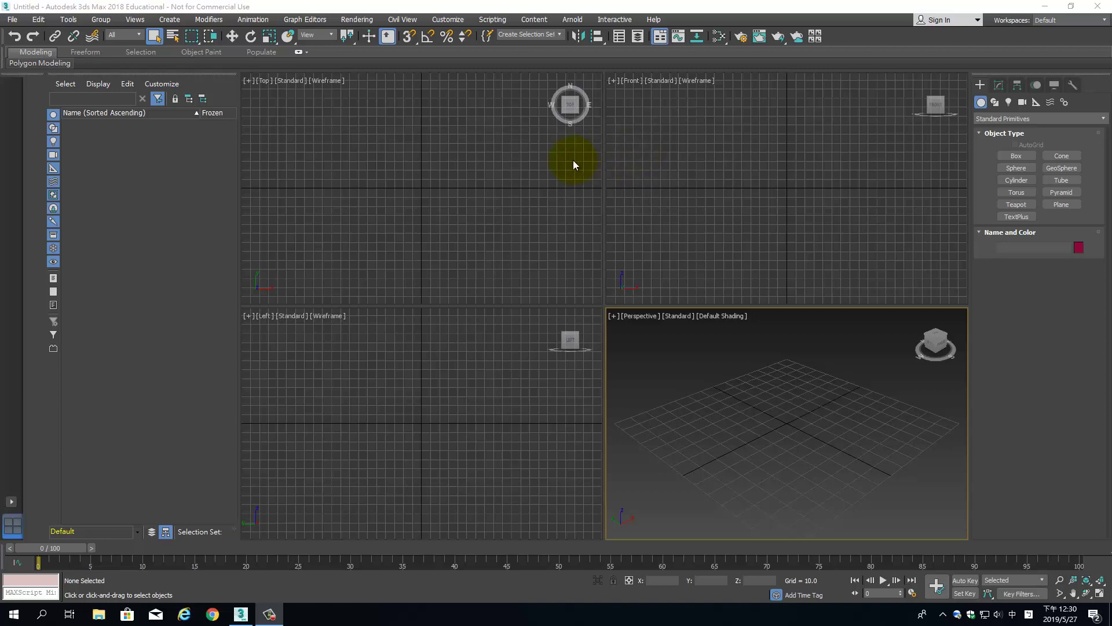
Check the system unit scale in Units Setup
left_click(449, 20)
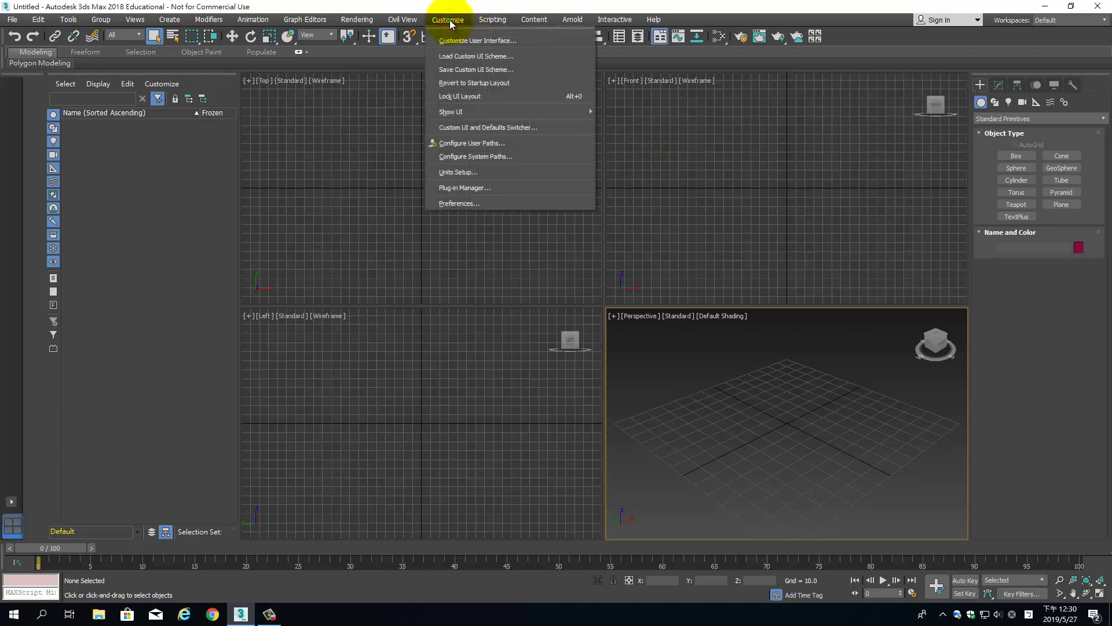
left_click(459, 172)
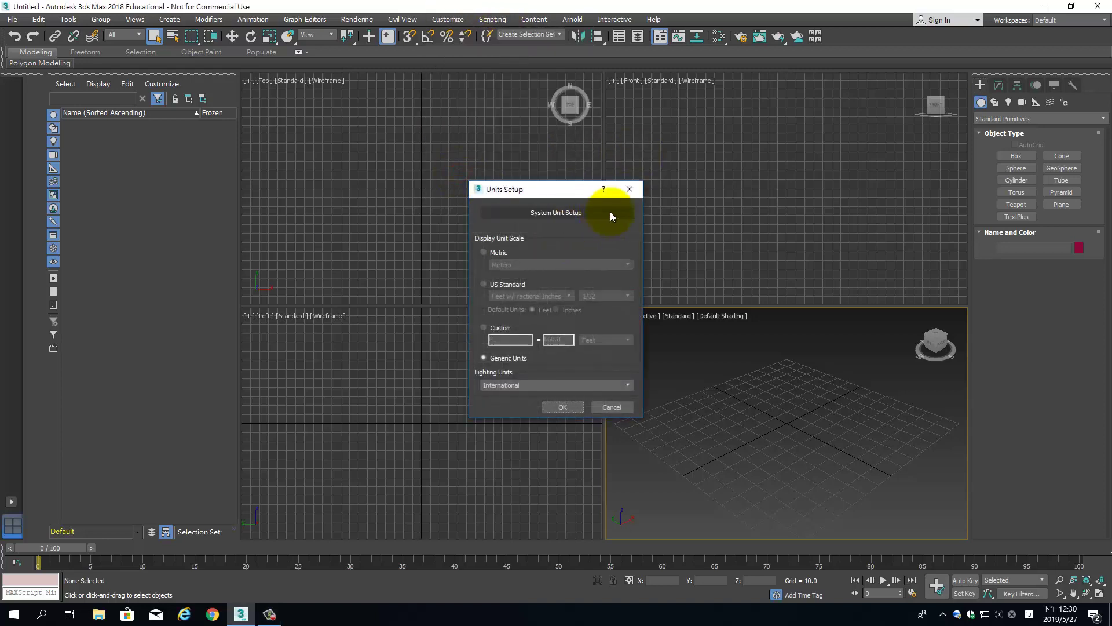
left_click(589, 213)
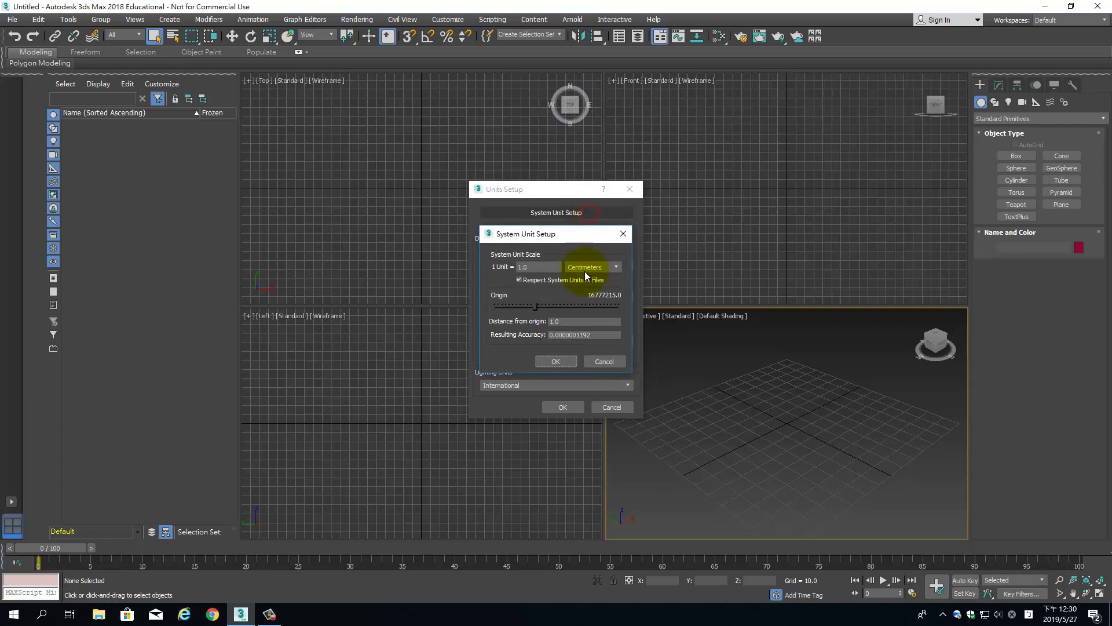
left_click(623, 234)
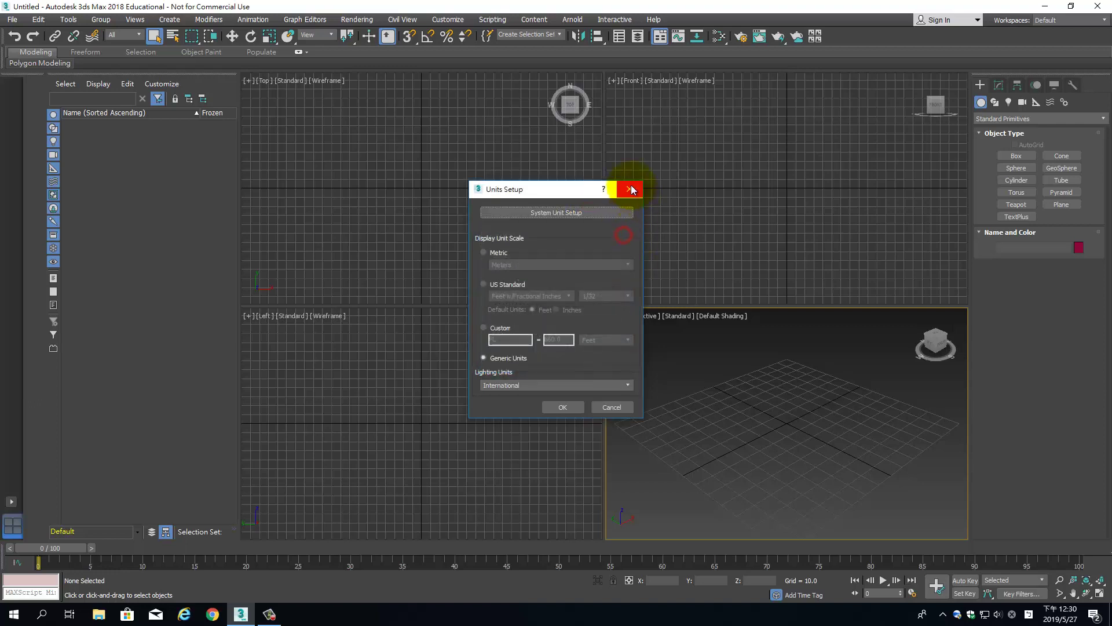
left_click(630, 189)
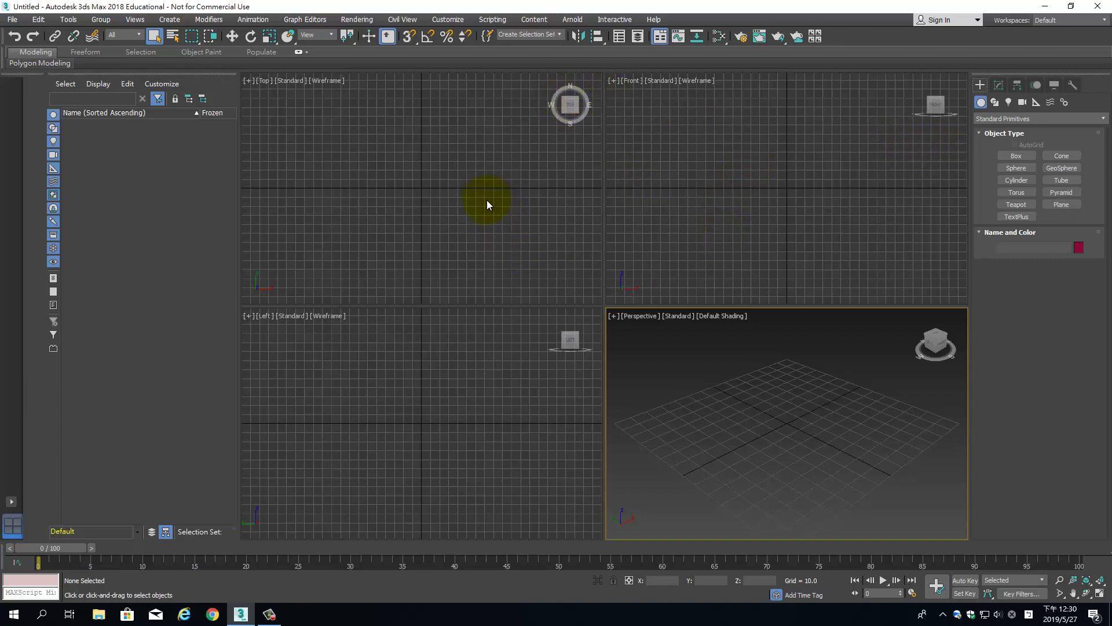
Maximize the Top viewport with Alt+W and recentre the grid
scroll(486, 200, "down", 2)
scroll(486, 200, "down", 2)
scroll(486, 200, "down", 2)
scroll(486, 200, "down", 1)
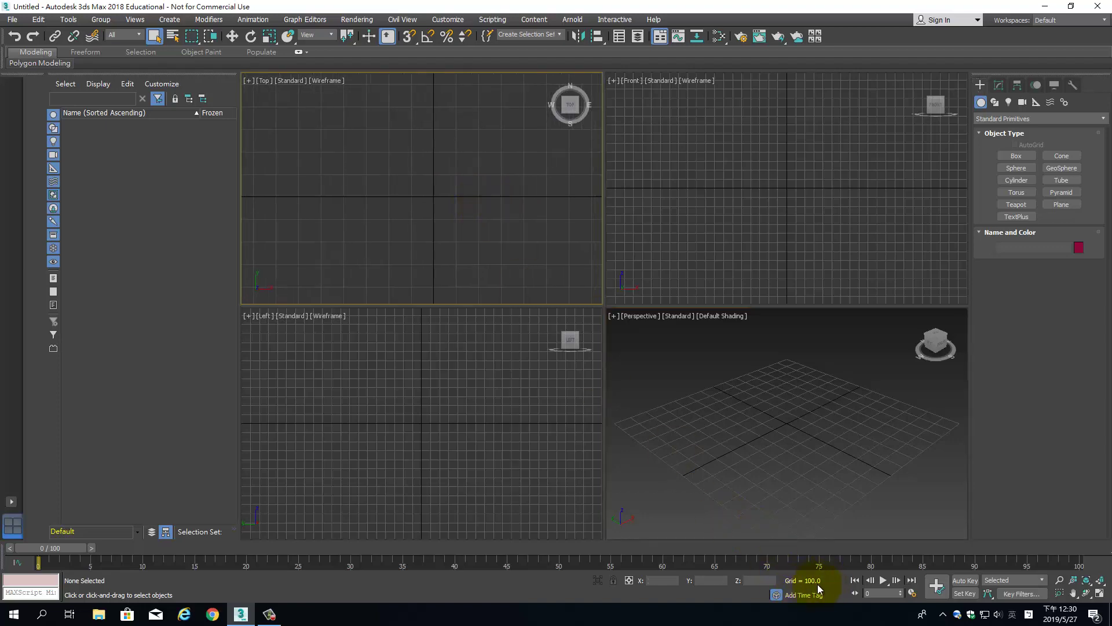
middle_click_drag(461, 228, 444, 222)
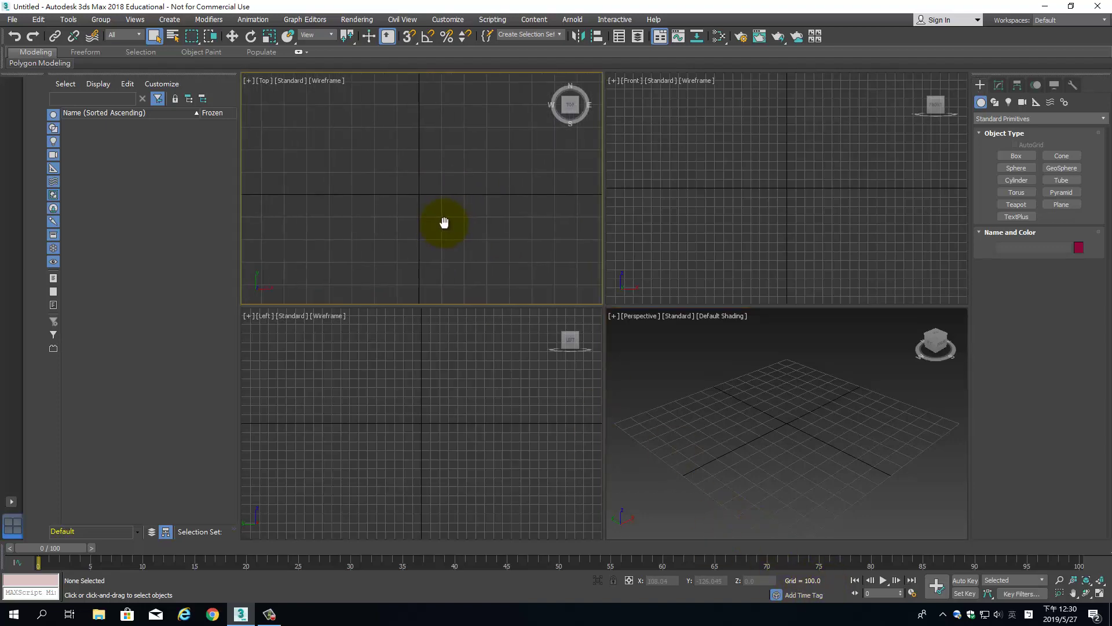
key("alt+w")
scroll(603, 267, "down", 1)
scroll(672, 278, "down", 1)
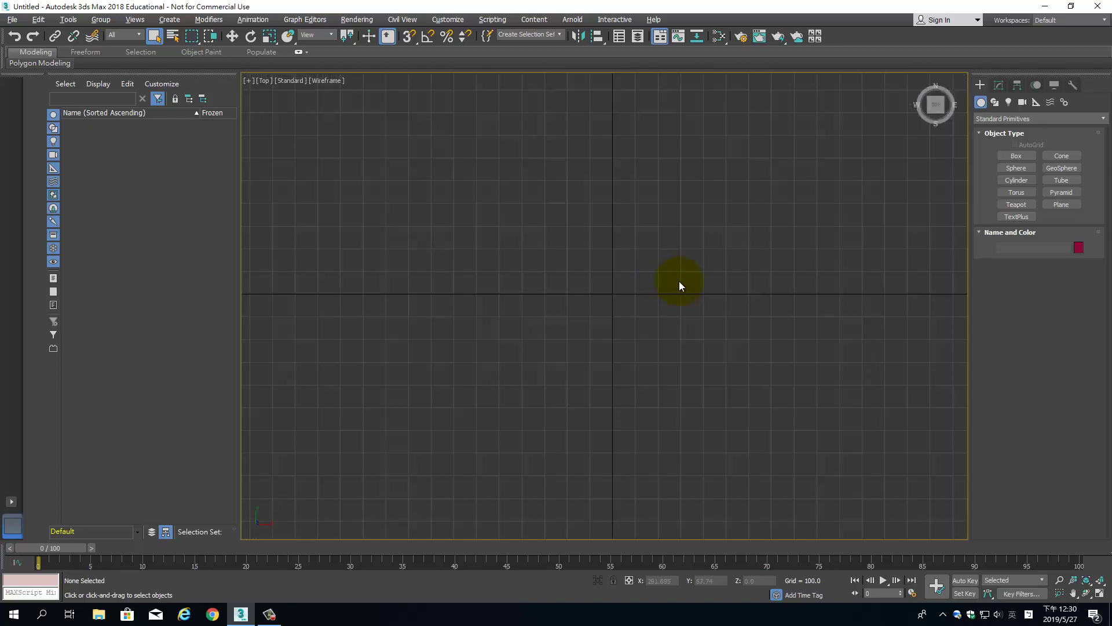
mouse_move(679, 285)
middle_mouse_down()
mouse_move(648, 288)
mouse_move(646, 301)
middle_mouse_up()
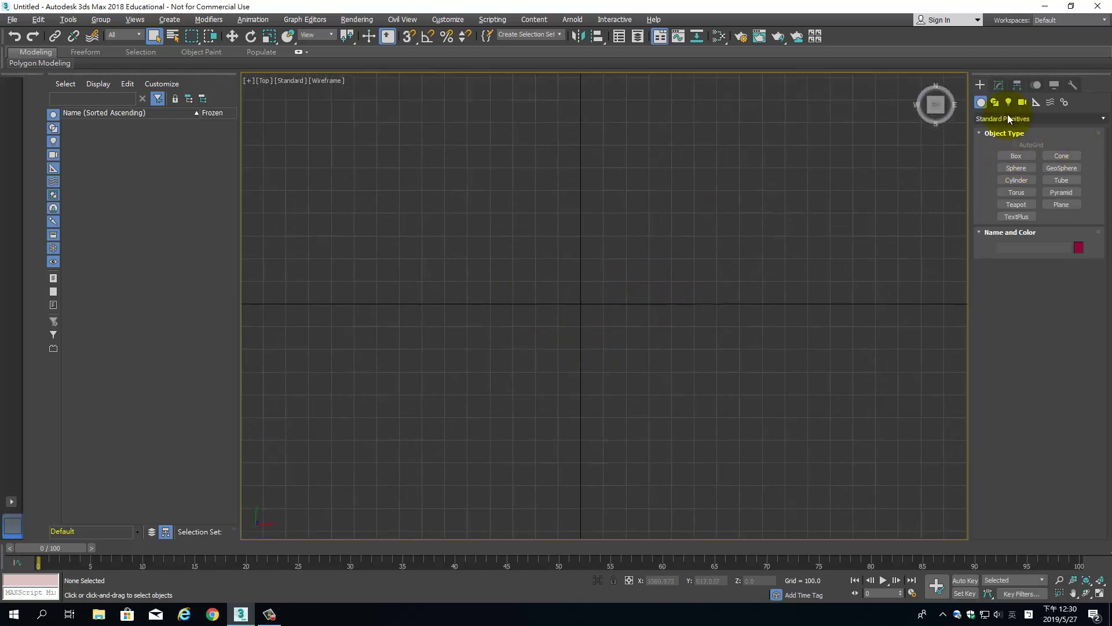
Pick the Line shape tool and dock the Snaps and Axis Constraints toolbars
left_click(996, 102)
left_click(1017, 165)
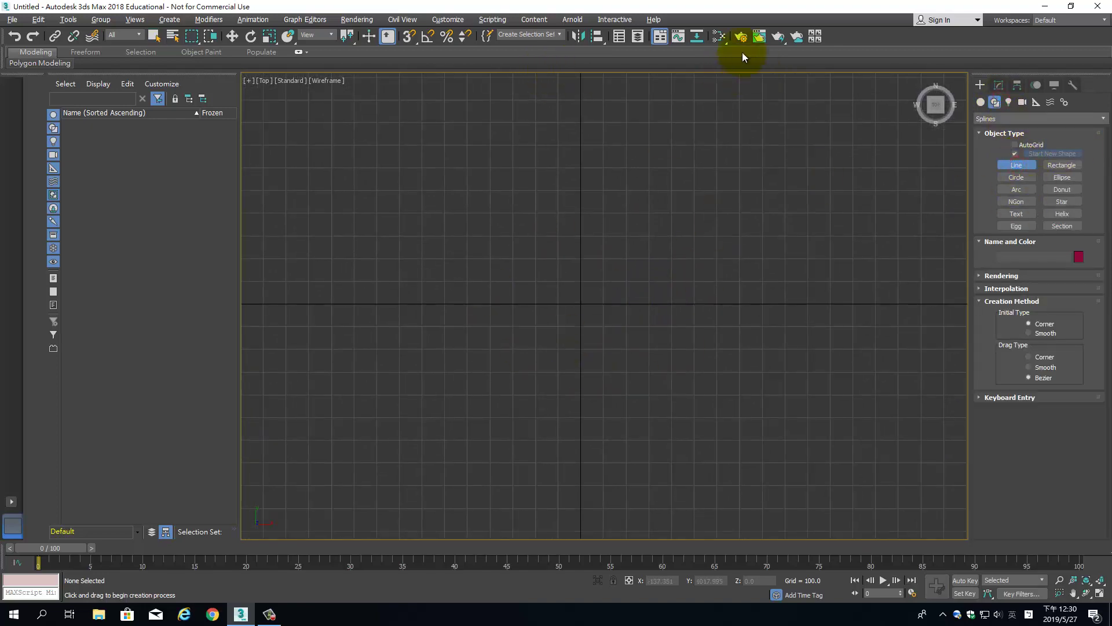
right_click(843, 45)
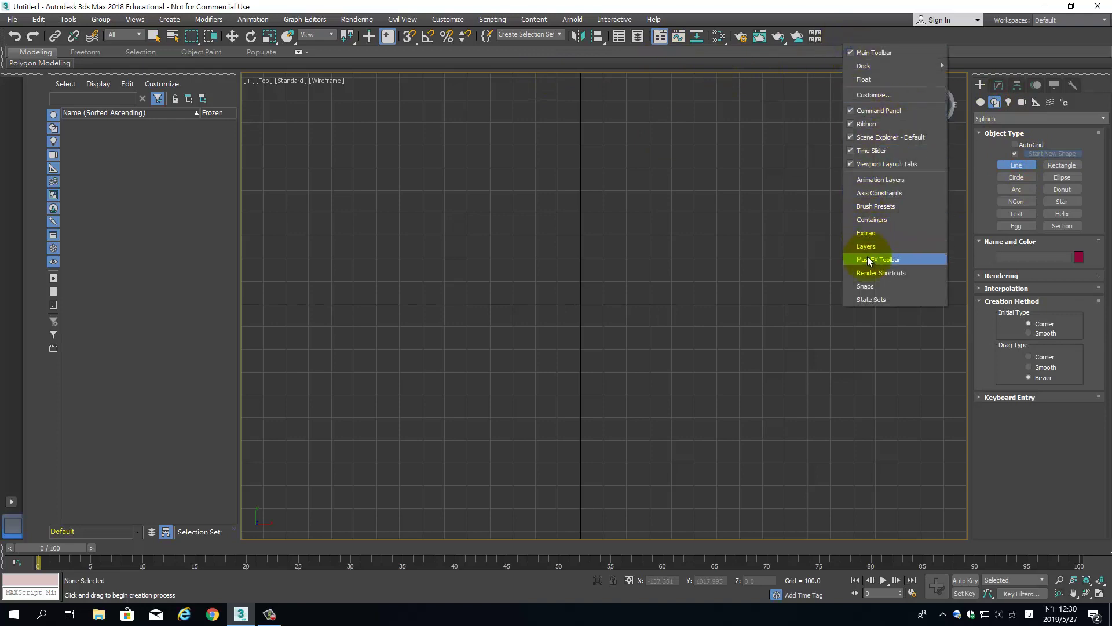
left_click(871, 286)
right_click(1022, 36)
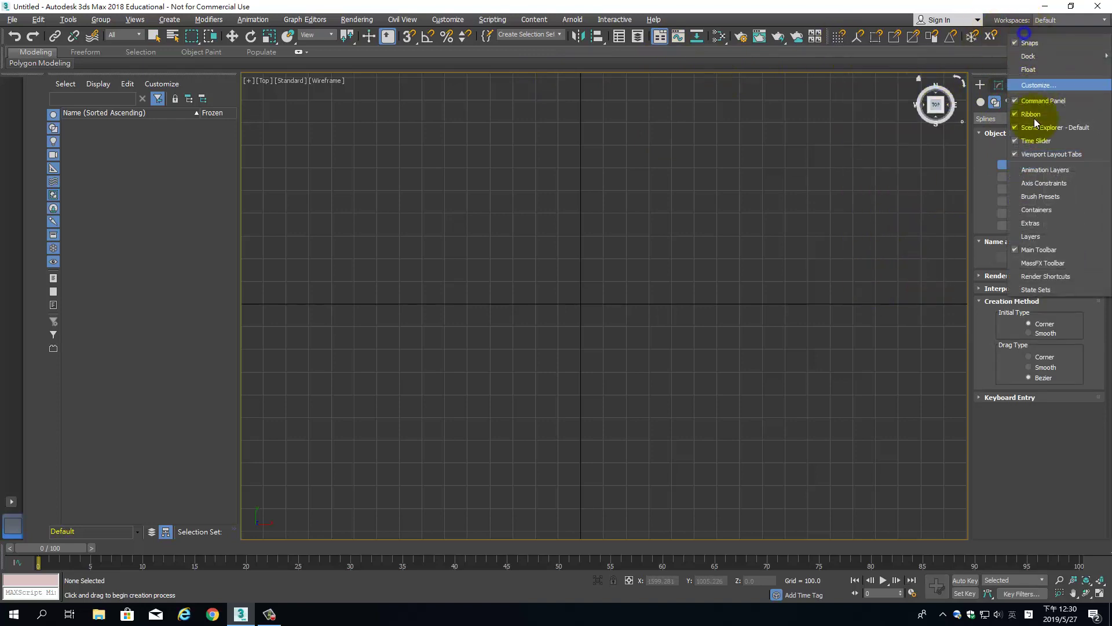
left_click(1042, 188)
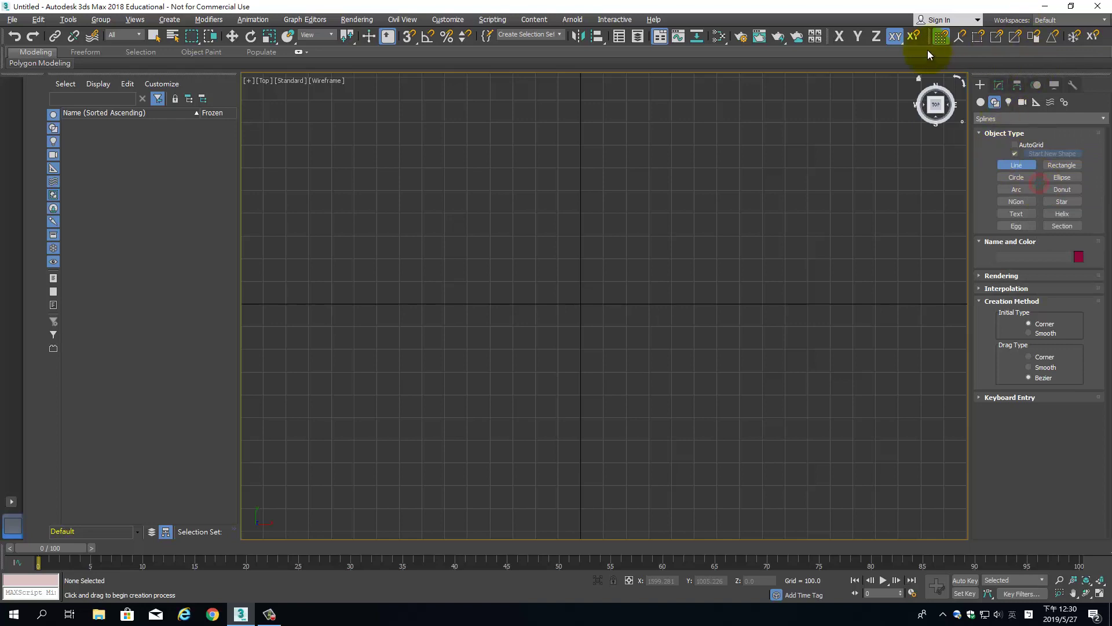
left_click_drag(926, 39, 786, 45)
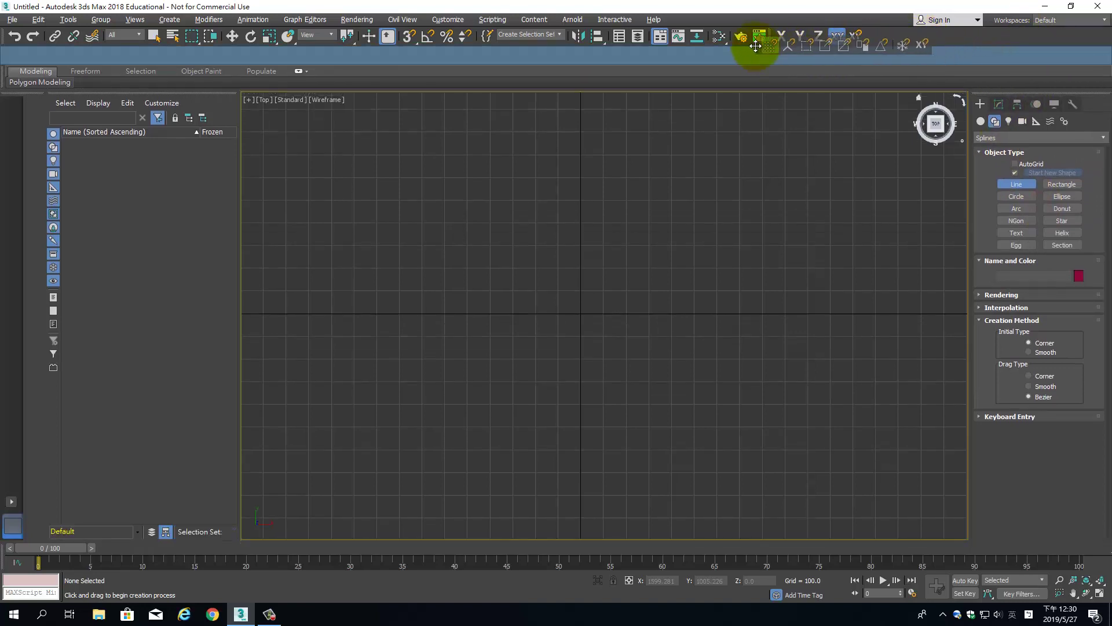
left_click_drag(787, 46, 781, 63)
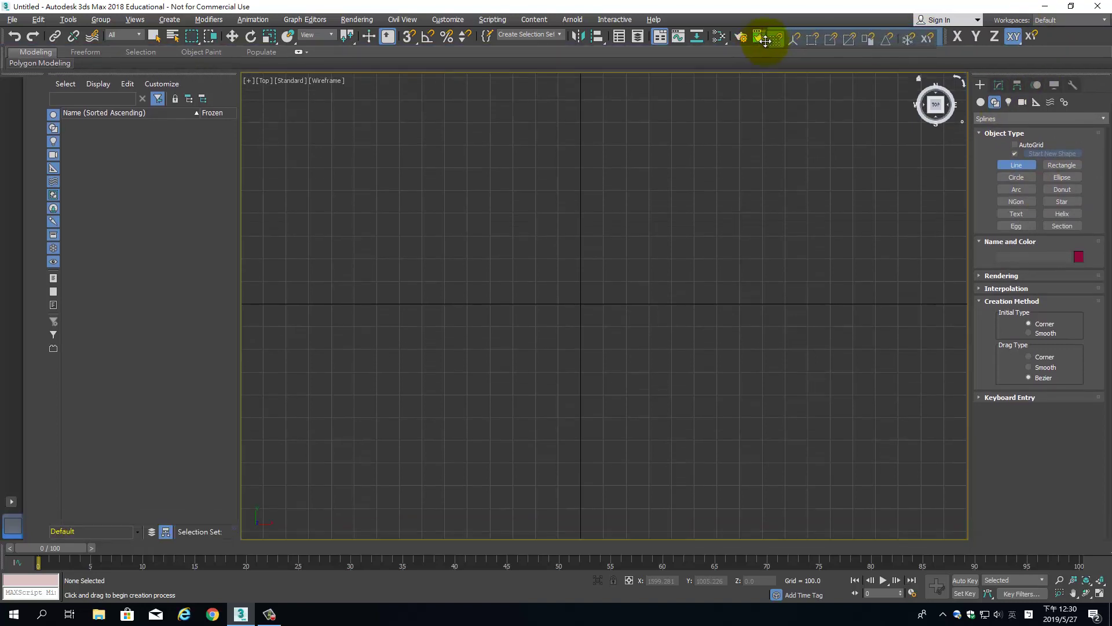
With grid snapping on, draw Line001 as a closed rectangle with extra left-edge vertices
left_click(409, 36)
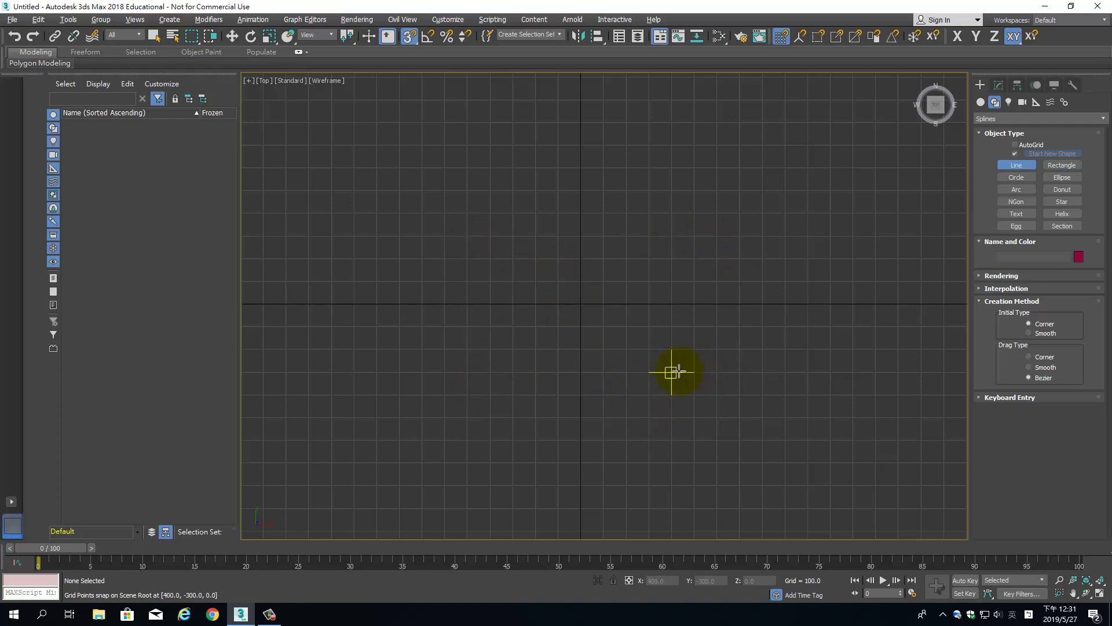
left_click(671, 371)
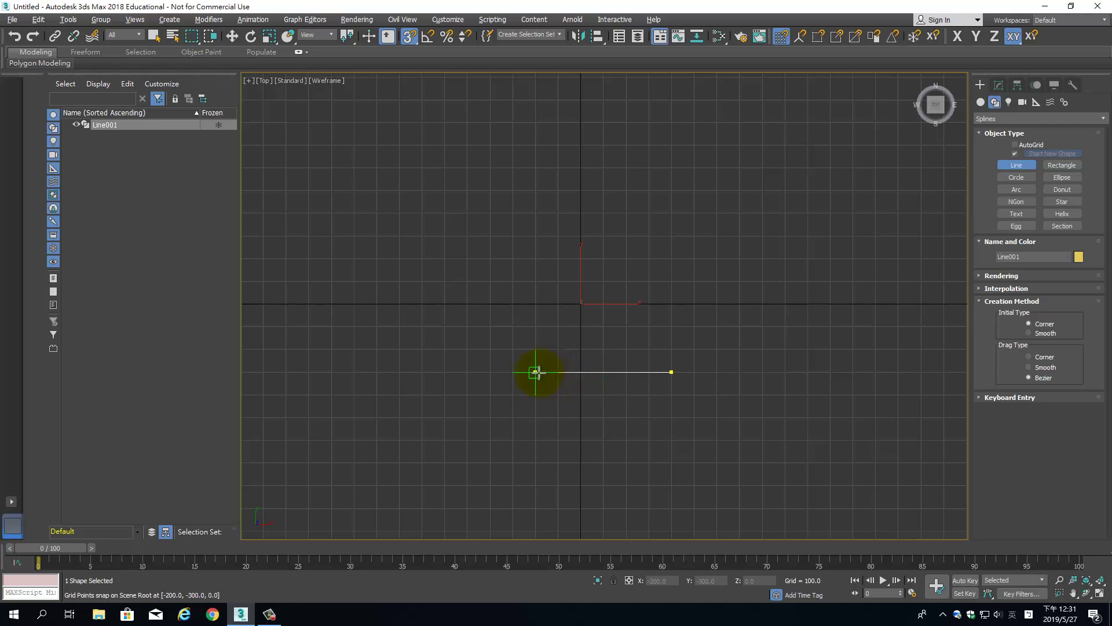
left_click(557, 372)
left_click(555, 322)
right_click(555, 321)
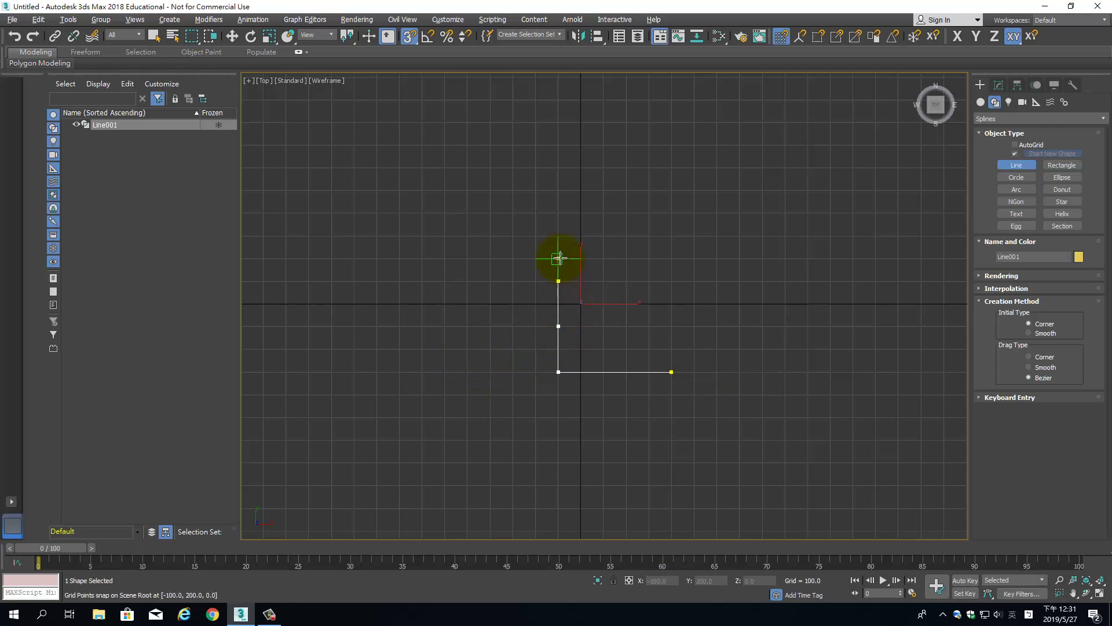
left_click(558, 259)
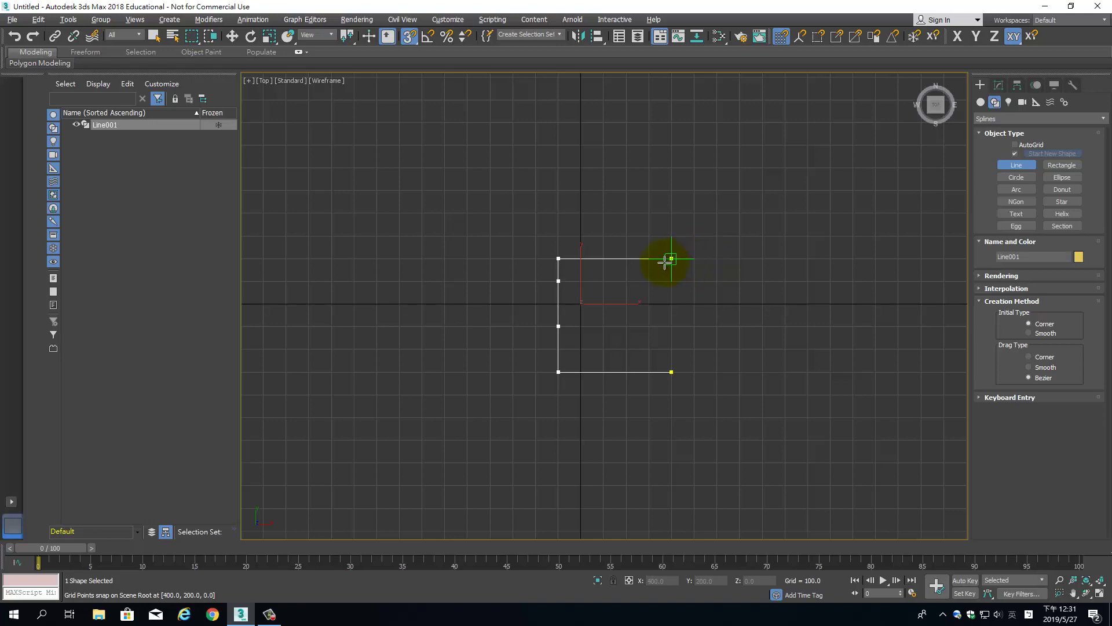
left_click(695, 259)
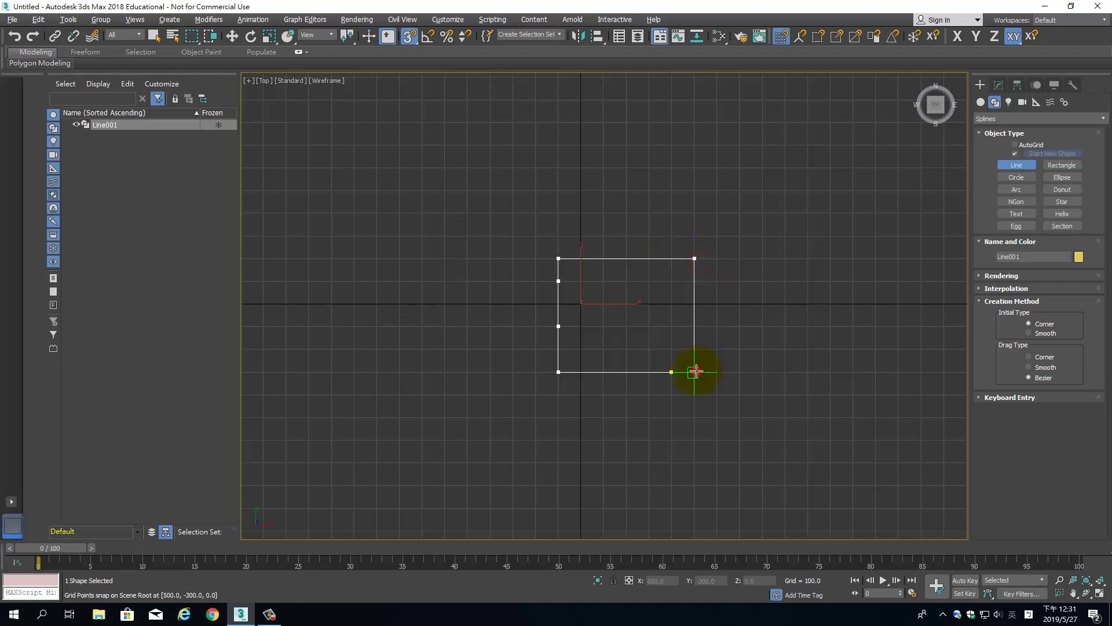
left_click(694, 371)
left_click(670, 371)
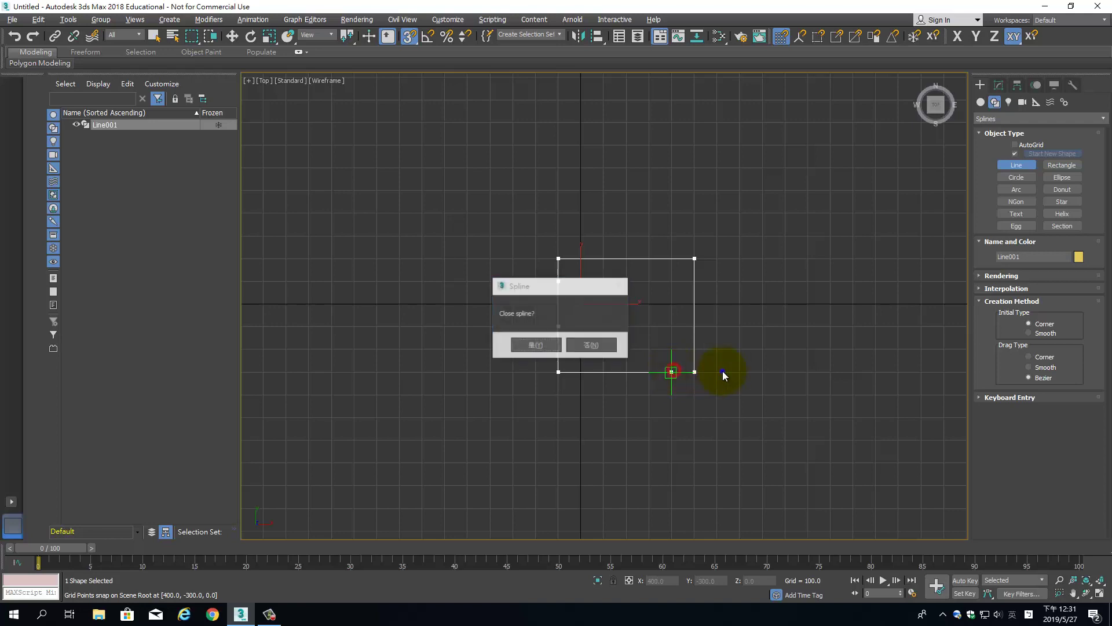
left_click(548, 351)
middle_click_drag(683, 328, 646, 305)
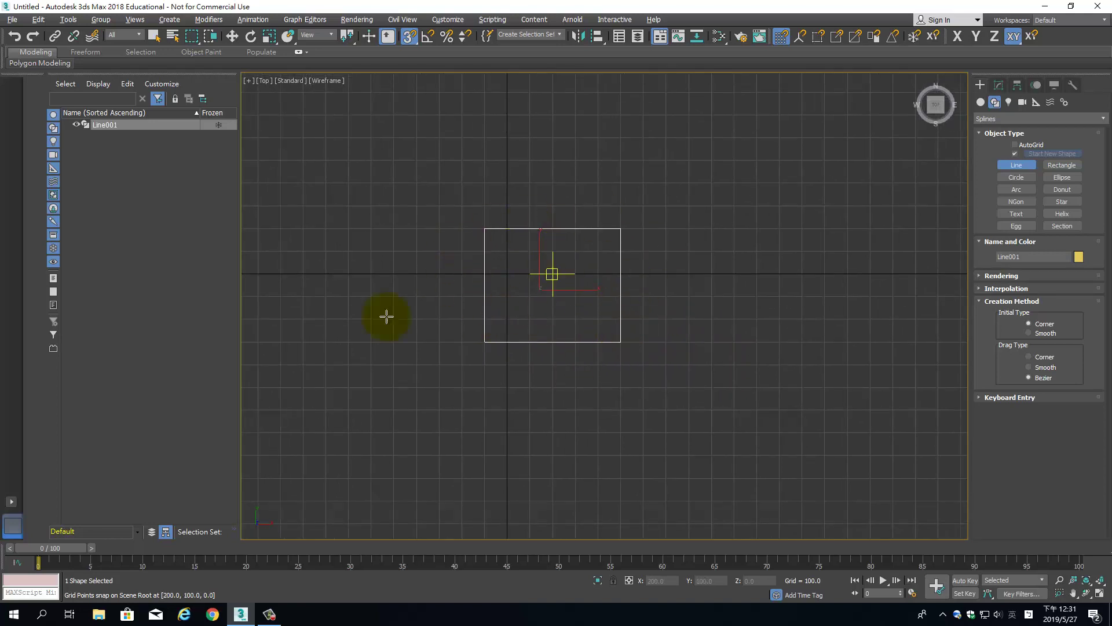
Show Line001 in the Modify panel and frame the rectangle in view
left_click(999, 86)
middle_click_drag(575, 302, 599, 307)
scroll(599, 307, "up", 2)
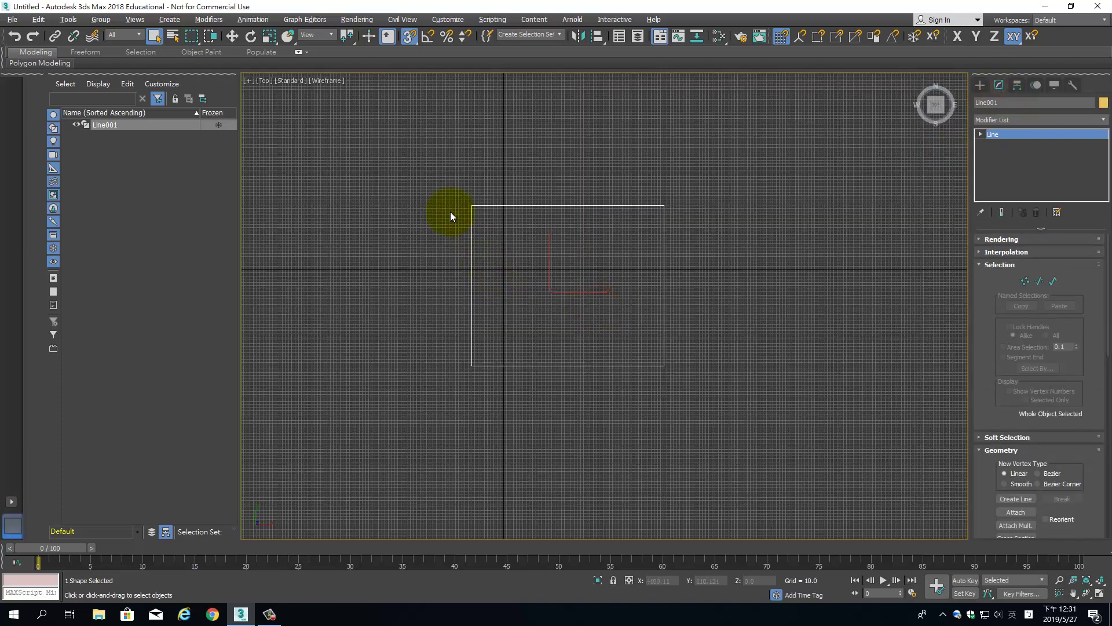
mouse_move(651, 224)
middle_mouse_down()
mouse_move(670, 248)
mouse_move(710, 228)
middle_mouse_up()
scroll(679, 251, "down", 2)
scroll(679, 251, "up", 2)
scroll(677, 251, "up", 2)
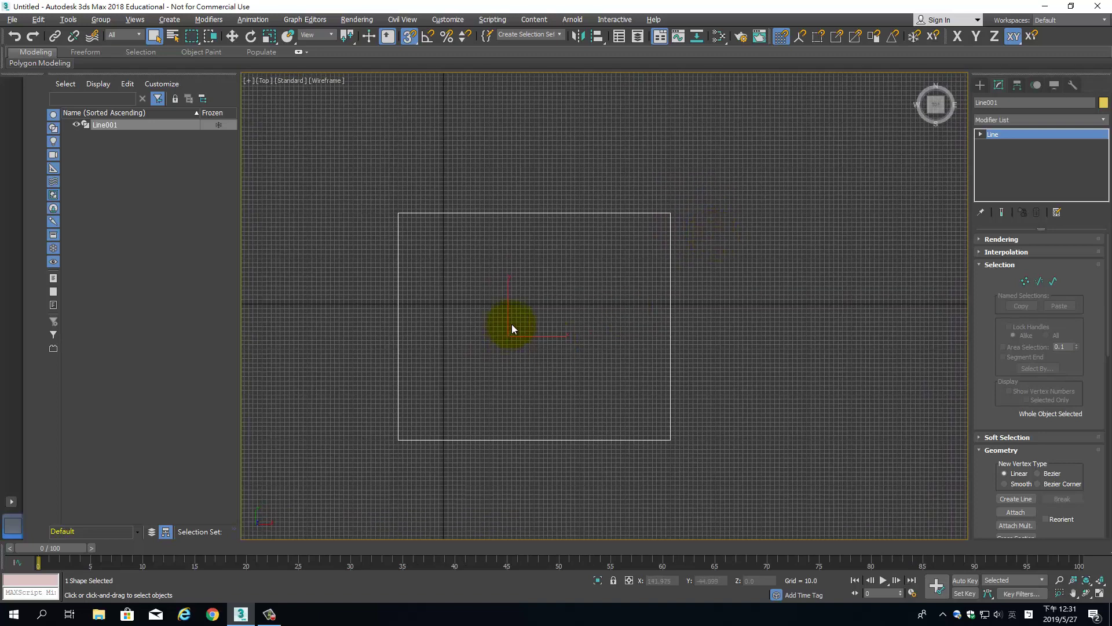
Browse Create > Geometry > AEC Extended, then return to Modify for Line001
left_click(981, 87)
left_click(1037, 119)
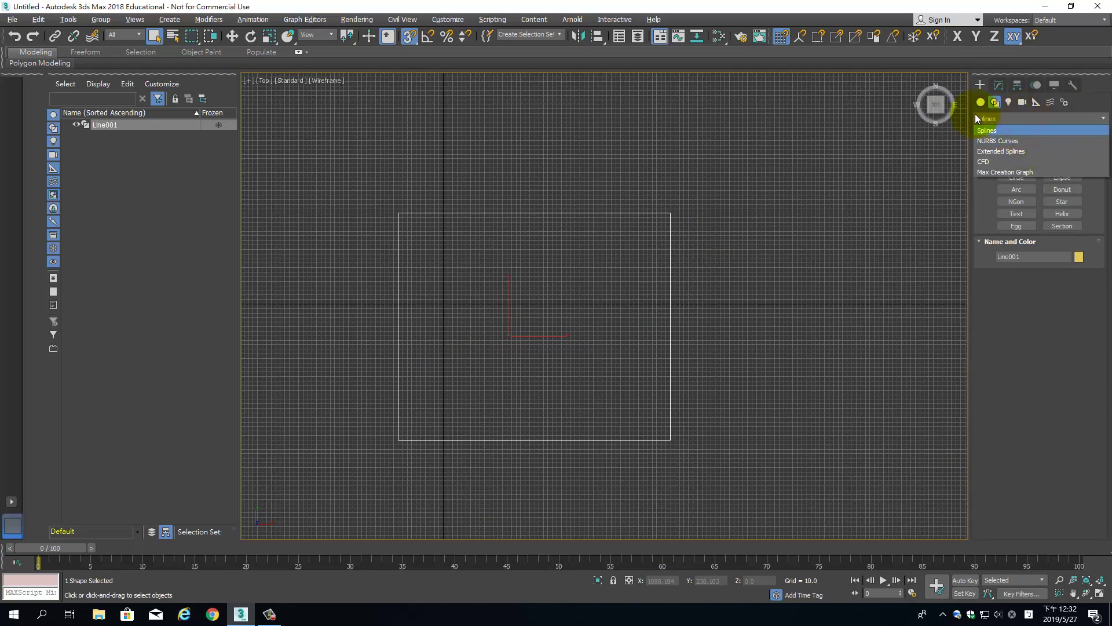
left_click(981, 102)
left_click(1015, 119)
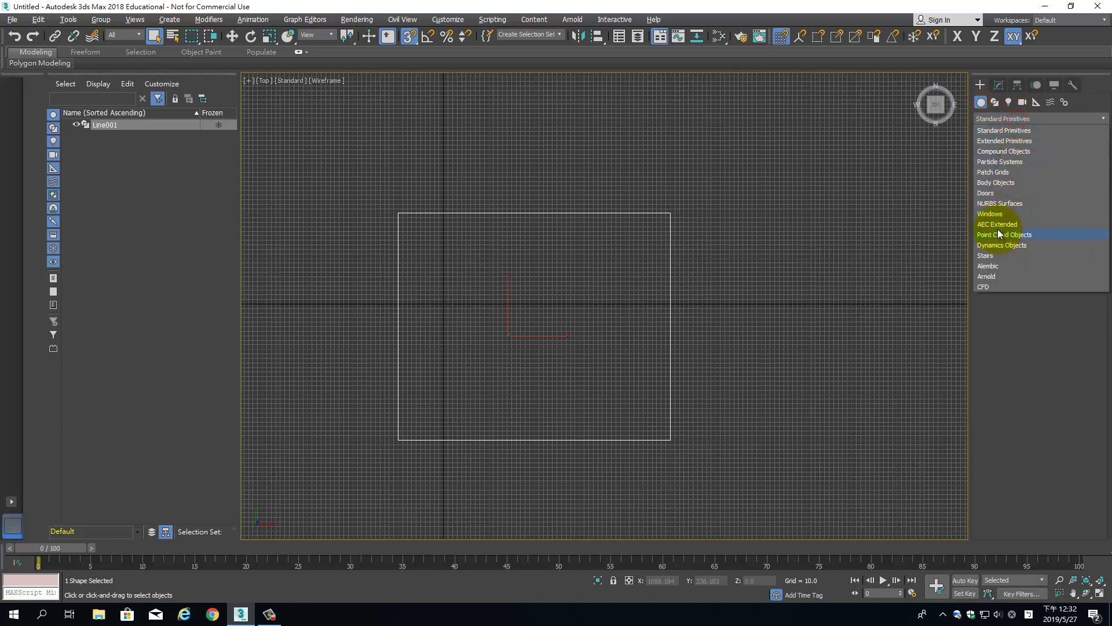
left_click(998, 226)
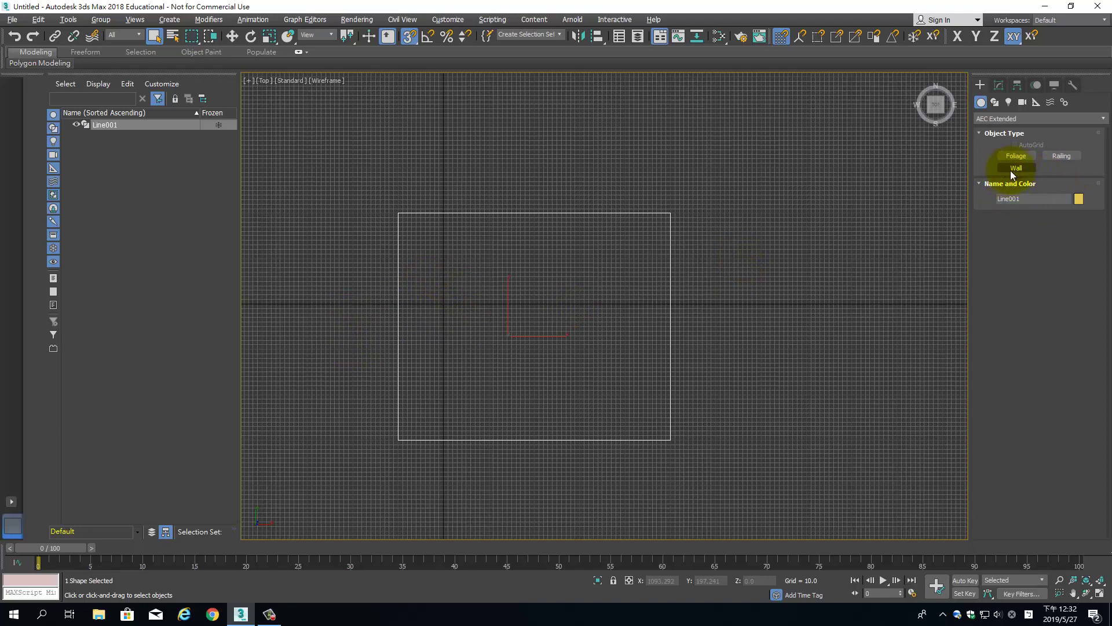
left_click(999, 85)
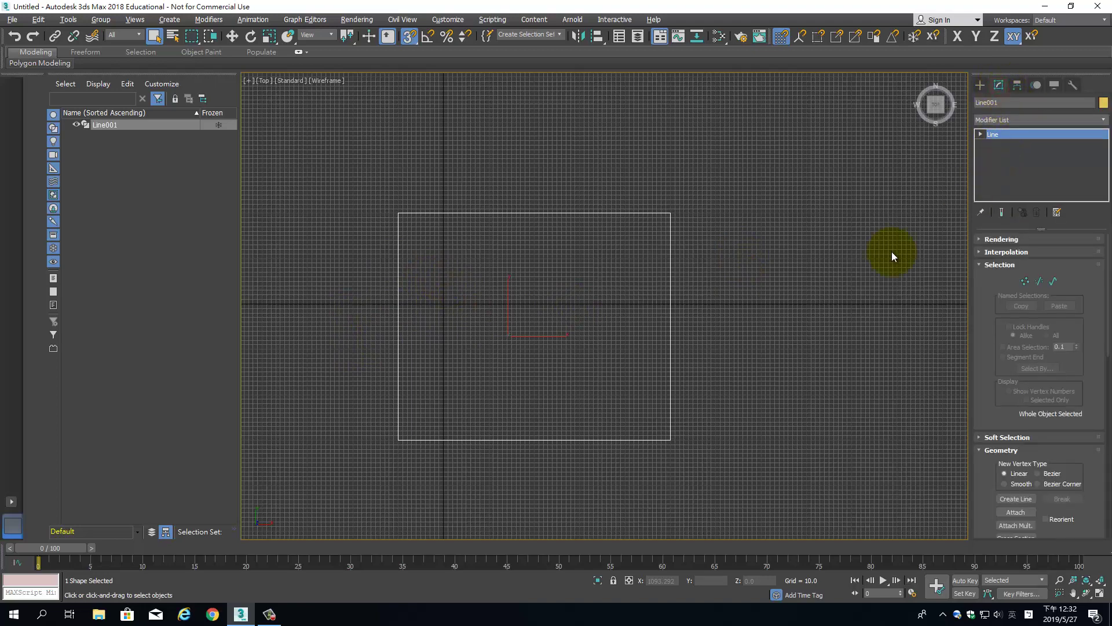
Enter Vertex mode on Line001 and select the upper left-edge vertex for moving
left_click(1025, 281)
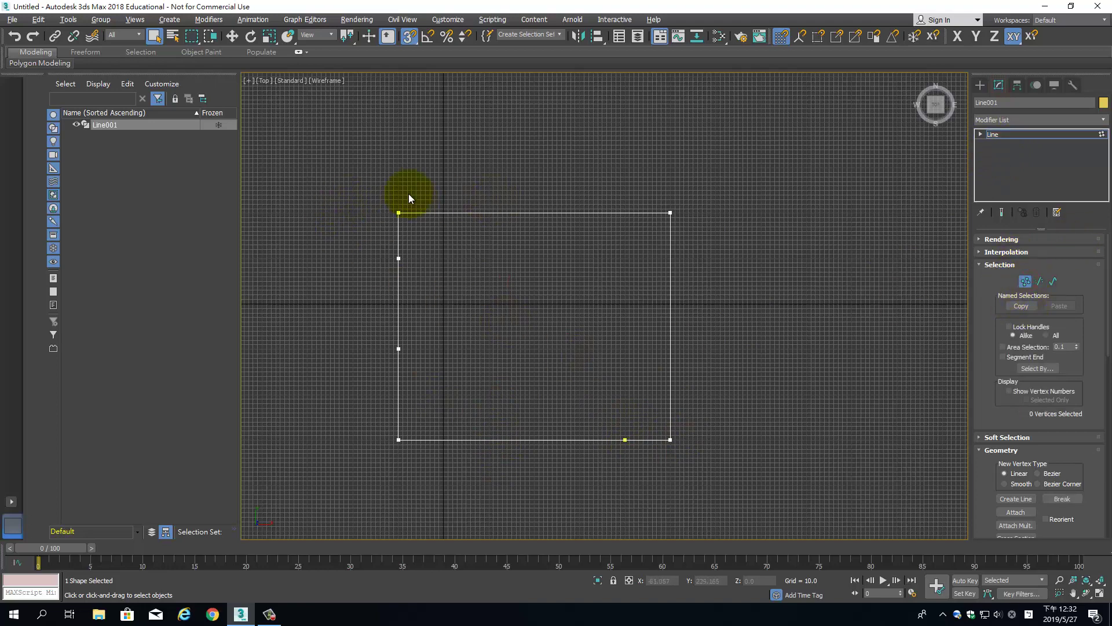
left_click_drag(362, 174, 842, 548)
left_click_drag(846, 507, 733, 493)
scroll(429, 333, "up", 2)
scroll(405, 299, "up", 1)
scroll(382, 281, "up", 2)
scroll(388, 270, "up", 1)
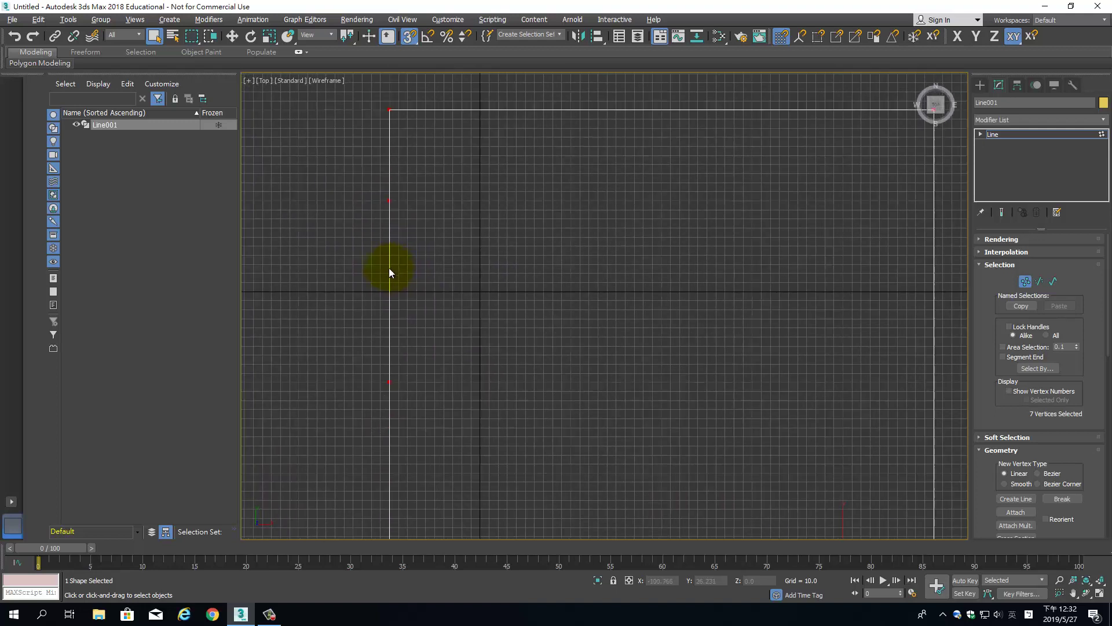
left_click_drag(363, 192, 429, 249)
key("s")
key("w")
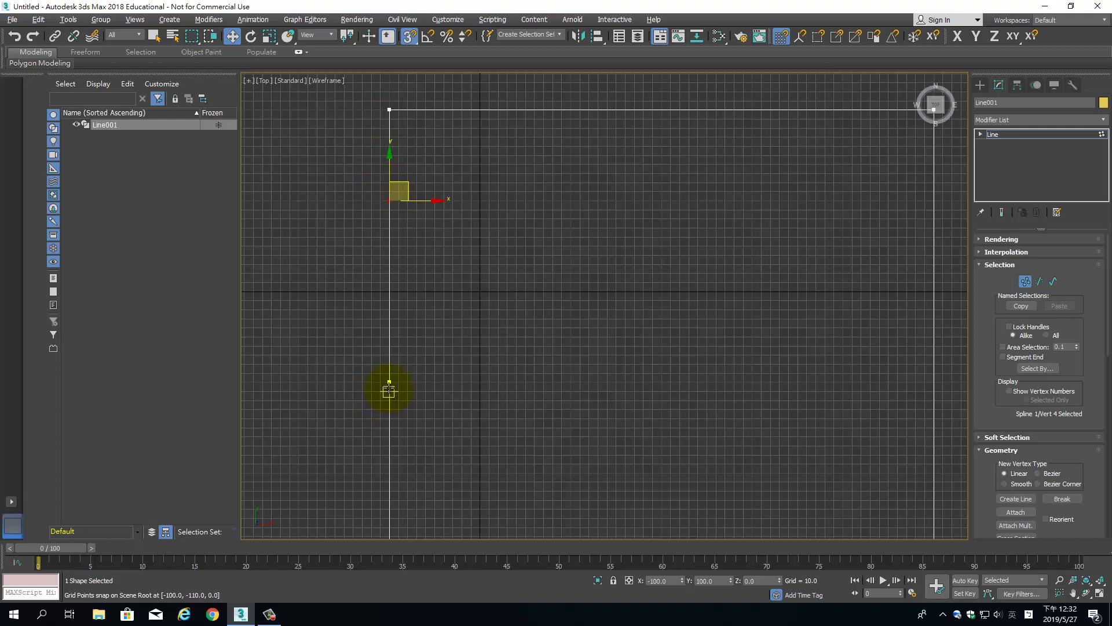
Raise the lower left-edge vertex and lower the upper one to Y 90
left_click(389, 382)
left_click_drag(388, 373, 387, 345)
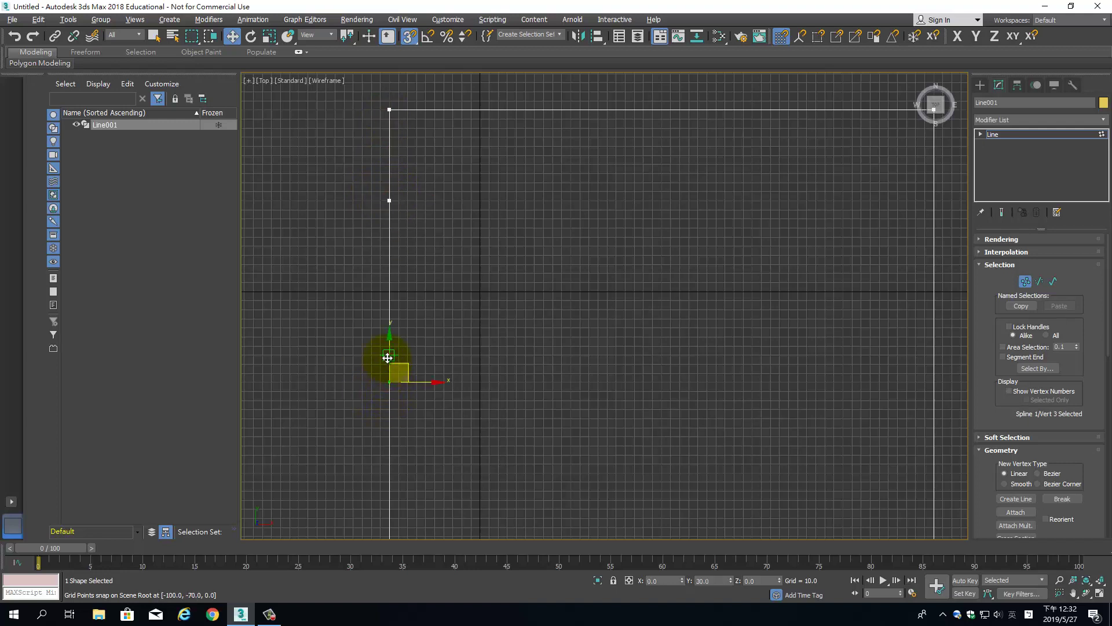
left_click(390, 201)
left_click_drag(390, 210, 390, 216)
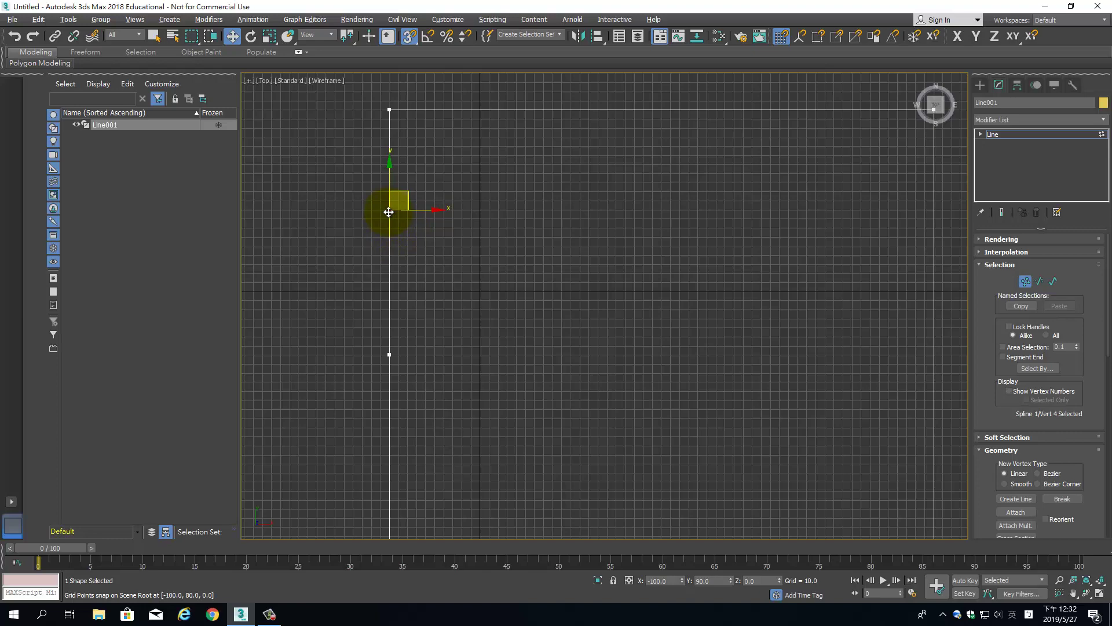
scroll(469, 339, "down", 2)
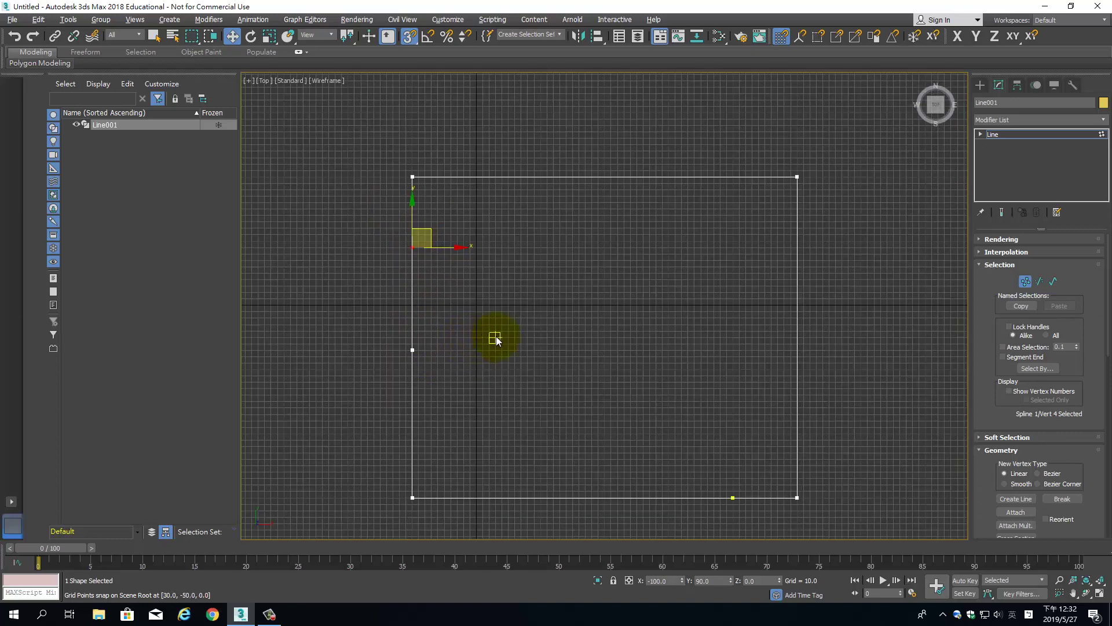
middle_click_drag(652, 381, 532, 330)
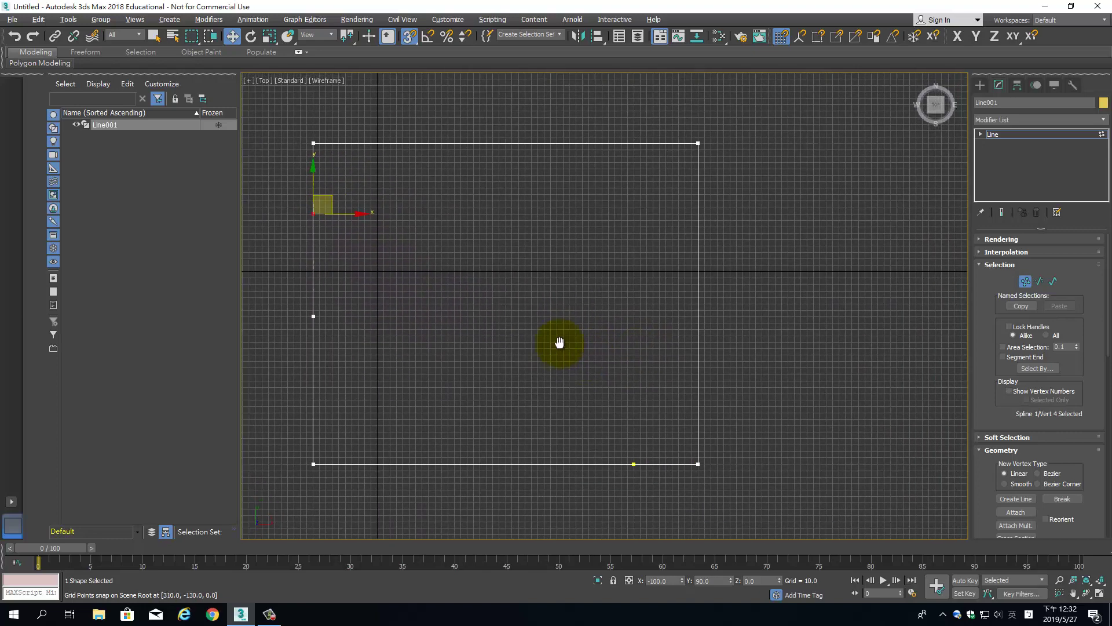
scroll(633, 442, "up", 2)
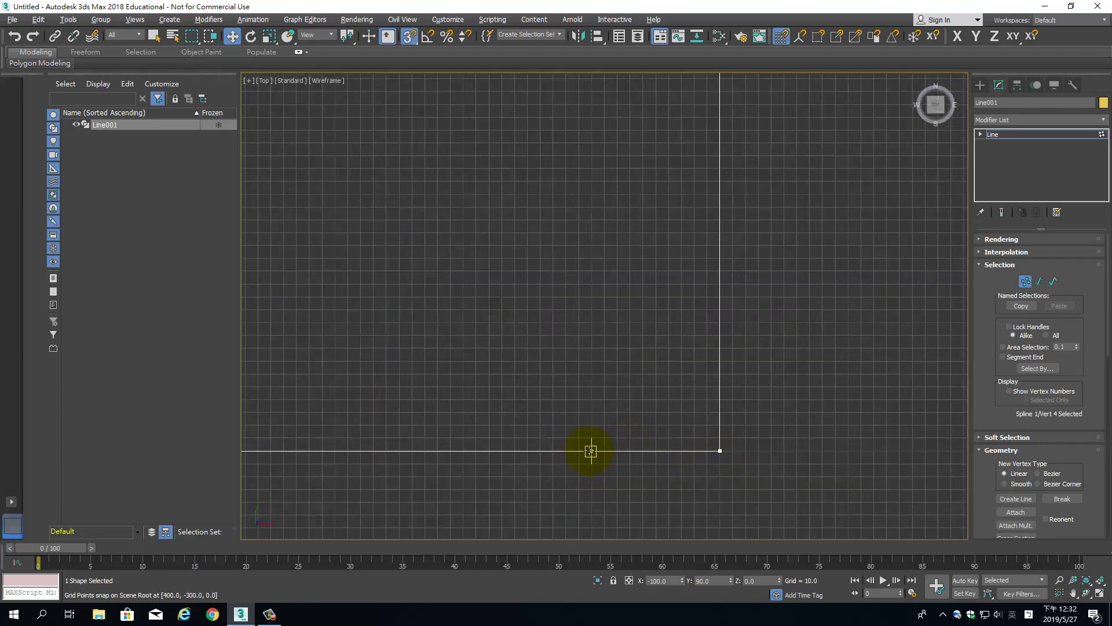
Slide the bottom-edge vertex left to X 380
left_click(590, 451)
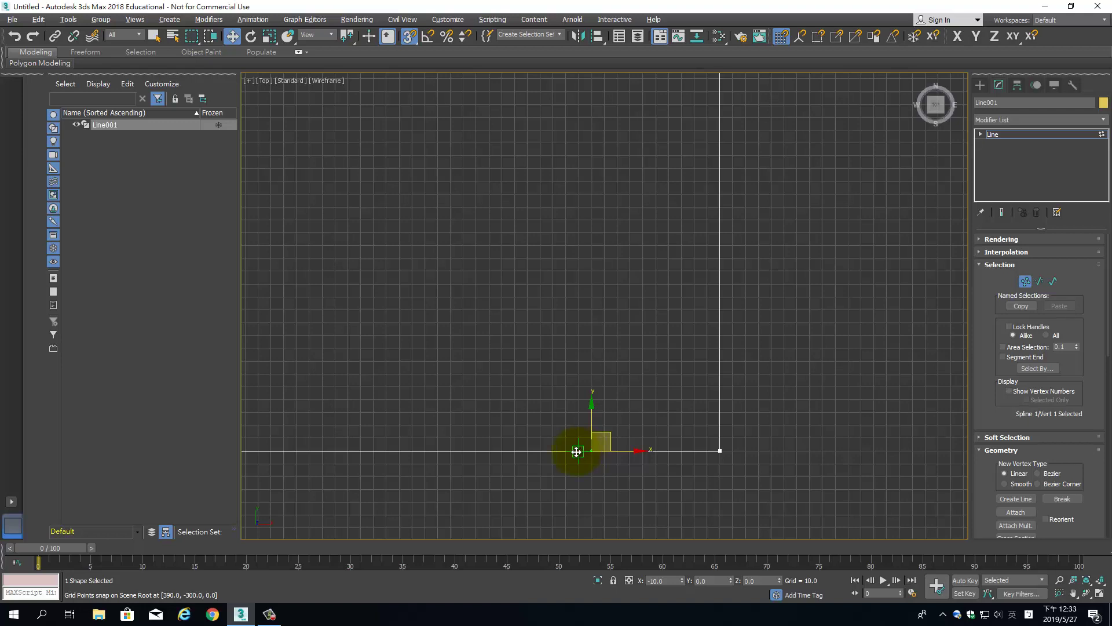
left_click_drag(576, 451, 579, 452)
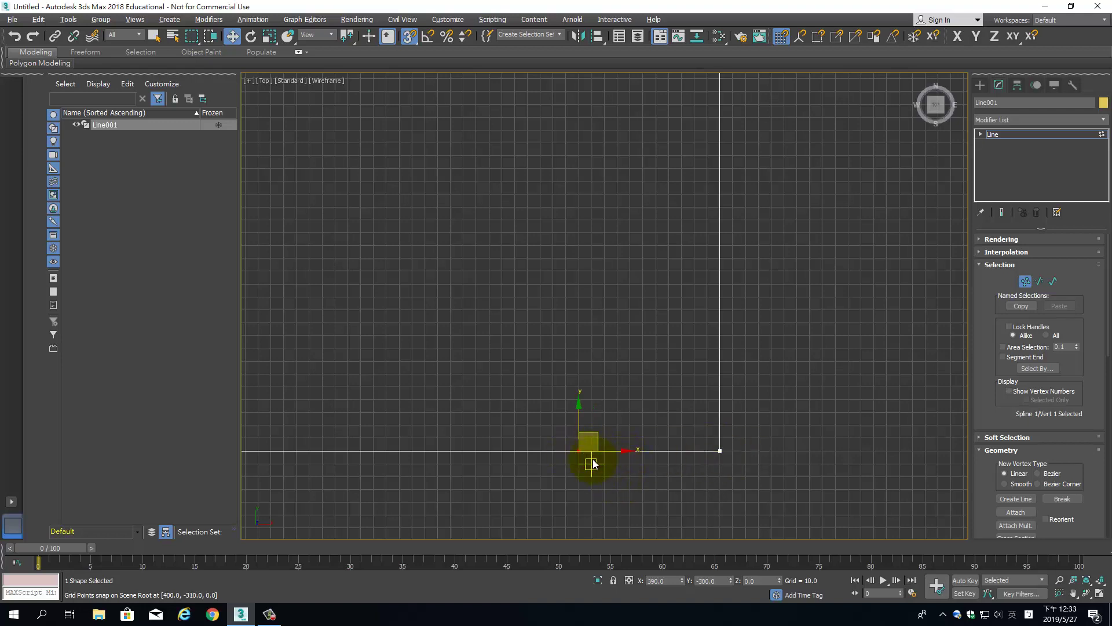
left_click_drag(579, 451, 566, 452)
scroll(641, 437, "down", 5)
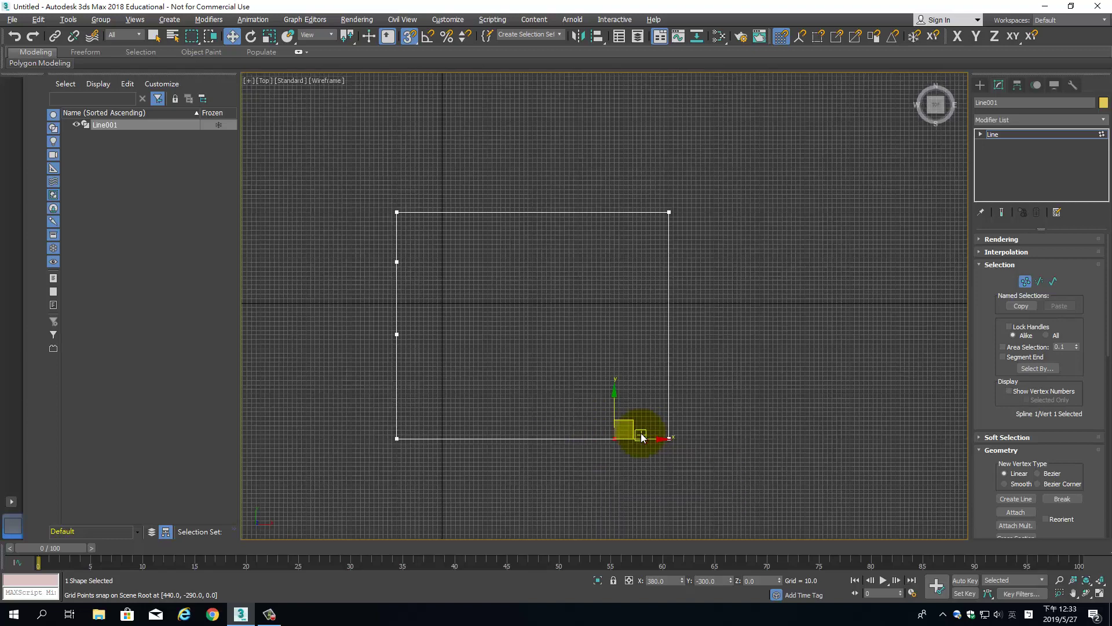
middle_click_drag(638, 436, 663, 420)
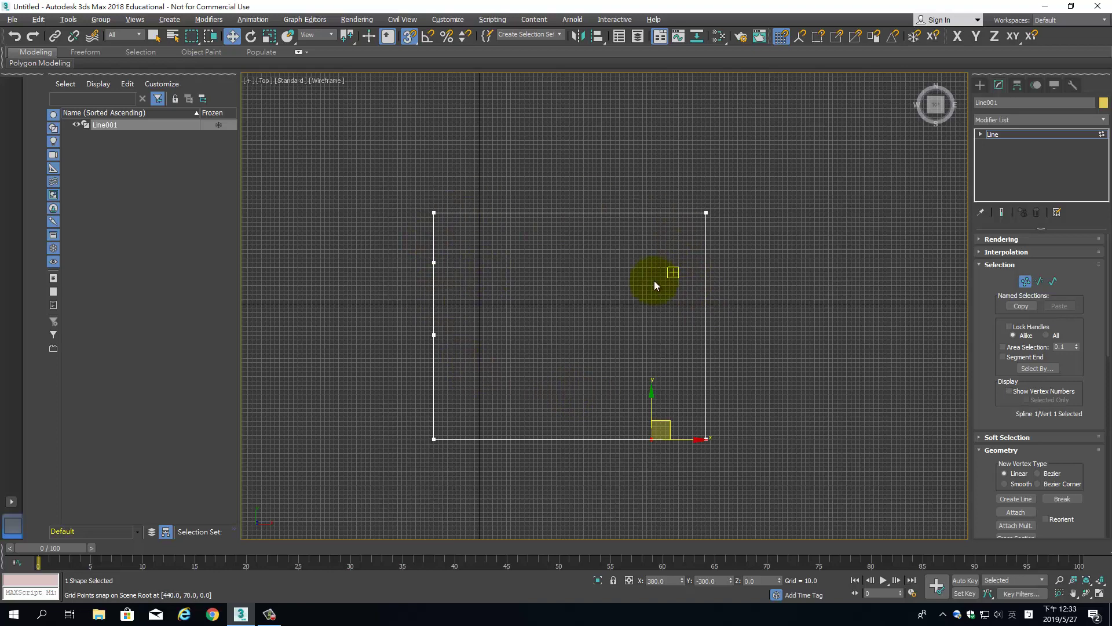
Select the two extra left-edge vertices and move them up
left_click_drag(415, 248, 465, 373)
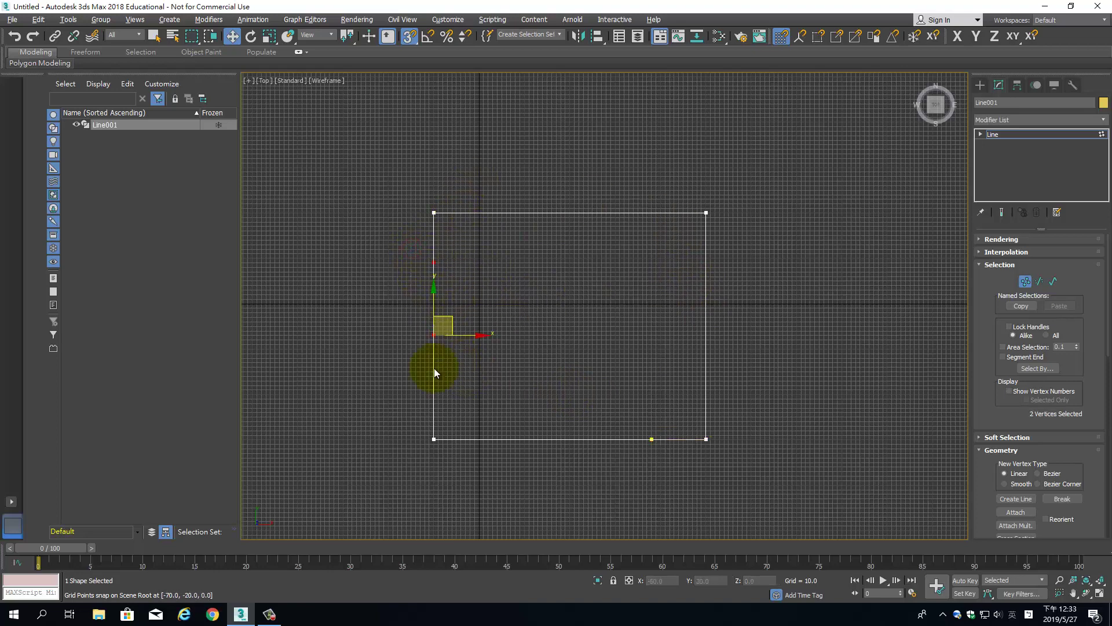
scroll(448, 341, "up", 3)
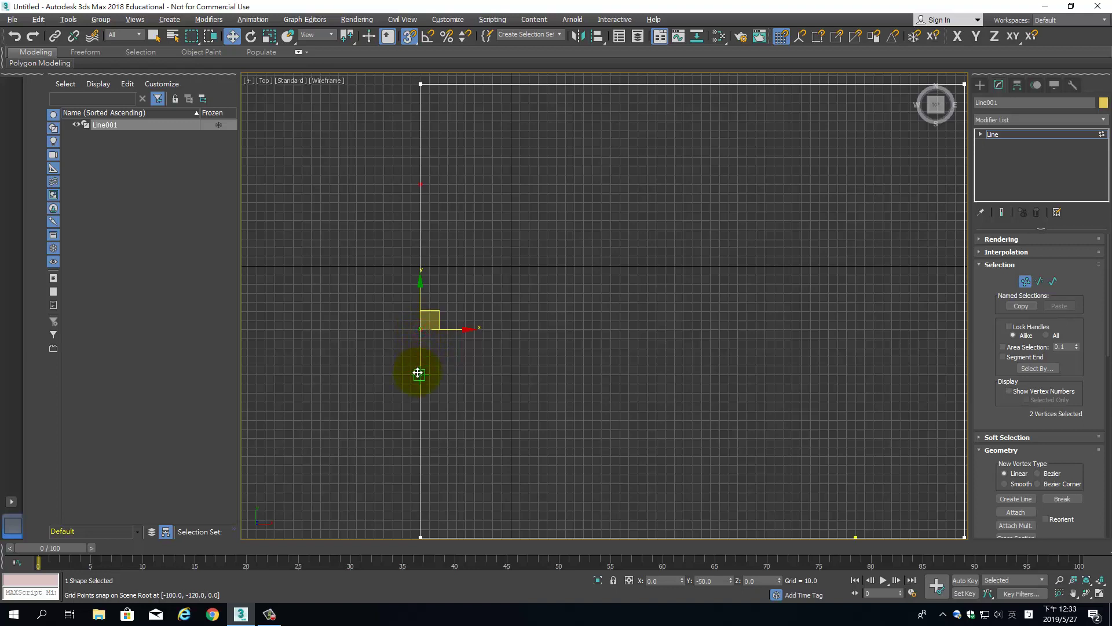
left_click_drag(417, 373, 445, 377)
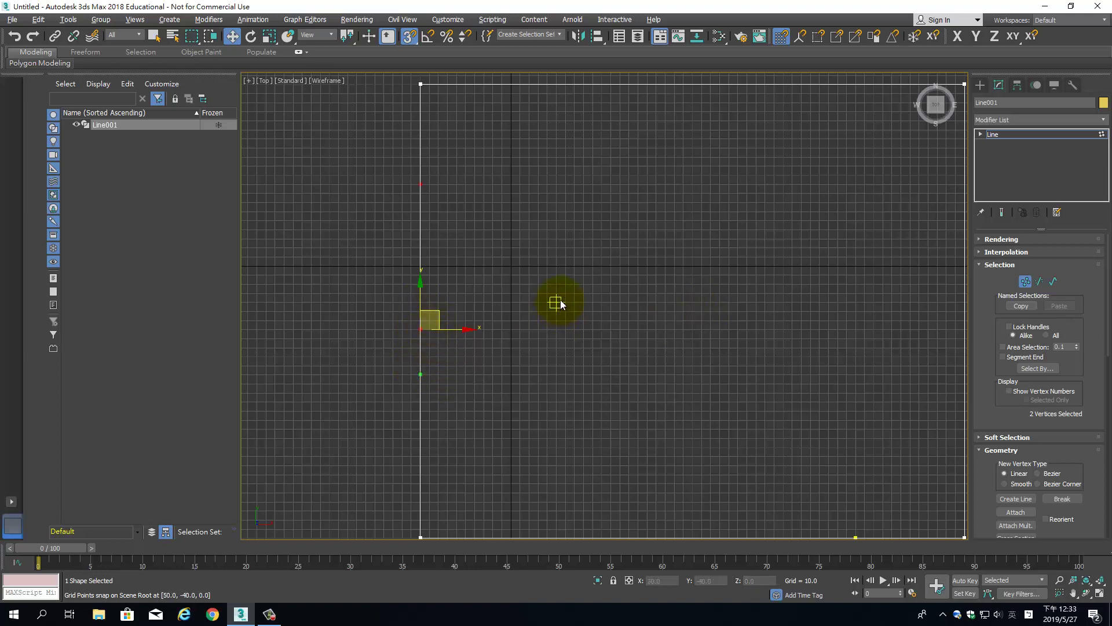
mouse_move(423, 332)
left_mouse_down()
mouse_move(424, 185)
mouse_move(420, 212)
left_mouse_up()
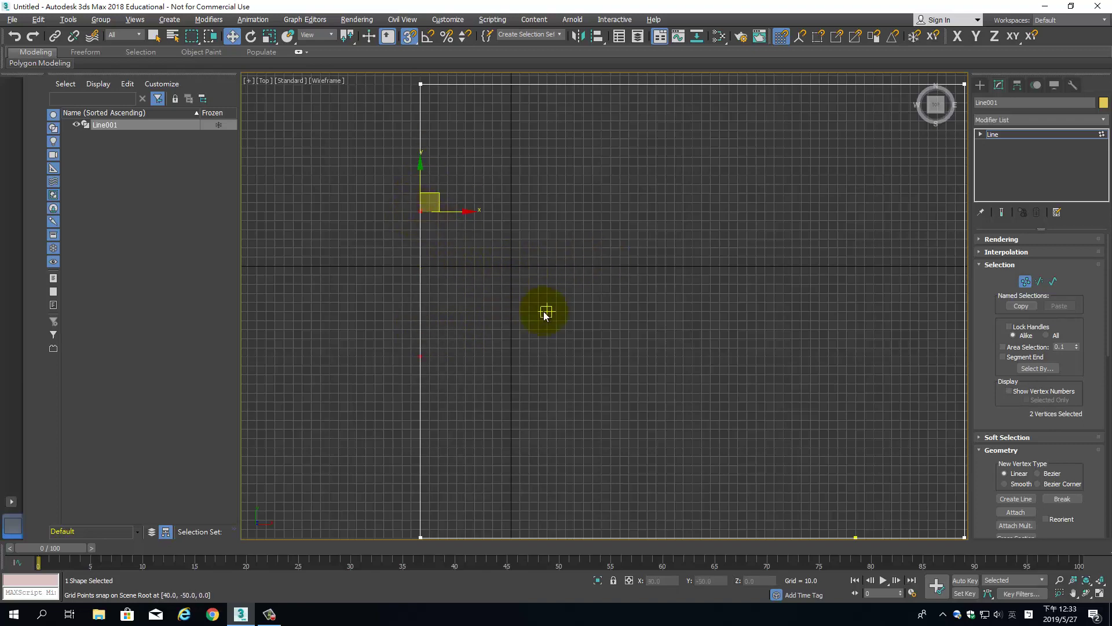
scroll(629, 371, "down", 3)
middle_click_drag(679, 380, 539, 368)
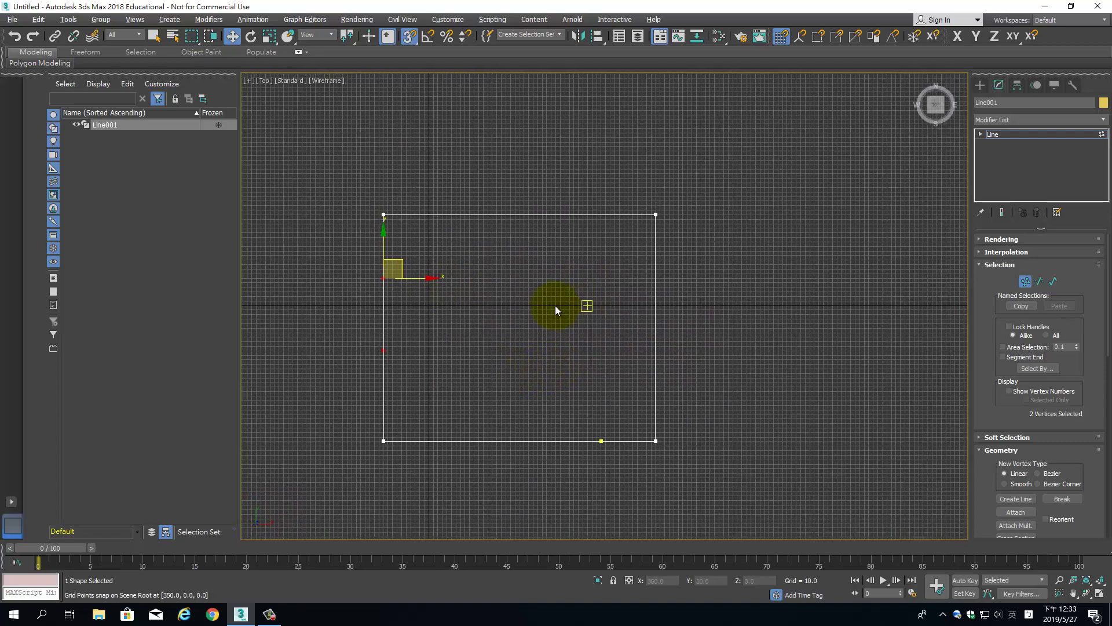
Select all seven vertices and Break the line at each
left_click(763, 289)
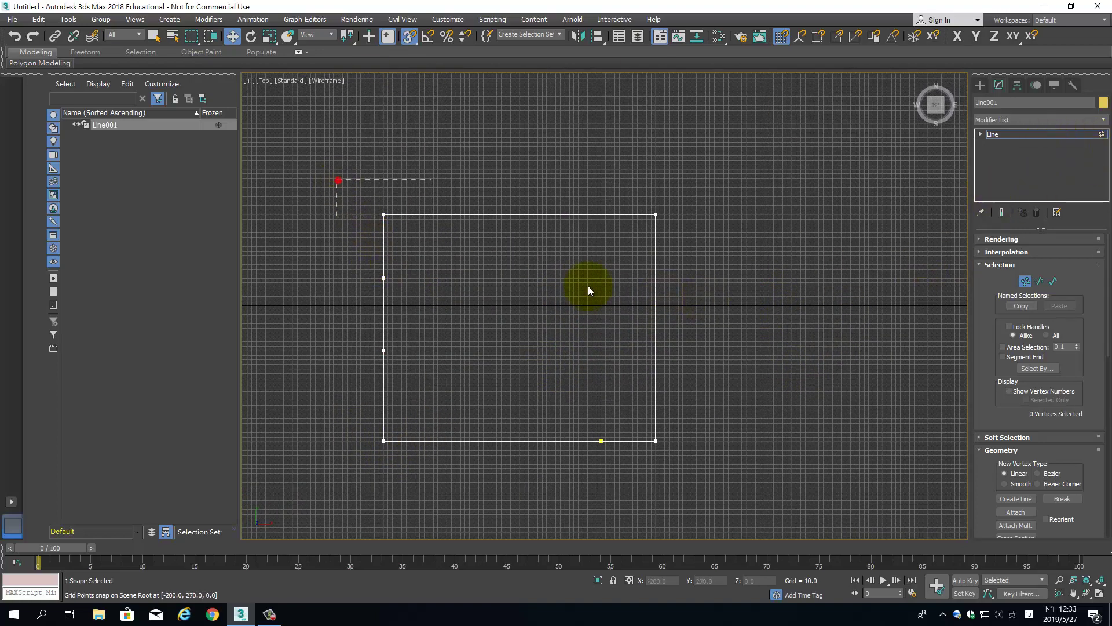
left_click_drag(588, 286, 913, 464)
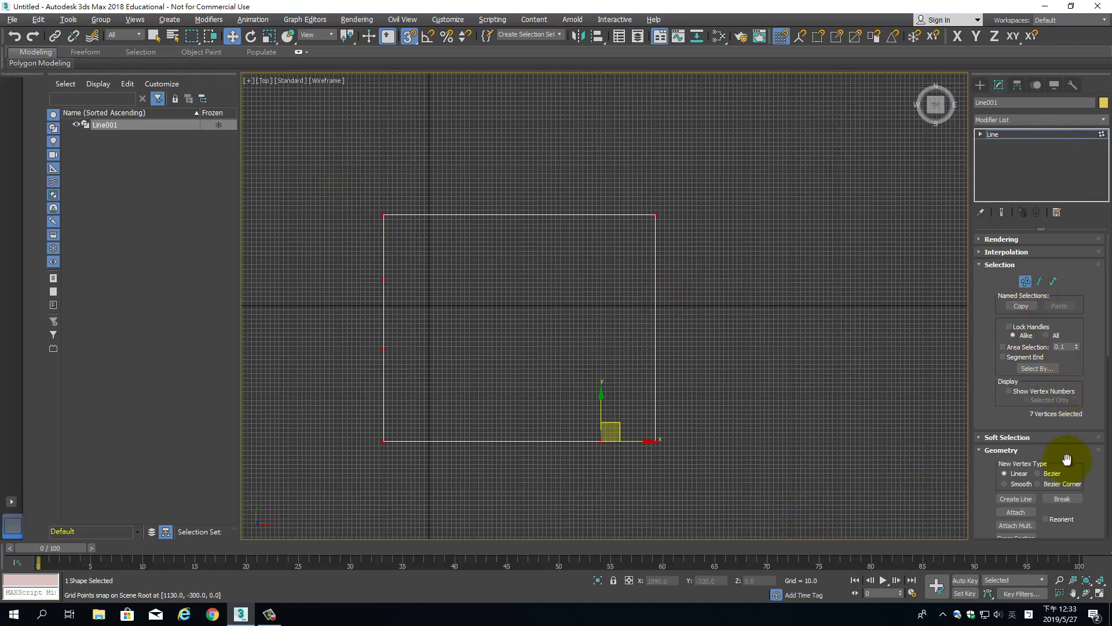
left_click_drag(1067, 459, 1082, 343)
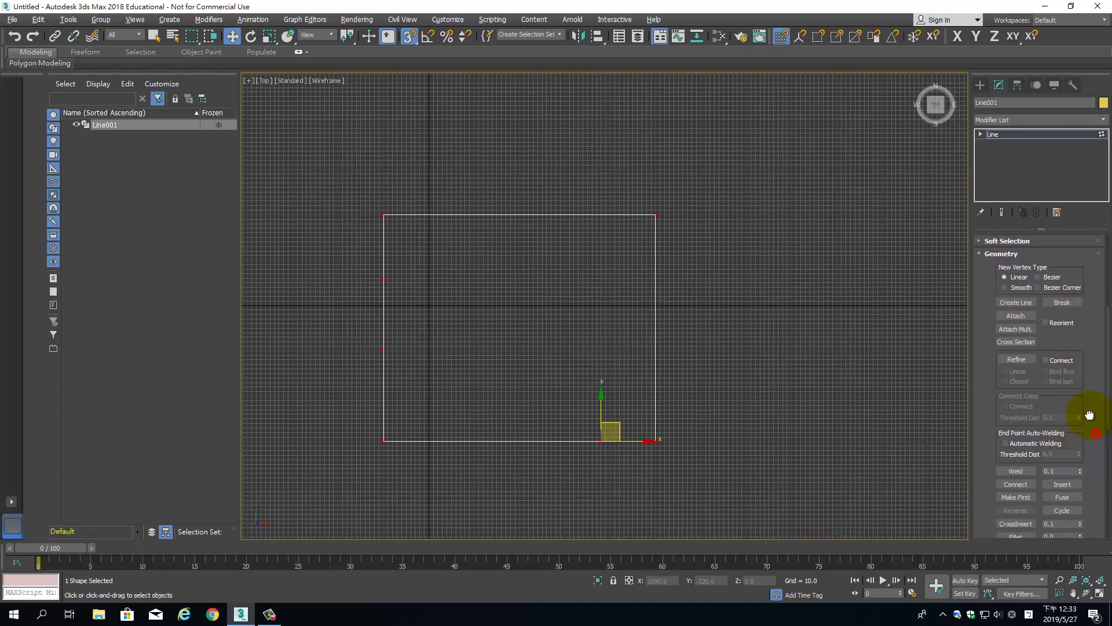
scroll(1087, 446, "down", 2)
scroll(1086, 440, "up", 3)
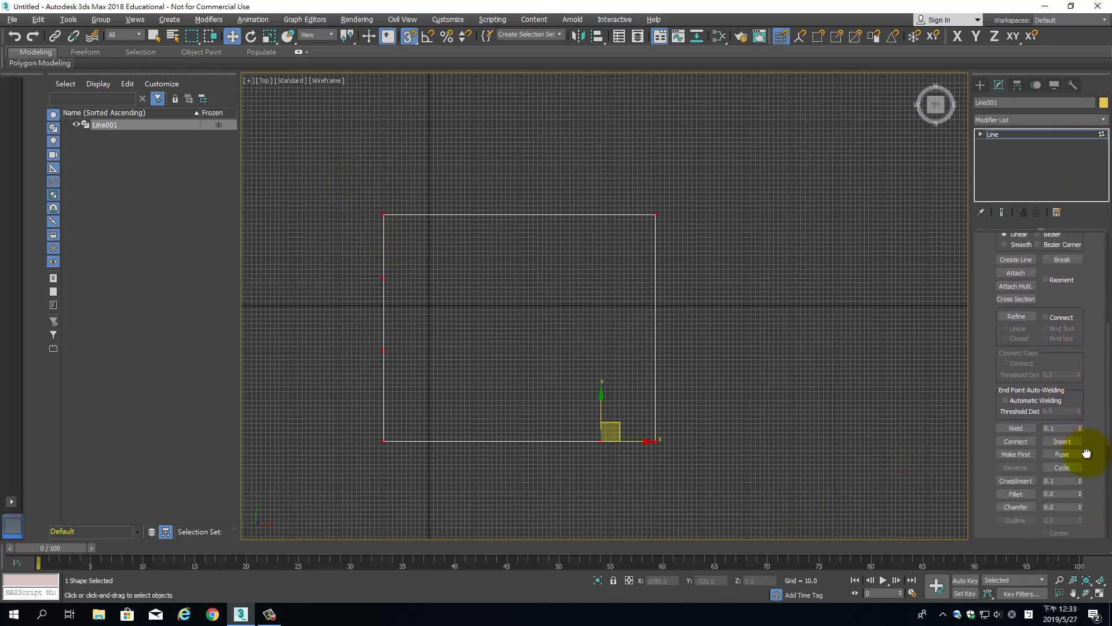
left_click(1064, 330)
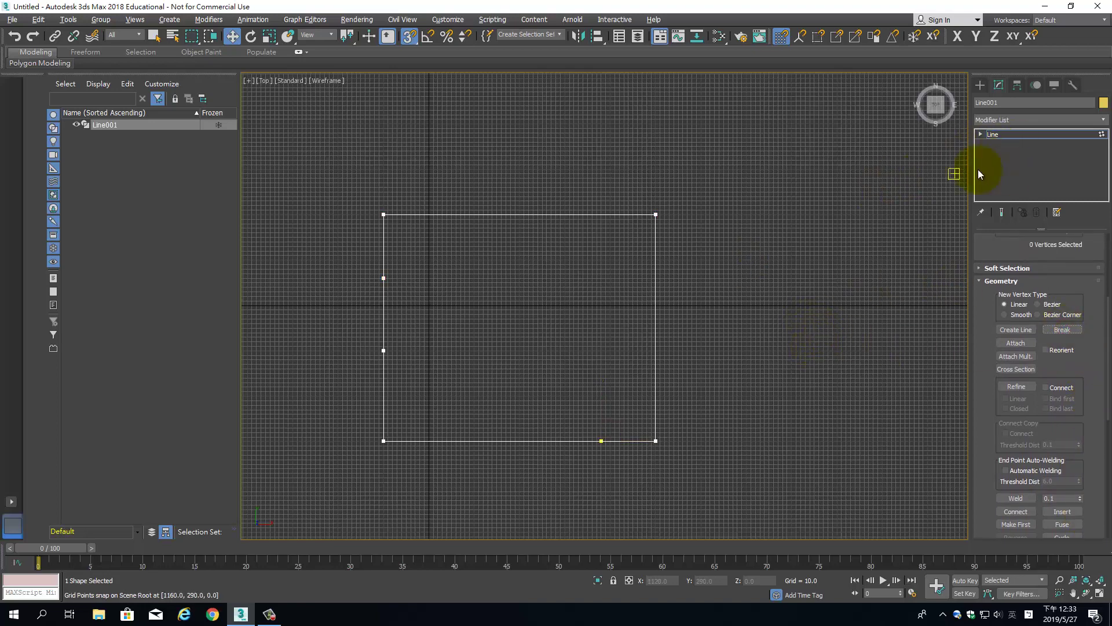
At the Spline sub-object level, select the rectangle's edge pieces
left_click(980, 135)
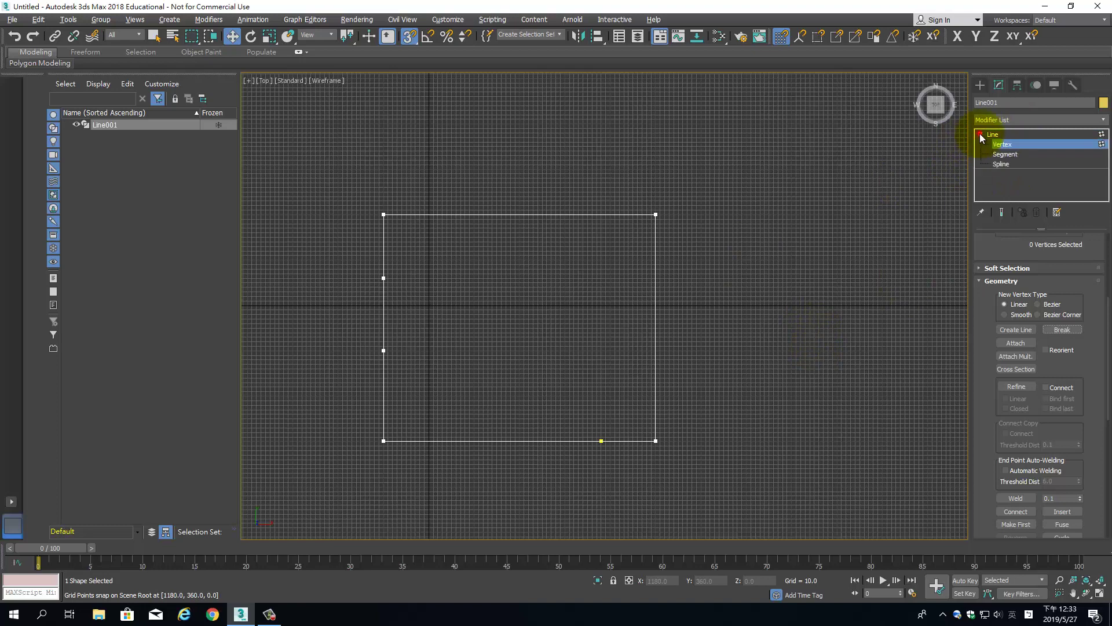
left_click(1020, 152)
left_click(1010, 164)
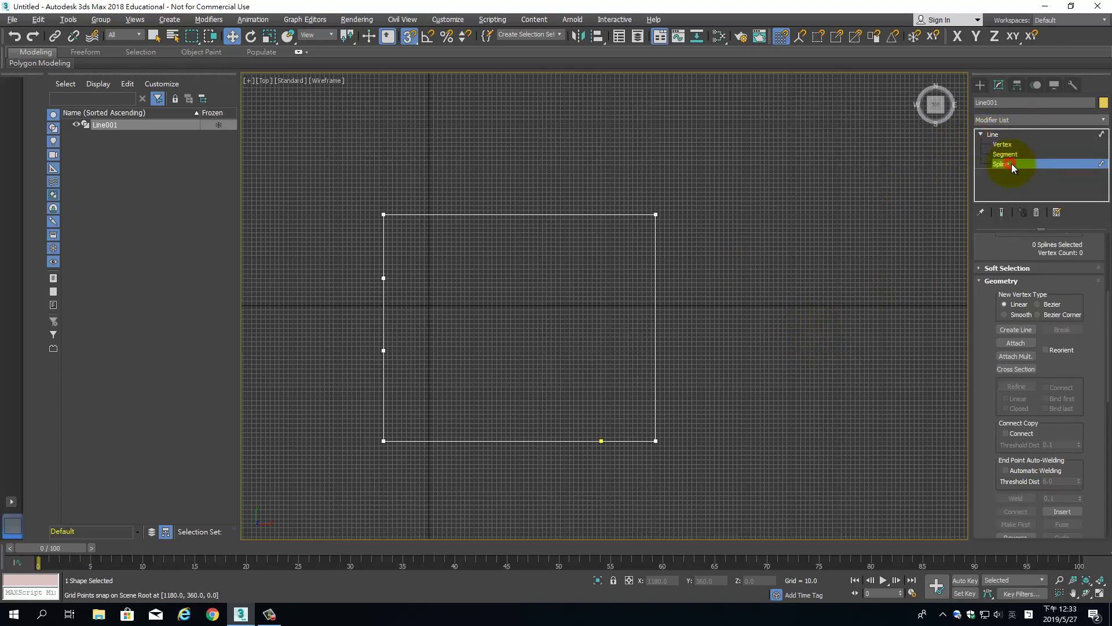
left_click_drag(494, 240, 549, 246)
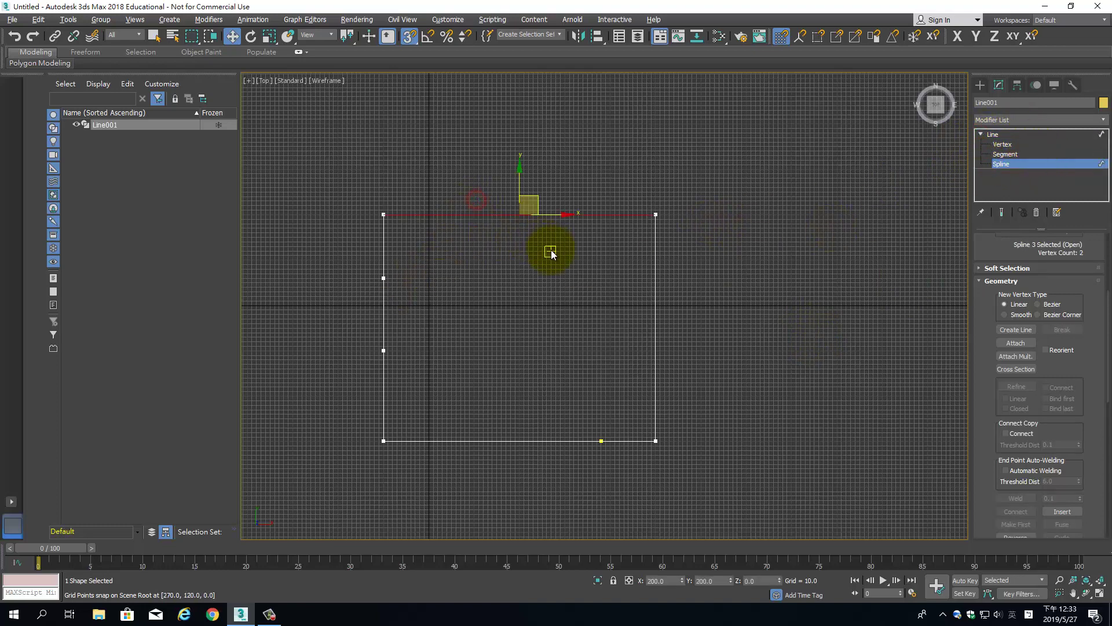
key("s")
left_click(655, 307)
left_click(635, 441)
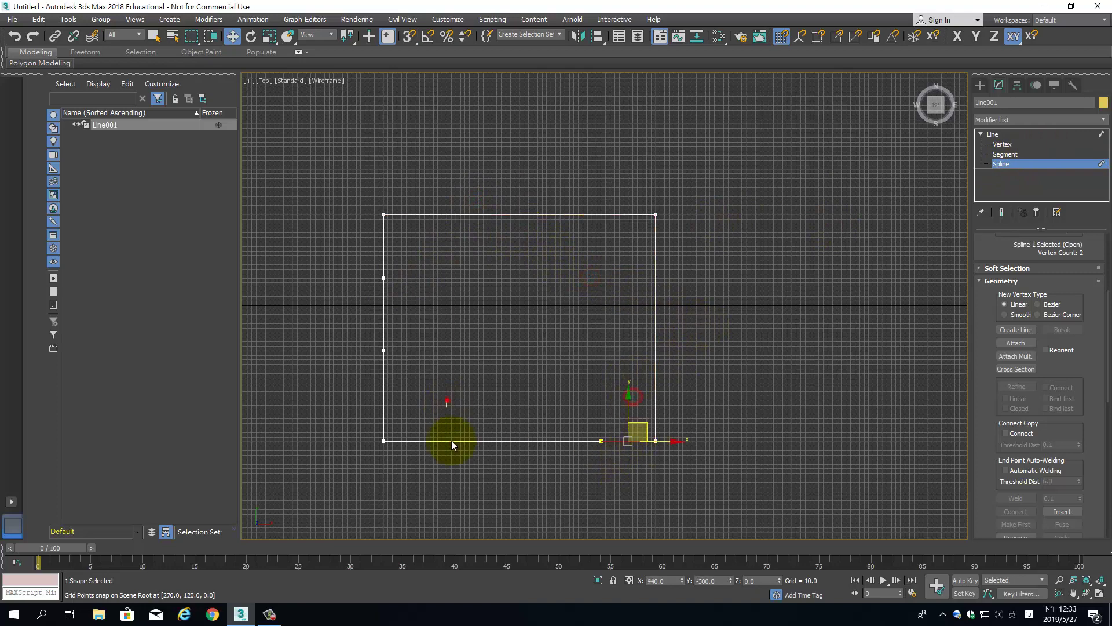
left_click(452, 440)
left_click(384, 409)
left_click(384, 316)
left_click(371, 242)
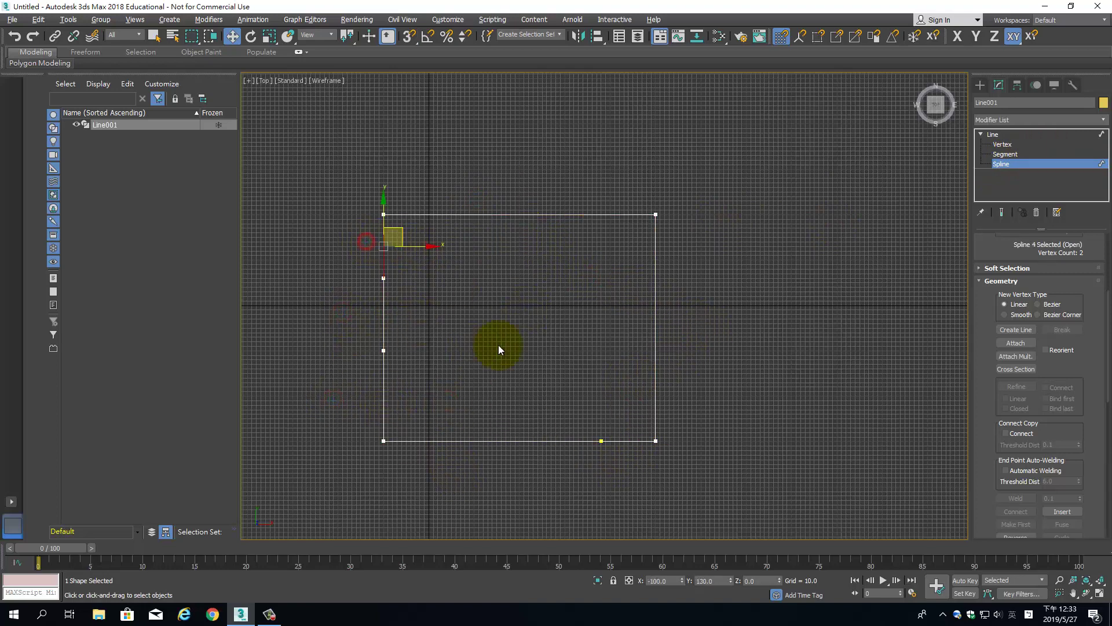
left_click(498, 471)
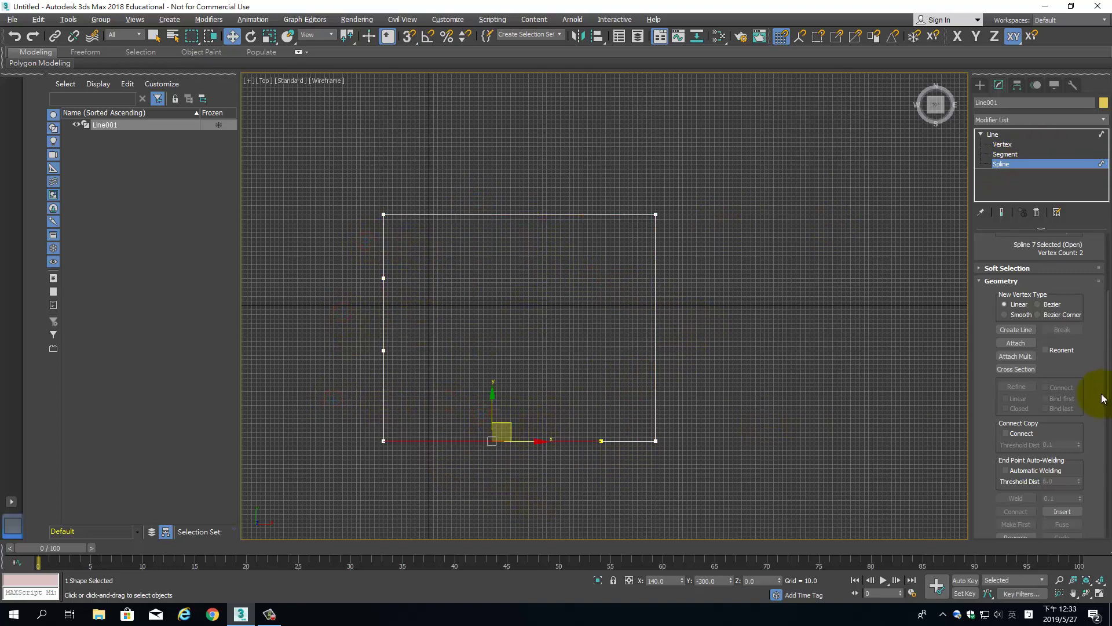
left_click_drag(1096, 398, 1093, 253)
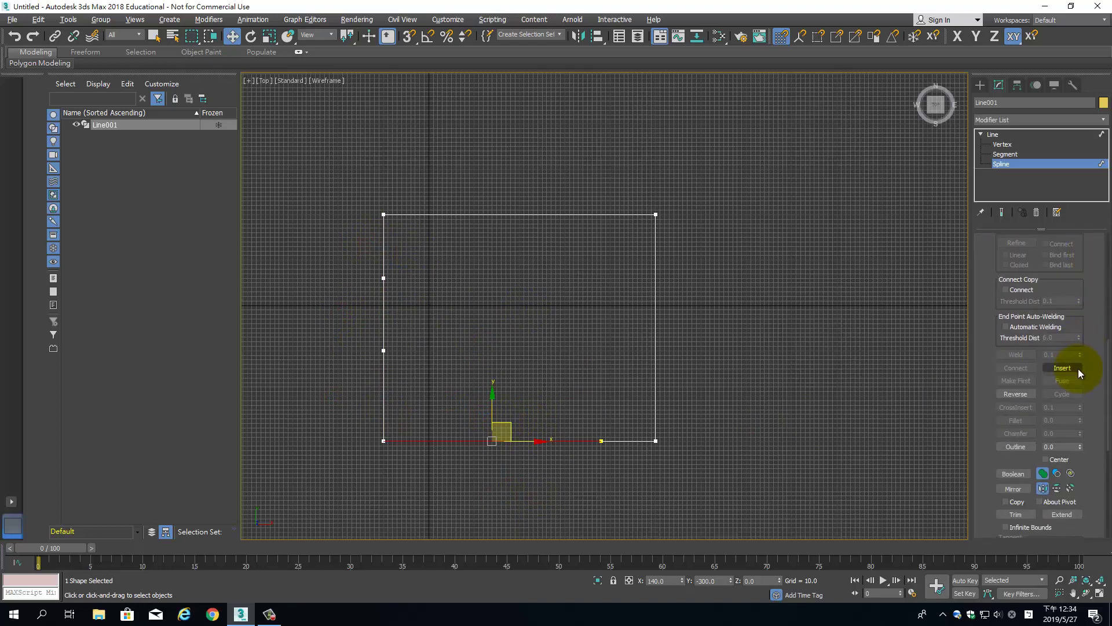
left_click_drag(1092, 400, 1093, 325)
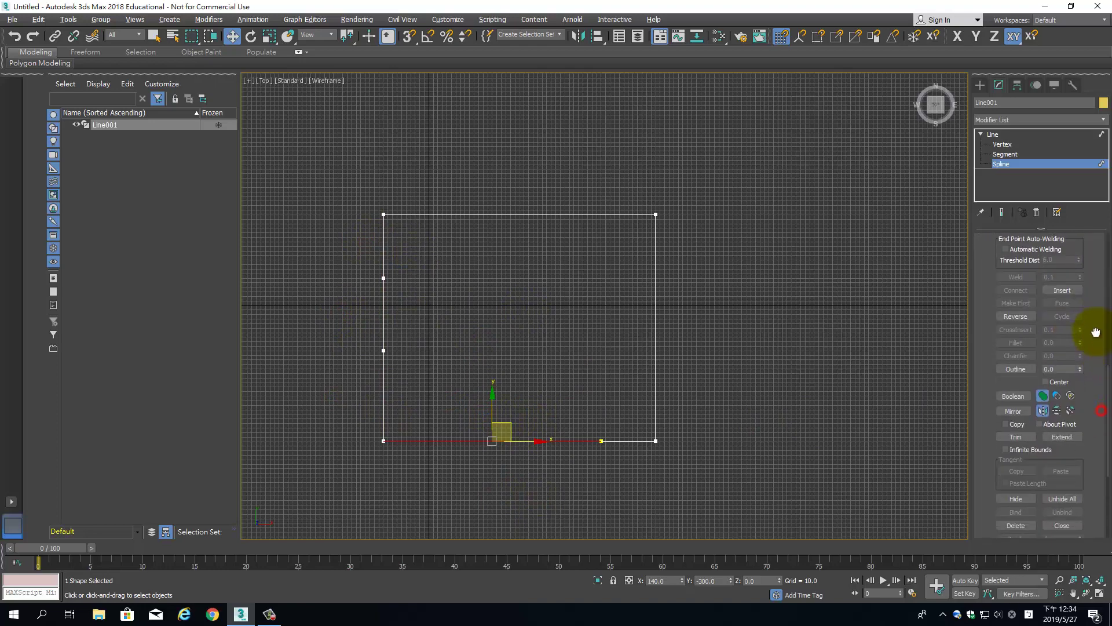
left_click_drag(1089, 467, 1095, 380)
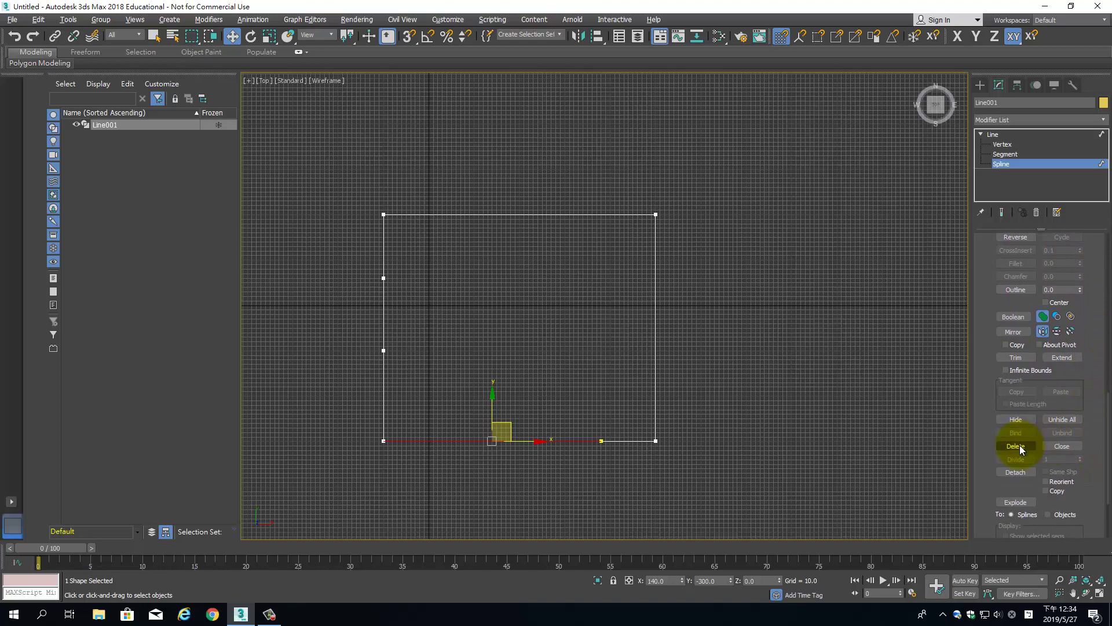
Detach six pieces as Shape001–Shape006, then exit sub-object level and deselect
left_click(1023, 471)
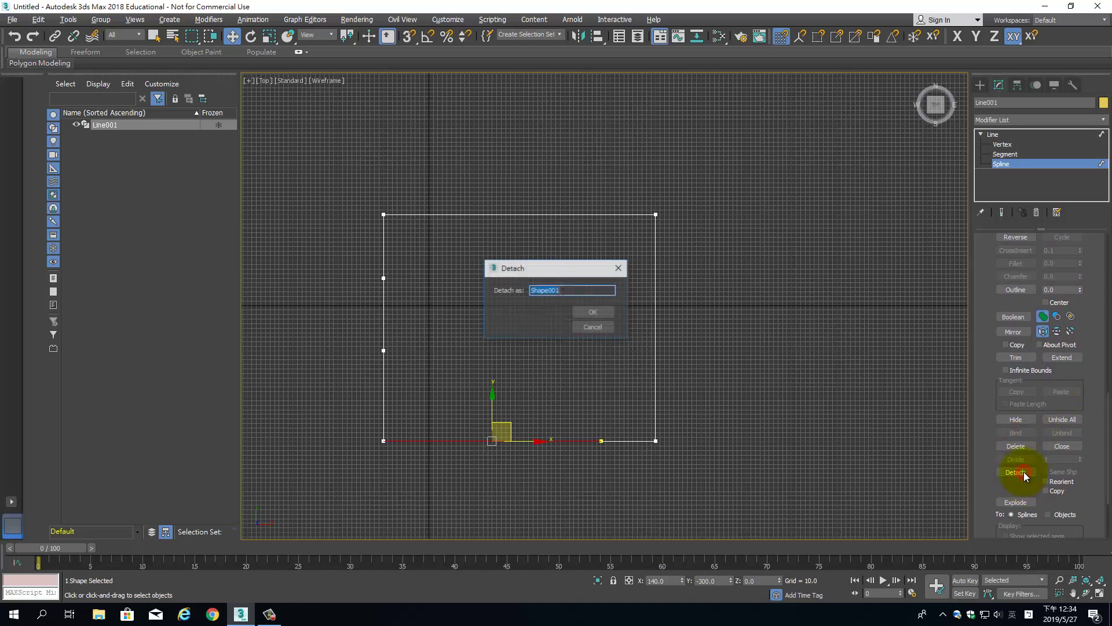
left_click(584, 311)
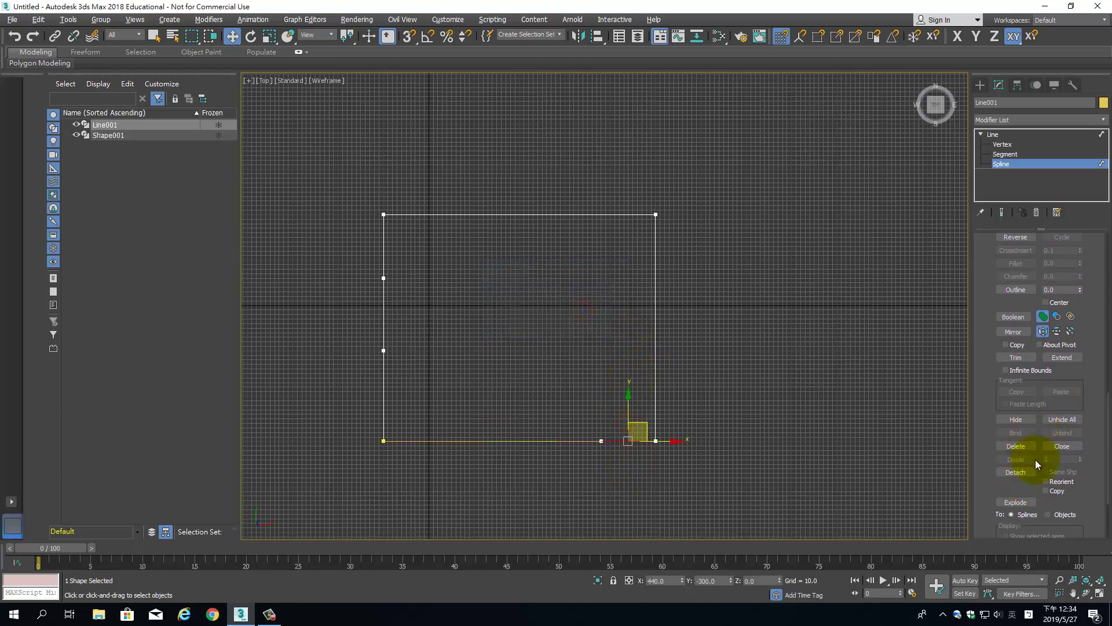
left_click(1026, 471)
left_click(594, 312)
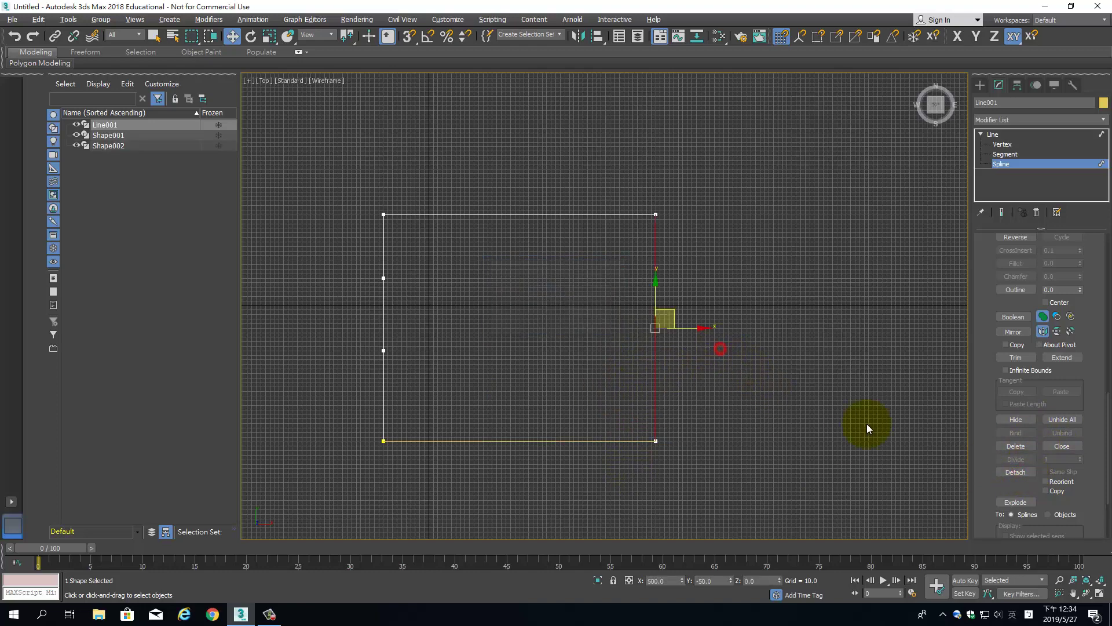
left_click(1024, 473)
left_click(595, 311)
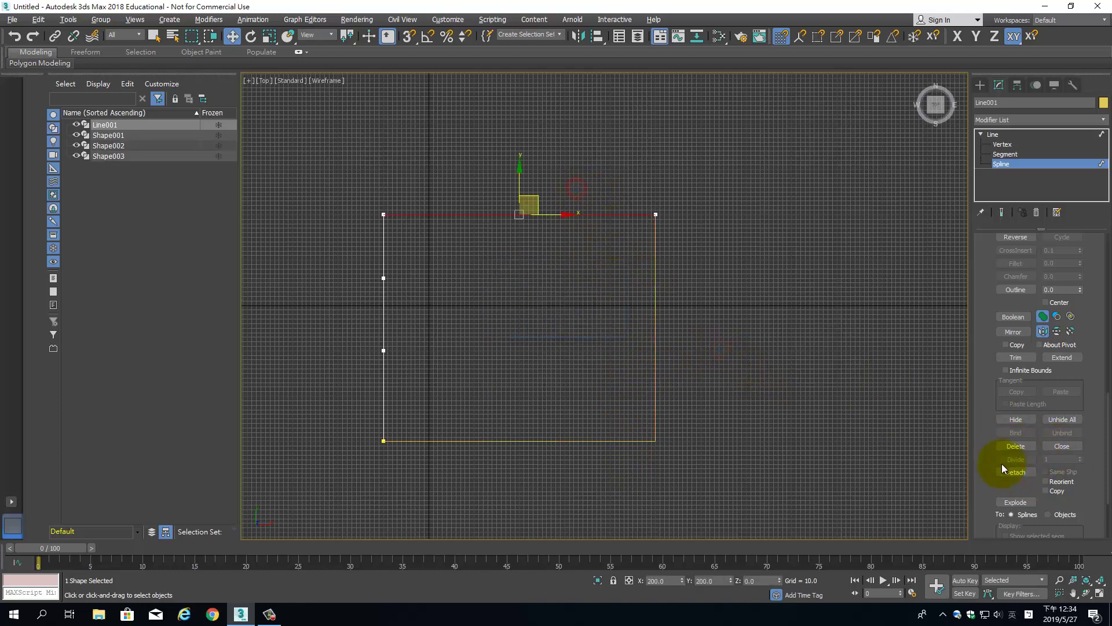
left_click(594, 311)
left_click(373, 241)
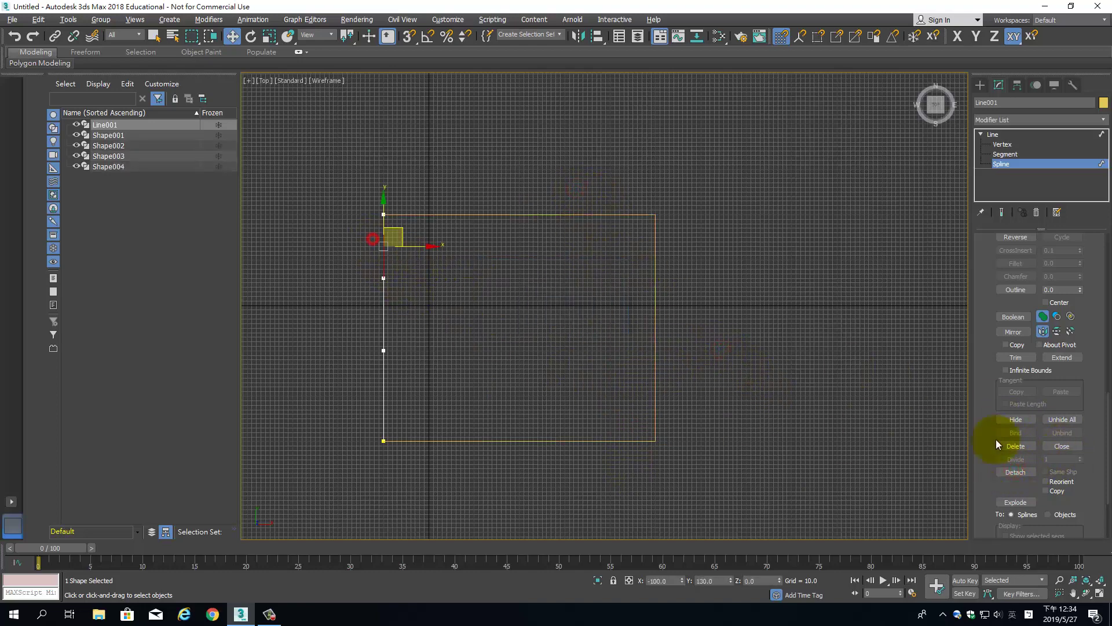
left_click(1022, 476)
left_click(594, 311)
left_click(373, 389)
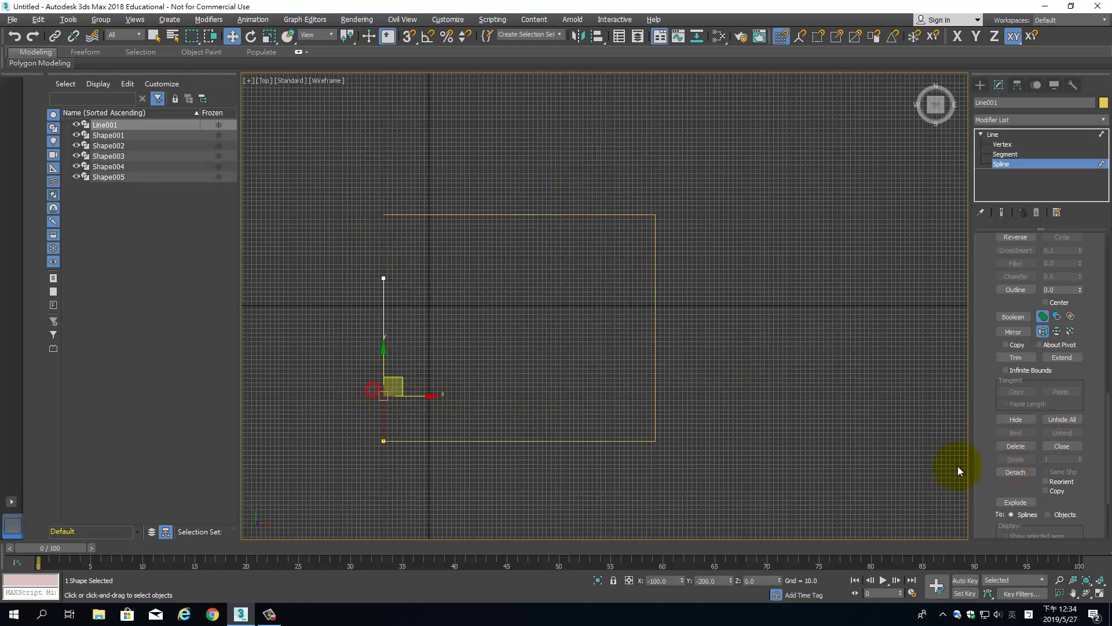
left_click(1024, 473)
key("Return")
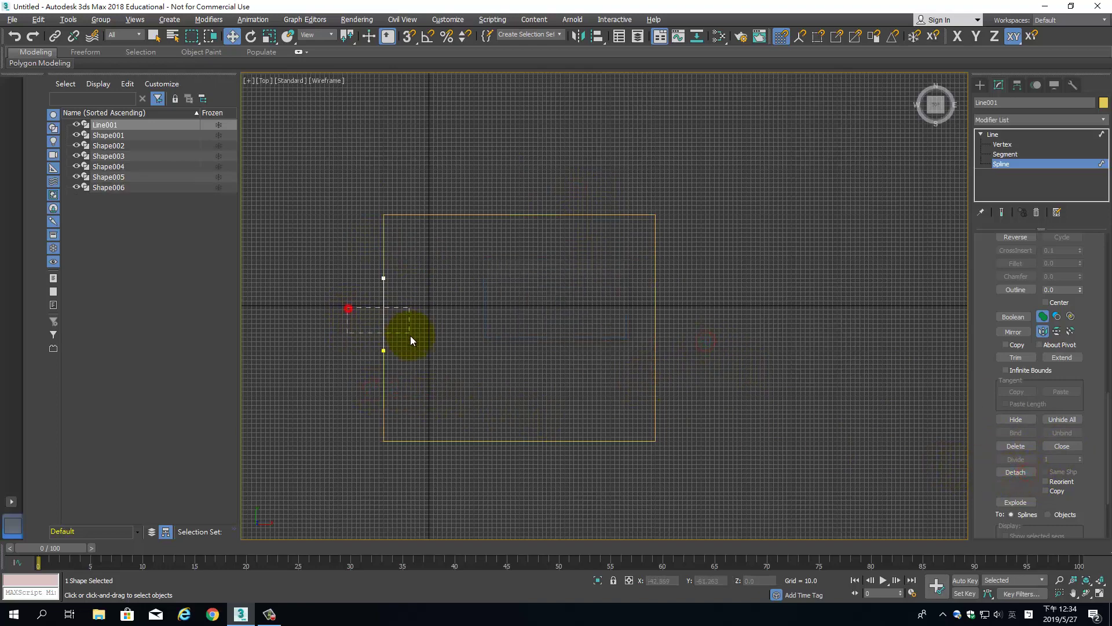
left_click_drag(410, 335, 411, 335)
left_click(1016, 133)
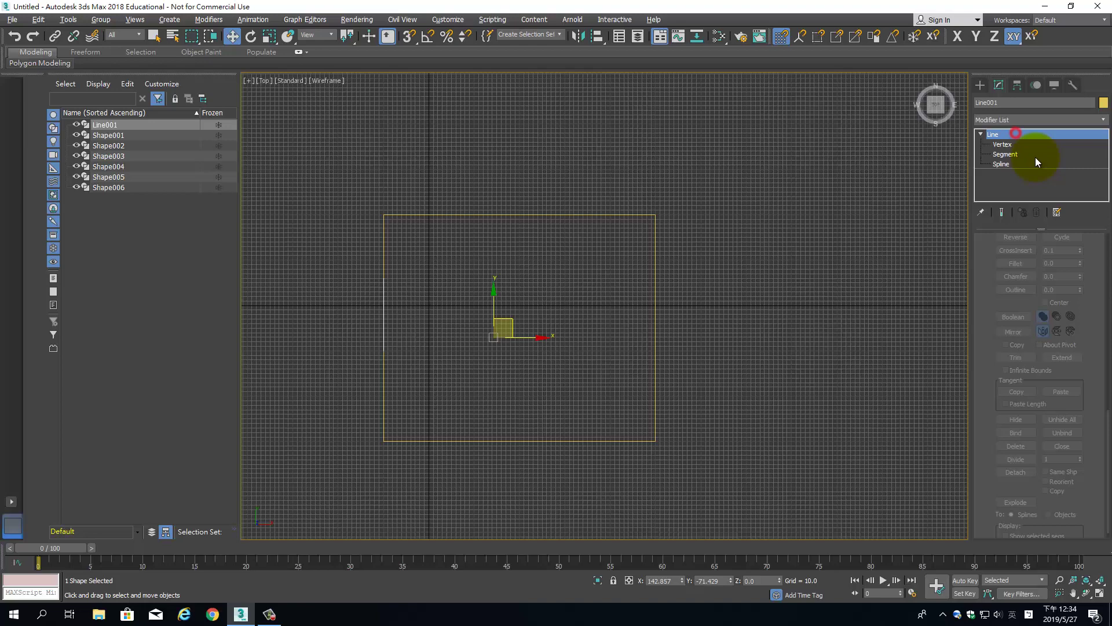
left_click(711, 271)
Select Line001 and Shape001–Shape006 together
left_click(611, 212)
left_click(461, 197)
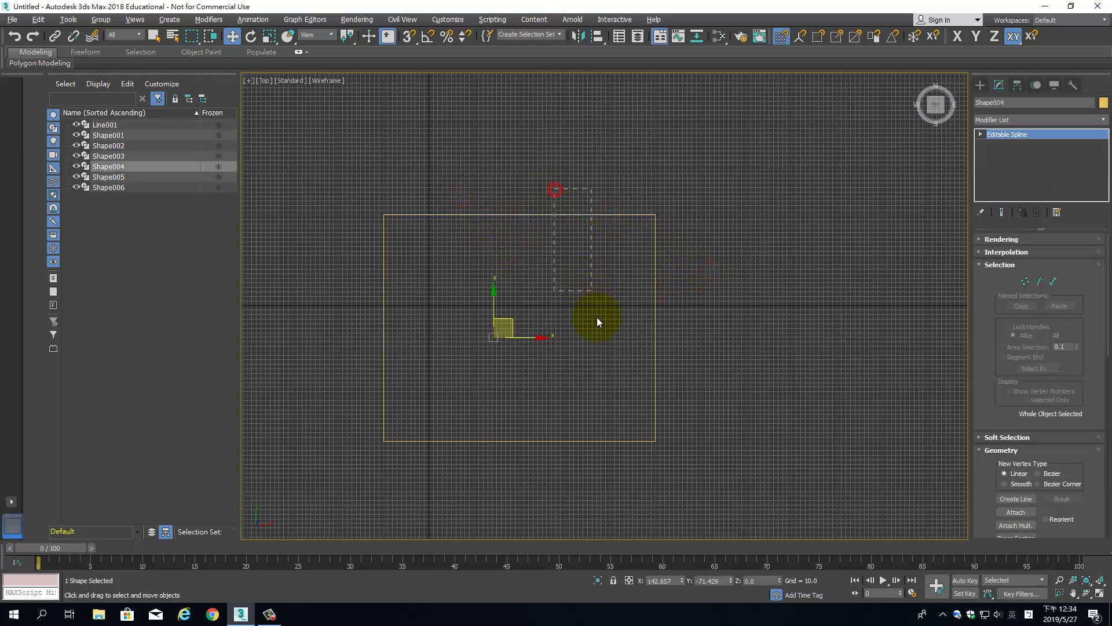
left_click_drag(597, 317, 597, 318)
left_click_drag(515, 472, 498, 463)
left_click_drag(348, 402, 399, 403)
left_click_drag(347, 293, 426, 283)
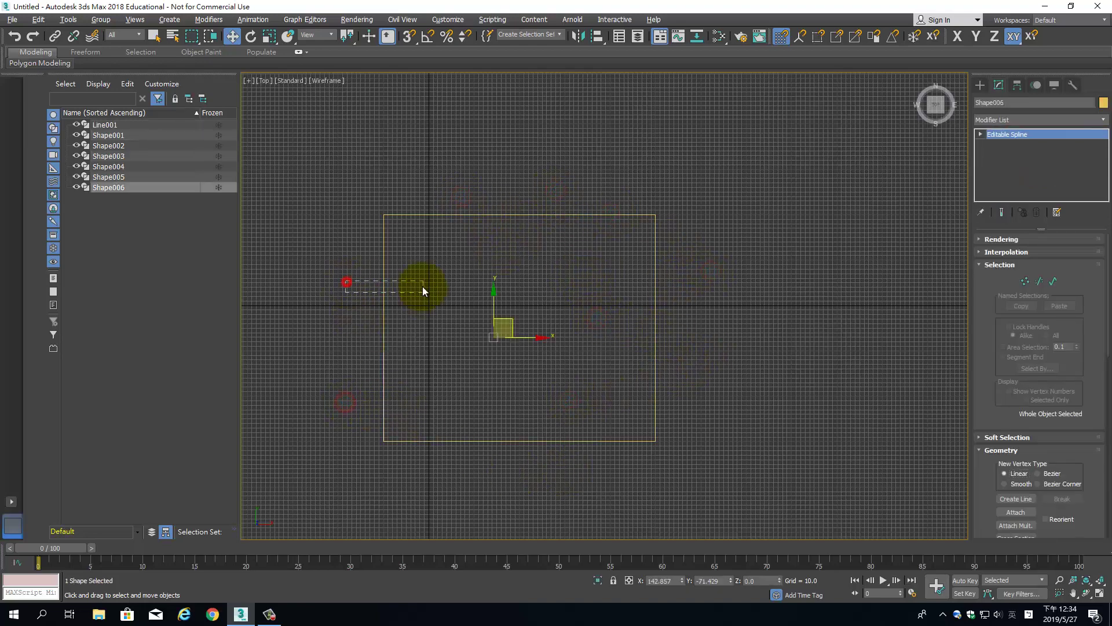
left_click_drag(367, 235, 441, 249)
left_click_drag(341, 152, 772, 508)
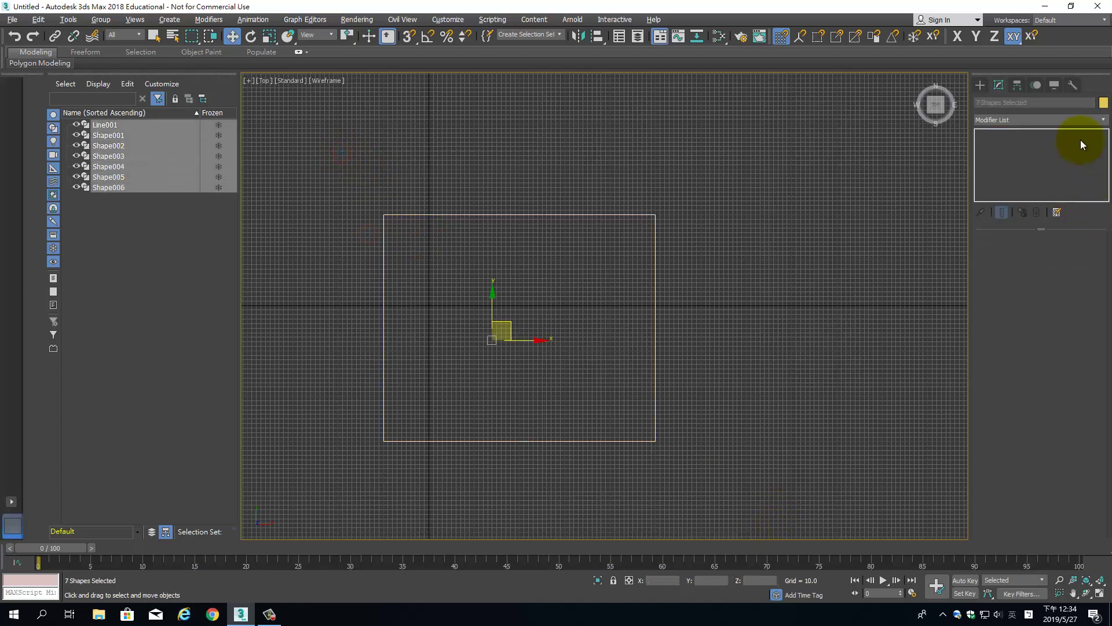
Apply one Edit Spline modifier to all seven shapes and enter Spline mode
left_click(1104, 123)
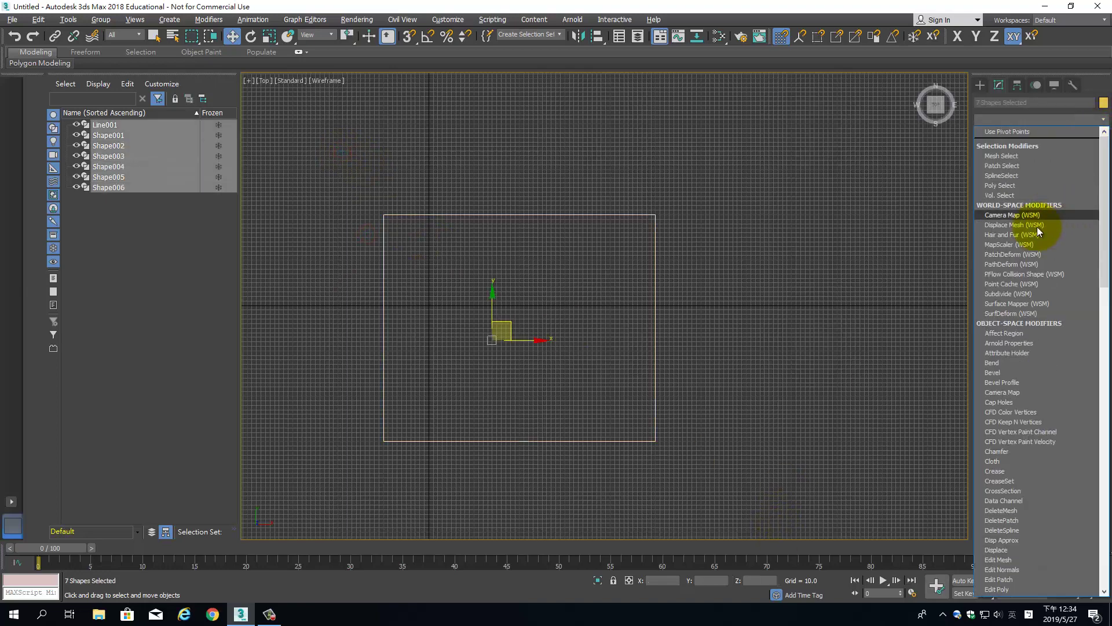
scroll(1024, 394, "down", 2)
scroll(1017, 429, "down", 2)
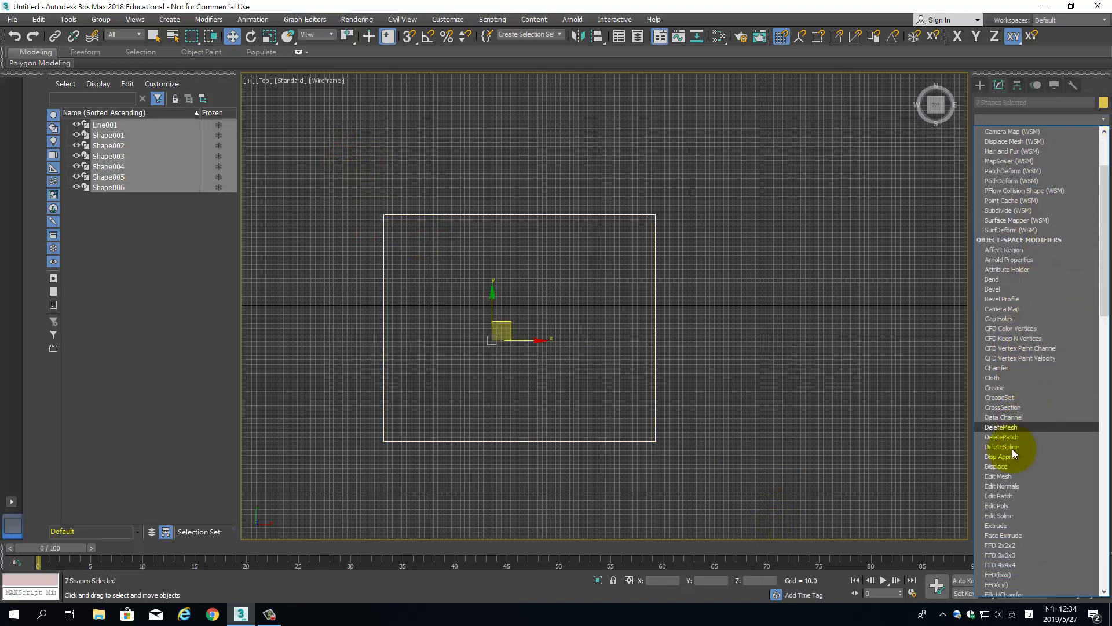
left_click(1014, 517)
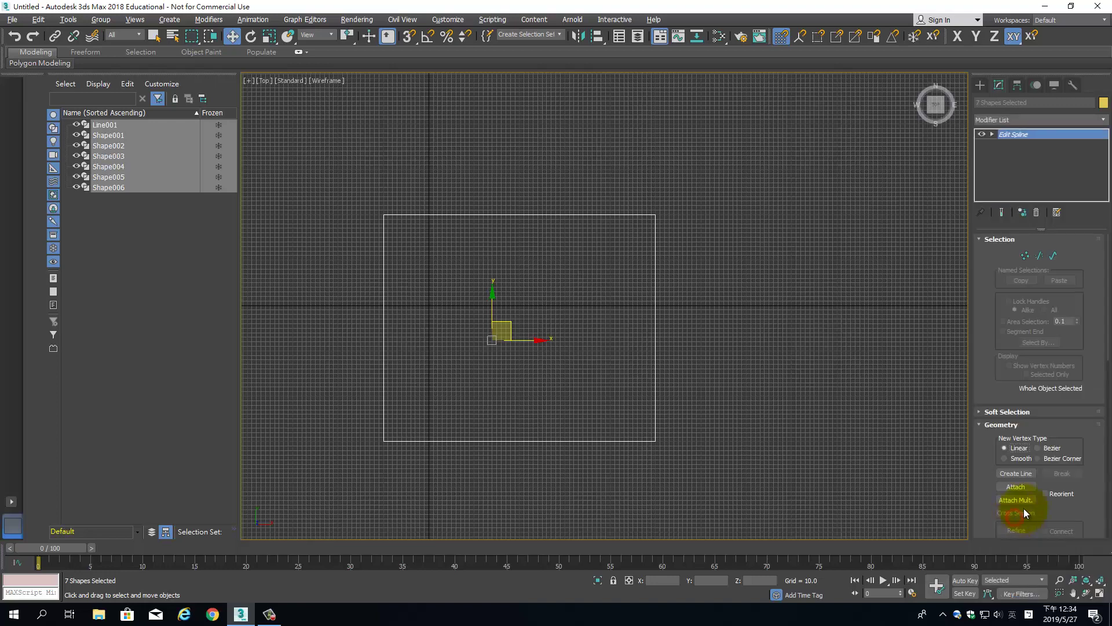
left_click(1054, 256)
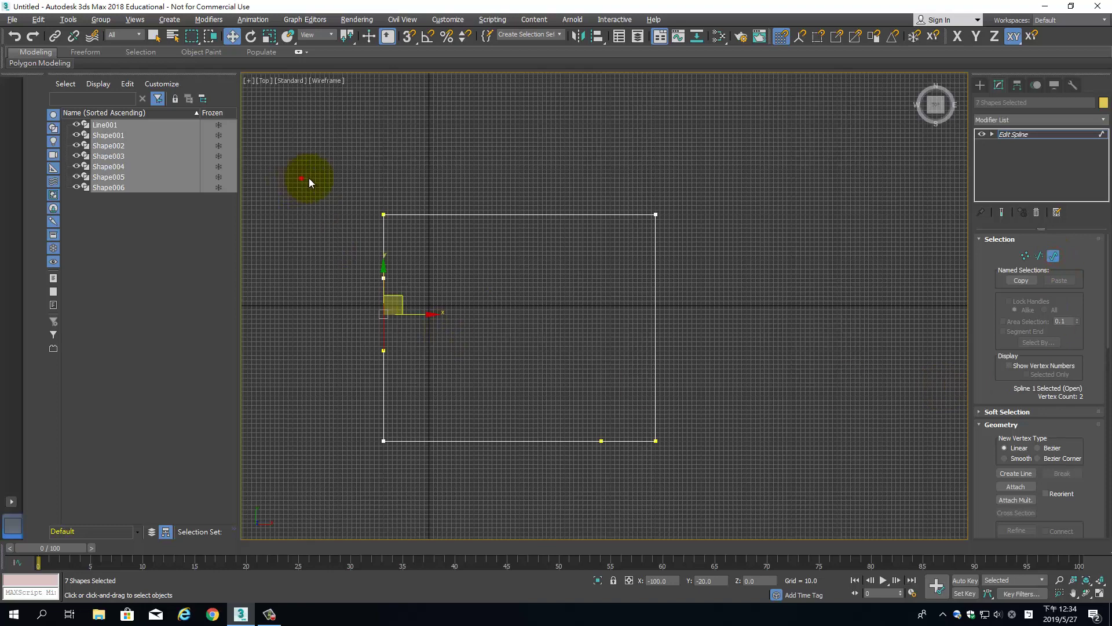
left_click_drag(302, 178, 803, 488)
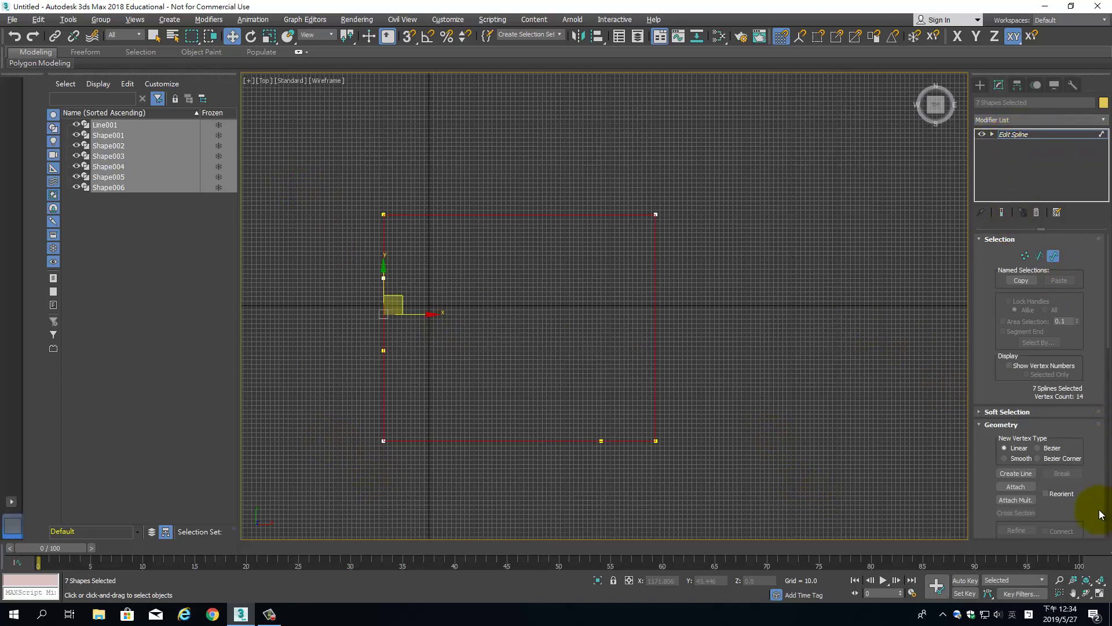
left_click_drag(1085, 496, 1095, 318)
left_click_drag(1094, 527, 1096, 388)
left_click_drag(1090, 470, 1087, 429)
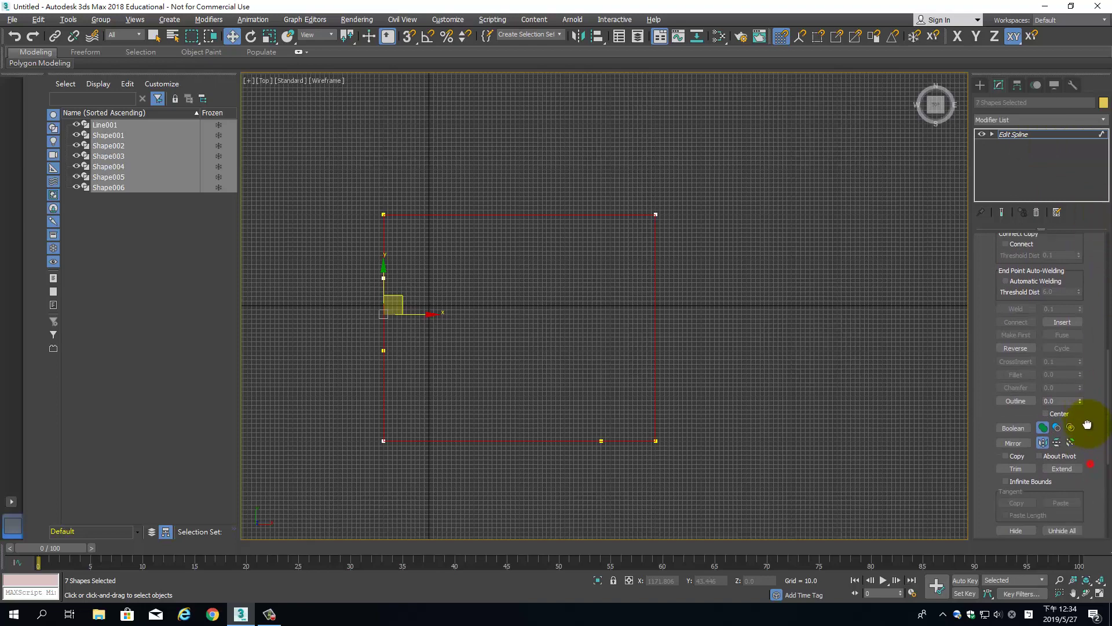
double_click(1058, 394)
type("15")
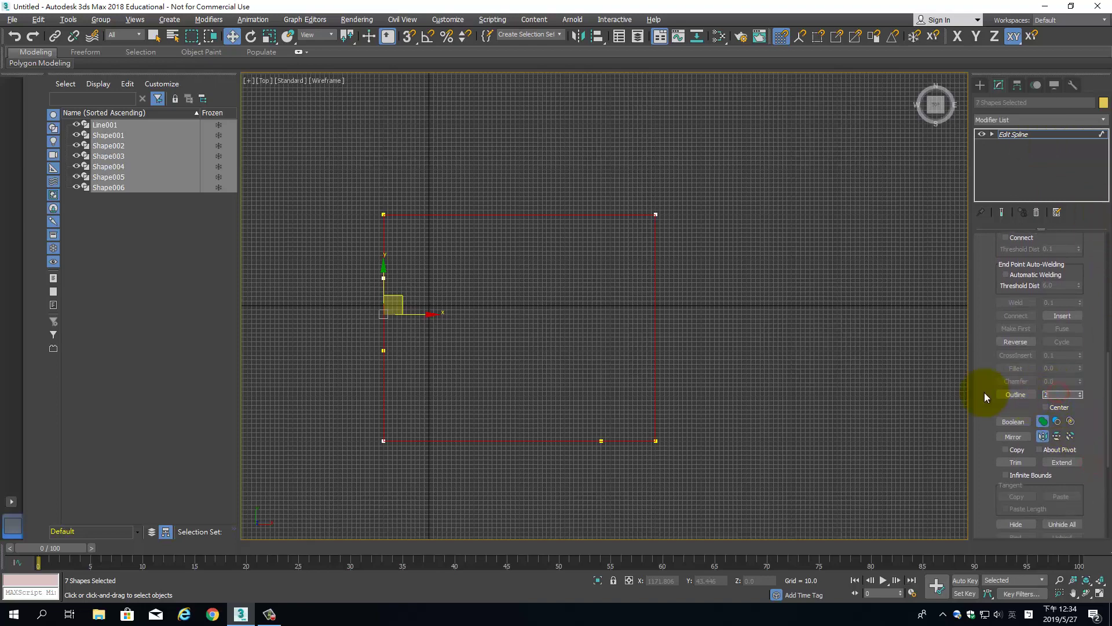
key("Return")
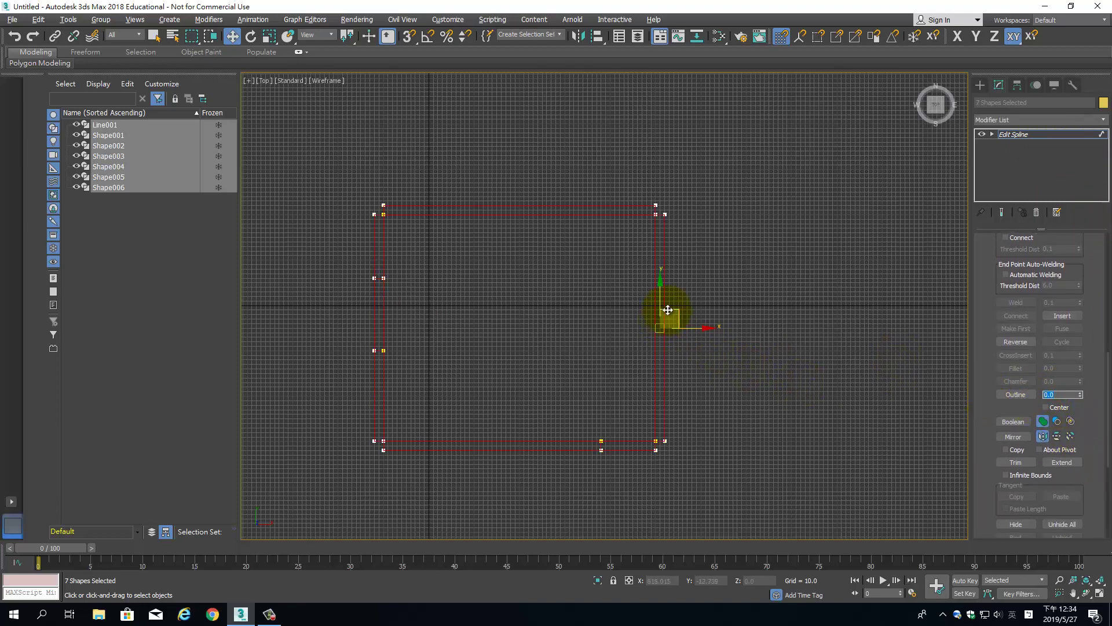
middle_click_drag(666, 308, 683, 258)
scroll(683, 258, "up", 3)
scroll(683, 258, "down", 3)
middle_click_drag(601, 278, 627, 272)
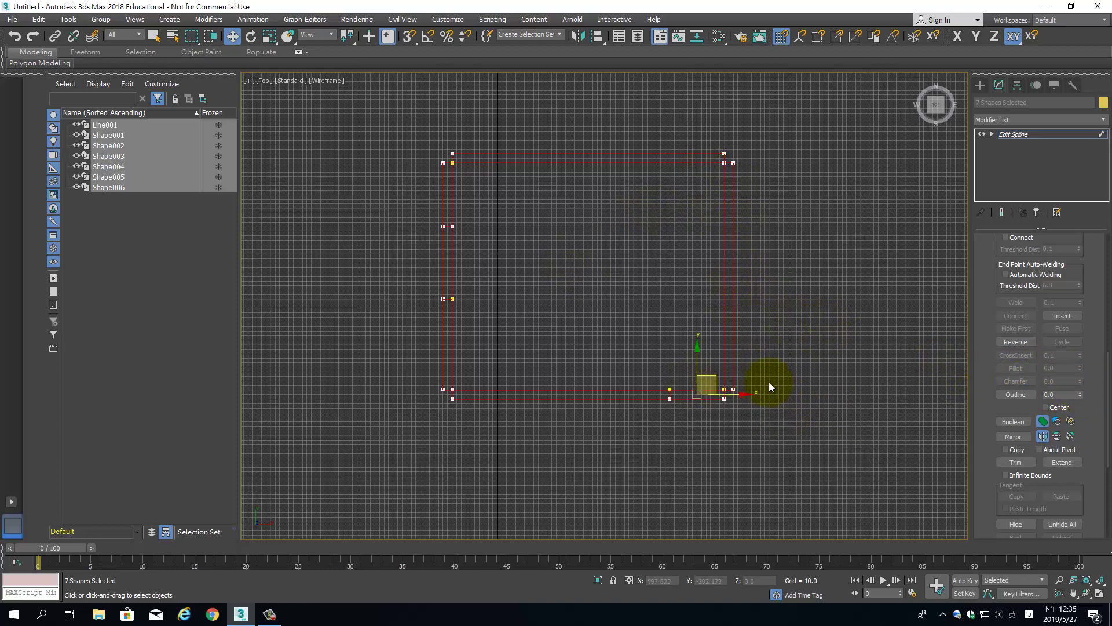
Undo the 15-unit outline and try a centred 20-unit outline on the splines
key("ctrl+z")
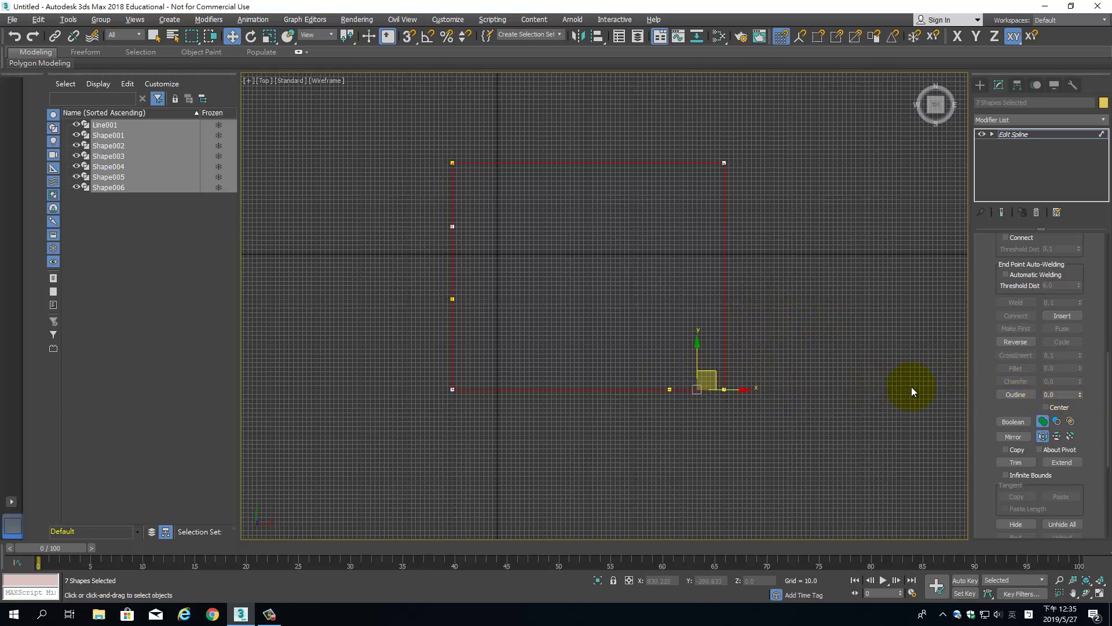
left_click(1060, 394)
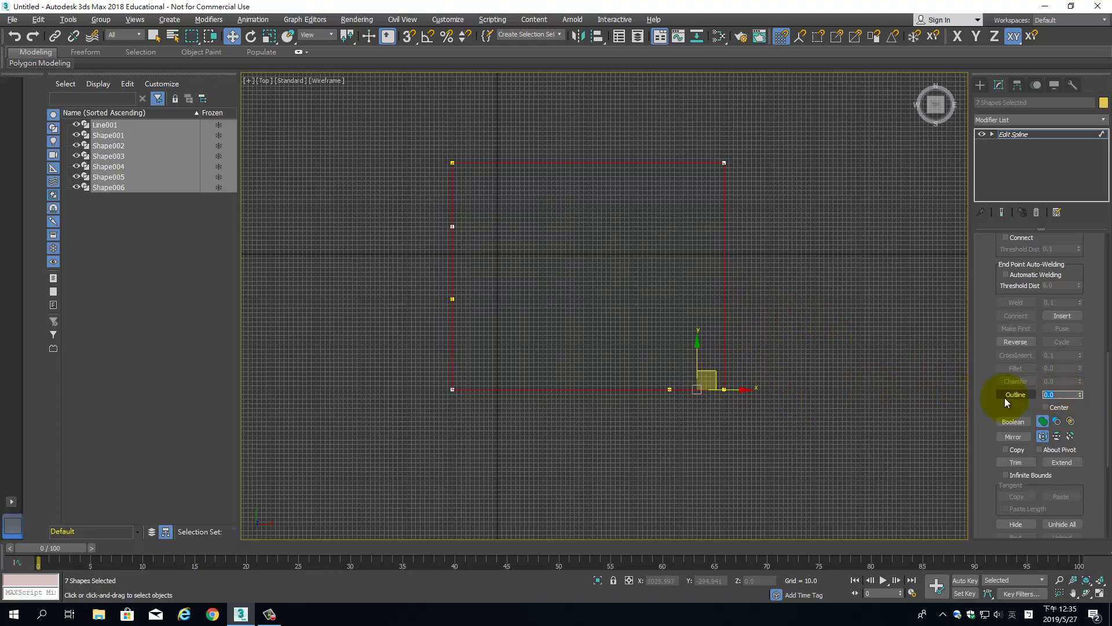
left_click(1046, 408)
type("20")
key("Return")
scroll(701, 191, "up", 3)
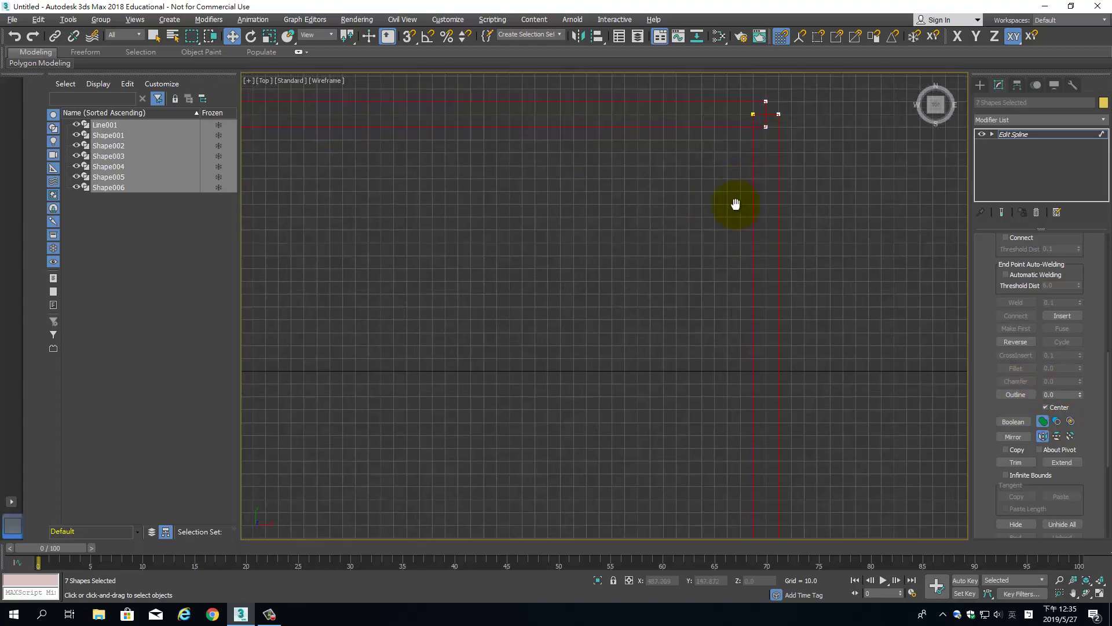
scroll(732, 162, "up", 2)
Replace the centred outline with a 20-unit outline applied outward, Center unchecked
key("ctrl+z")
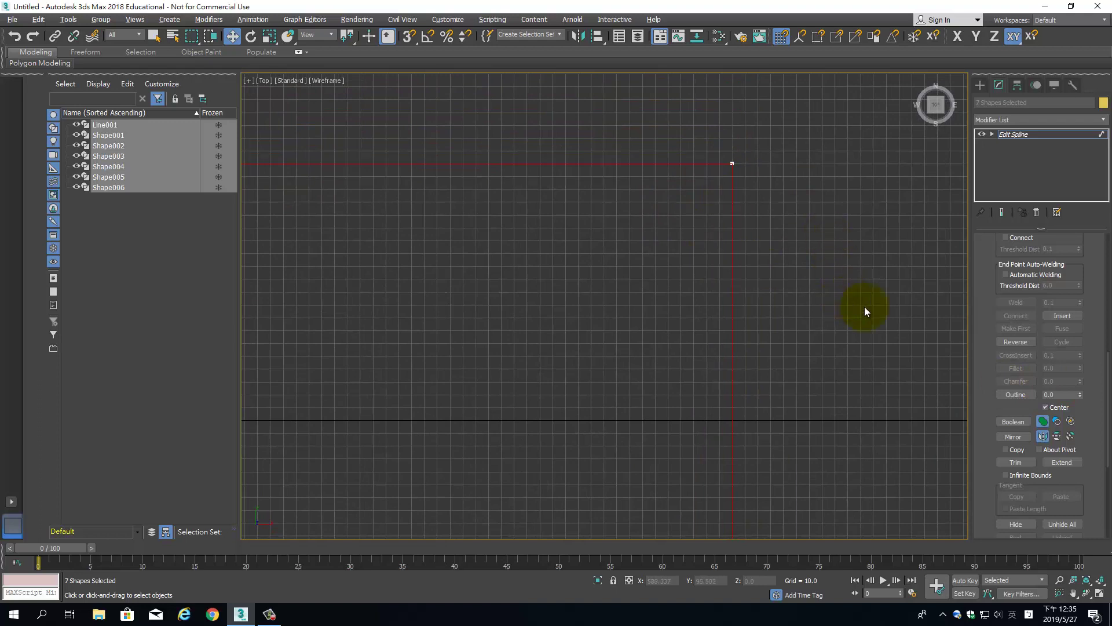
left_click(1047, 407)
left_click_drag(1053, 395, 997, 396)
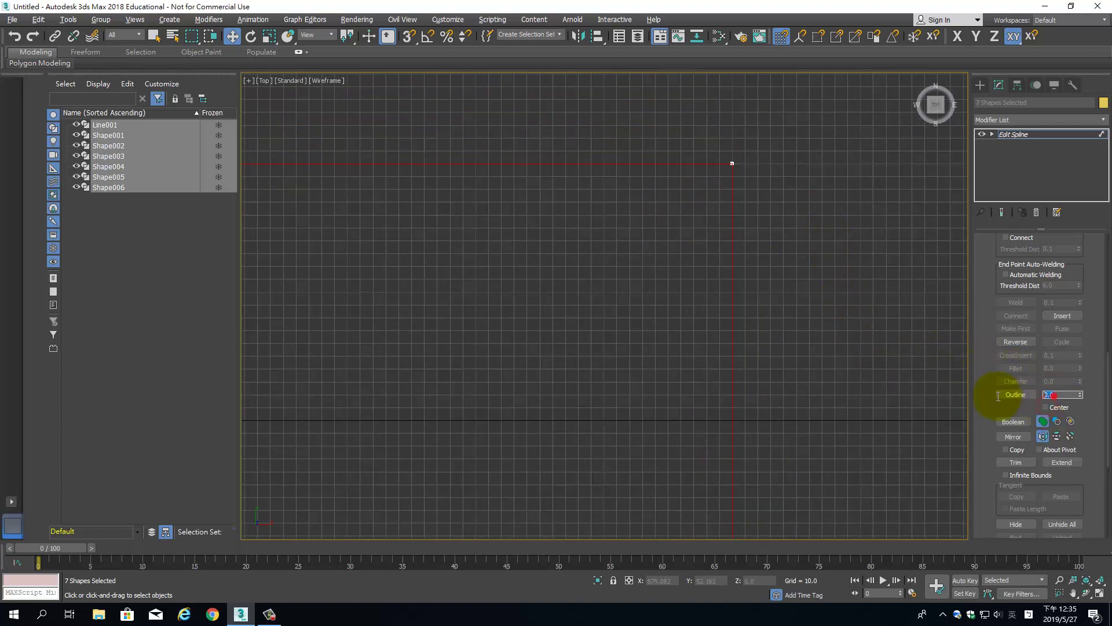
type("20")
key("Return")
Deselect the splines, frame the outlined rectangle, and return to Edit Spline's top level
left_click(625, 255)
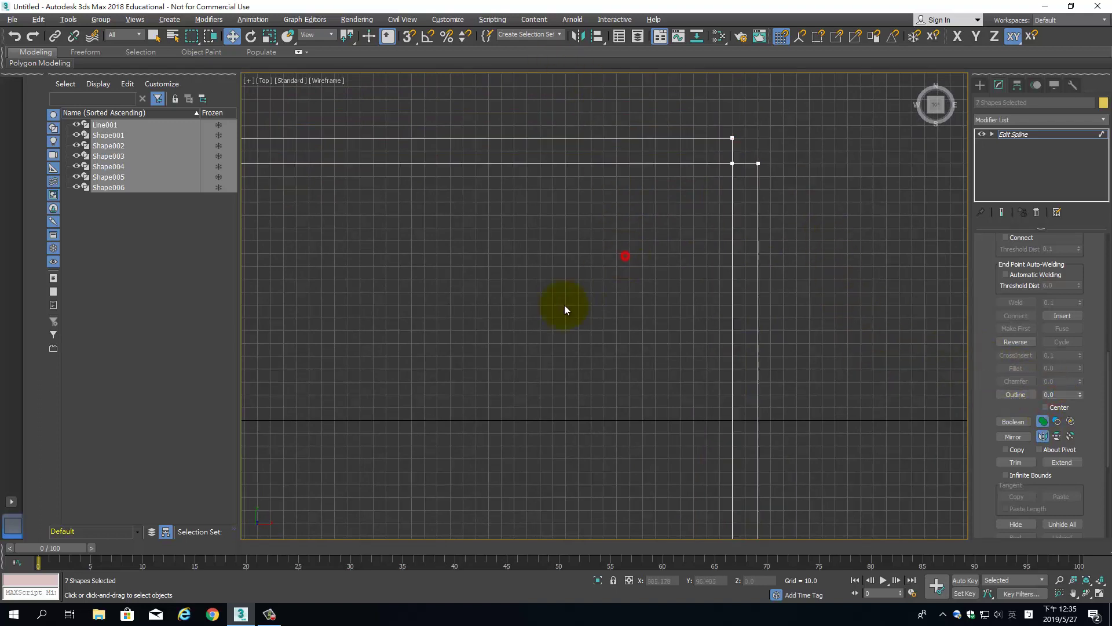
scroll(565, 304, "down", 5)
mouse_move(539, 311)
middle_mouse_down()
mouse_move(600, 268)
mouse_move(663, 307)
middle_mouse_up()
scroll(566, 266, "up", 2)
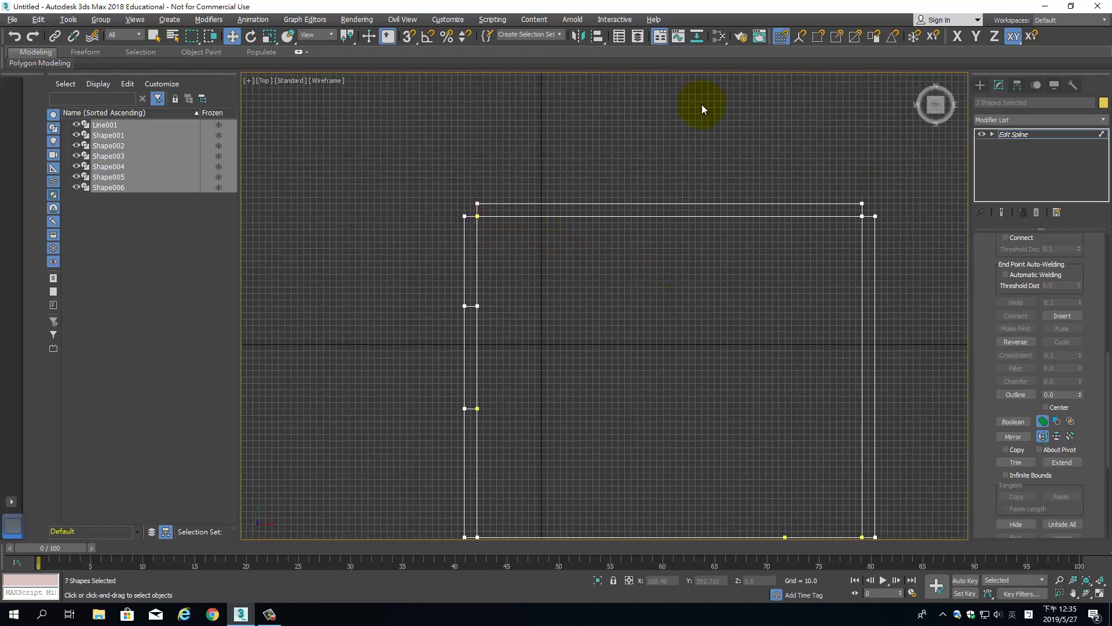
left_click(734, 209)
left_click(1049, 133)
Select Shape004, convert it to an editable spline, and enter Vertex mode
left_click(596, 159)
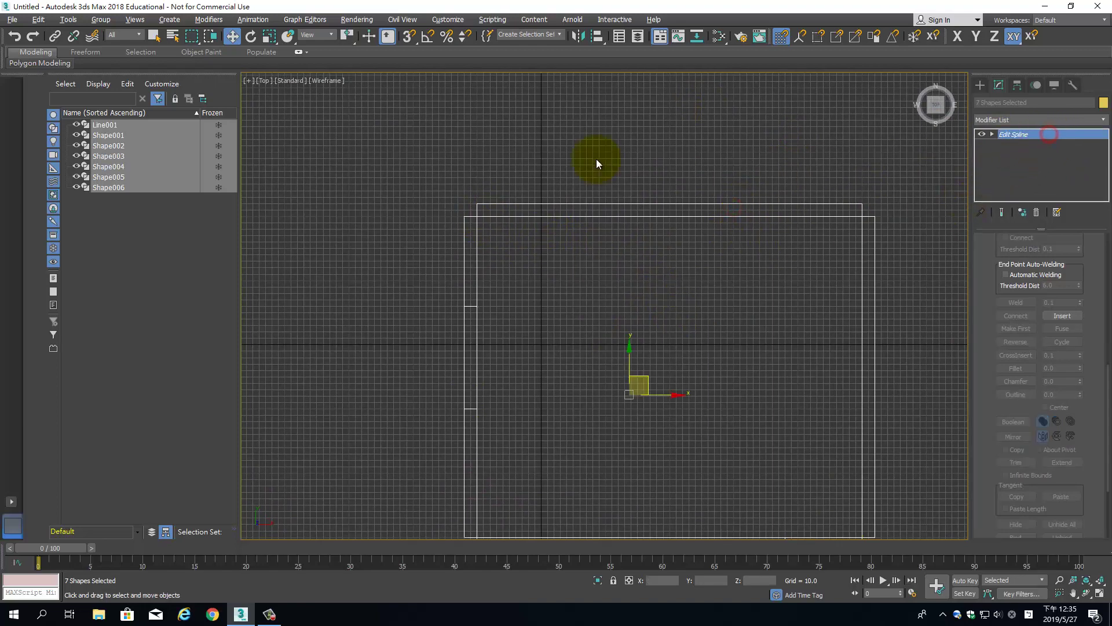
left_click(612, 165)
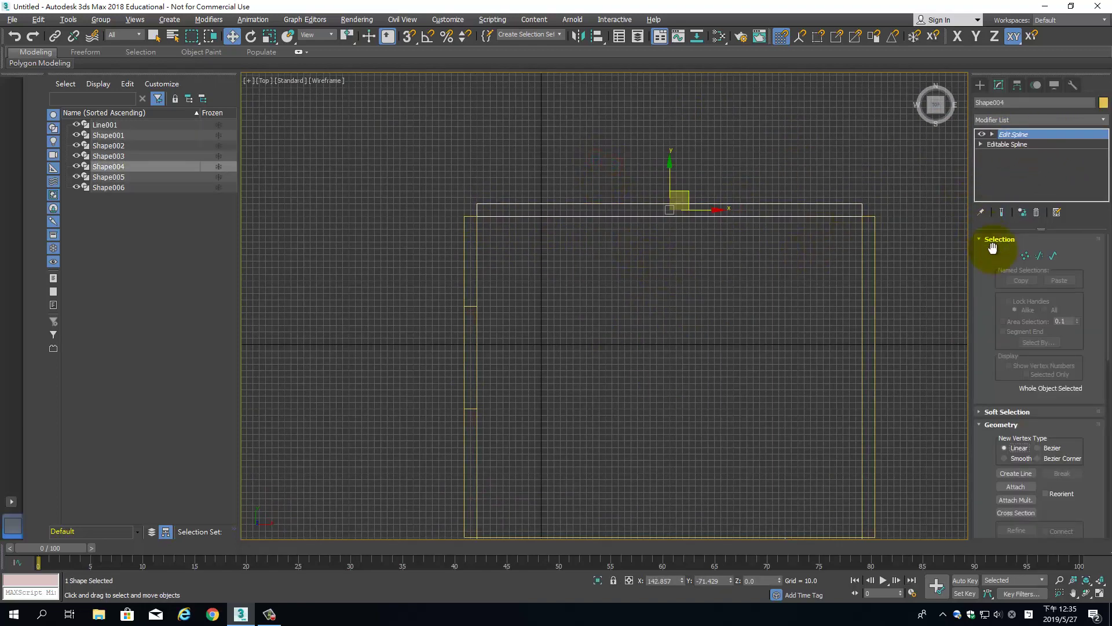
right_click(712, 206)
mouse_move(732, 323)
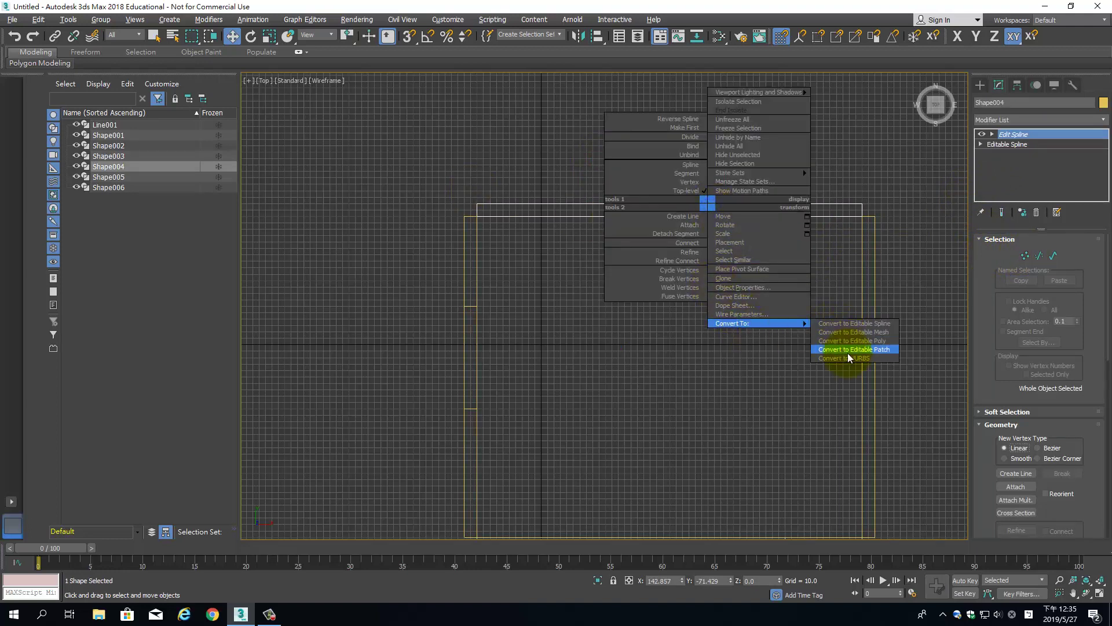
left_click(864, 322)
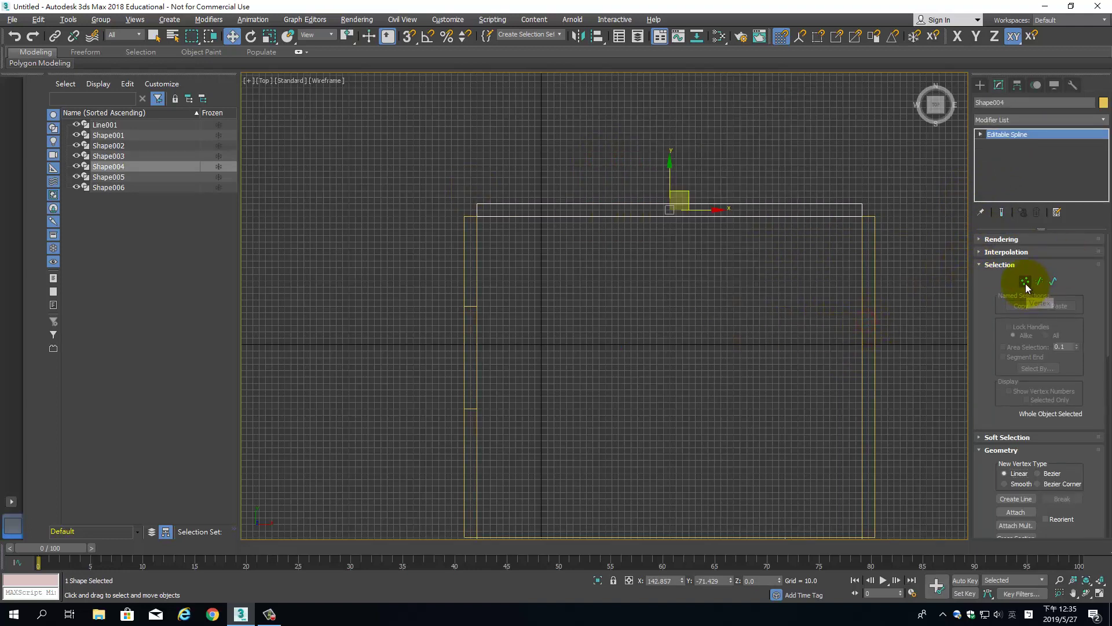
left_click(1025, 283)
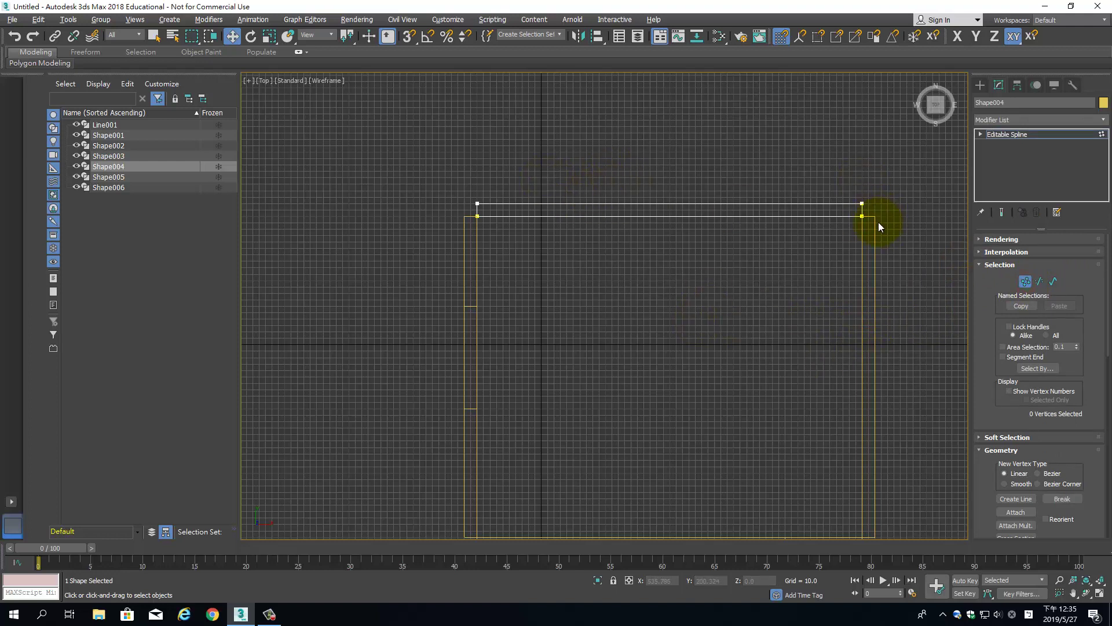
Make Shape004's end vertices Smooth and snap-move them toward the outer corner
left_click_drag(467, 193, 508, 245)
mouse_move(406, 187)
left_mouse_down()
mouse_move(795, 284)
mouse_move(911, 249)
left_mouse_up()
right_click(475, 205)
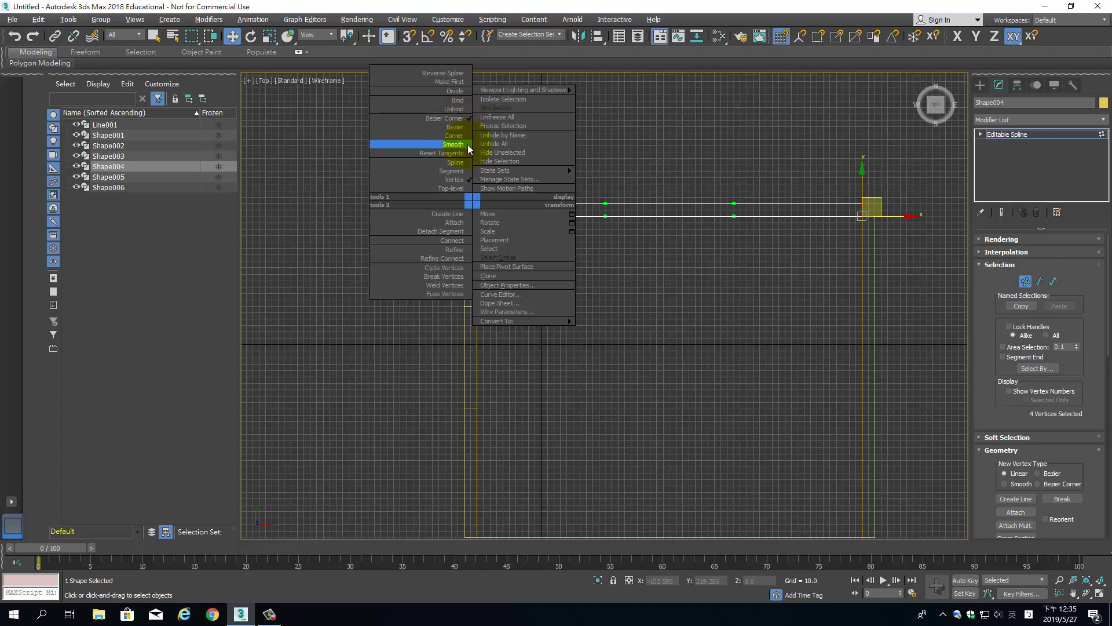
left_click(461, 144)
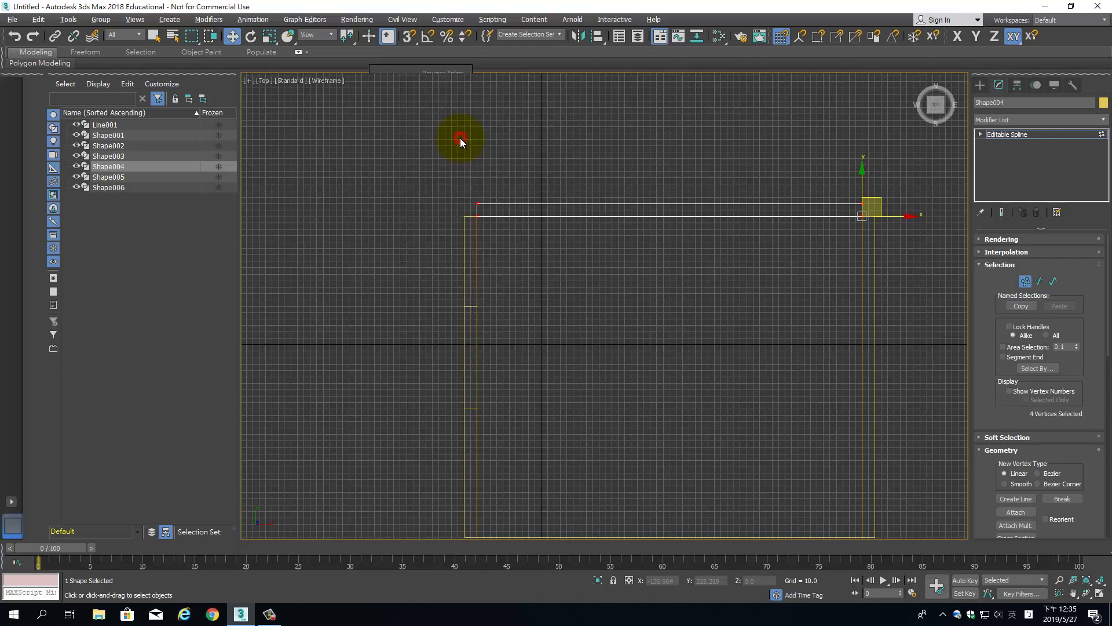
left_click(537, 241)
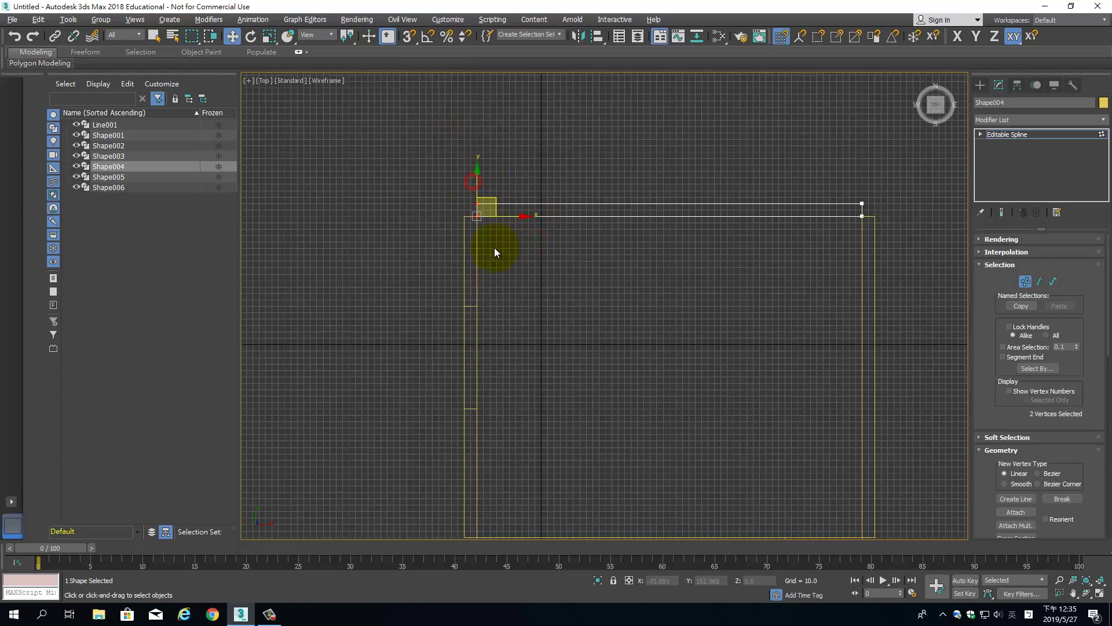
scroll(495, 249, "up", 5)
left_click_drag(446, 161, 409, 159)
key("s")
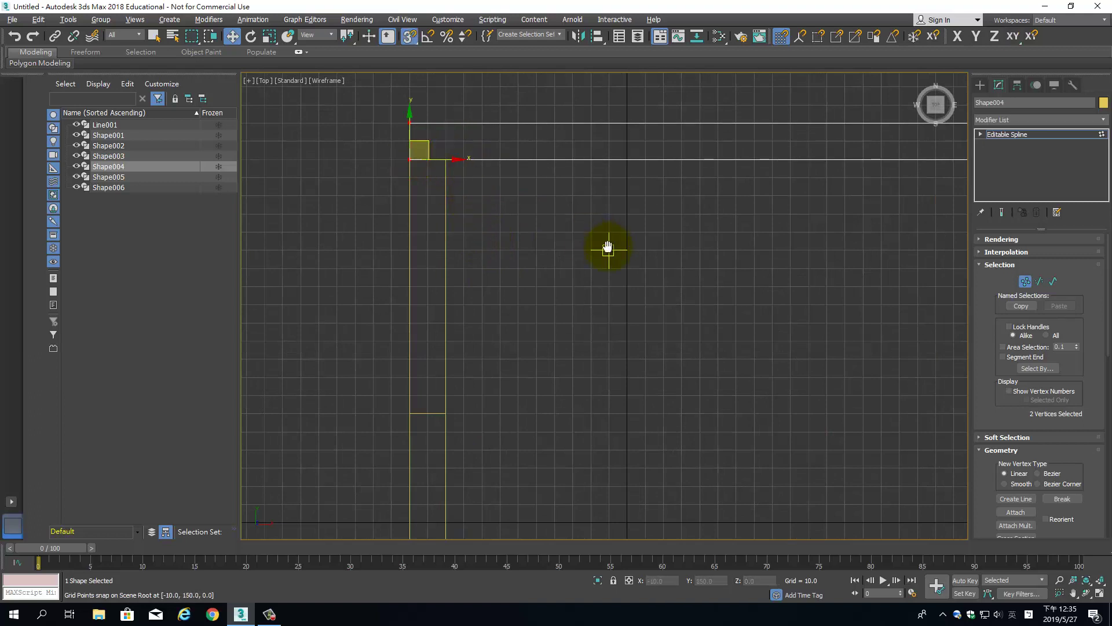
Frame the room outline, deselect the vertices, exit Vertex mode, and select Shape003
middle_click_drag(608, 247, 144, 308)
scroll(539, 305, "down", 3)
middle_click_drag(595, 303, 589, 298)
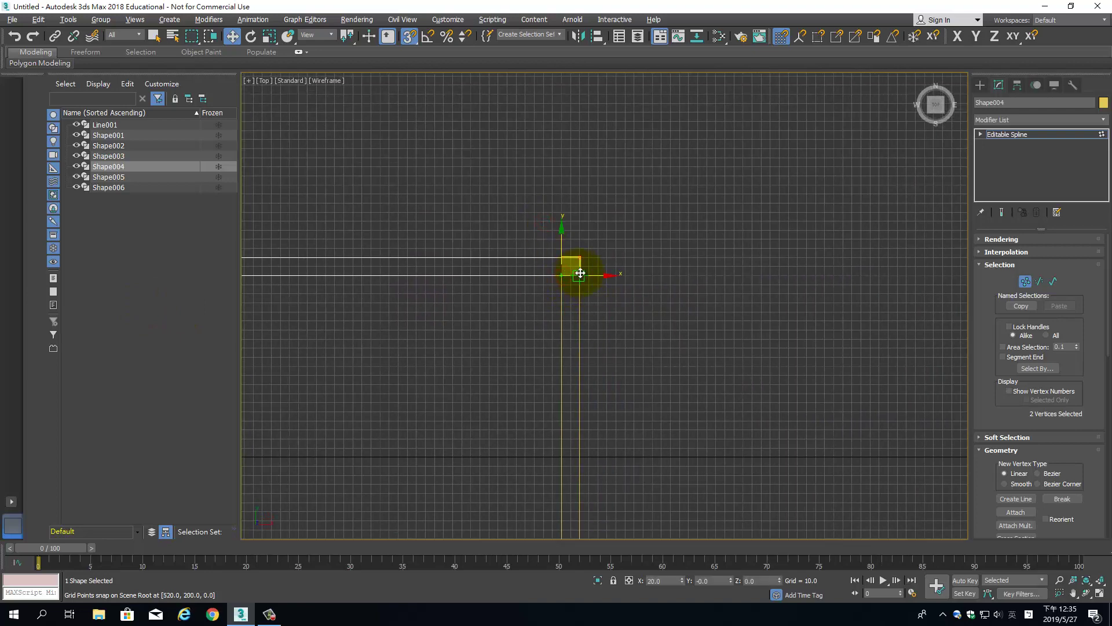
scroll(564, 276, "down", 2)
mouse_move(528, 350)
middle_mouse_down()
mouse_move(467, 307)
mouse_move(517, 304)
middle_mouse_up()
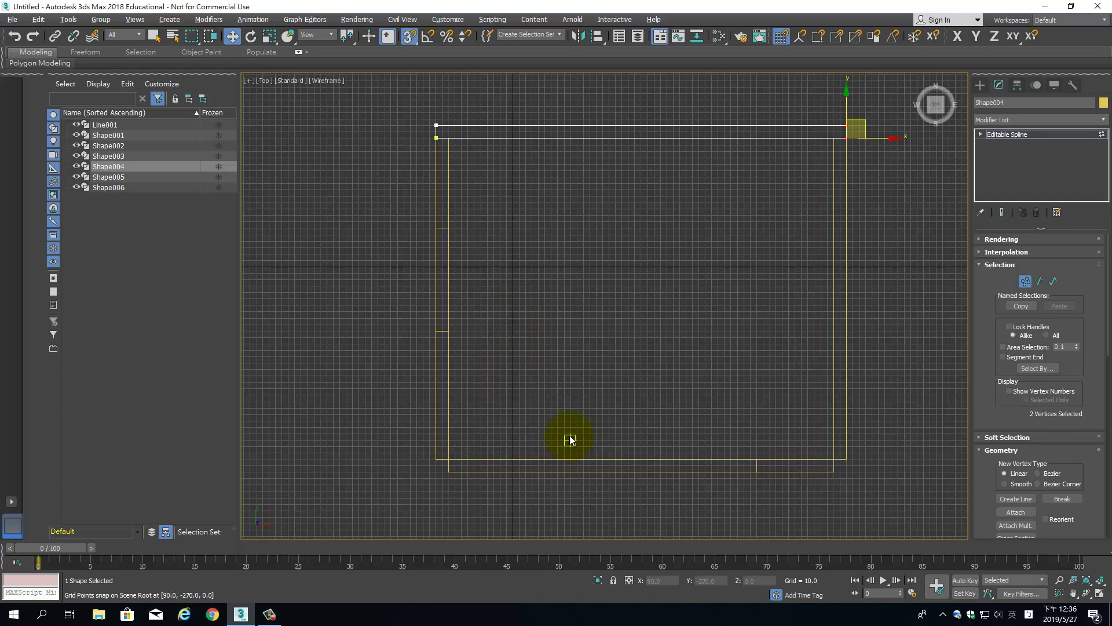
left_click(847, 403)
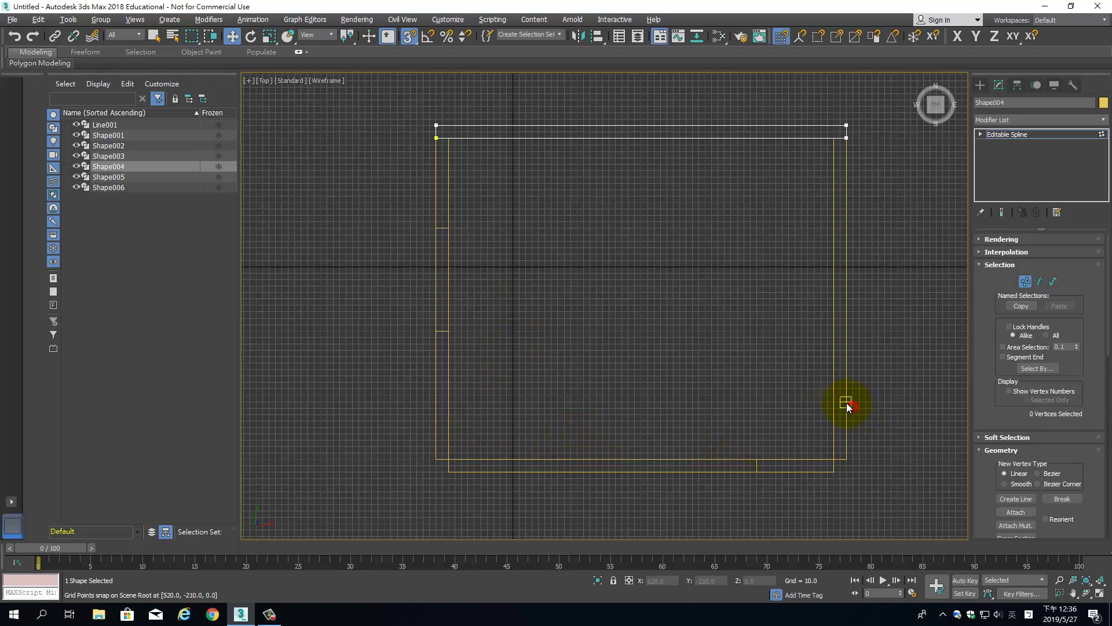
left_click(1024, 281)
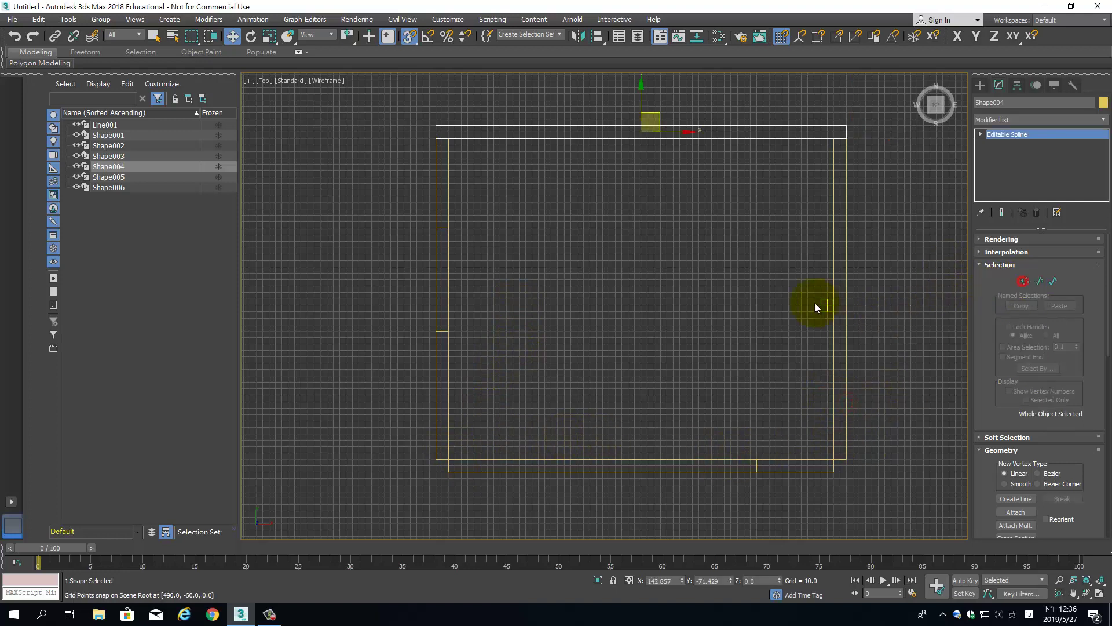
left_click(847, 372)
Convert Shape003 to an editable spline and select its bottom-right corner vertices
right_click(843, 374)
mouse_move(869, 492)
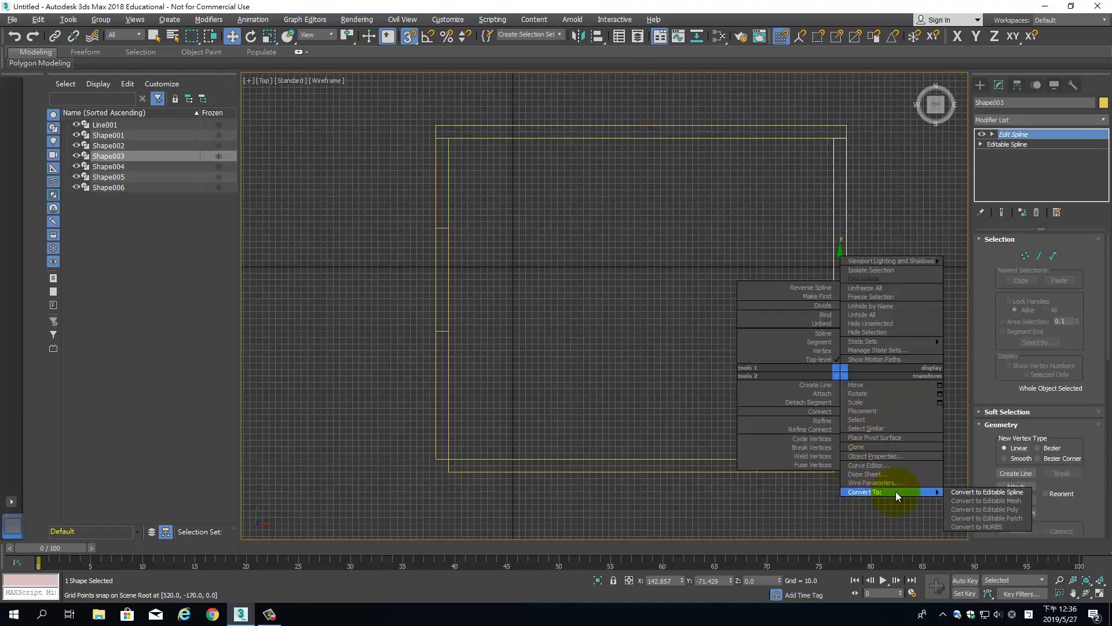
left_click(992, 492)
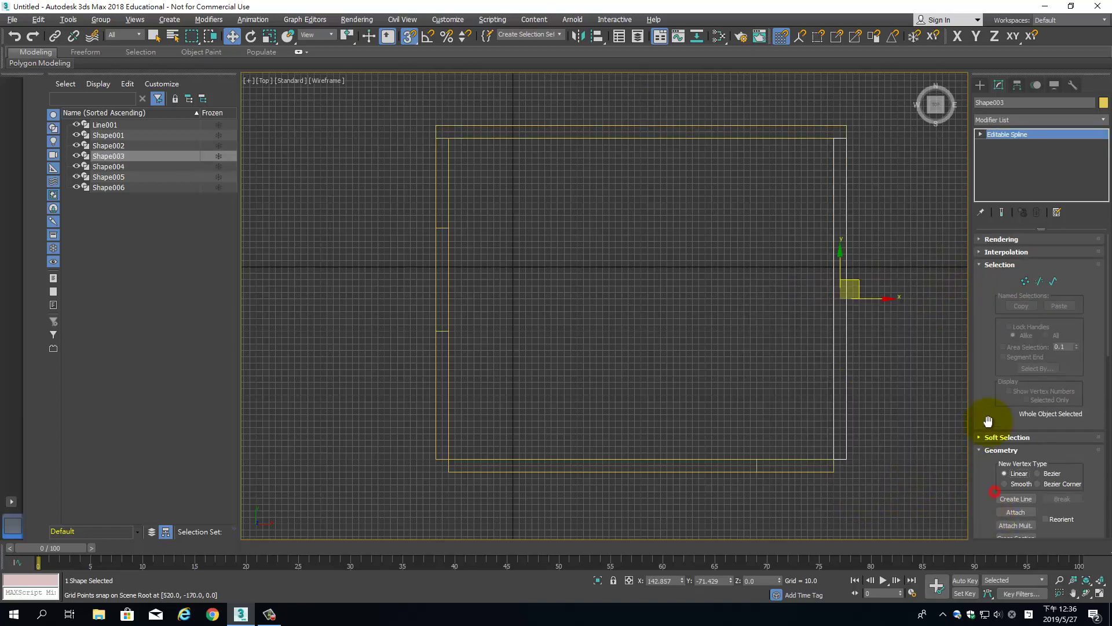
left_click(1025, 282)
left_click_drag(815, 133, 857, 151)
left_click_drag(881, 507, 822, 446, "ctrl")
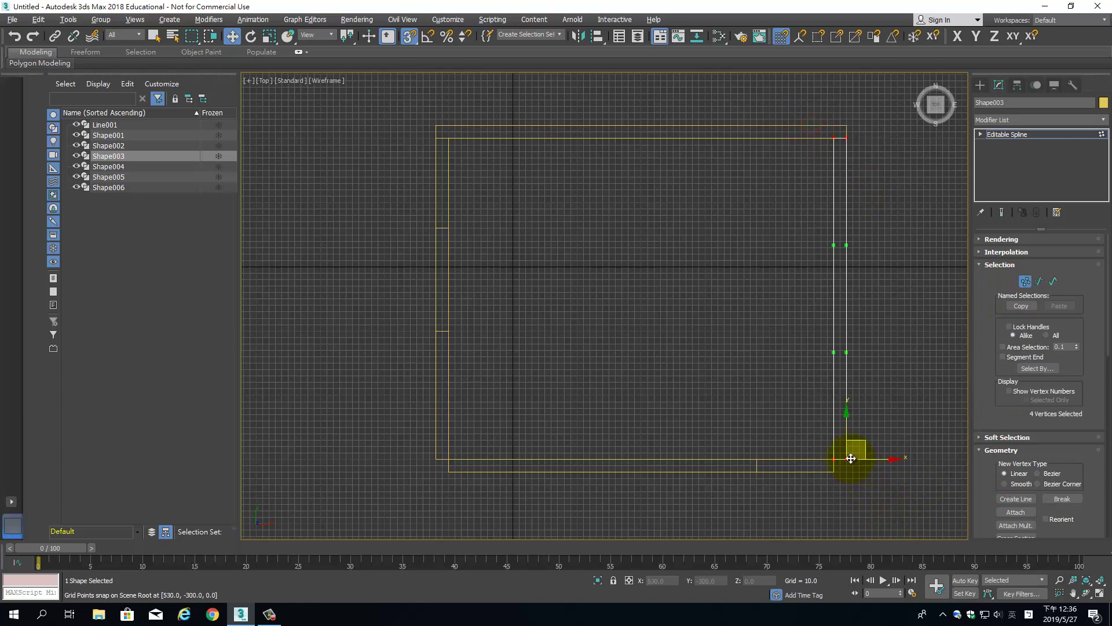
Set those vertices to Corner, move the bottom-end vertices into place, and exit Vertex mode
right_click(851, 454)
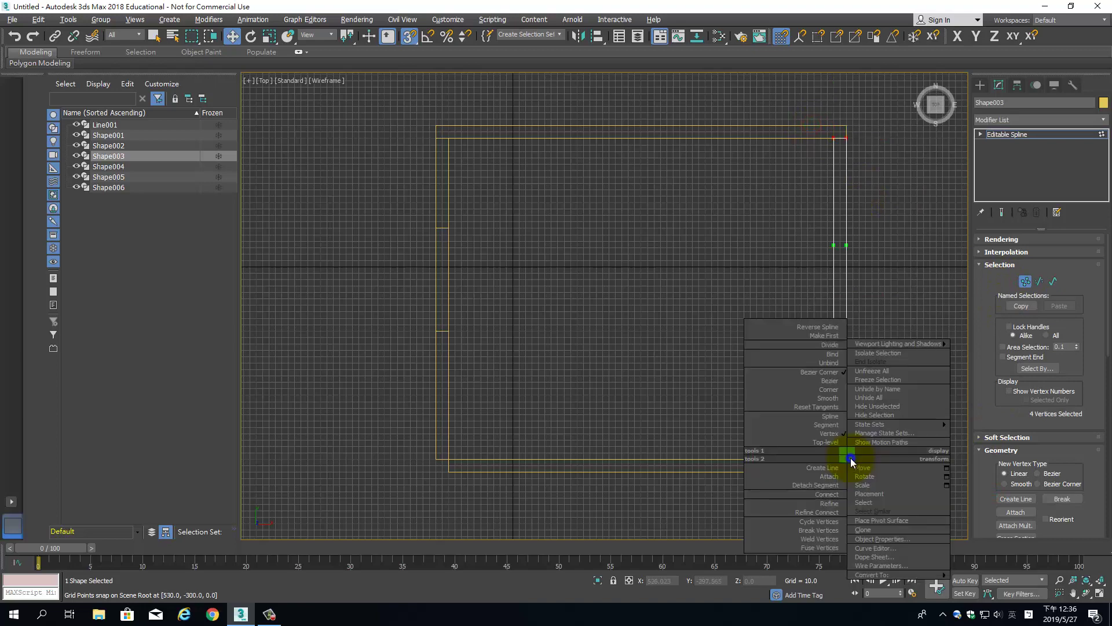
left_click(828, 389)
left_click_drag(863, 479, 832, 440)
scroll(863, 479, "up", 3)
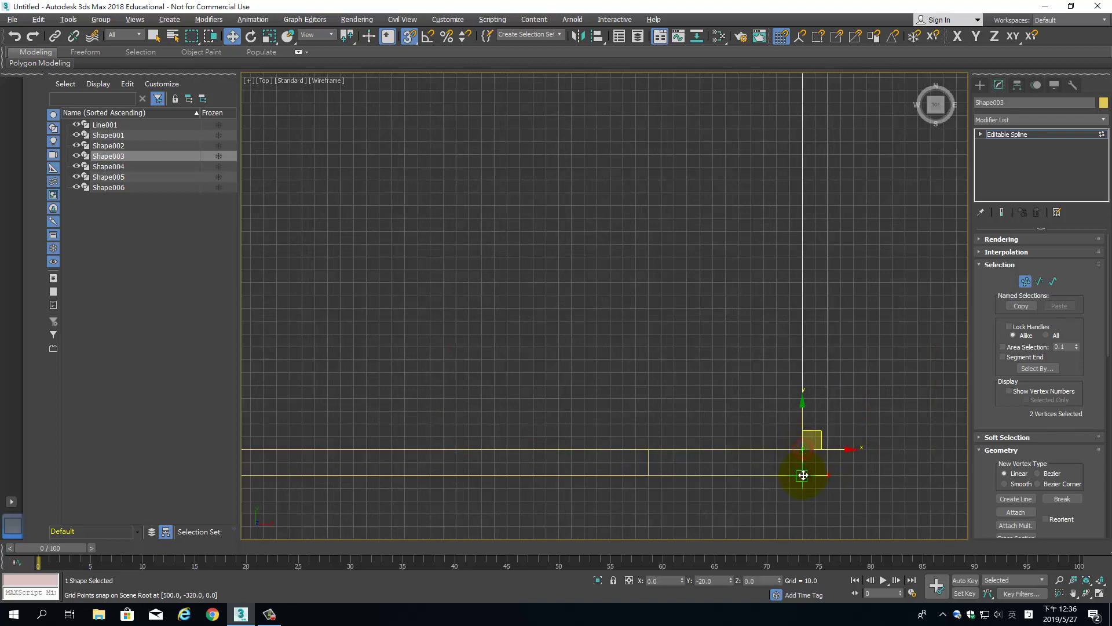
scroll(804, 471, "down", 3)
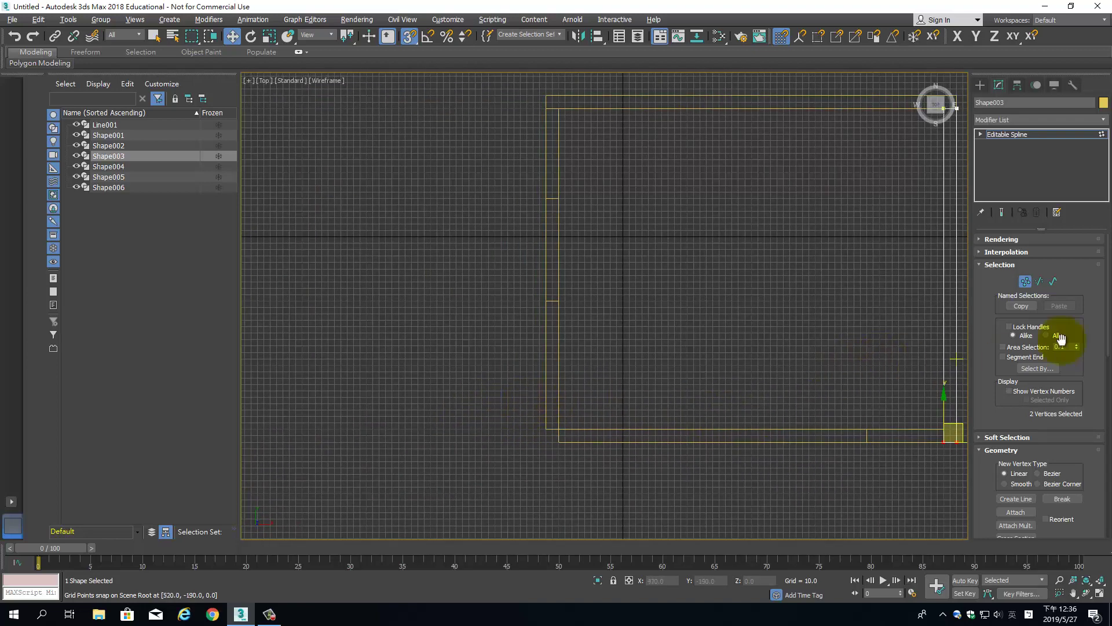
left_click(1026, 281)
left_click(630, 400)
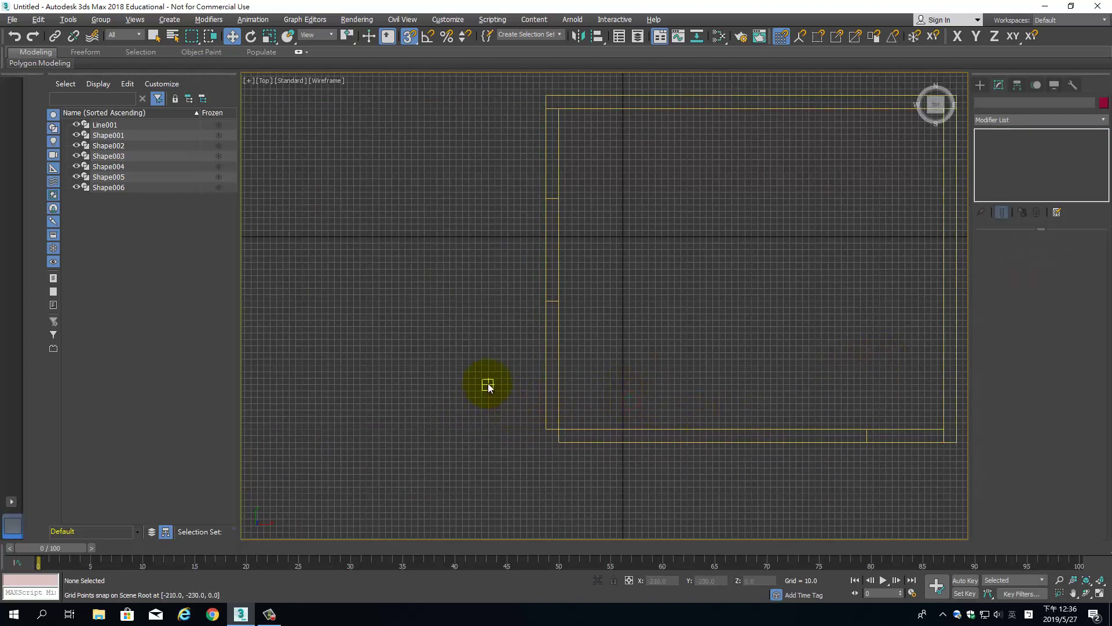
Select Shape001 and briefly try selecting its bottom-left vertices in Vertex mode
mouse_move(488, 385)
left_mouse_down()
mouse_move(603, 395)
mouse_move(656, 450)
left_mouse_up()
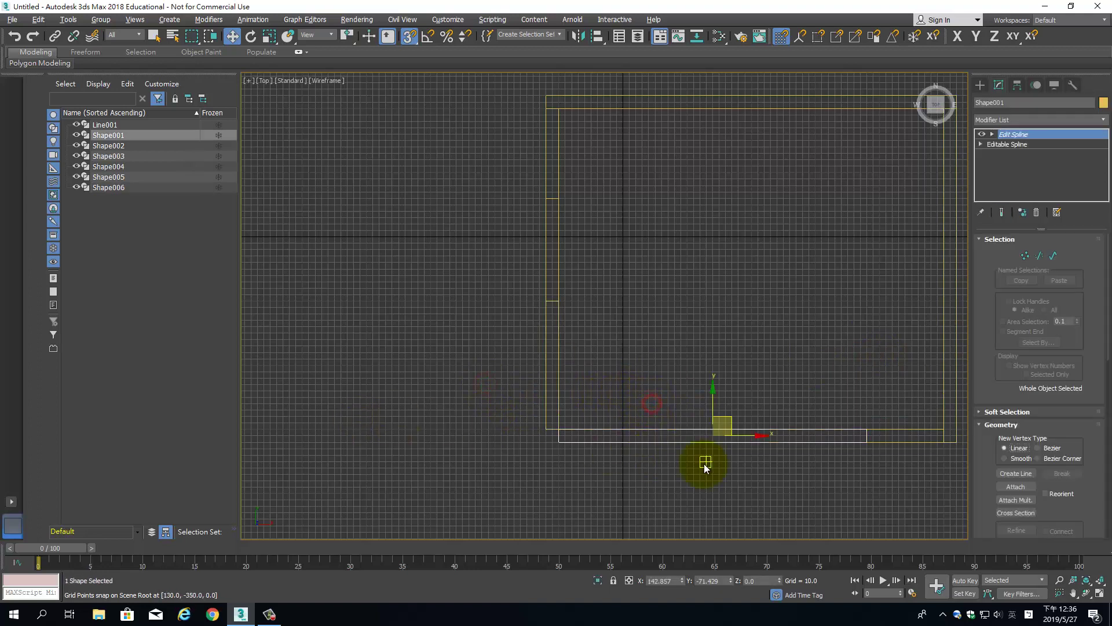
left_click(1025, 256)
left_click_drag(544, 405, 574, 462)
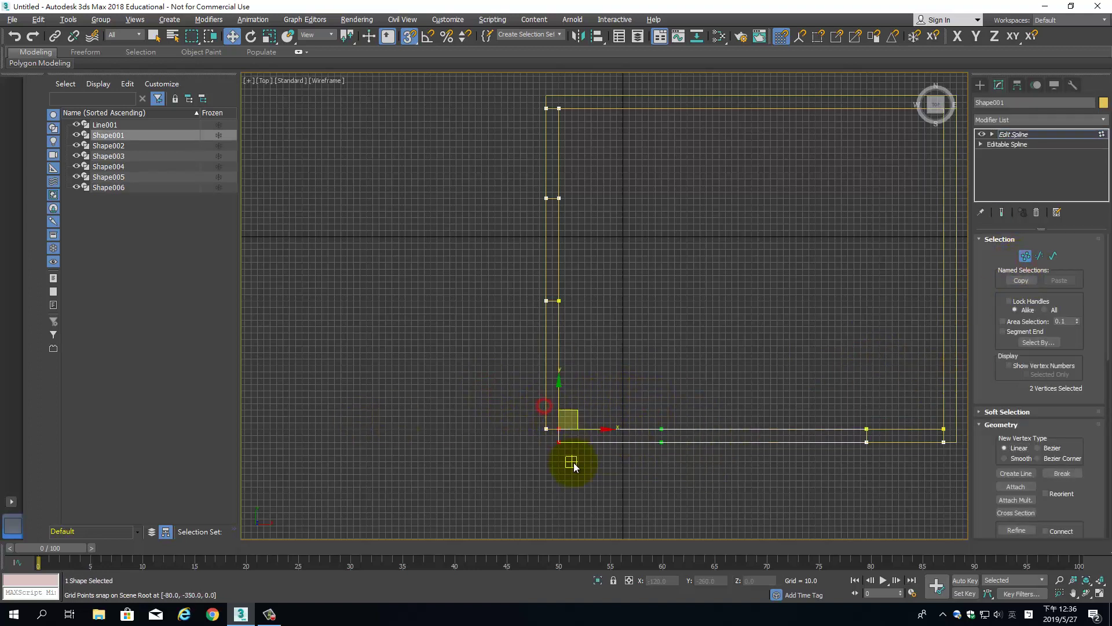
left_click(751, 401)
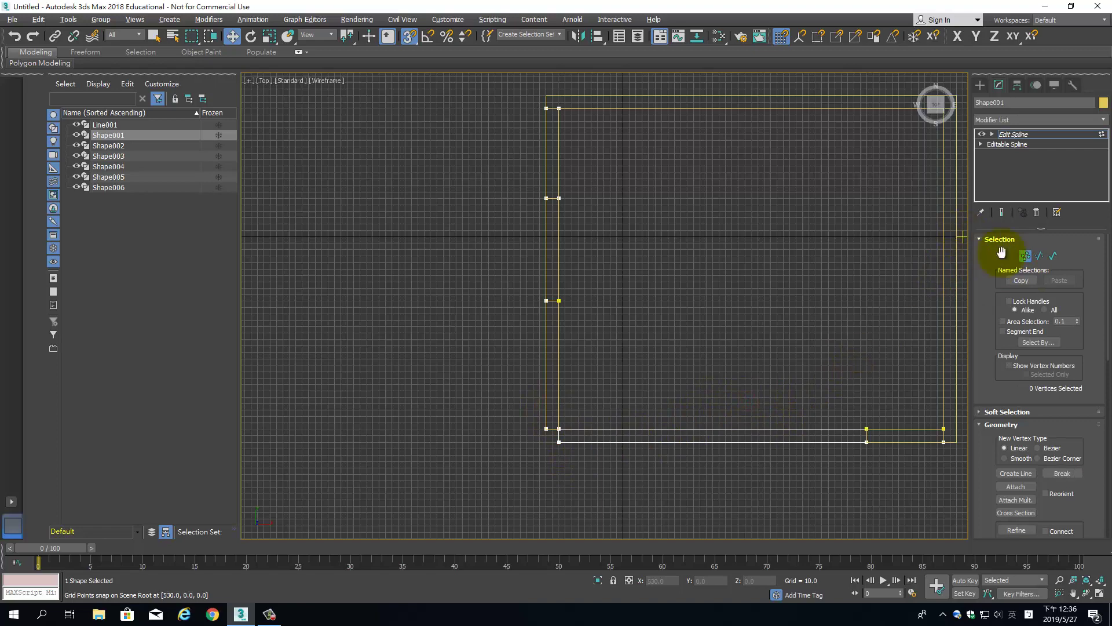
left_click(1026, 255)
Convert Shape001 to an editable spline and select its lower-left vertices
right_click(732, 432)
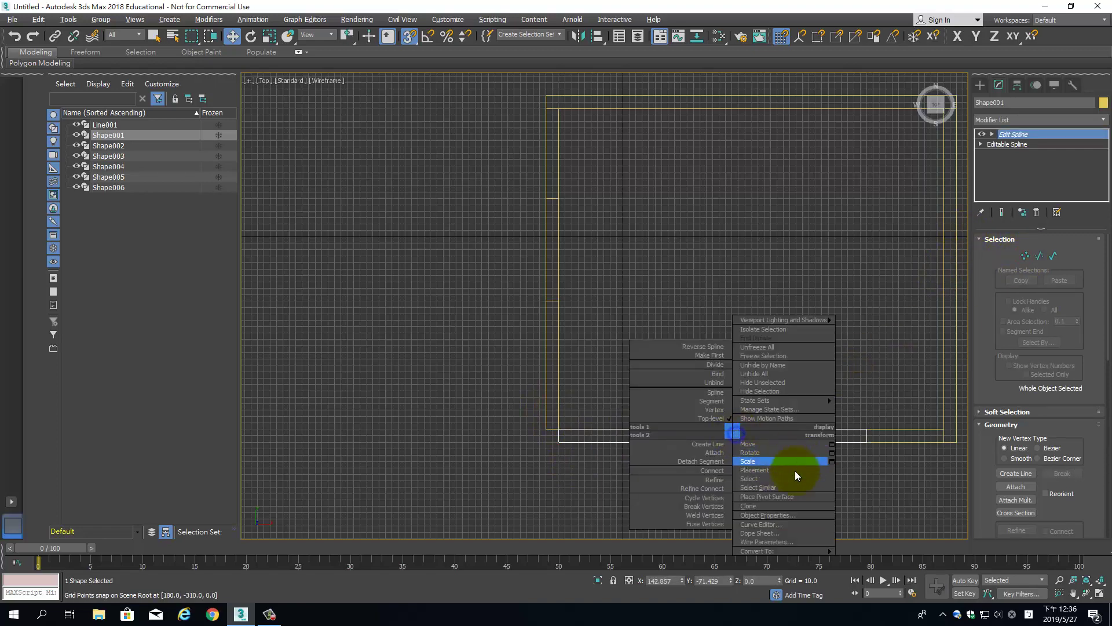
left_click(879, 554)
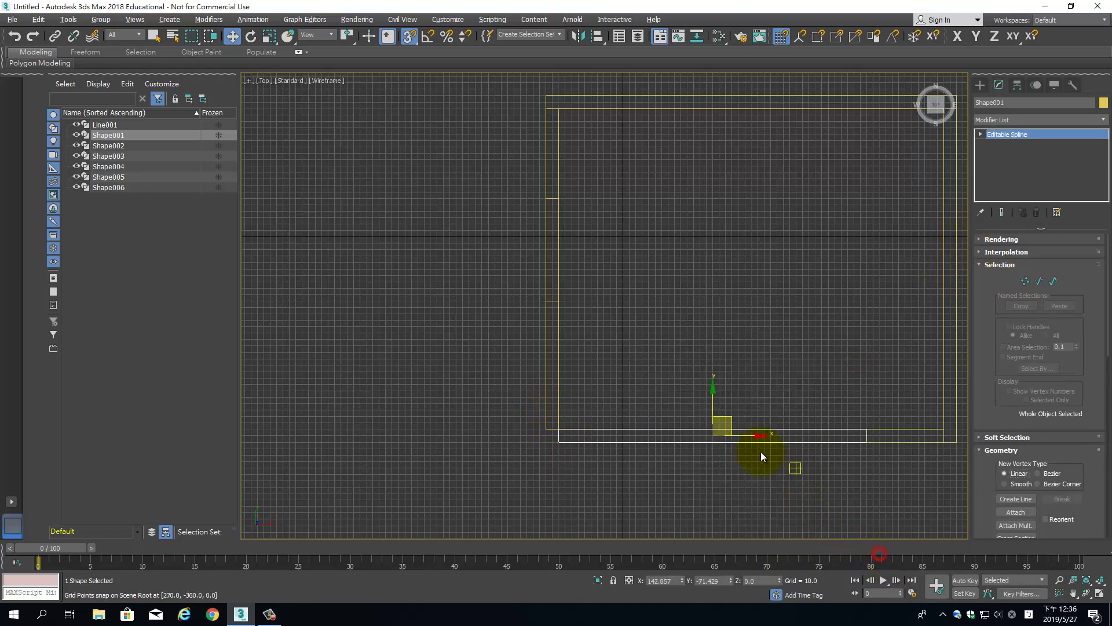
left_click(1025, 281)
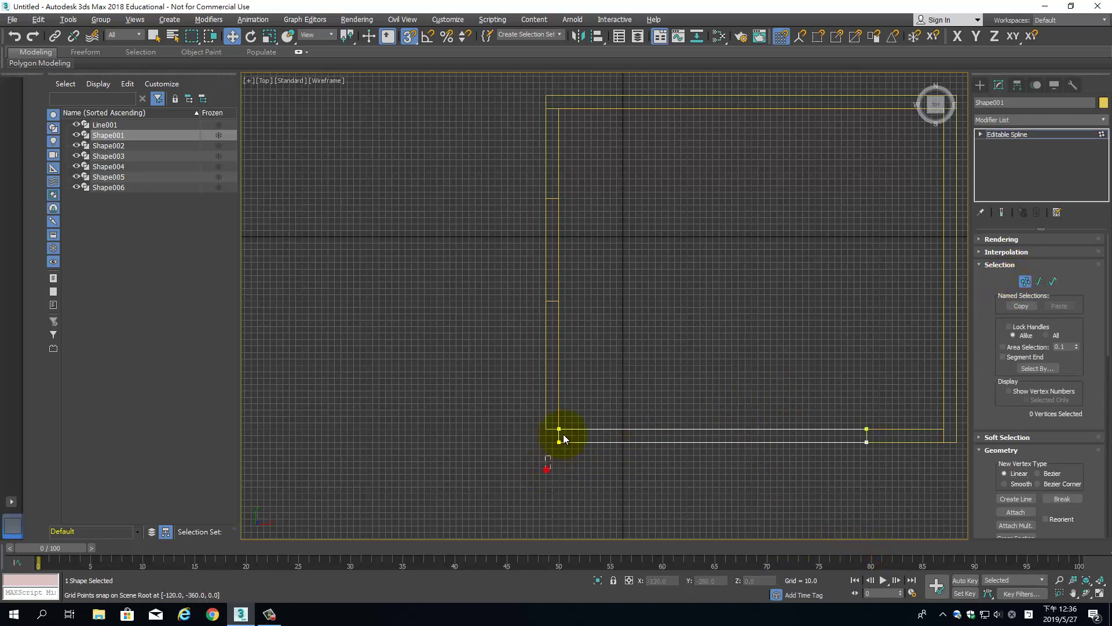
left_click_drag(553, 448, 573, 437)
scroll(573, 438, "up", 3)
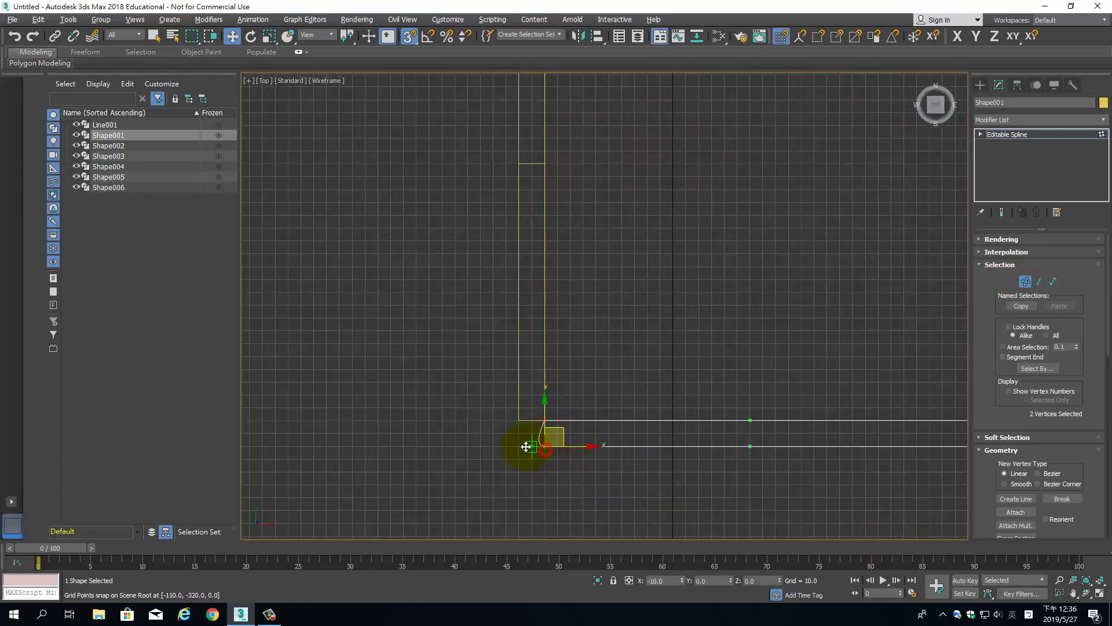
scroll(579, 457, "down", 3)
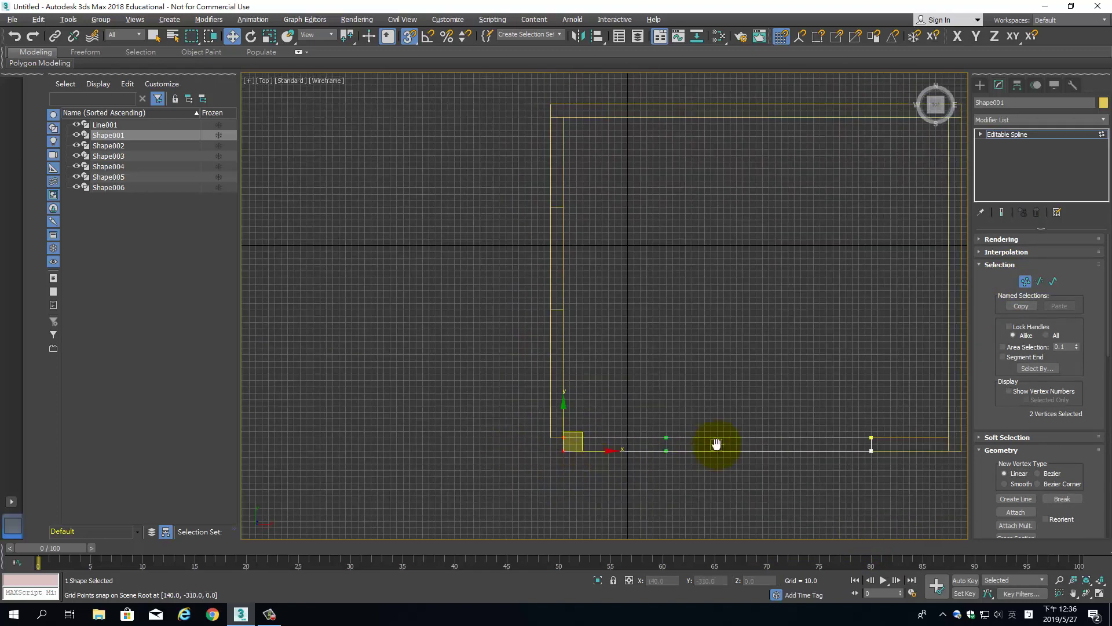
Make Shape001's lower-right vertices Corner and move the lower-left vertices out to the edge
middle_click_drag(717, 443, 603, 423)
left_click_drag(790, 468, 748, 409)
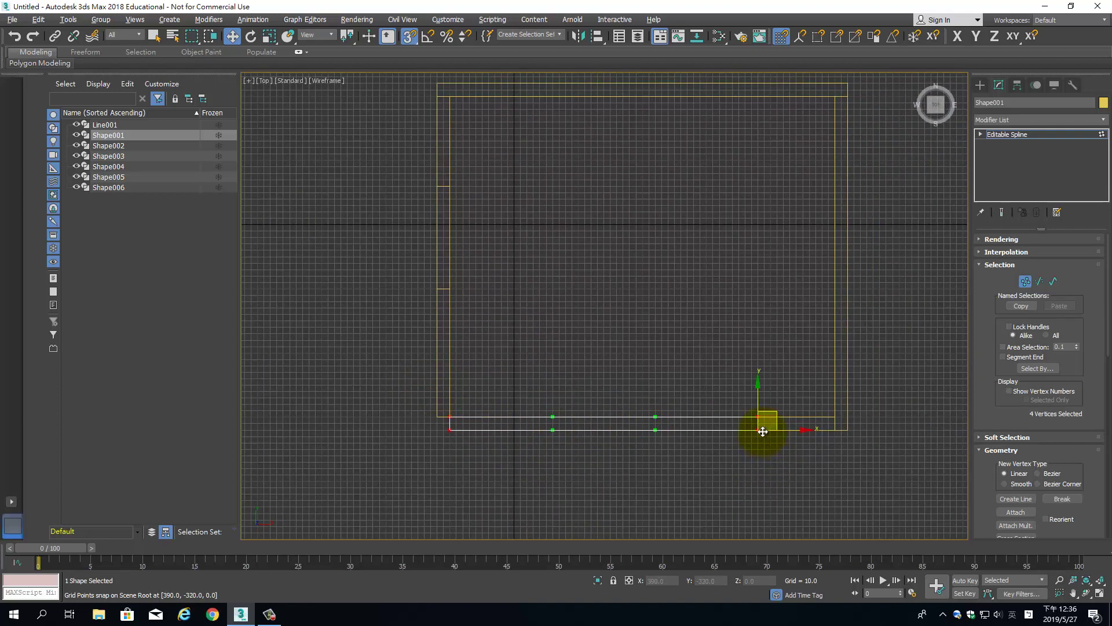
right_click(763, 431)
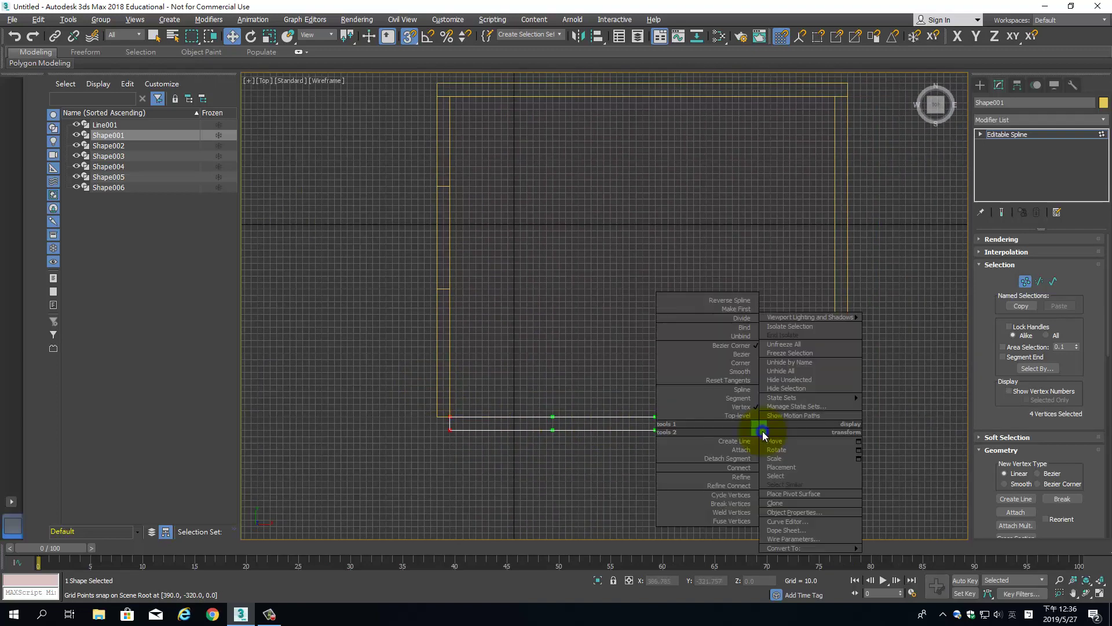
left_click(747, 369)
left_click_drag(471, 389, 435, 430)
left_click(522, 464)
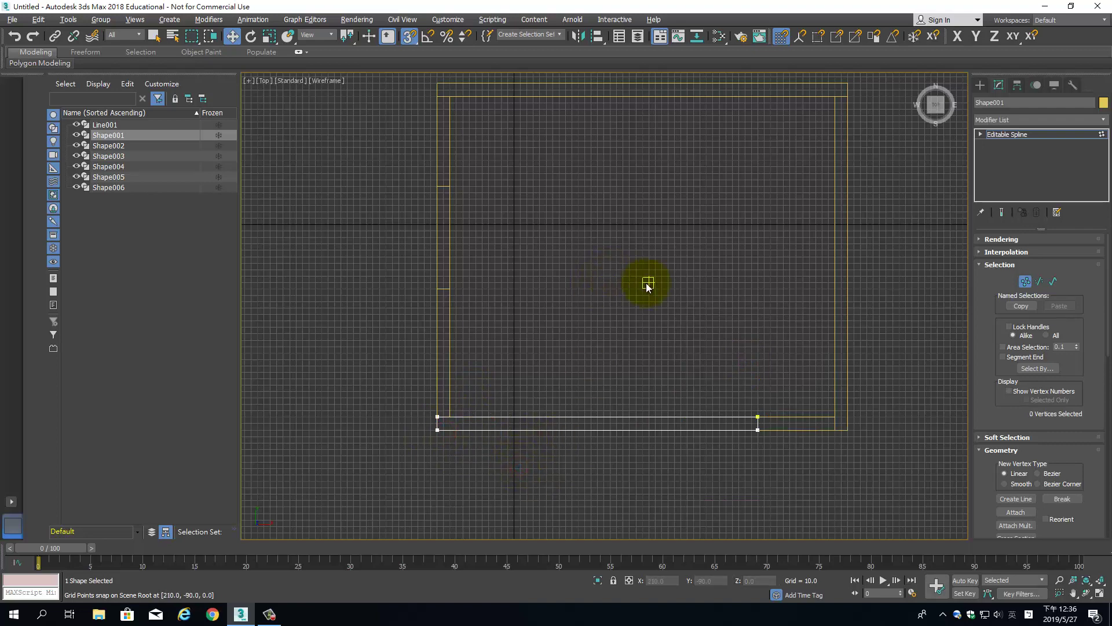
middle_click_drag(648, 285, 566, 313)
Add an Extrude modifier to Shape001 with Amount 280
left_click(1040, 134)
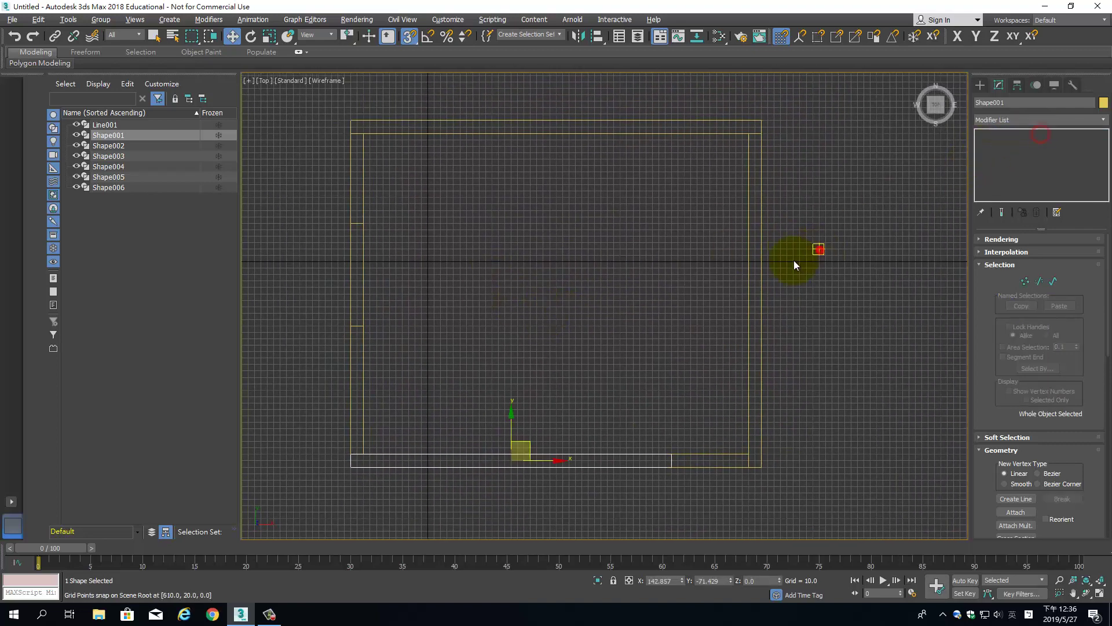
left_click(793, 266)
left_click(529, 422)
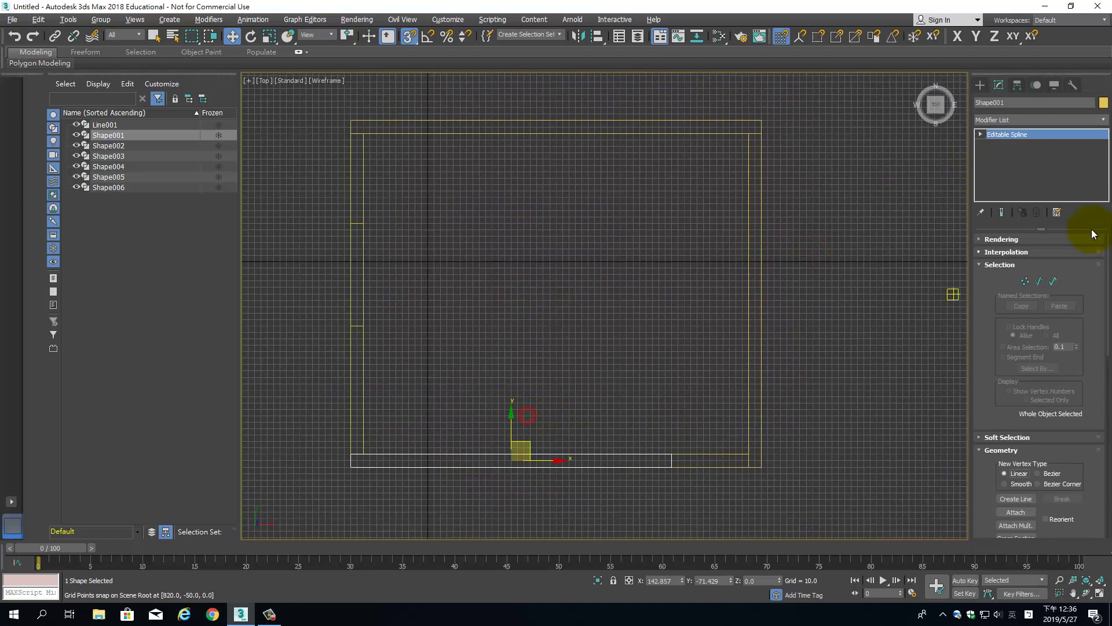
left_click(1104, 120)
left_click_drag(1103, 139, 1104, 236)
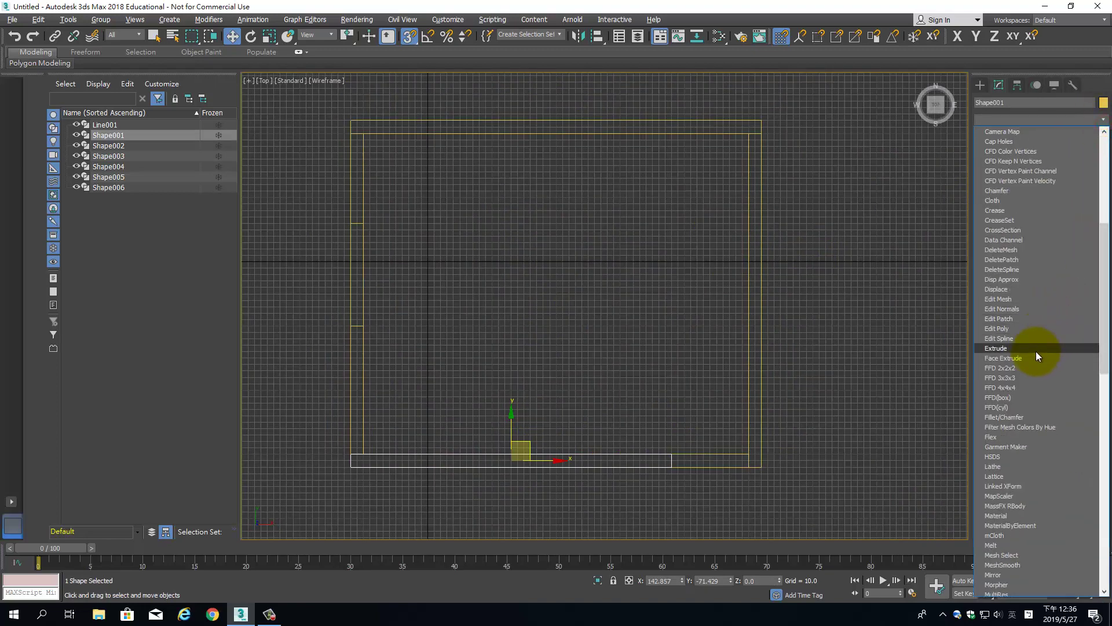
left_click(1036, 351)
left_click(1059, 254)
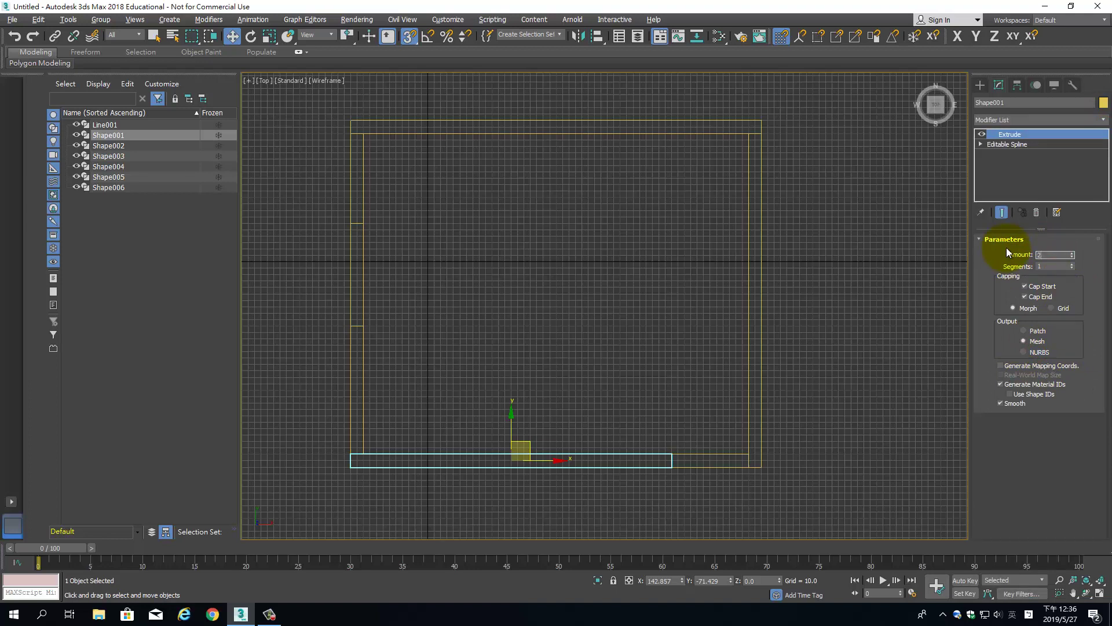
type("80.0")
key("Return")
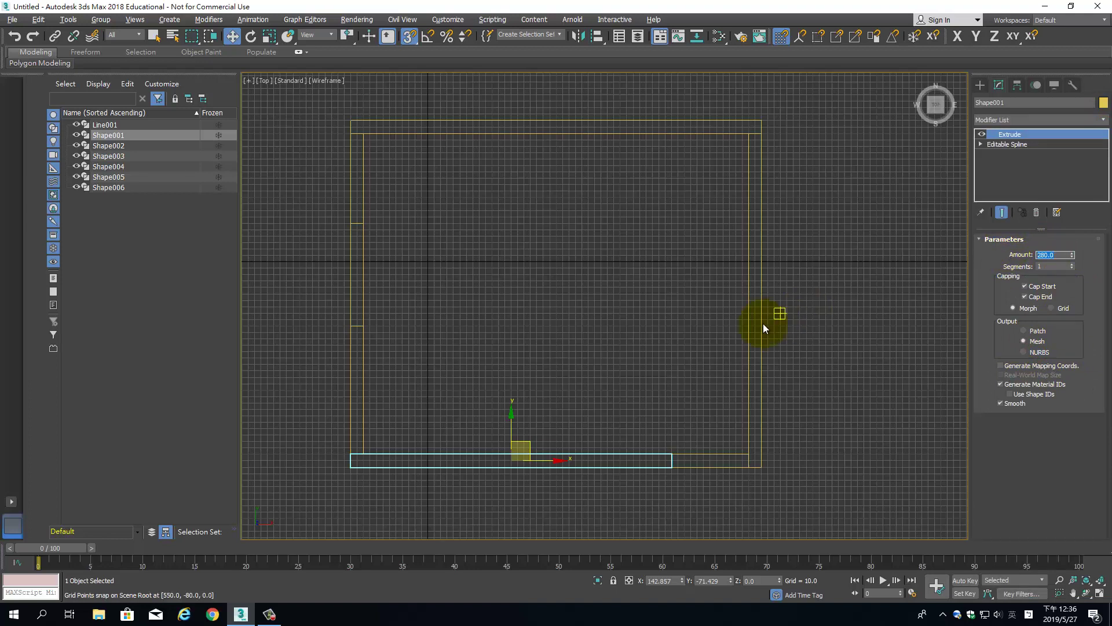
Restore the four-viewport layout and copy Shape001's Extrude modifier
left_click(729, 386)
key("alt+w")
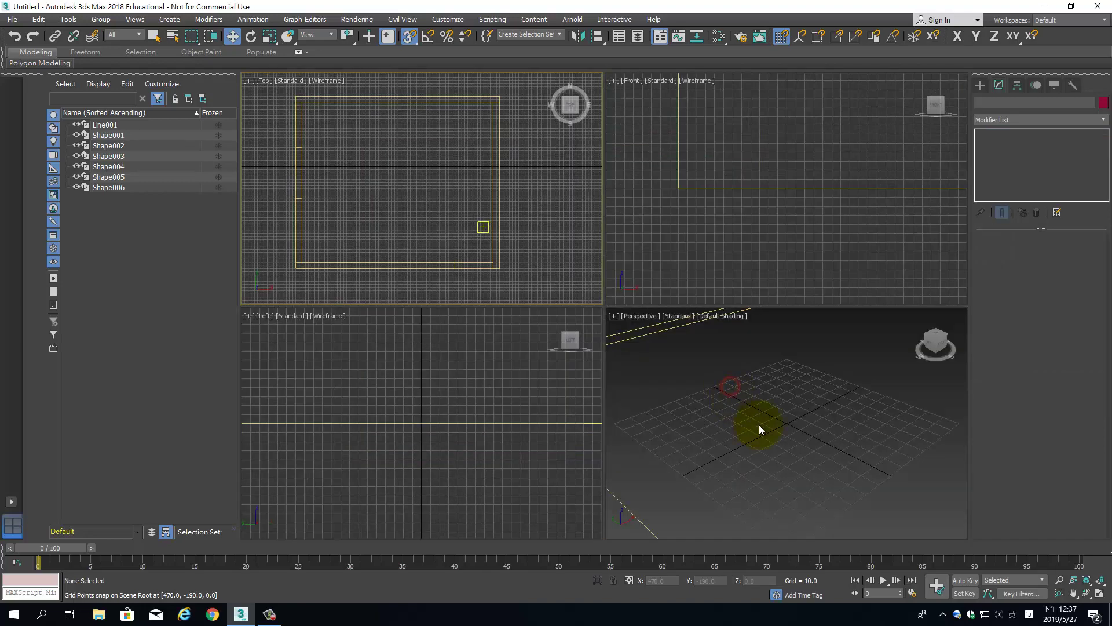
mouse_move(718, 422)
left_mouse_down()
mouse_move(893, 436)
mouse_move(803, 451)
mouse_move(718, 417)
left_mouse_up()
right_click(1032, 134)
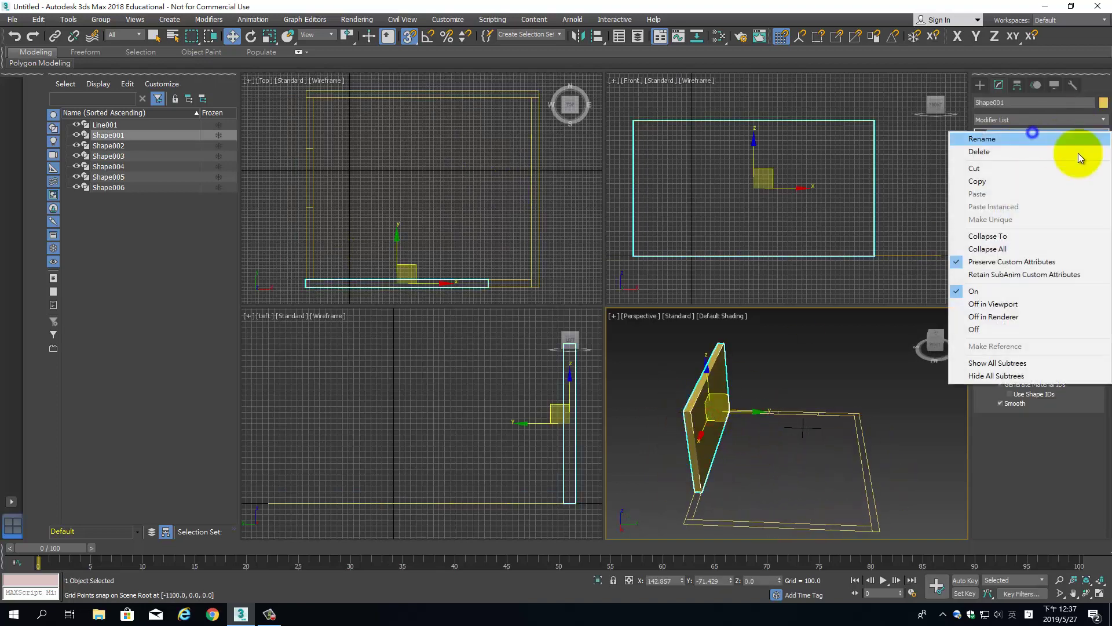
left_click(982, 185)
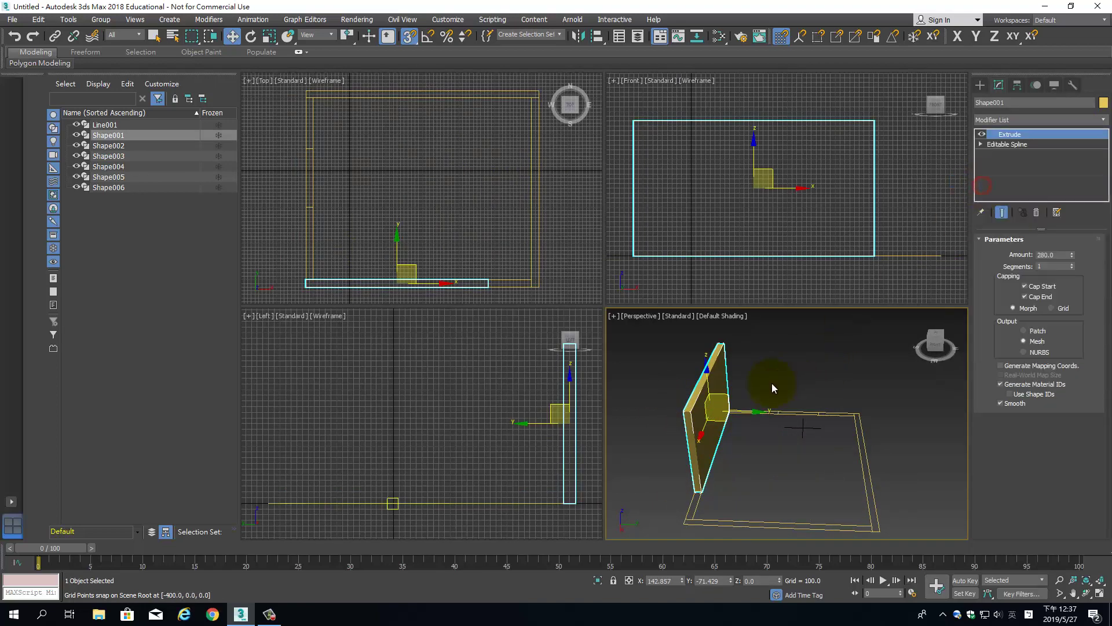
Paste the 280 Extrude onto Shape006, Shape005 and Shape004
left_click(766, 423)
right_click(1033, 134)
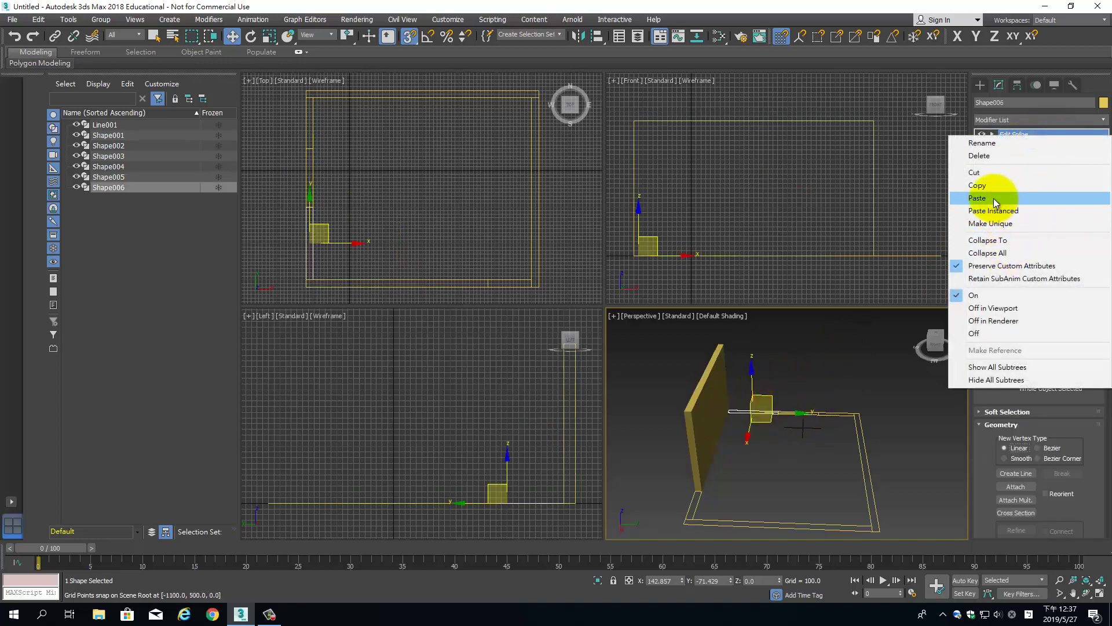
left_click(994, 199)
left_click(847, 411)
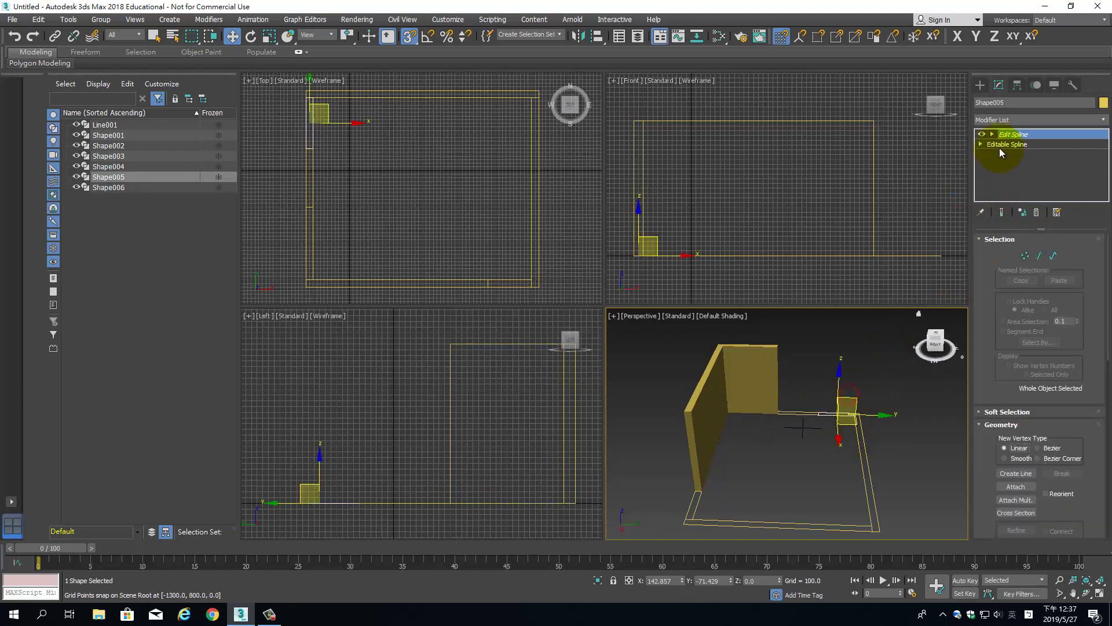
right_click(1024, 137)
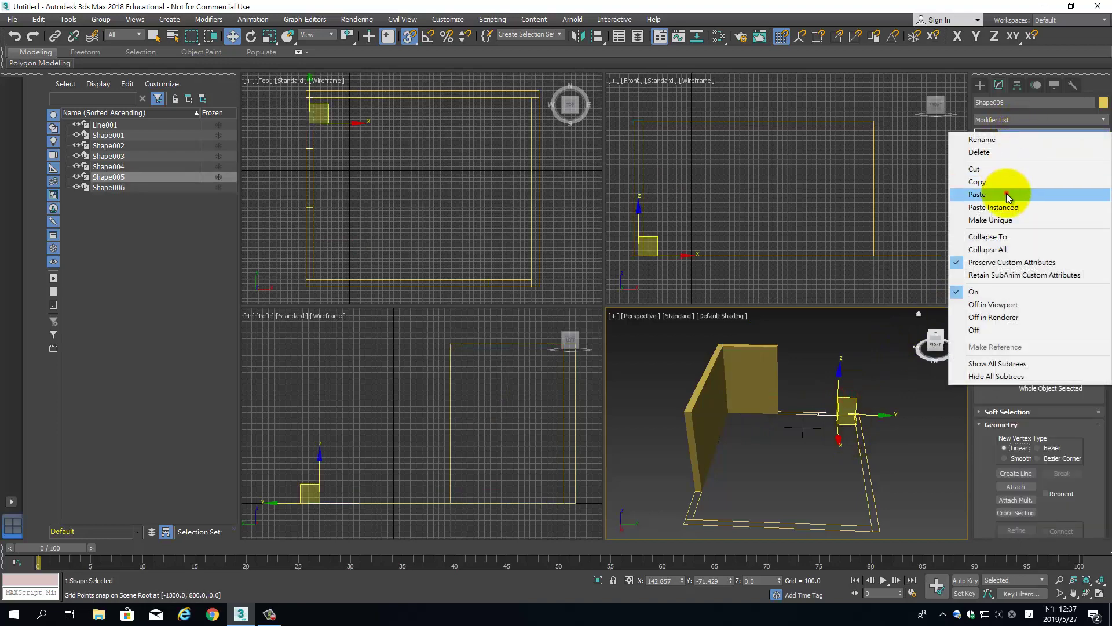
left_click(1006, 193)
mouse_move(857, 459)
left_mouse_down()
mouse_move(905, 475)
mouse_move(873, 476)
left_mouse_up()
left_click(826, 387)
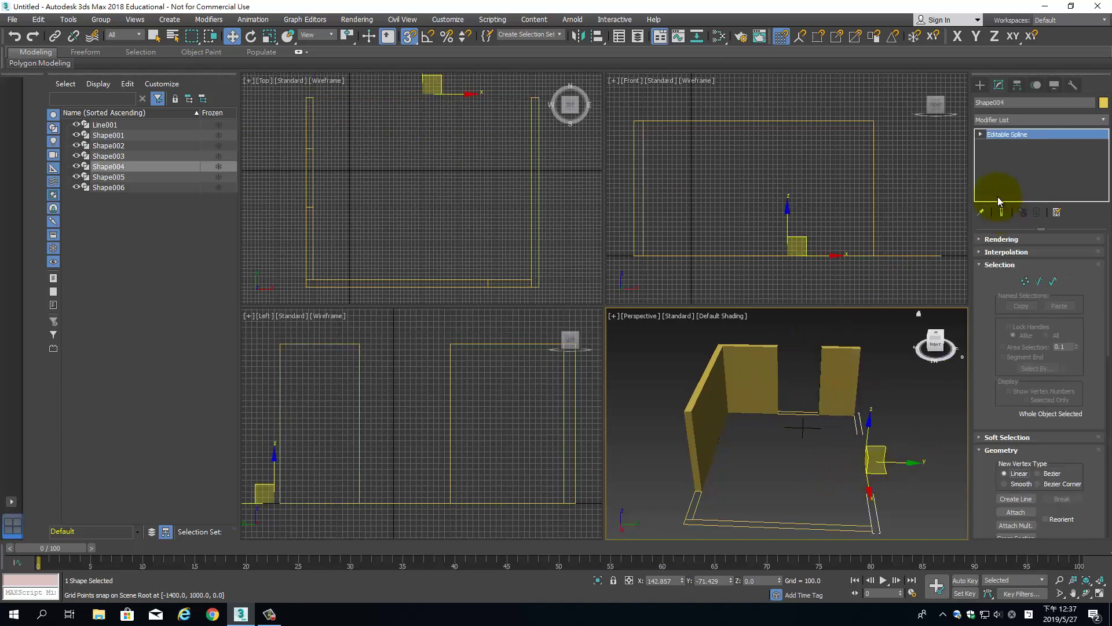
right_click(1016, 134)
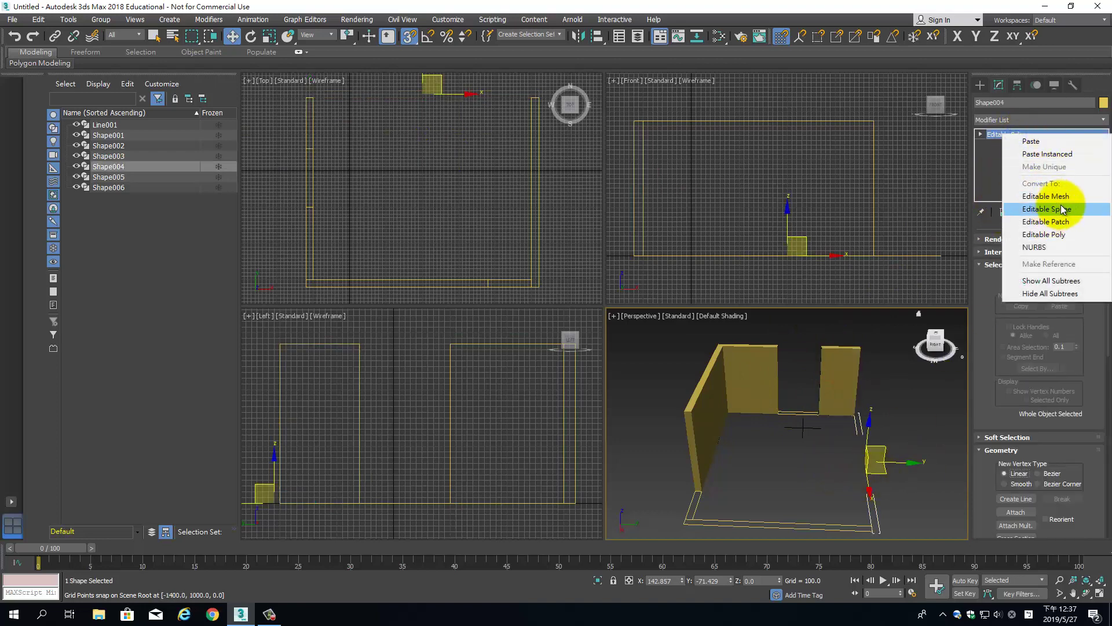
key("Escape")
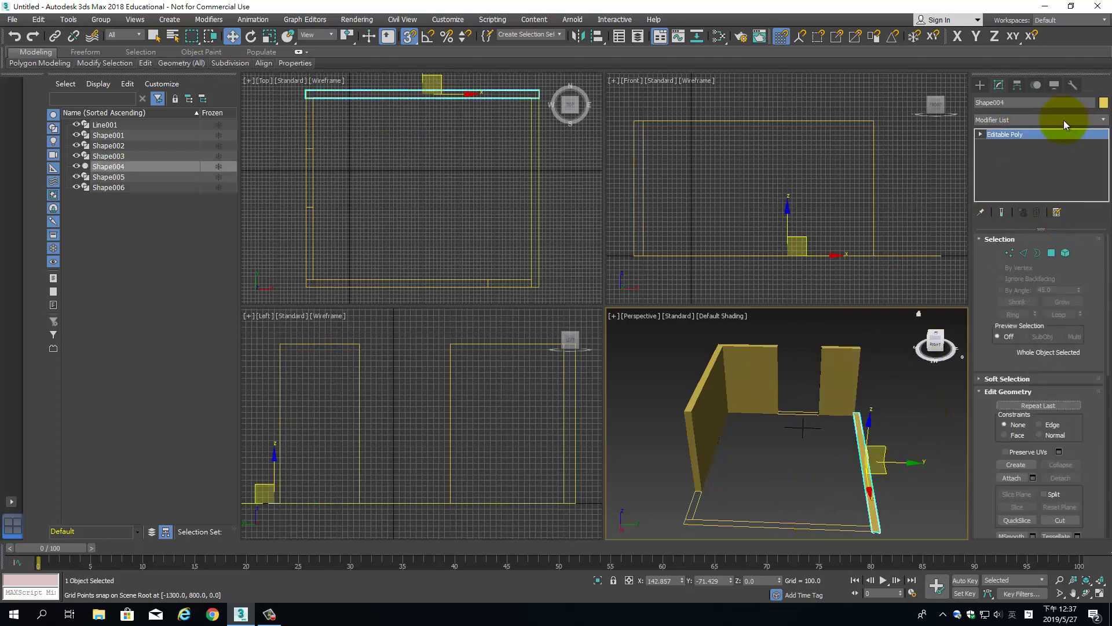
right_click(1054, 131)
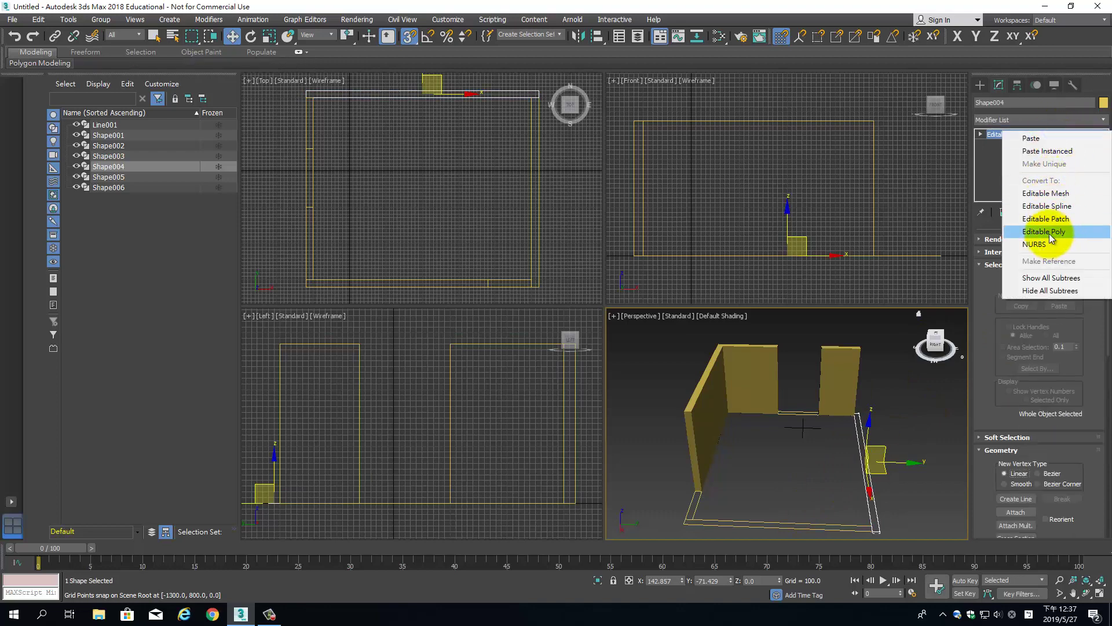
left_click(1036, 142)
Paste the Extrude onto Shape003 and orbit to view the standing walls
left_click(817, 533)
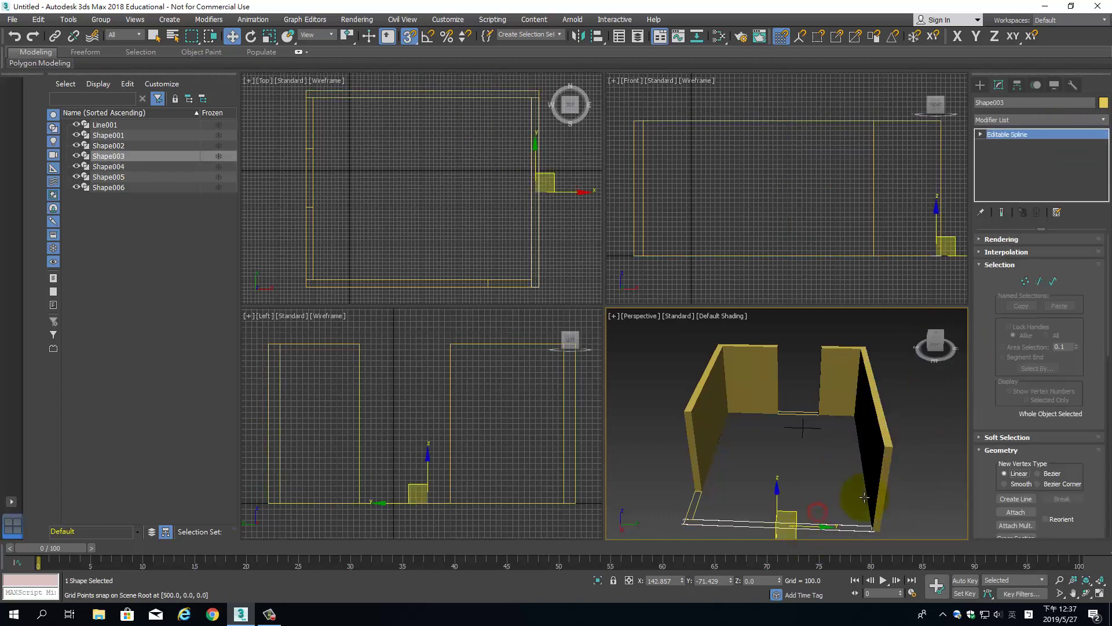
right_click(1030, 136)
left_click(1037, 147)
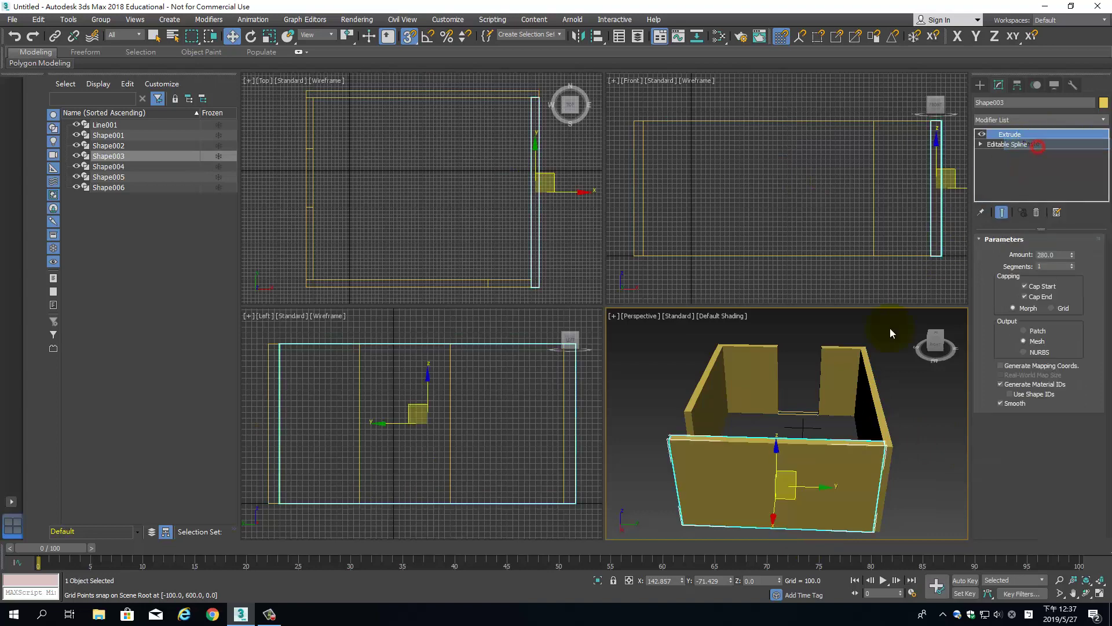
mouse_move(833, 368)
middle_mouse_down("alt")
mouse_move(870, 375)
mouse_move(935, 301)
mouse_move(881, 404)
middle_mouse_up("alt")
scroll(870, 375, "up", 5)
scroll(807, 467, "down", 5)
scroll(807, 447, "up", 2)
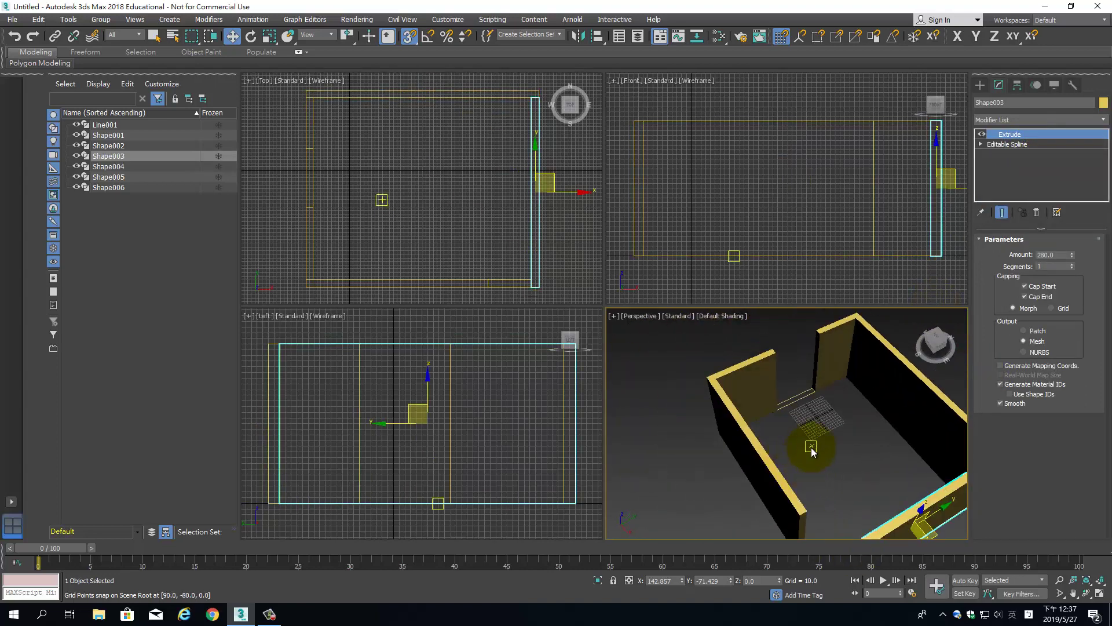
scroll(789, 438, "up", 4)
Select Line001 and collapse its modifier stack to a plain spline
middle_click_drag(788, 433, 789, 492, "alt")
left_click(805, 439)
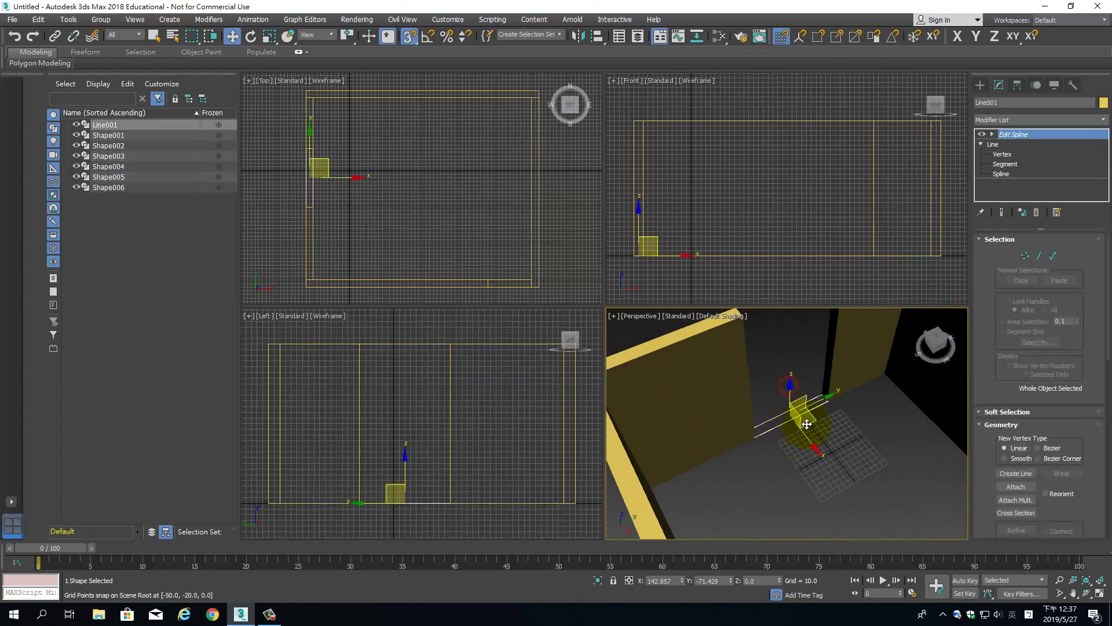
right_click(1031, 134)
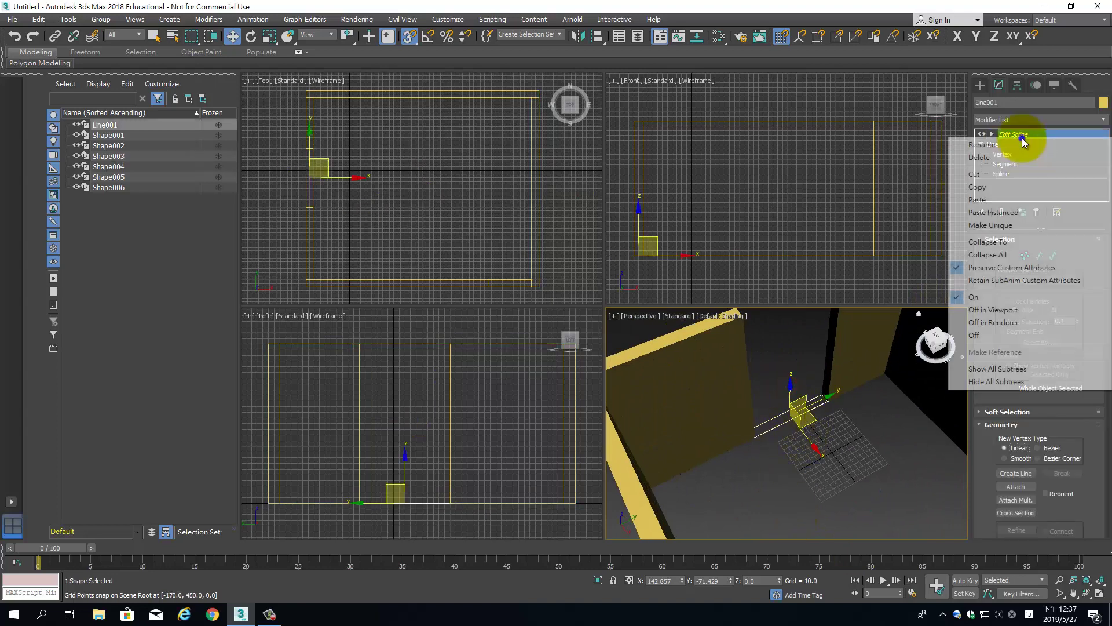
left_click(1019, 249)
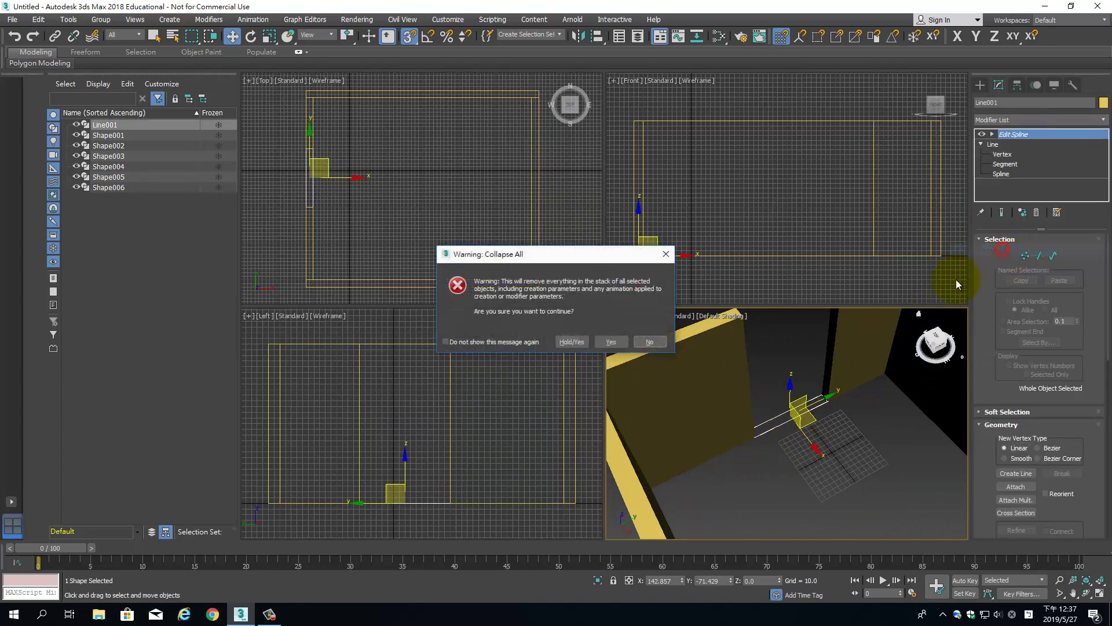
left_click(611, 342)
Paste the Extrude onto Line001 and set its Amount to 110
right_click(1017, 137)
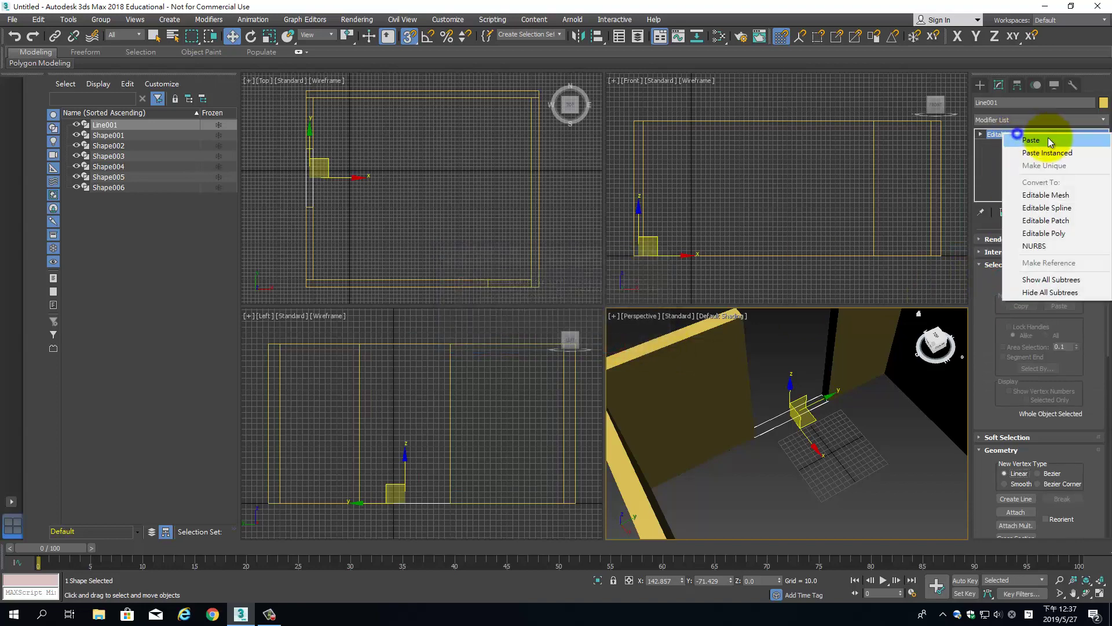
left_click(1048, 139)
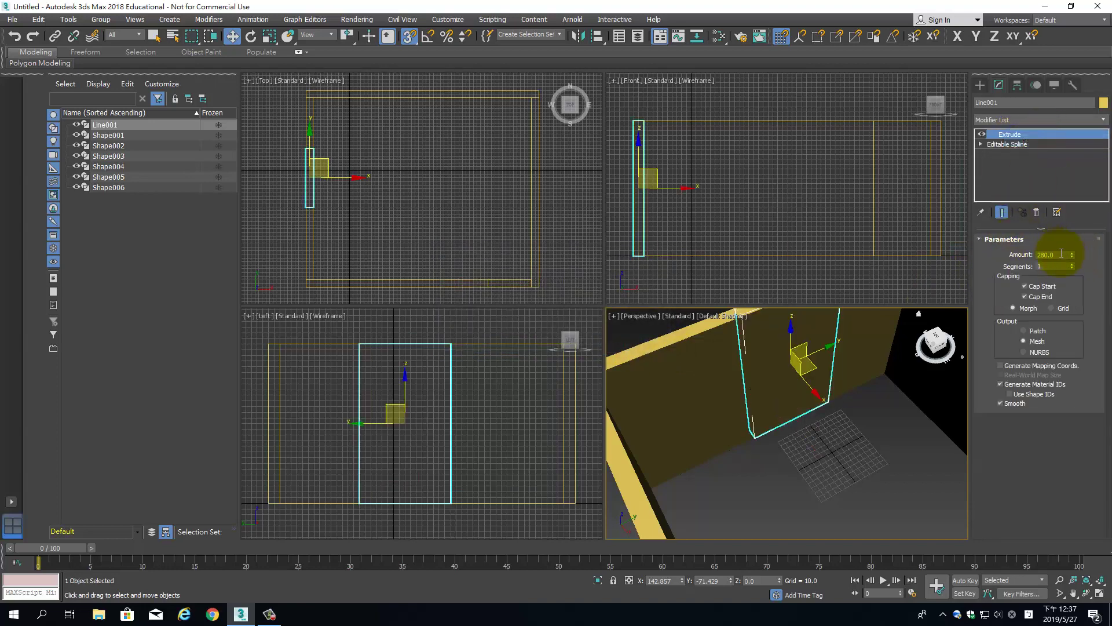
double_click(1060, 254)
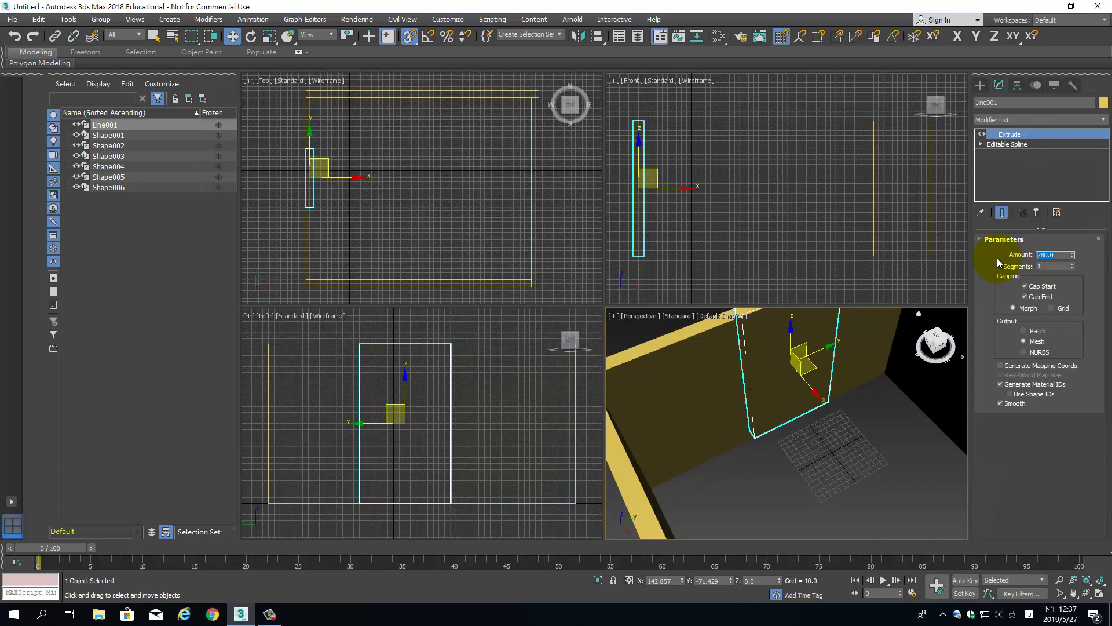
type("10.")
type("0")
key("Return")
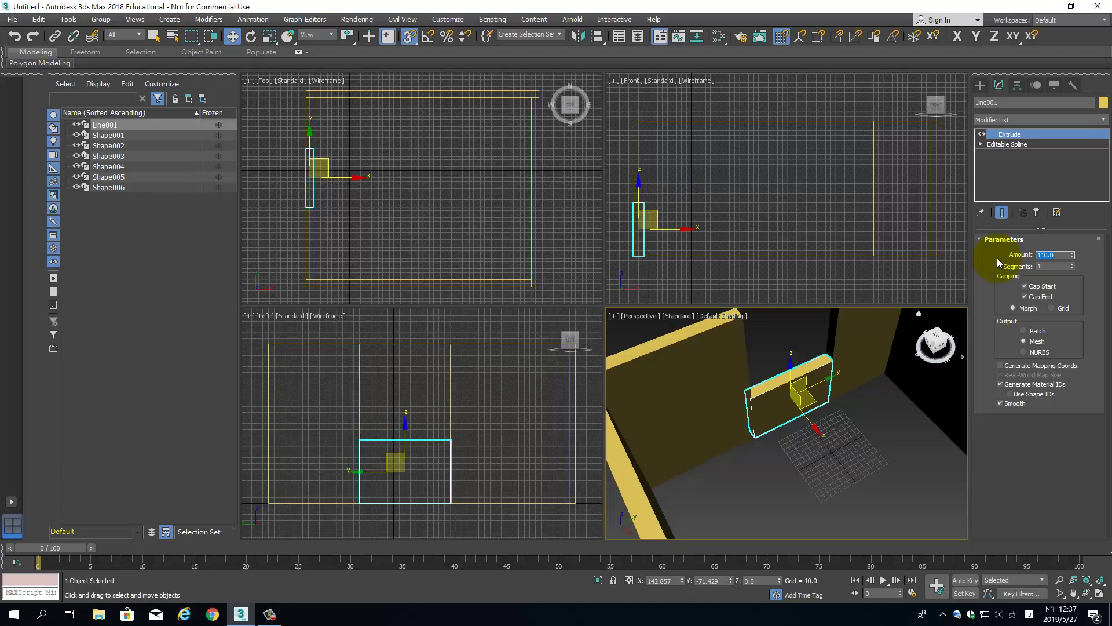
Recheck the 110 extrusion height and orbit around the block below the window
mouse_move(869, 406)
middle_mouse_down("alt")
mouse_move(873, 346)
mouse_move(889, 374)
mouse_move(840, 417)
mouse_move(831, 454)
mouse_move(814, 433)
middle_mouse_up("alt")
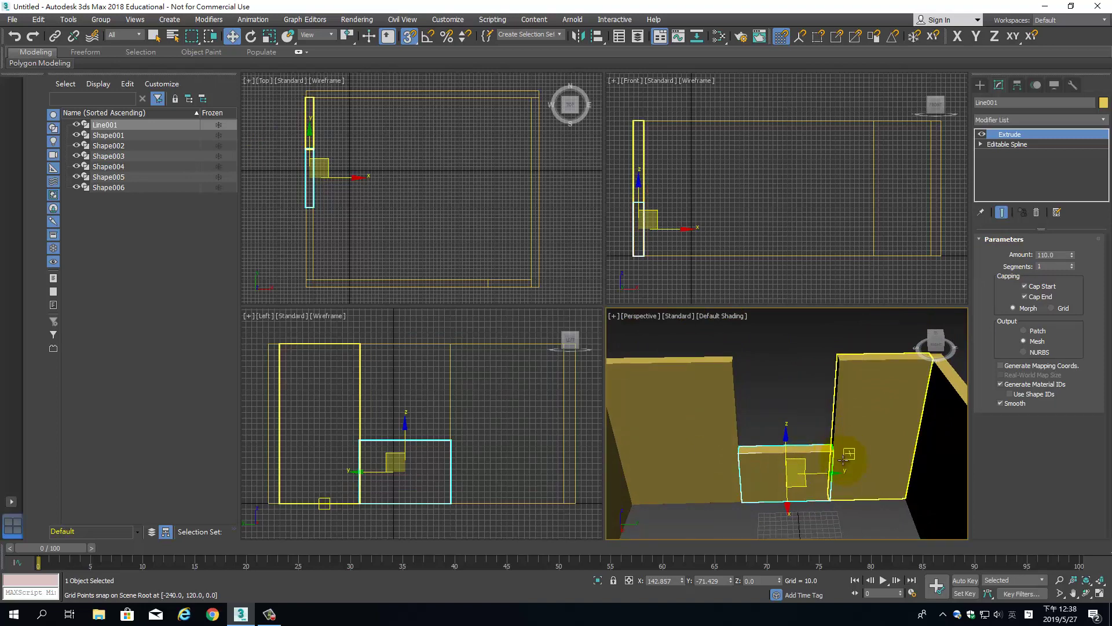
double_click(1054, 254)
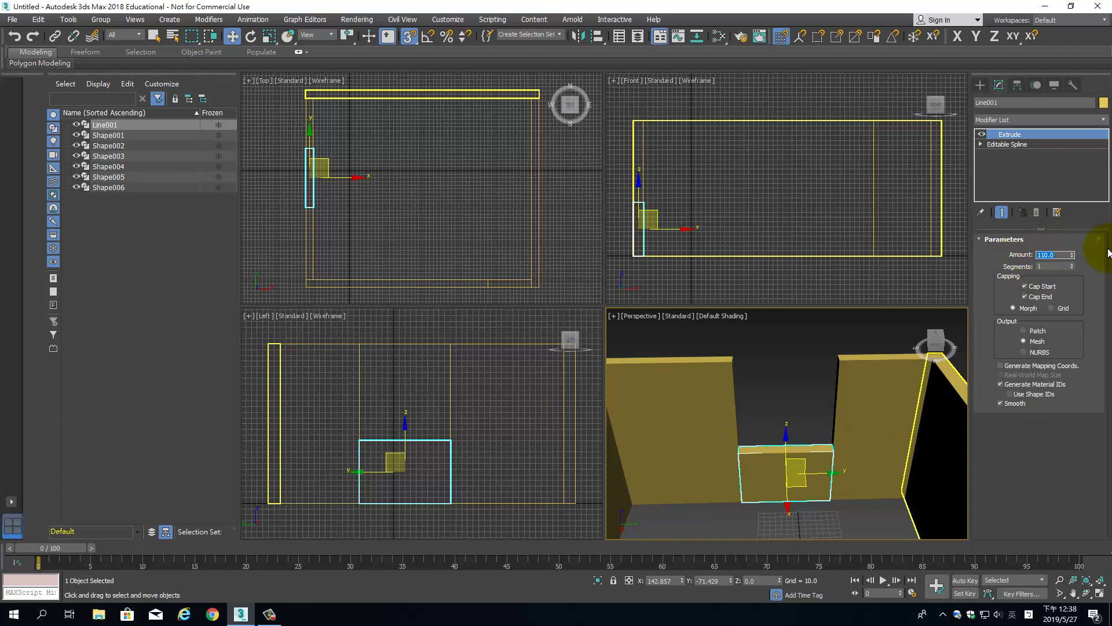
left_click(1057, 254)
left_click_drag(1056, 254, 1038, 260)
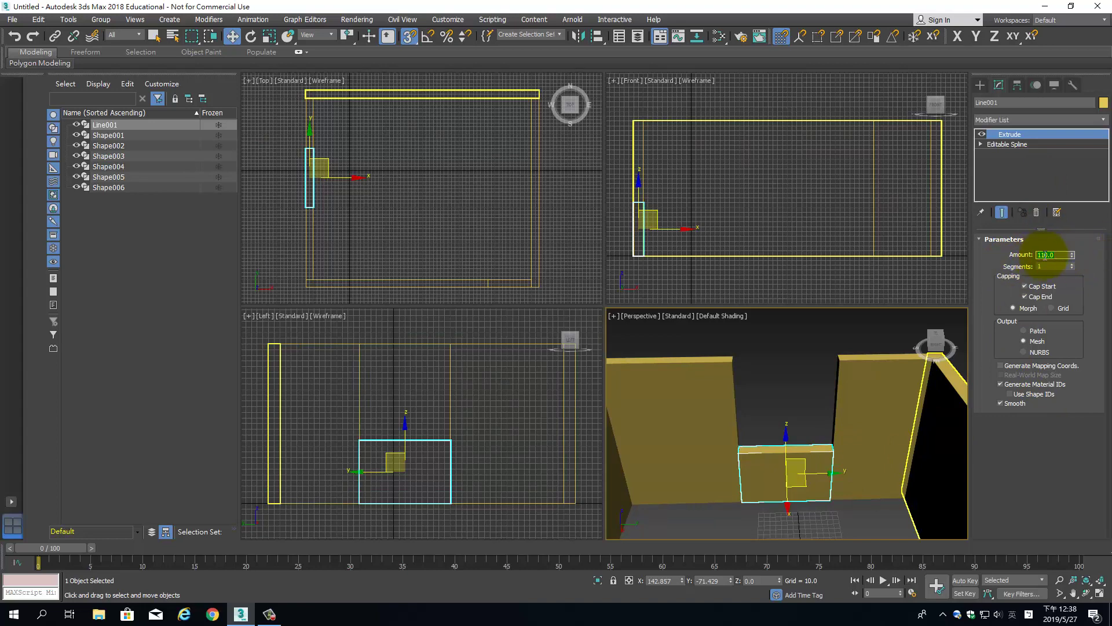
left_click(868, 417)
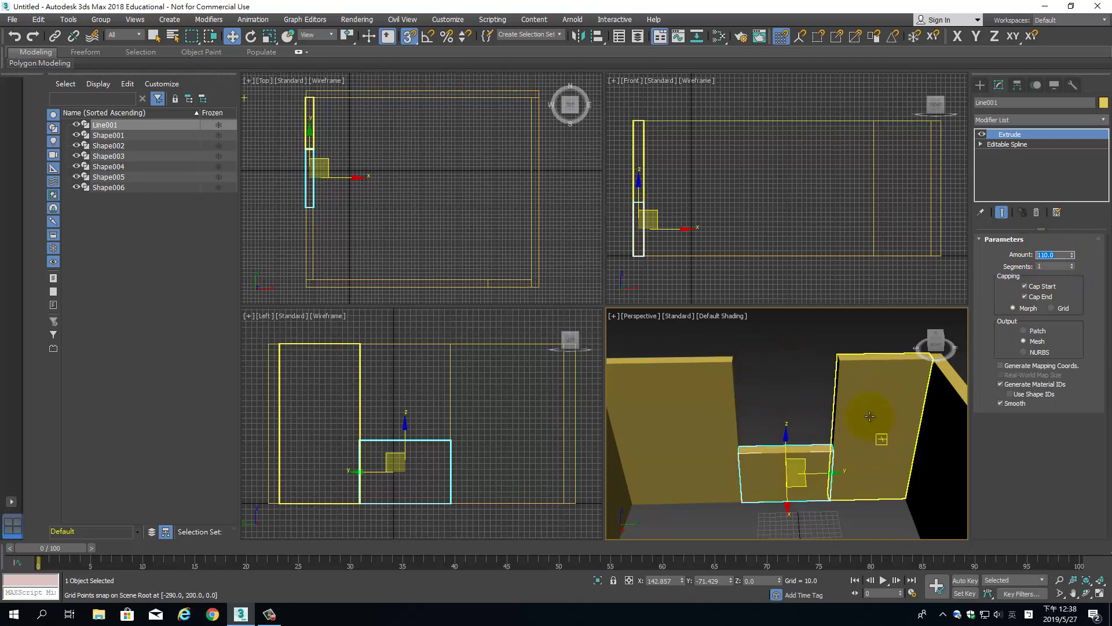
middle_click_drag(763, 471, 818, 403, "alt")
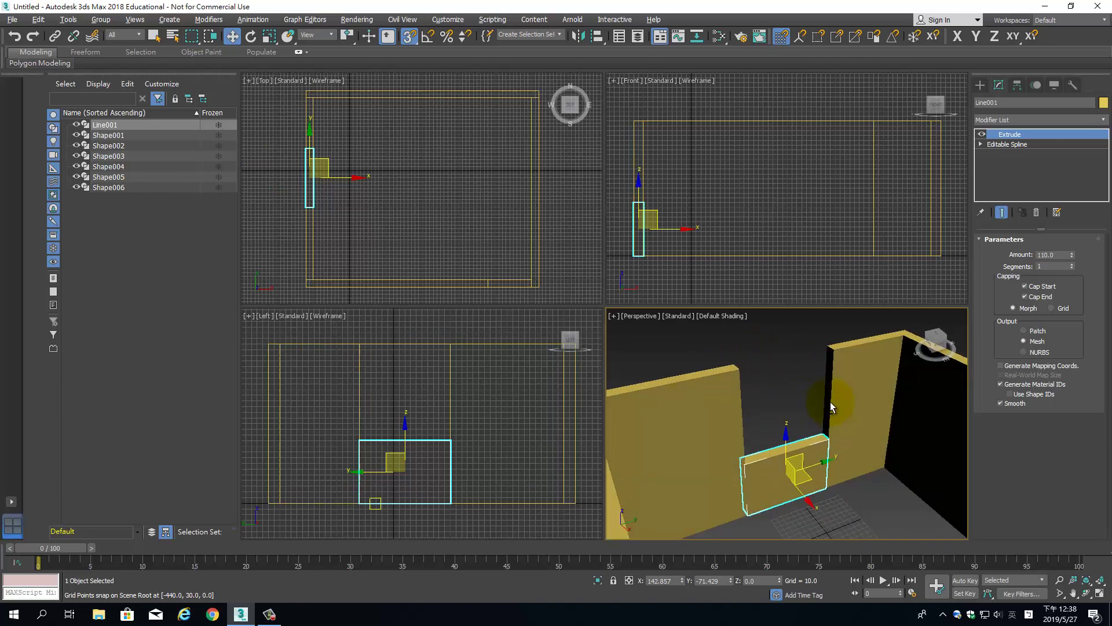
Copy the block upward along Z as Line002 and set its Extrude Amount to -30
left_click(786, 441)
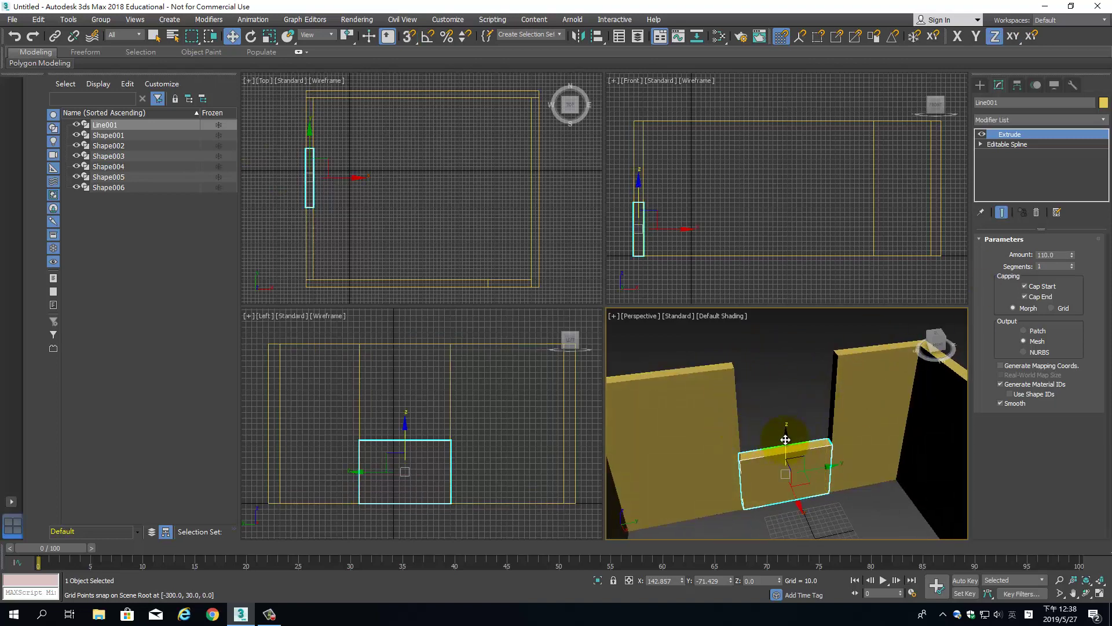
left_click_drag(786, 435, 786, 318)
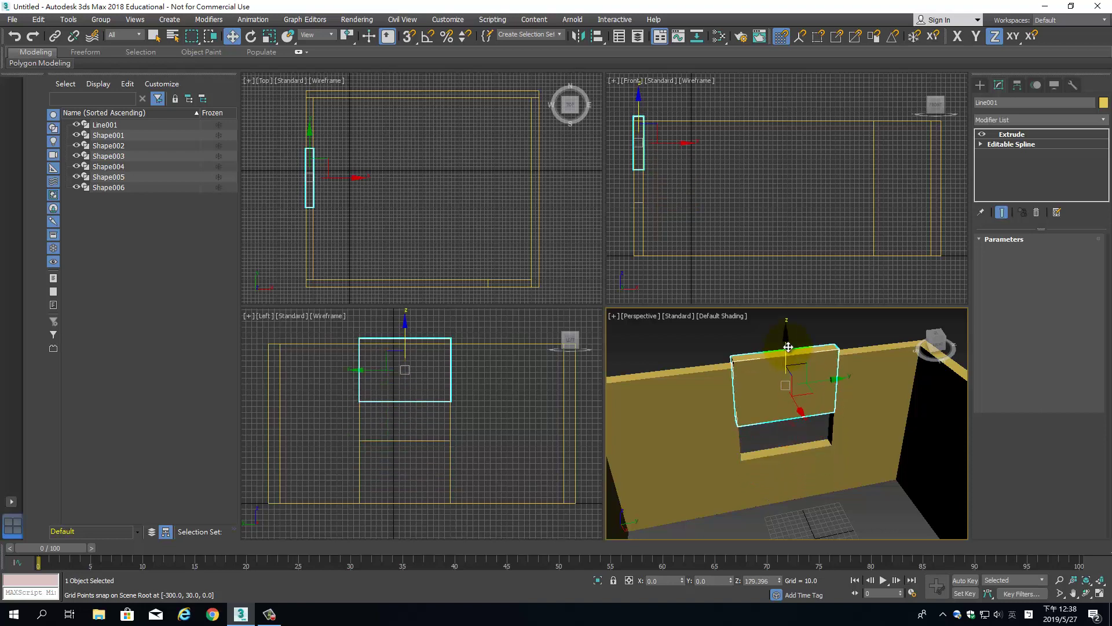
key("ctrl+v")
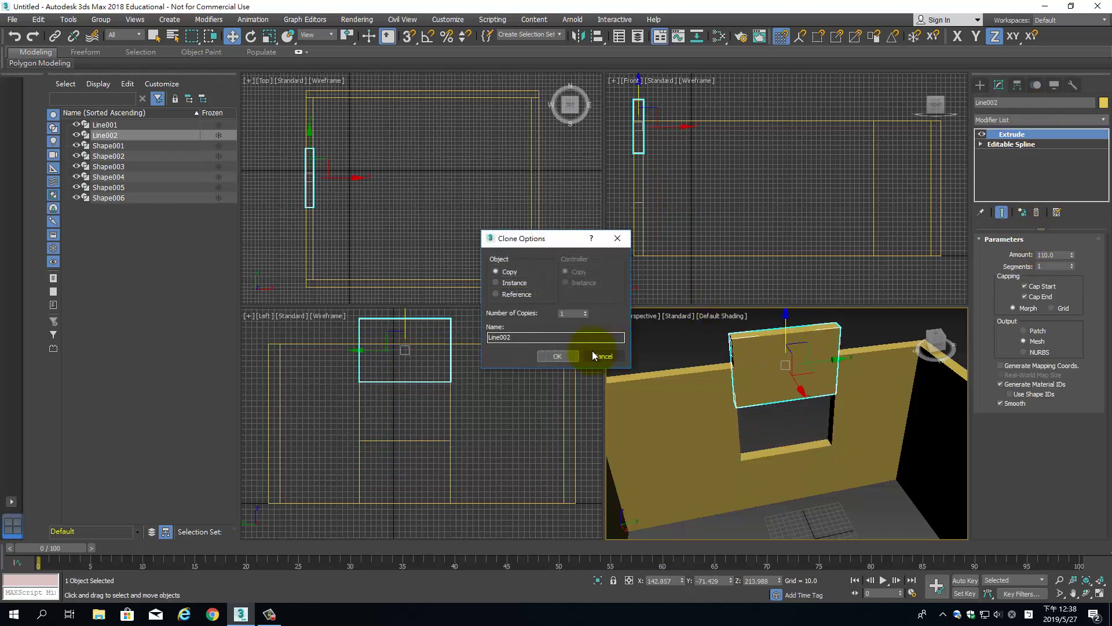
left_click(556, 356)
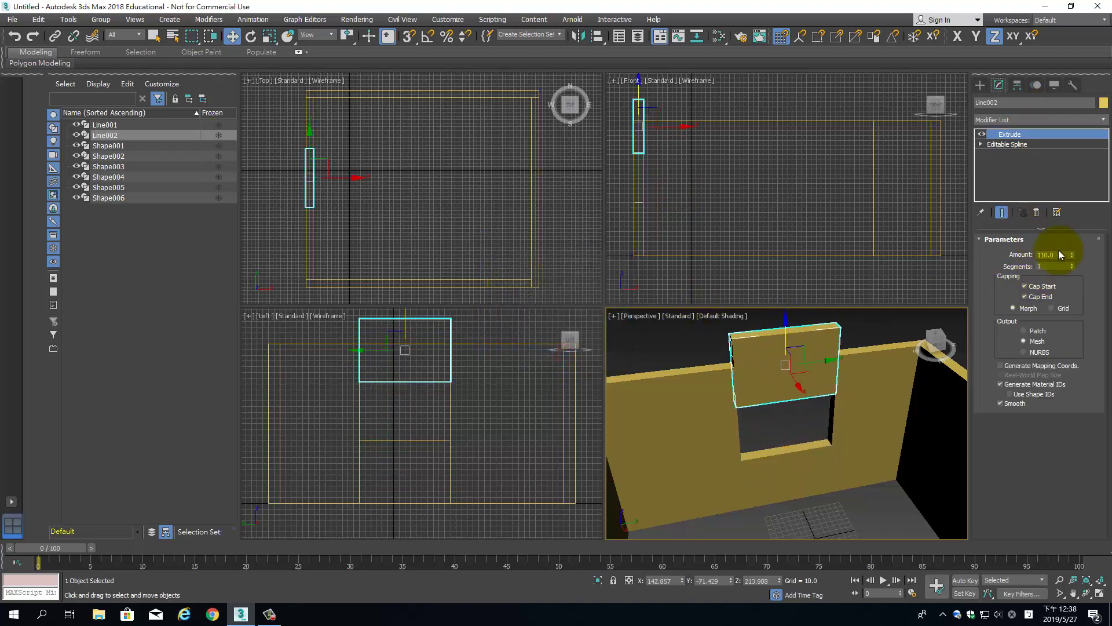
double_click(1054, 254)
type("-")
type("30")
key("Return")
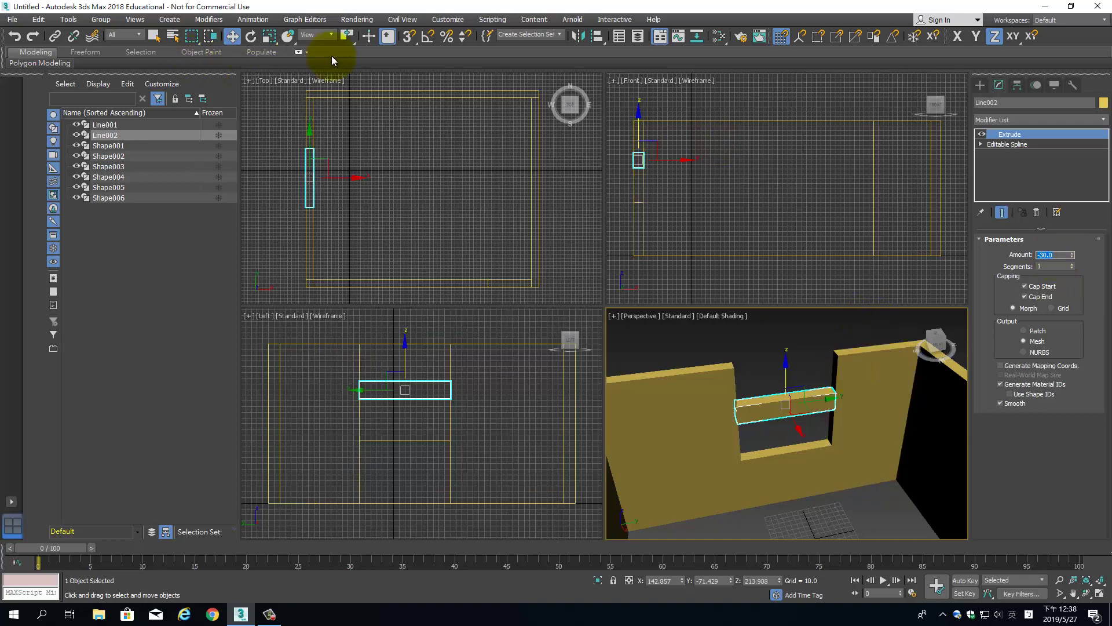
key("s")
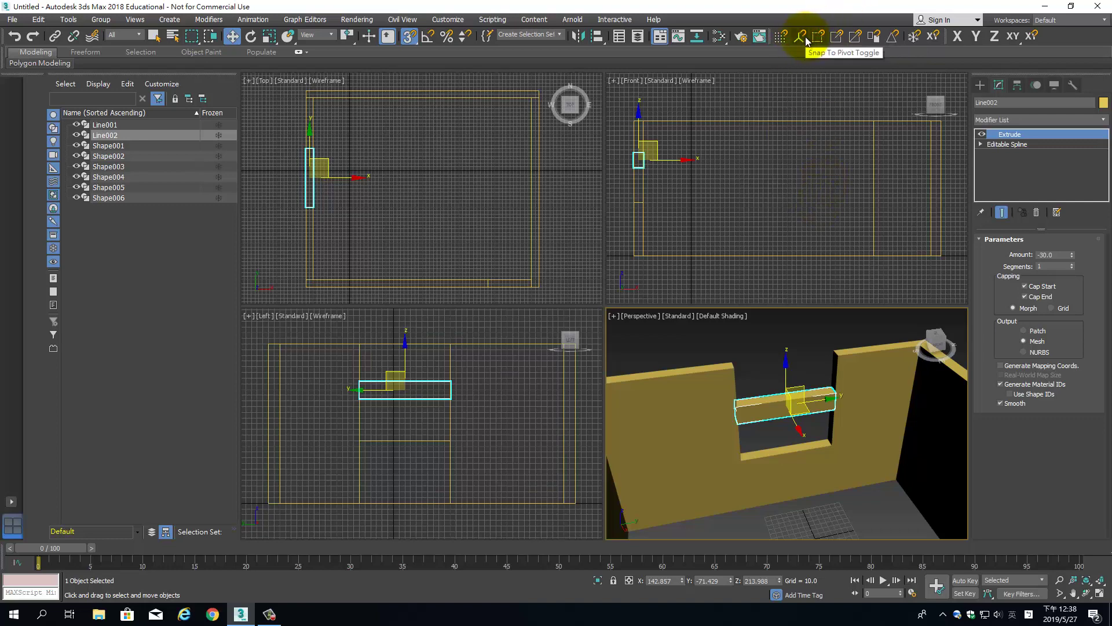
Vertex-snap Line002 up to Z 280 so it sits flush with the wall tops
left_click(818, 36)
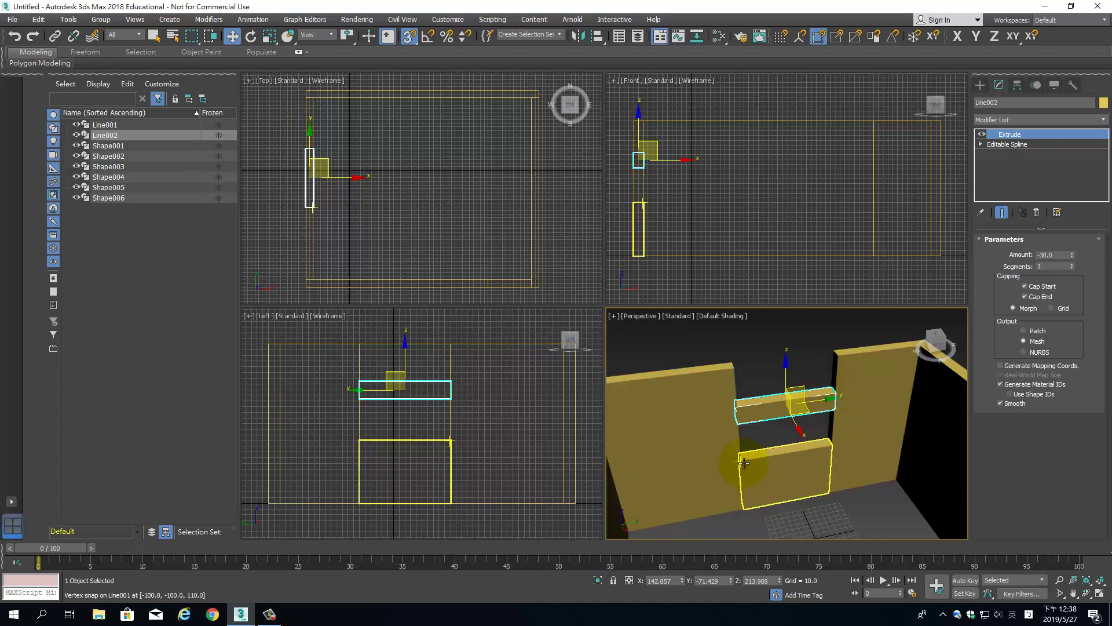
middle_click_drag(802, 401, 714, 531, "alt")
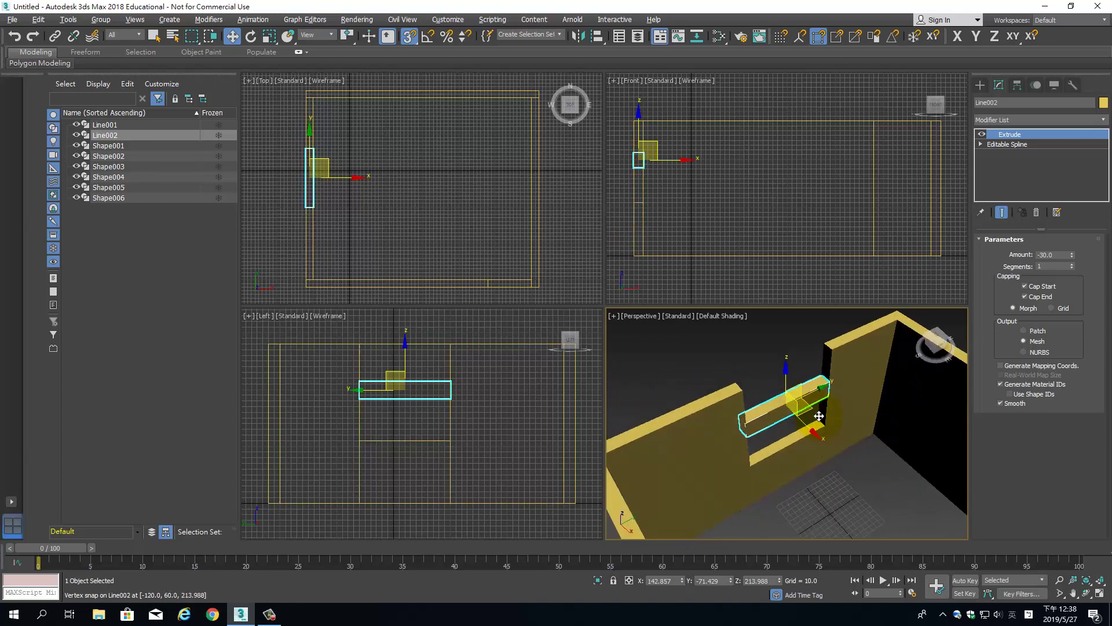
left_click(614, 580)
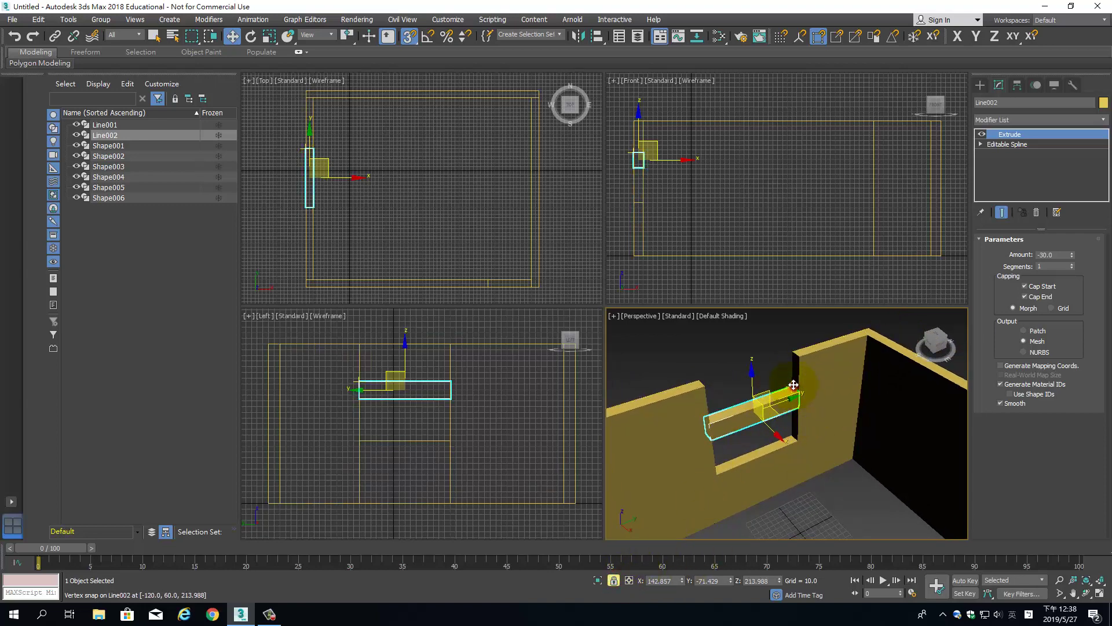
left_click_drag(794, 385, 791, 355)
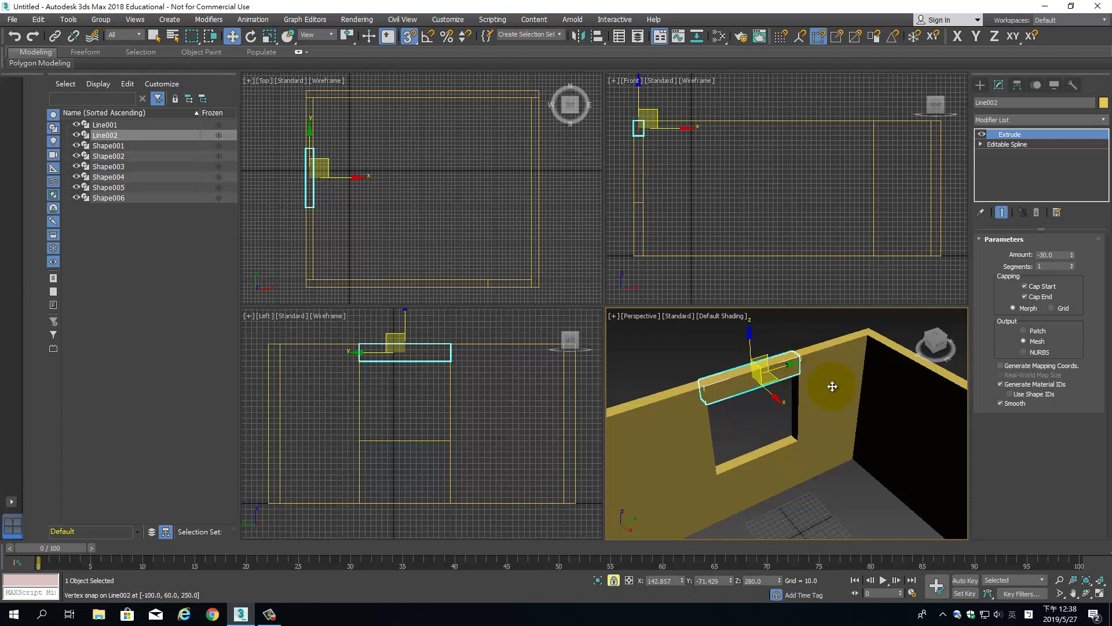
middle_click_drag(830, 384, 817, 367, "alt")
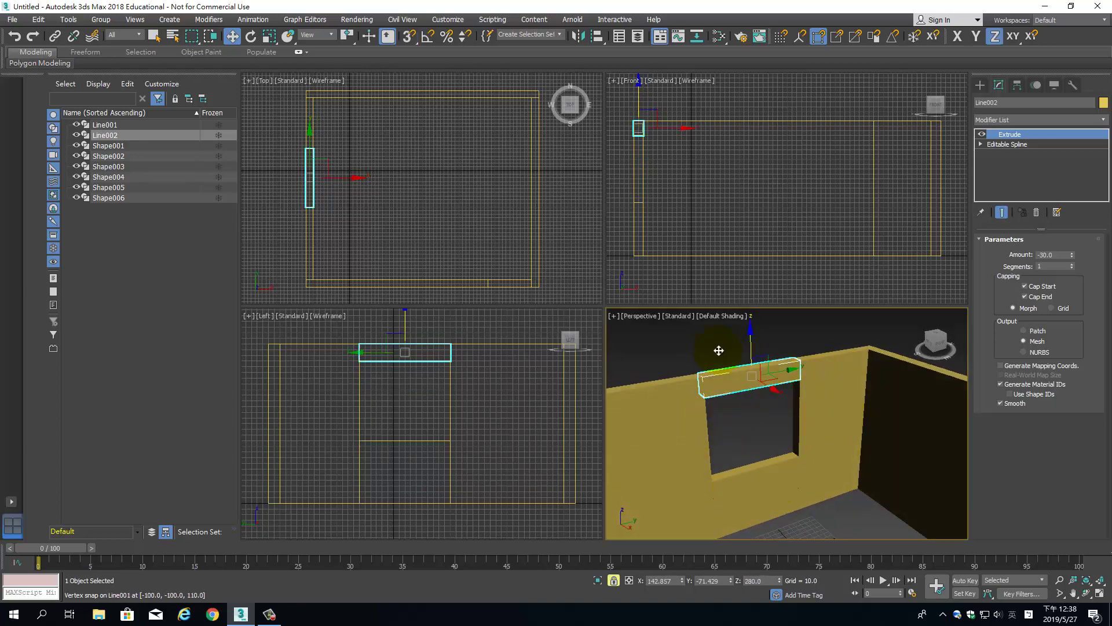
scroll(724, 370, "up", 3)
mouse_move(735, 389)
middle_mouse_down("alt")
mouse_move(732, 367)
mouse_move(740, 434)
mouse_move(767, 454)
mouse_move(839, 455)
mouse_move(709, 364)
middle_mouse_up("alt")
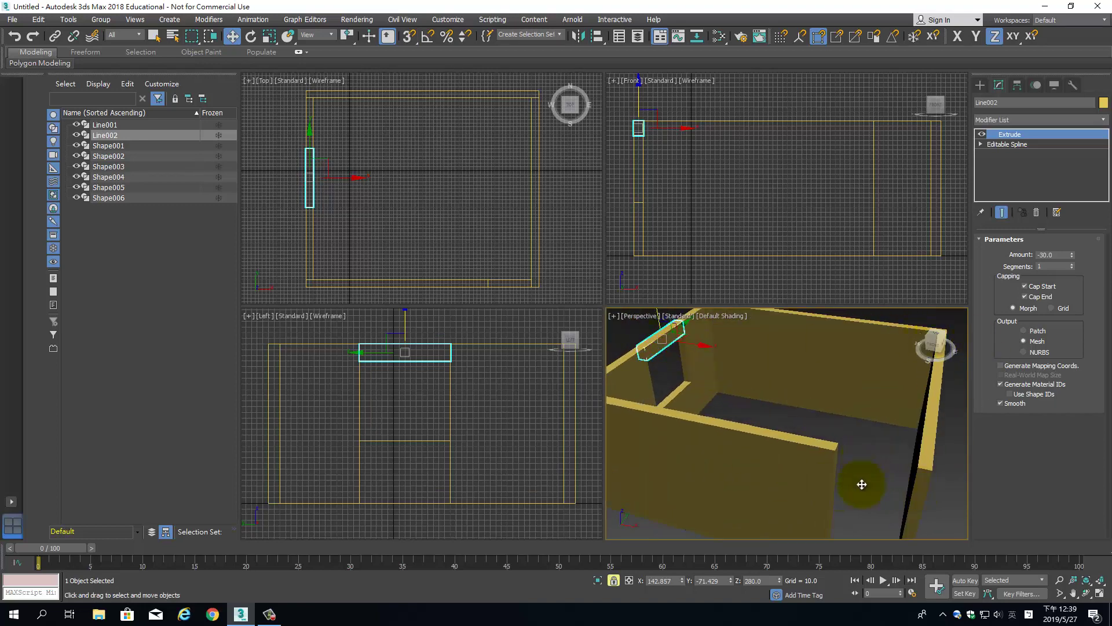
Copy the Extrude modifier from Line002's modifier stack
right_click(1037, 135)
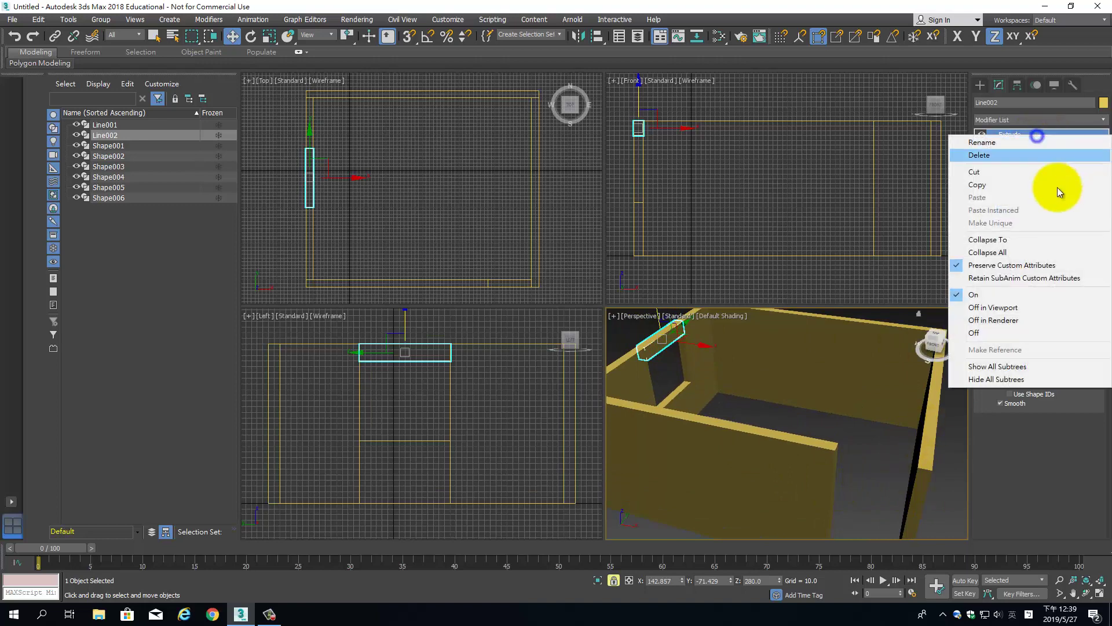
left_click(986, 192)
scroll(958, 280, "up", 3)
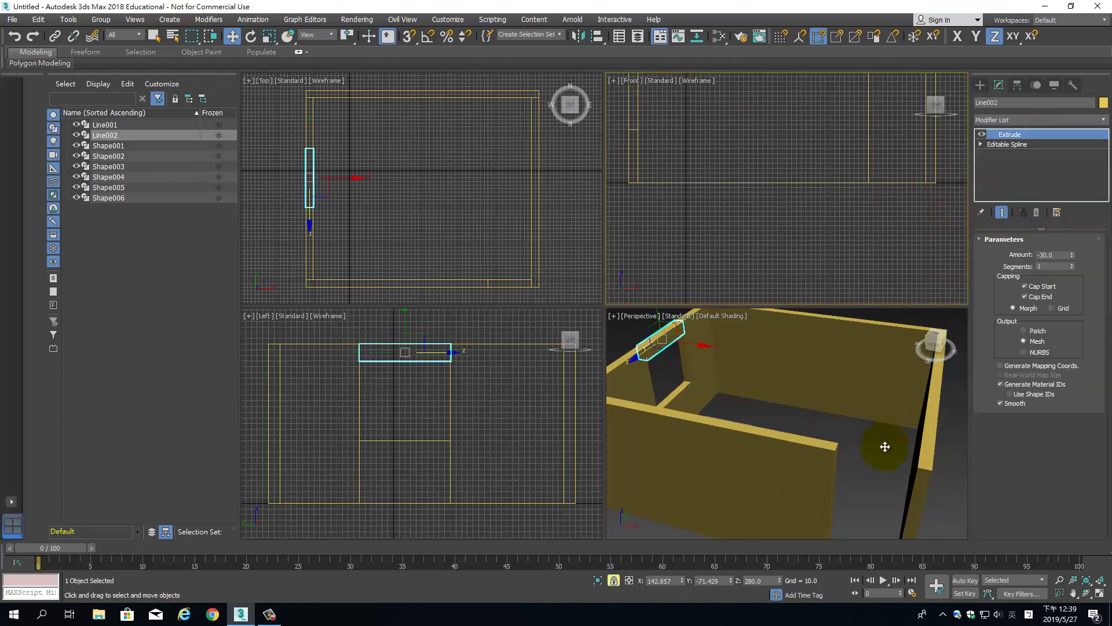
scroll(881, 444, "down", 5)
Select Shape002 and paste the -30 Extrude into its modifier stack
right_click(857, 453)
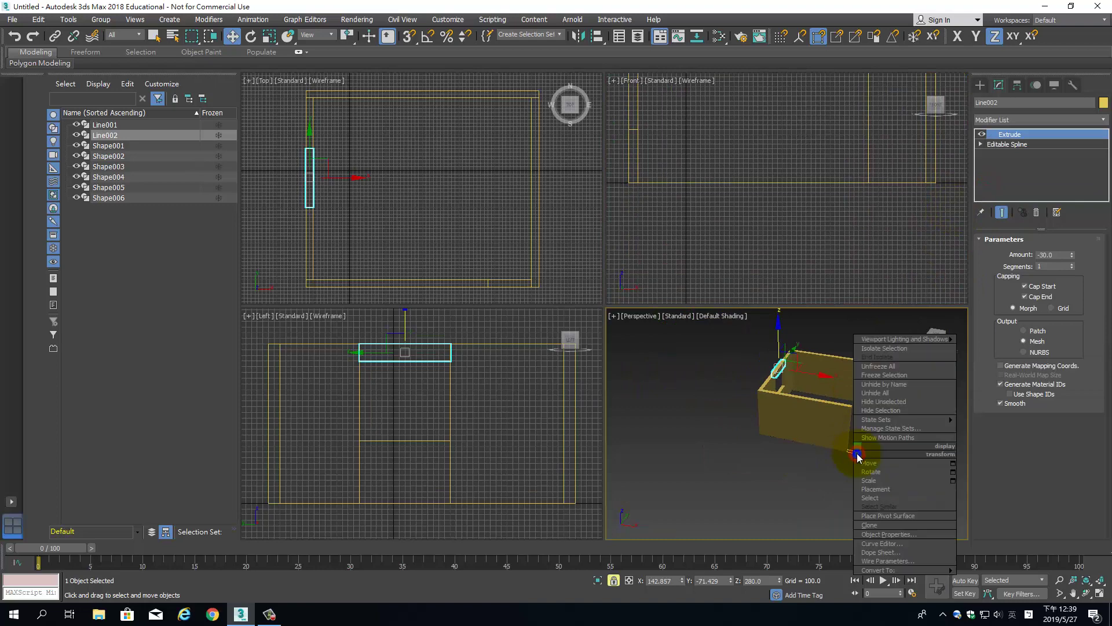
right_click(823, 470)
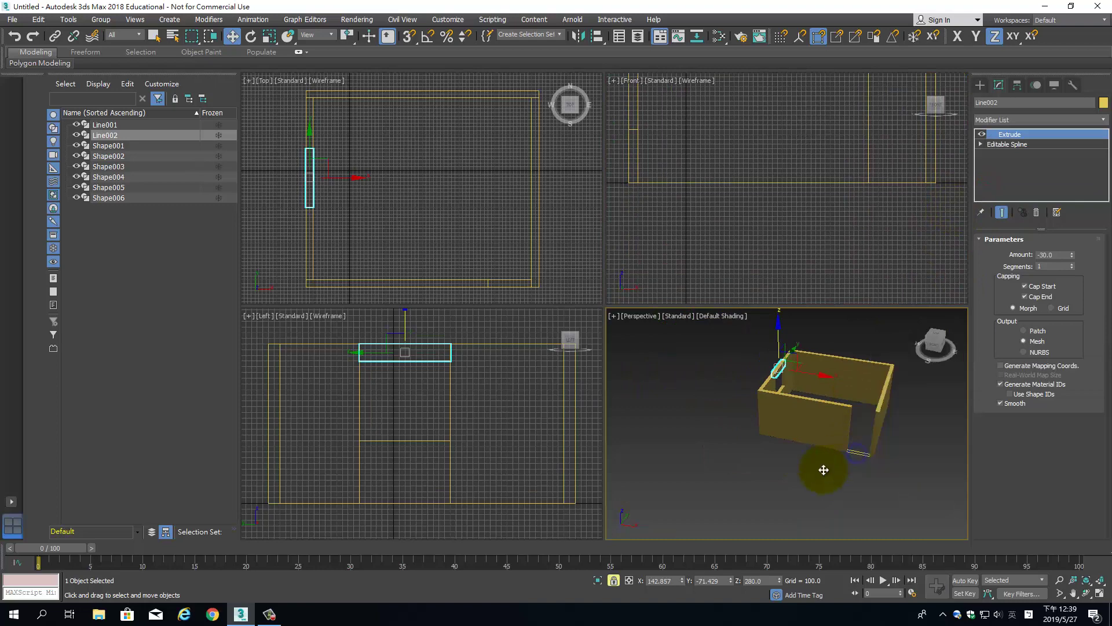
left_click(860, 454)
right_click(857, 447)
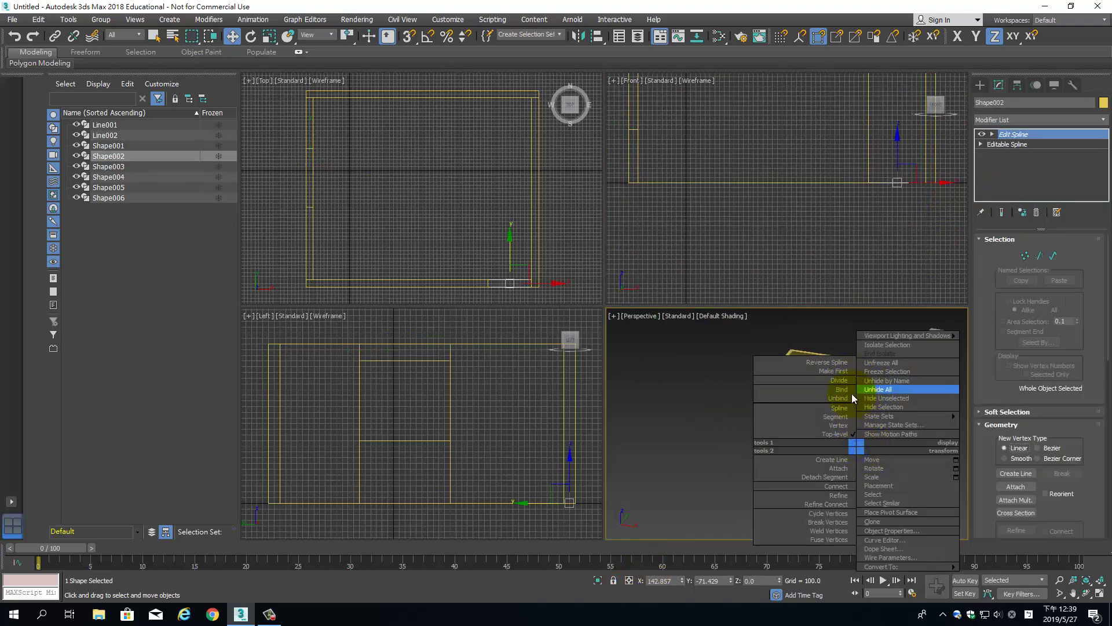
left_click(1031, 137)
right_click(1048, 135)
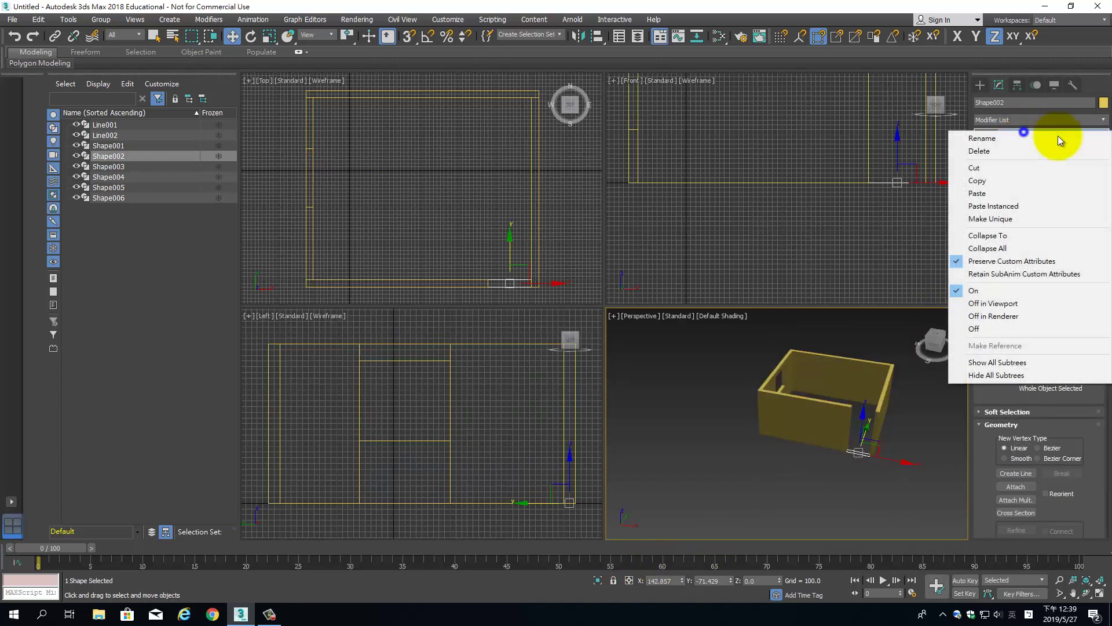
left_click(990, 192)
scroll(846, 432, "up", 2)
scroll(848, 442, "up", 2)
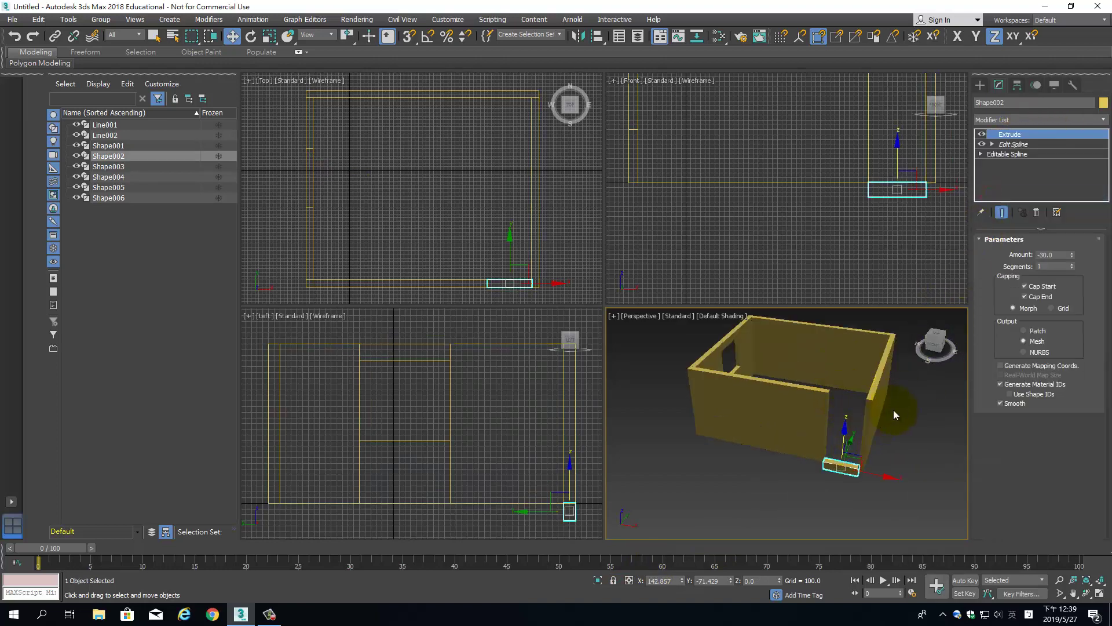
With 3D Snap on, raise the Shape002 slab to the top of the walls
scroll(837, 461, "up", 4)
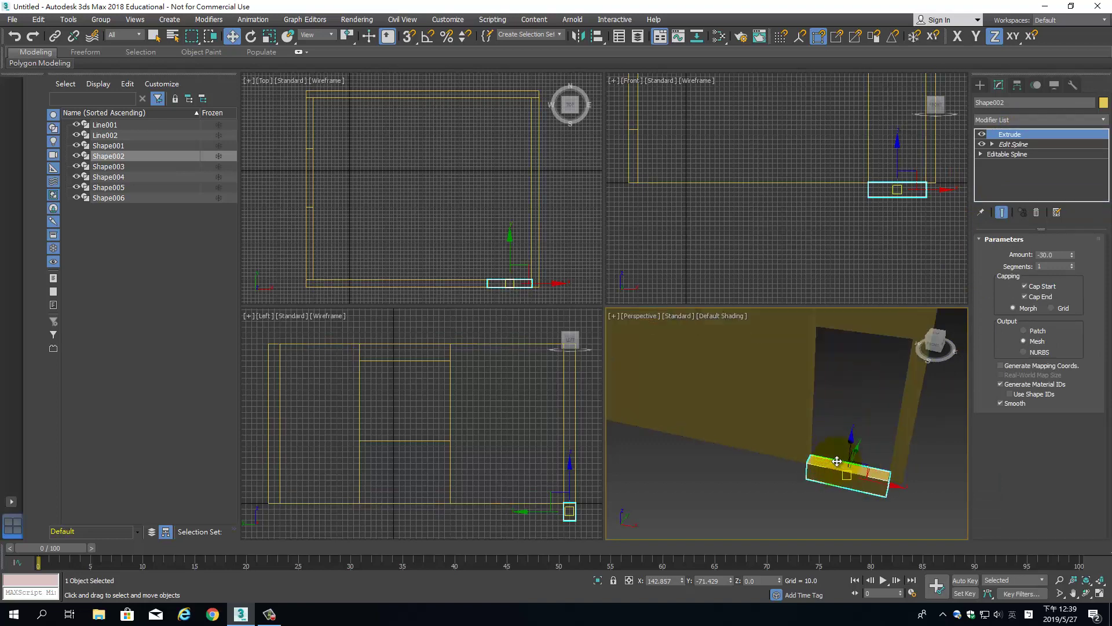
middle_click_drag(837, 461, 836, 486)
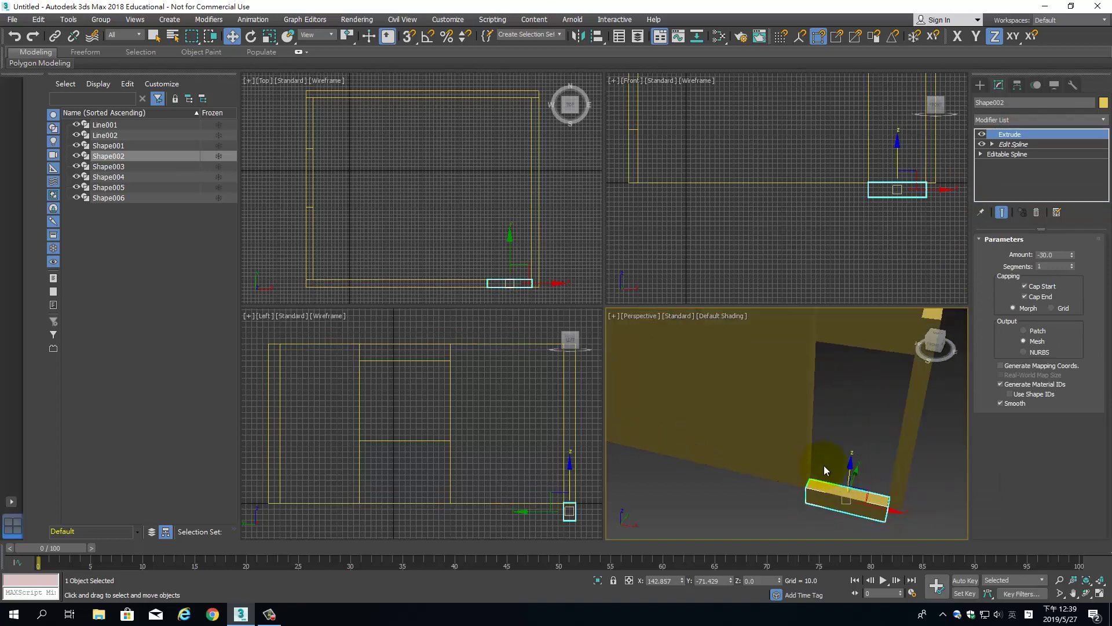
left_click(409, 36)
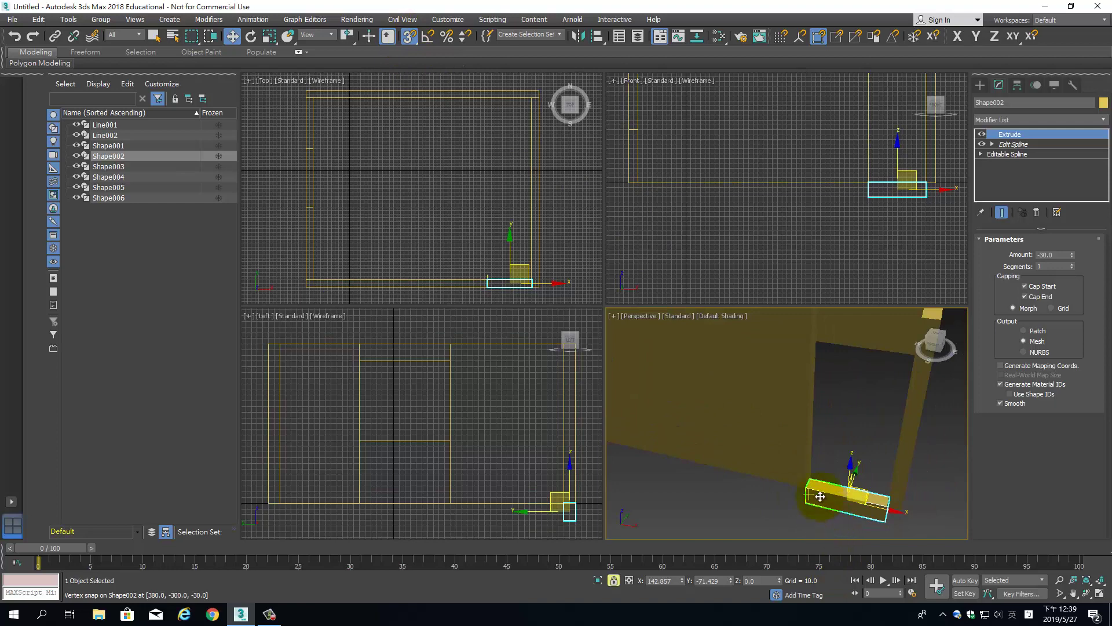
middle_click_drag(820, 496, 788, 516, "alt")
left_click_drag(789, 515, 789, 339)
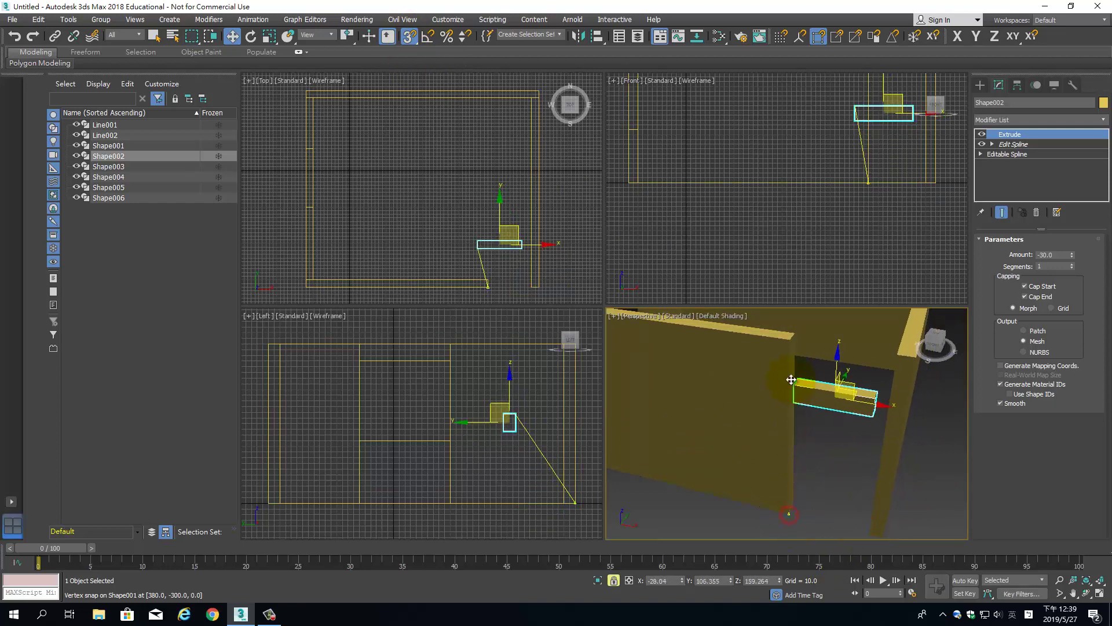
Set the slab's Extrude Amount to -60
left_click(1062, 255)
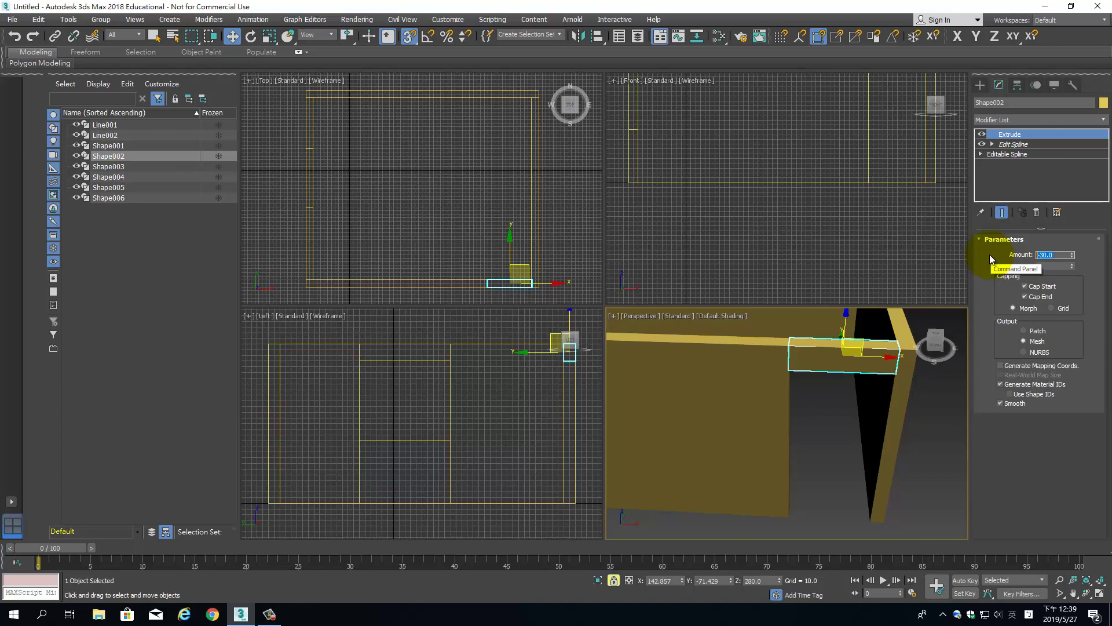
type("210")
key("Return")
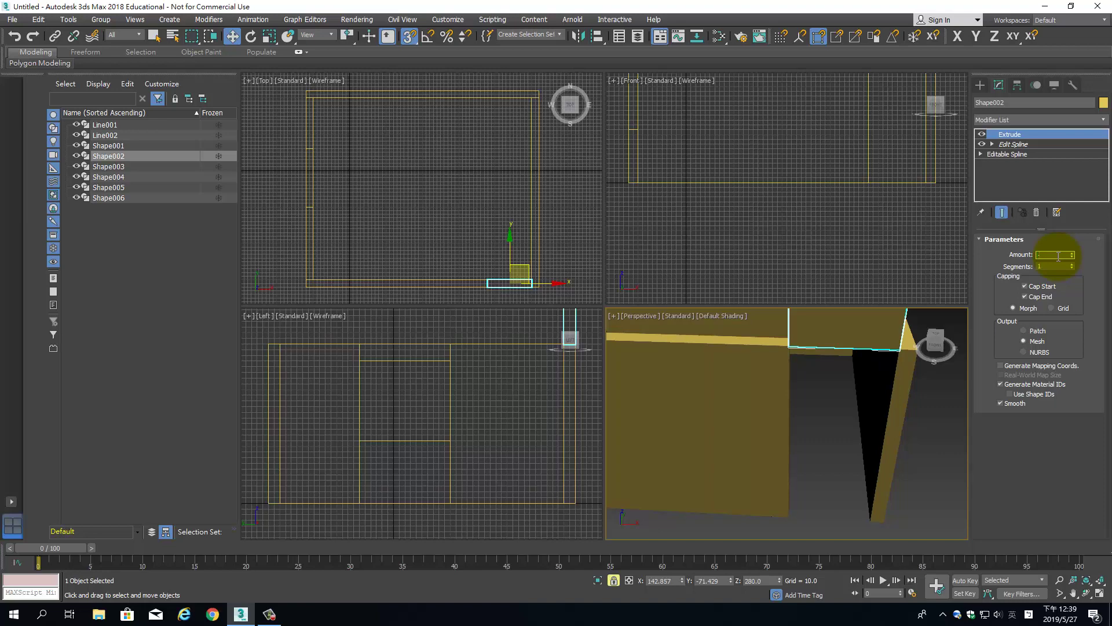
type("-70")
key("Return")
middle_click_drag(872, 426, 874, 418)
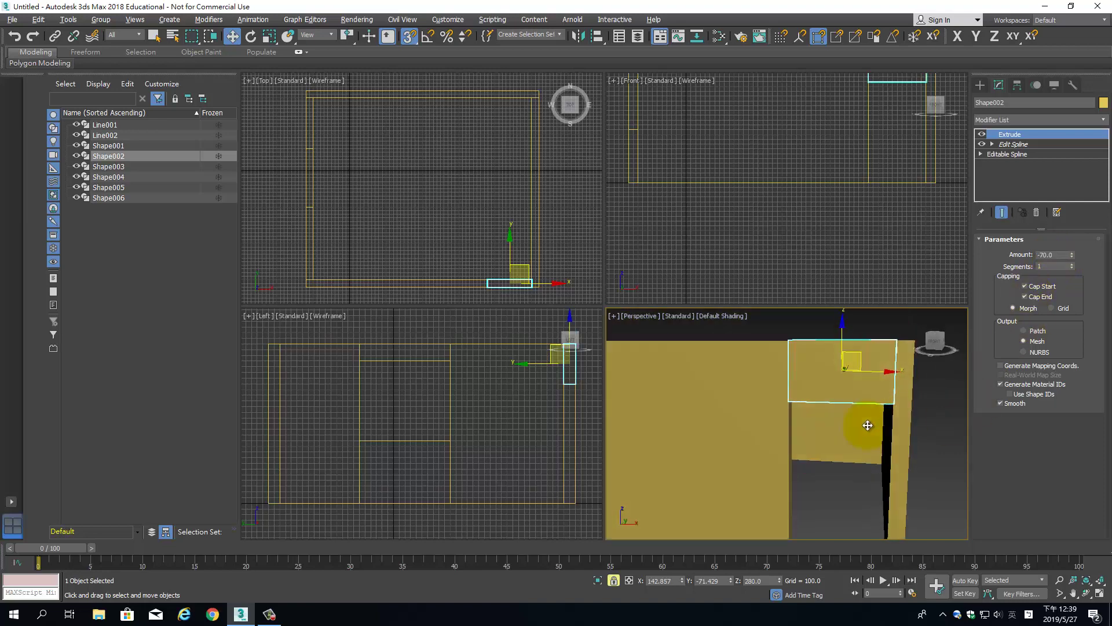
double_click(1061, 255)
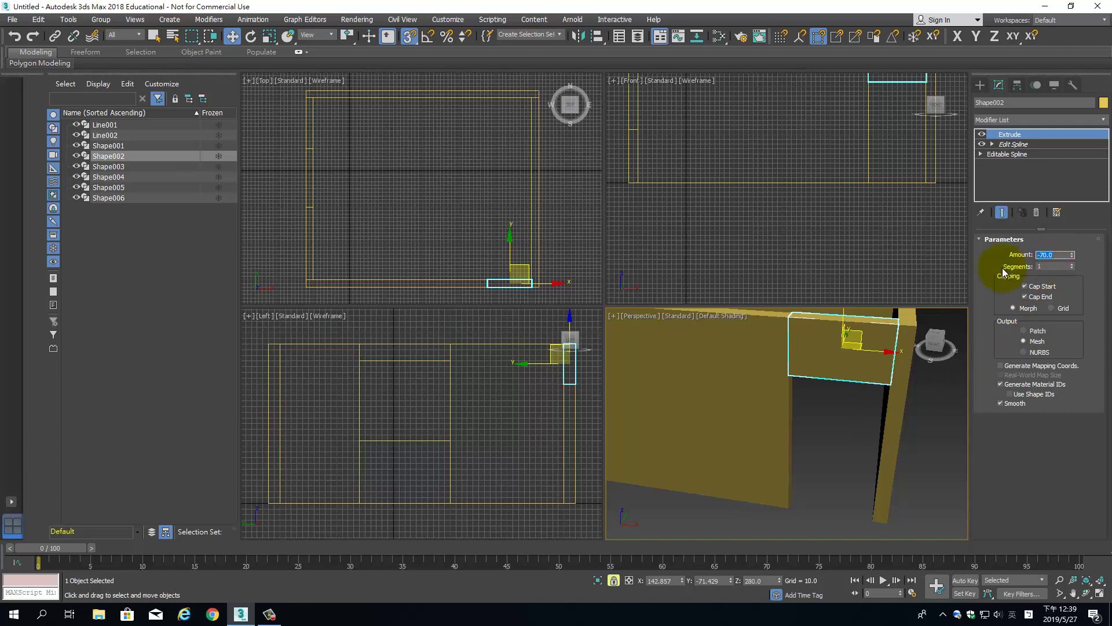
type("40")
key("Return")
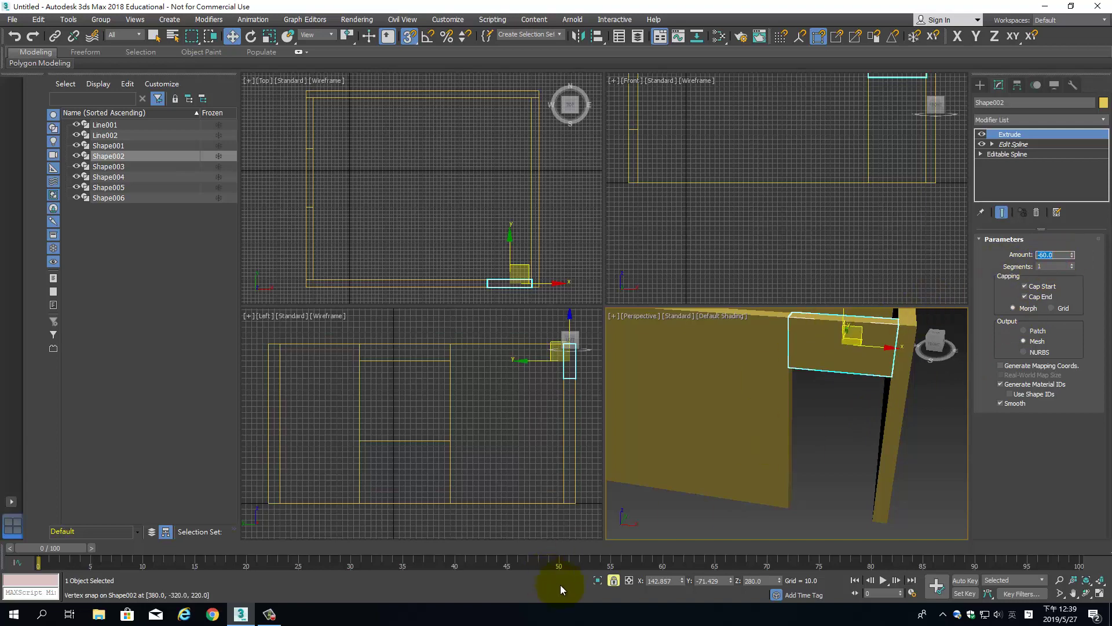
Deselect the slab, orbit around the room and maximize the Perspective view
left_click(612, 582)
scroll(786, 423, "down", 5)
middle_click_drag(892, 450, 759, 459, "alt")
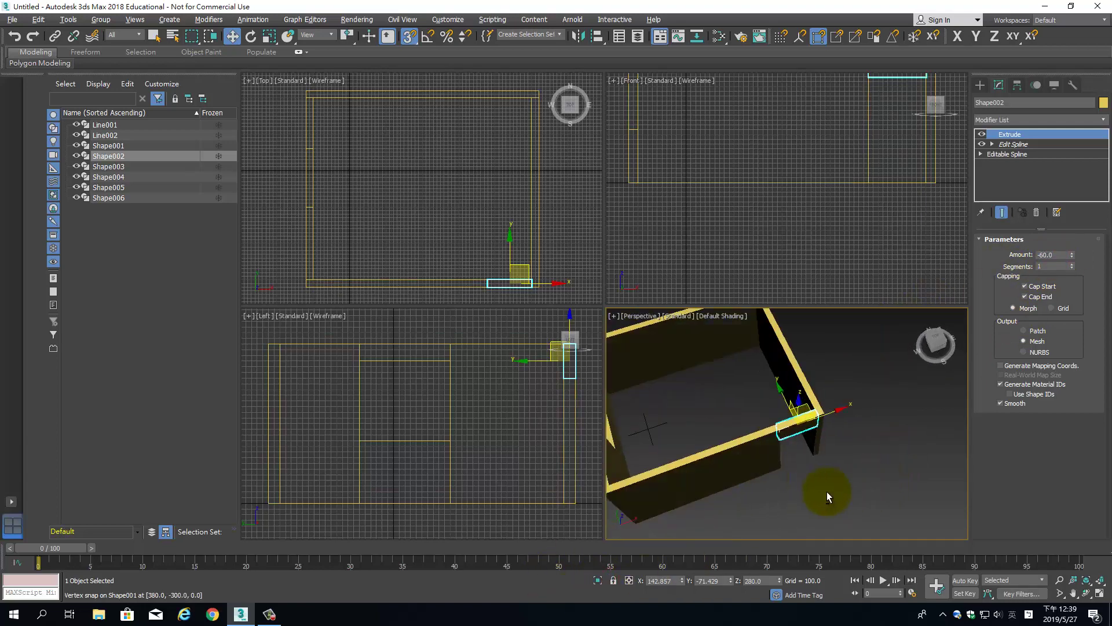
left_click(639, 467)
mouse_move(639, 467)
middle_mouse_down("alt")
mouse_move(717, 492)
mouse_move(698, 483)
mouse_move(720, 503)
mouse_move(784, 479)
mouse_move(737, 491)
mouse_move(906, 489)
mouse_move(857, 481)
mouse_move(814, 395)
mouse_move(807, 447)
middle_mouse_up("alt")
scroll(721, 504, "up", 5)
scroll(747, 492, "up", 4)
scroll(856, 480, "up", 3)
key("alt+w")
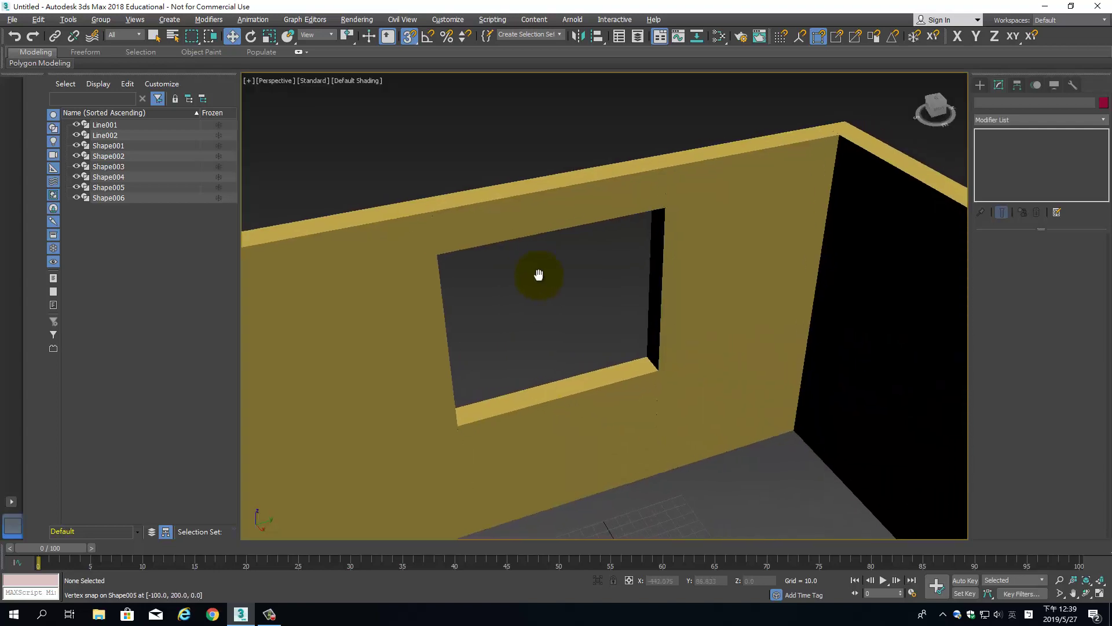
Draw Rectangle001 (140 x 160.013) over the window opening in the maximized Left view
left_click(981, 85)
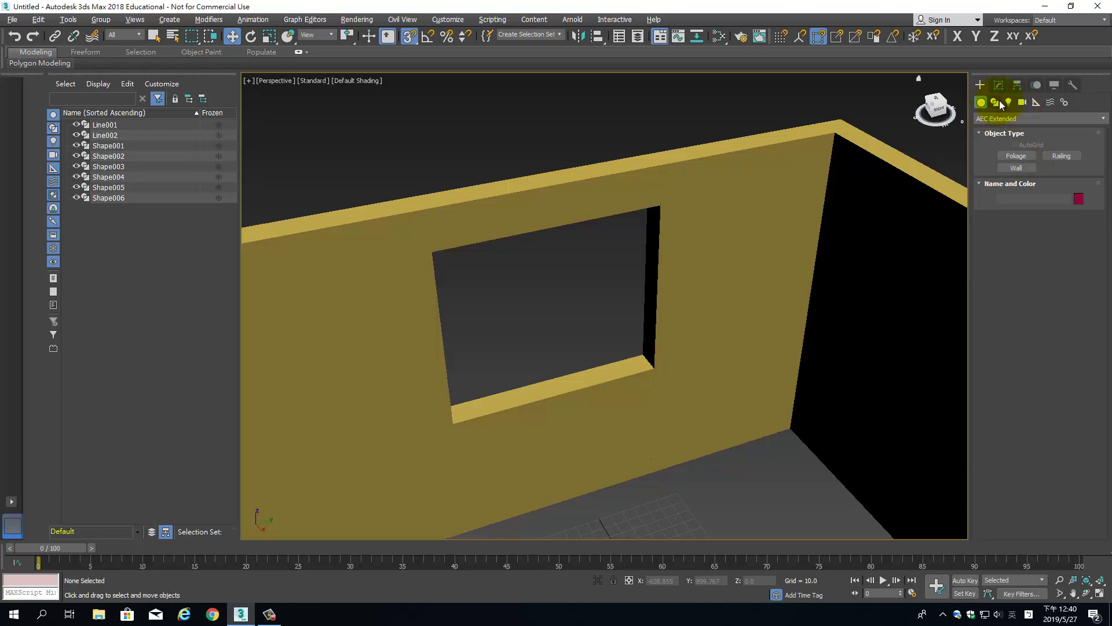
key("alt+w")
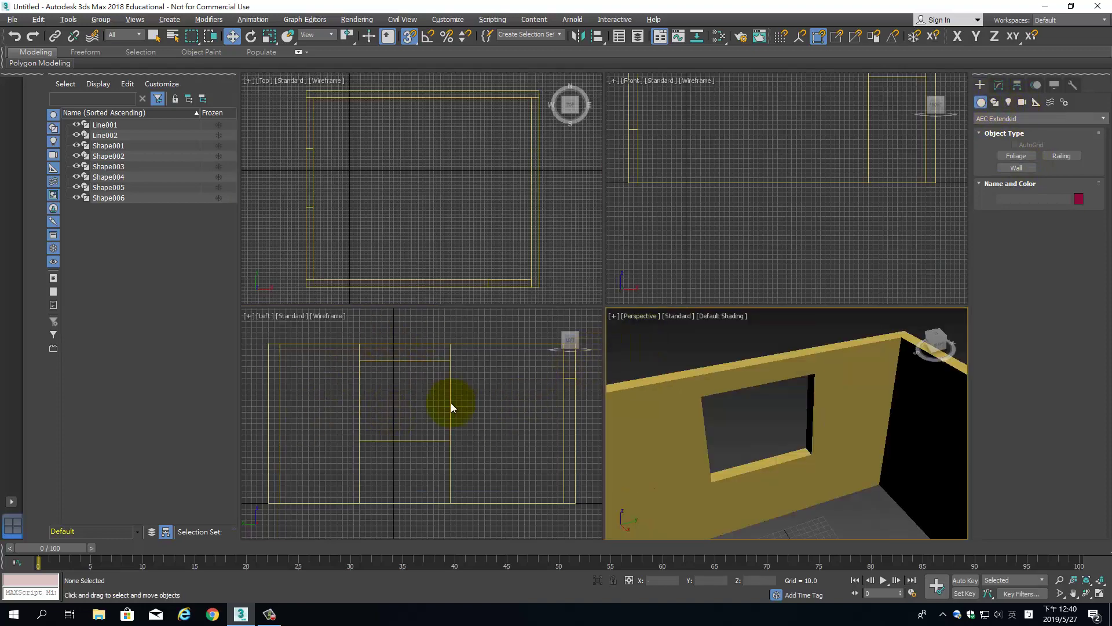
left_click(520, 365)
key("alt+w")
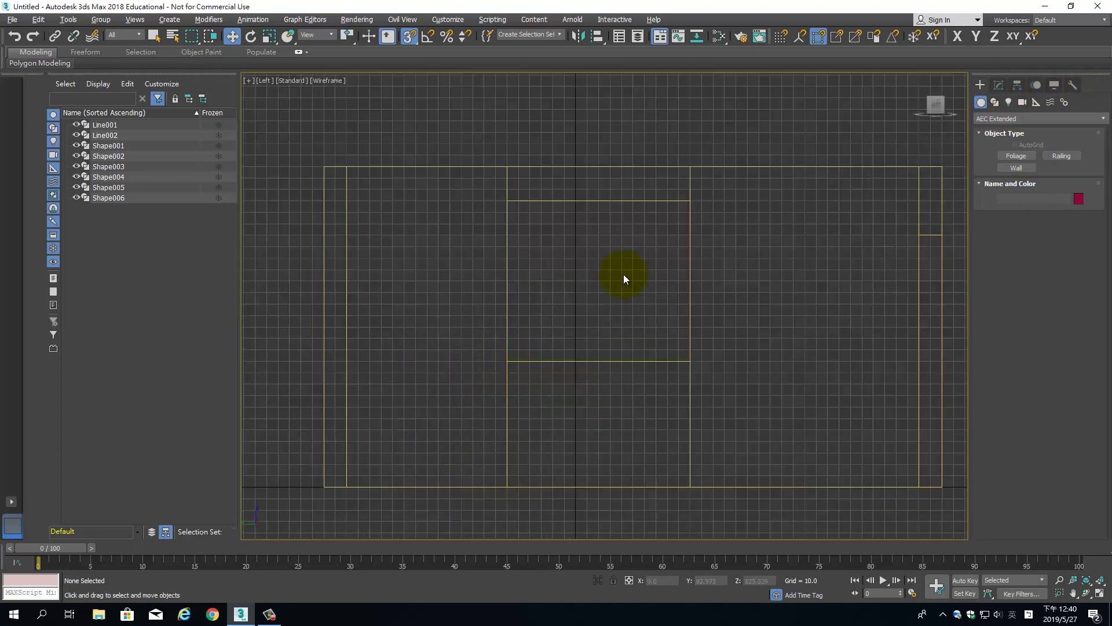
left_click(994, 102)
left_click(1017, 165)
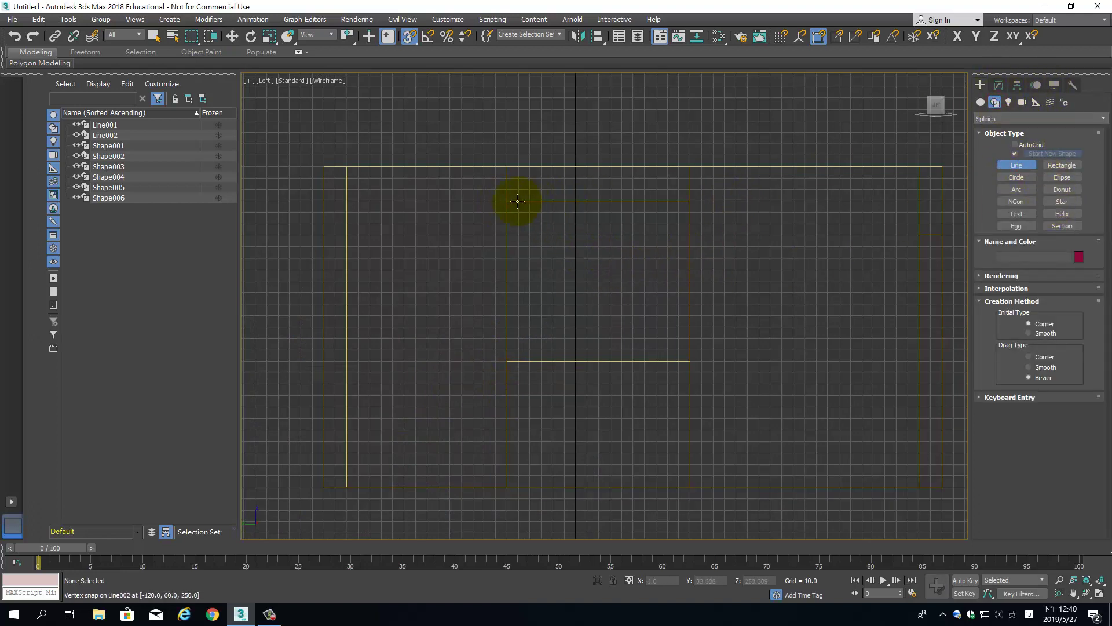
left_click(1067, 165)
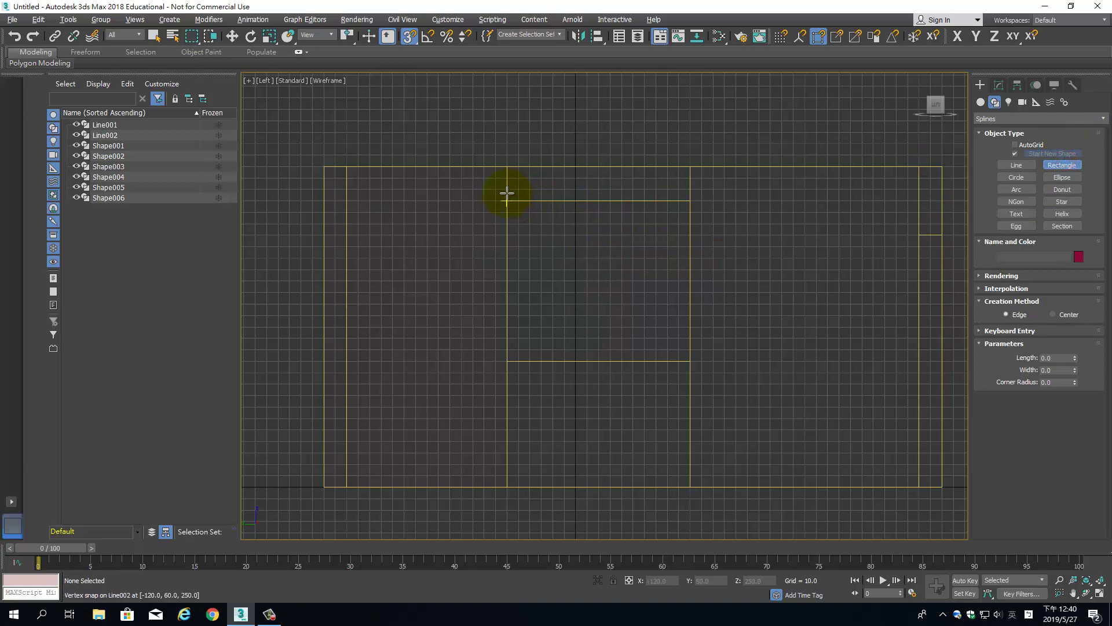
left_click_drag(508, 198, 693, 351)
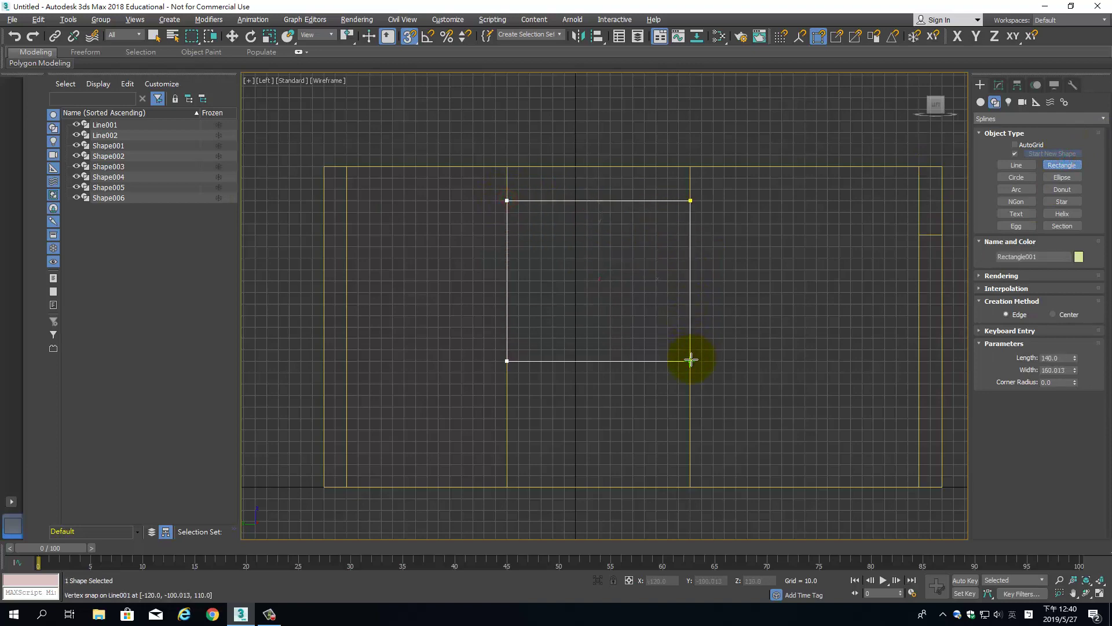
key("alt+w")
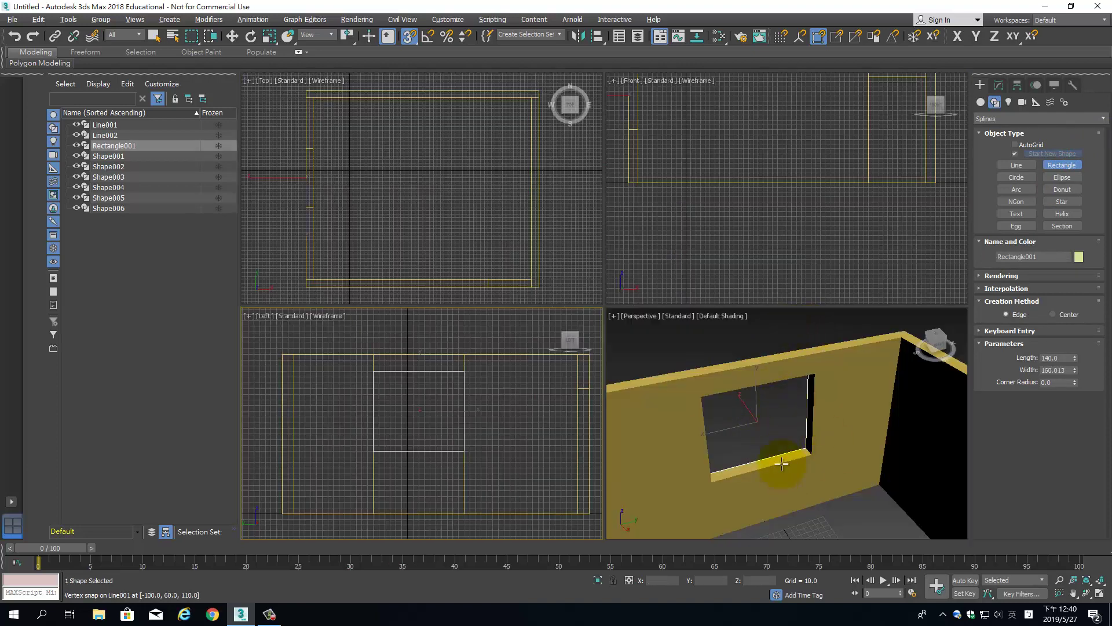
Orbit to the opening in a maximized Perspective view and open Rectangle001's Modifier List
mouse_move(774, 459)
middle_mouse_down("alt")
mouse_move(915, 467)
mouse_move(943, 454)
mouse_move(949, 153)
middle_mouse_up("alt")
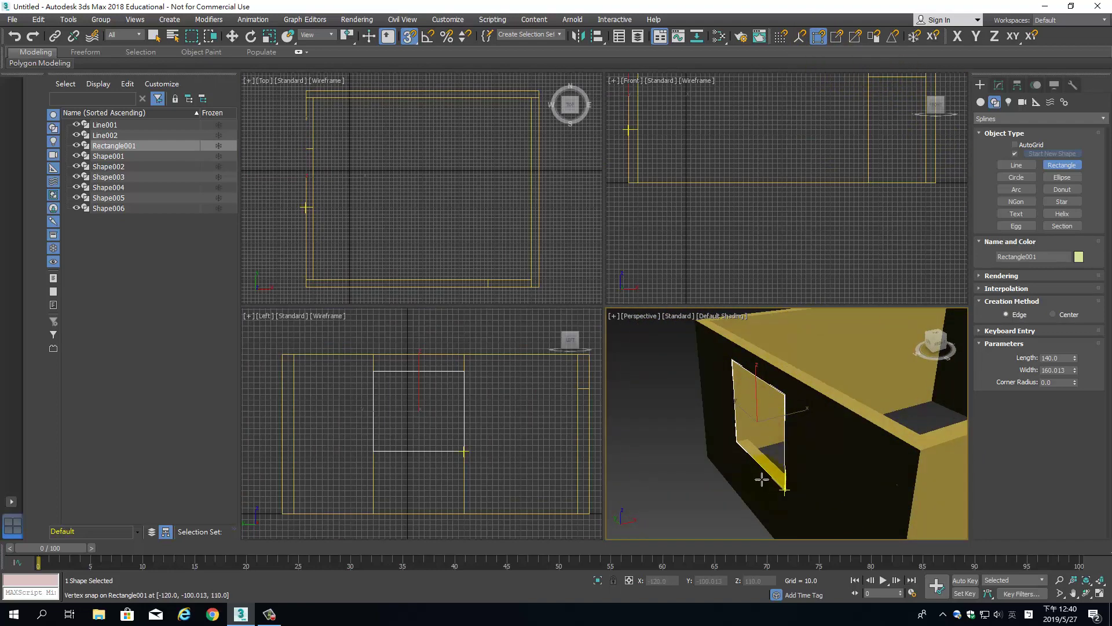
middle_click_drag(791, 497, 731, 483, "alt")
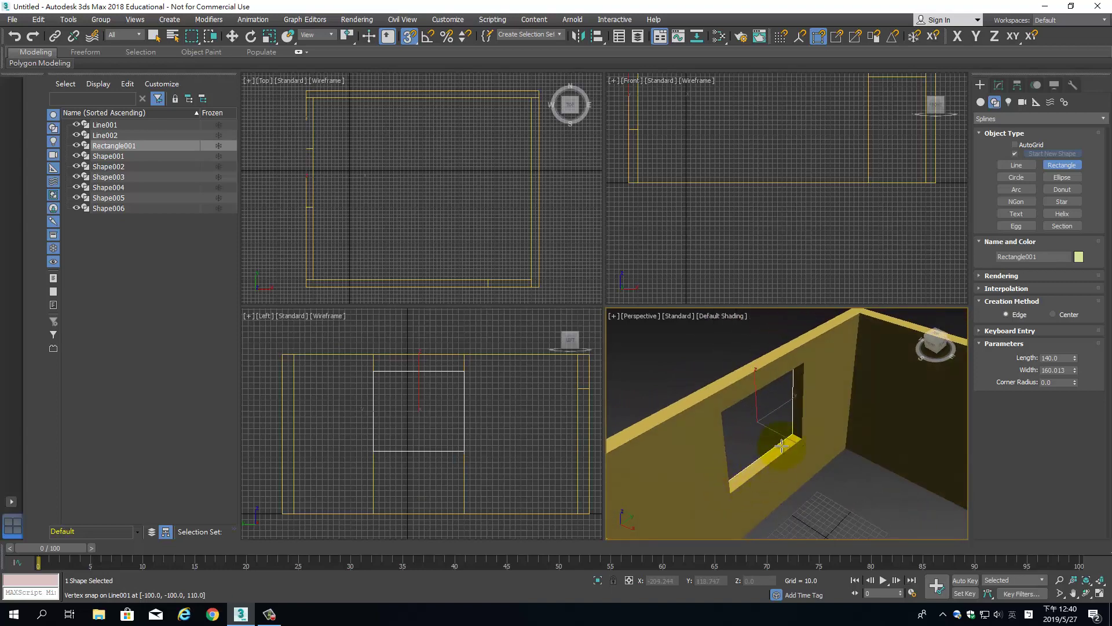
scroll(782, 445, "up", 5)
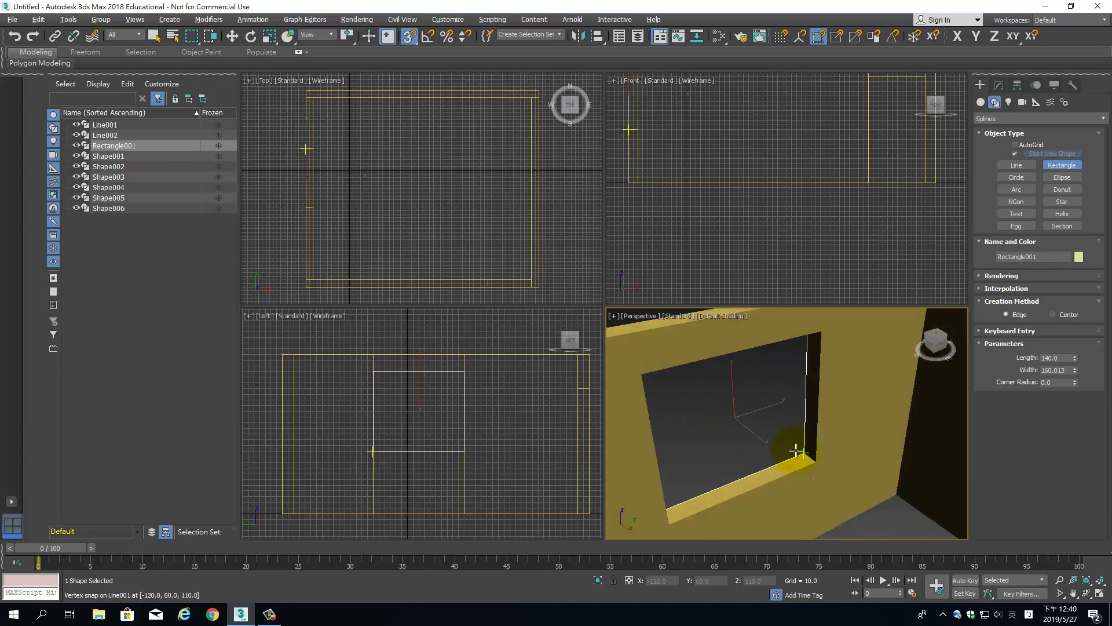
key("alt+w")
scroll(664, 372, "up", 2)
scroll(726, 343, "up", 3)
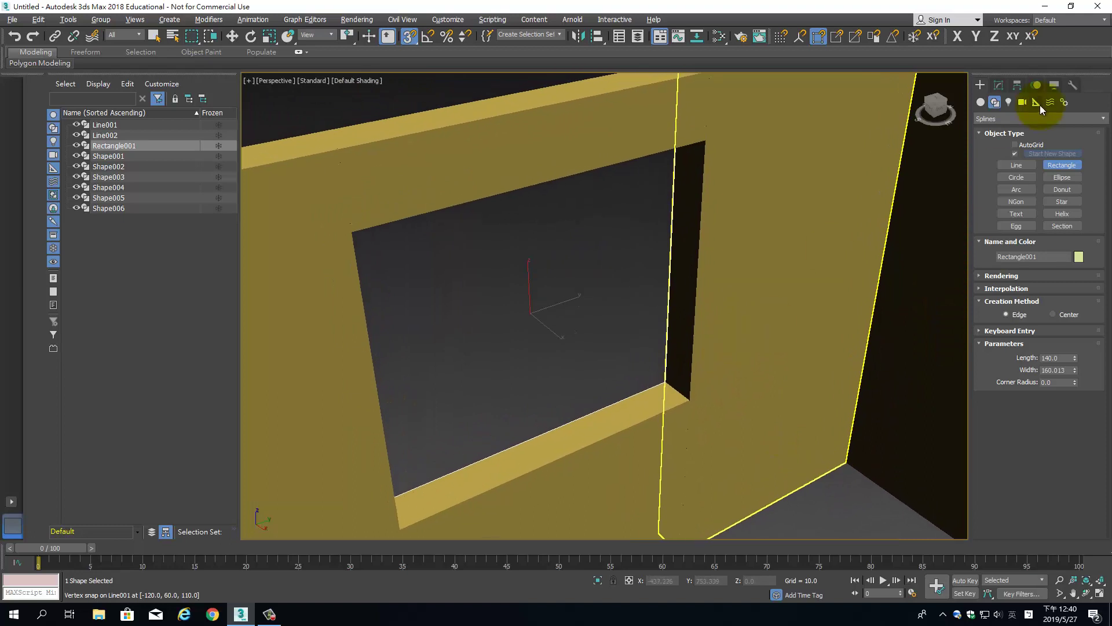
left_click(999, 85)
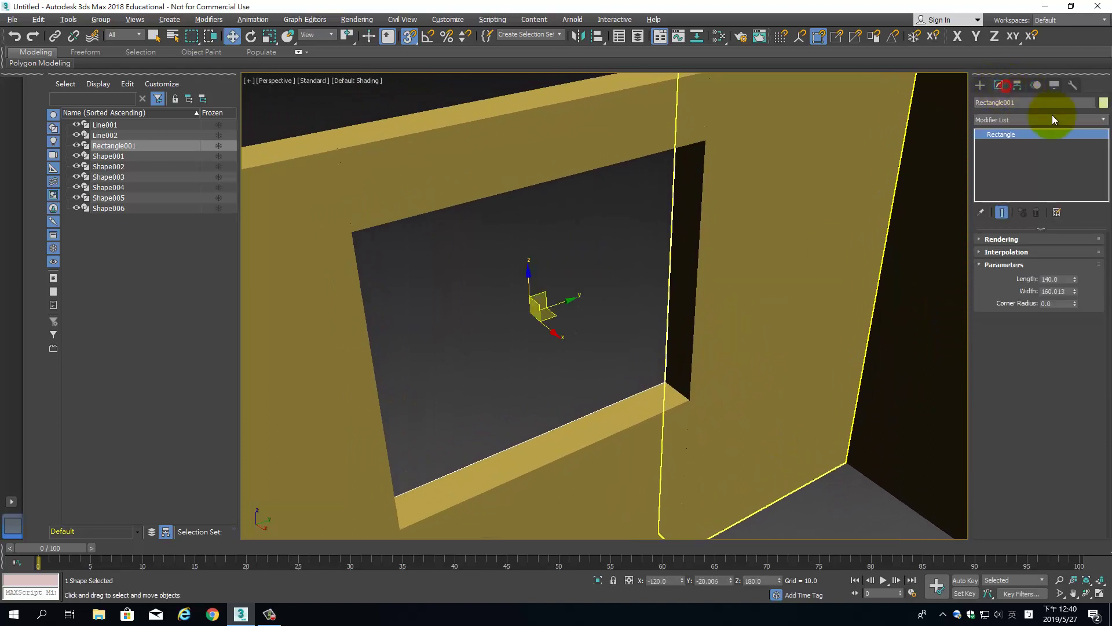
left_click(1103, 120)
scroll(1084, 231, "down", 15)
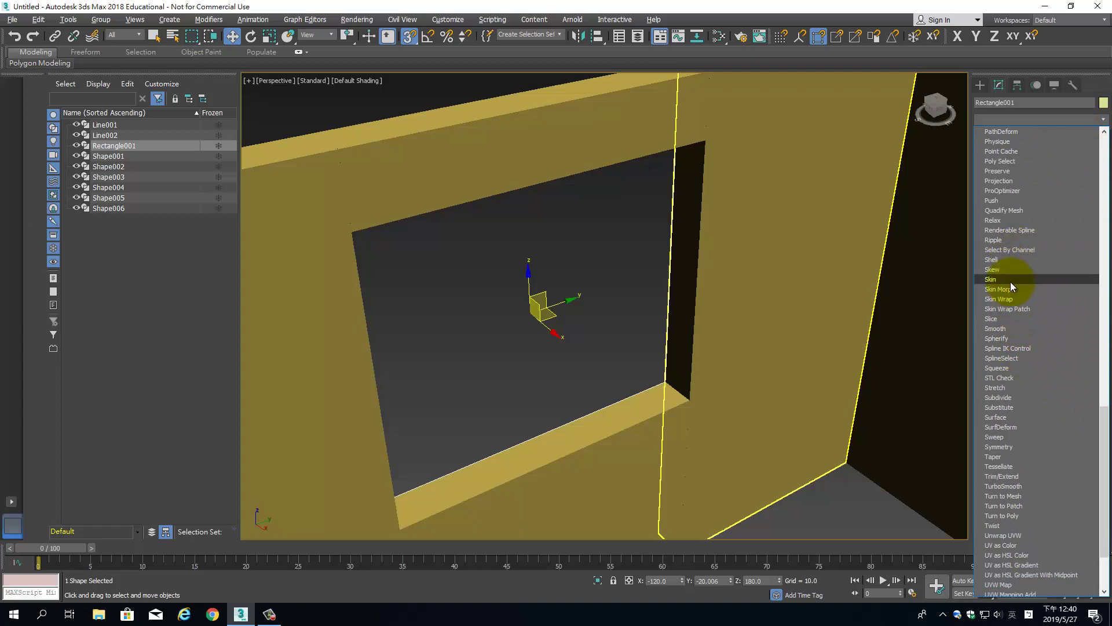
Apply a Sweep modifier to Rectangle001 and choose the built-in Tee section
left_click(1000, 437)
scroll(754, 344, "up", 1)
scroll(706, 342, "up", 3)
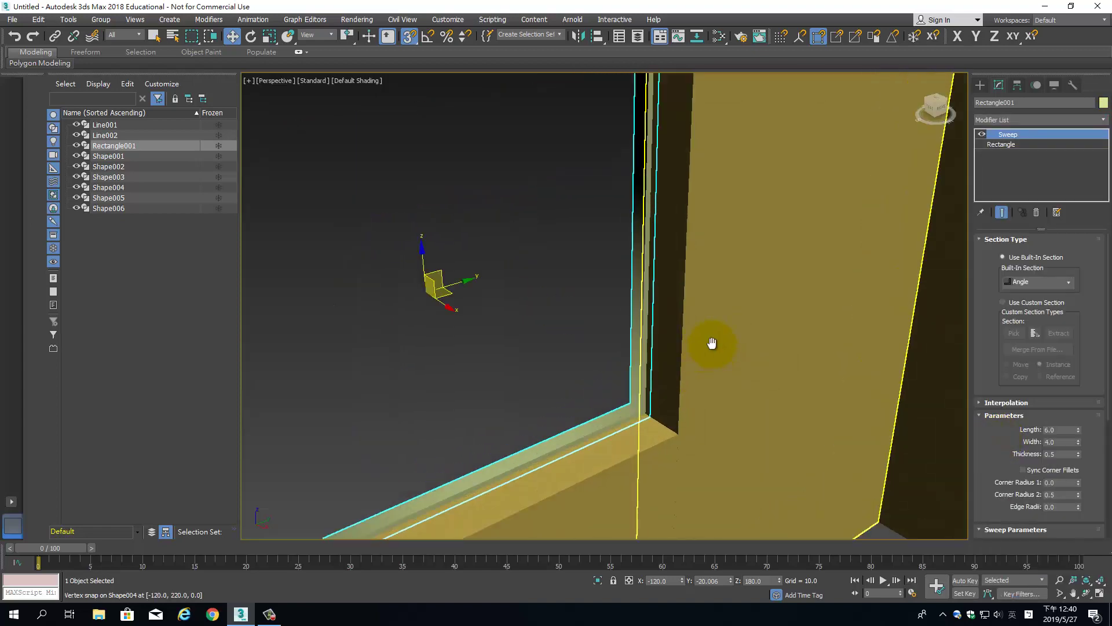
middle_click_drag(712, 343, 802, 290)
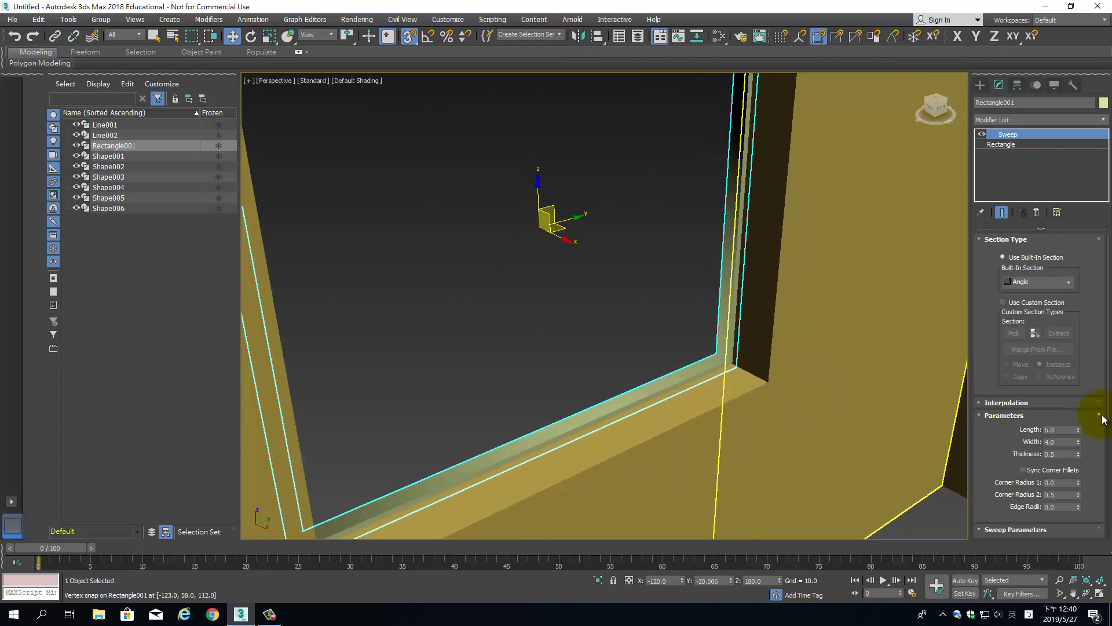
scroll(1095, 325, "down", 2)
scroll(1095, 337, "down", 3)
scroll(1095, 427, "down", 2)
scroll(1092, 492, "up", 5)
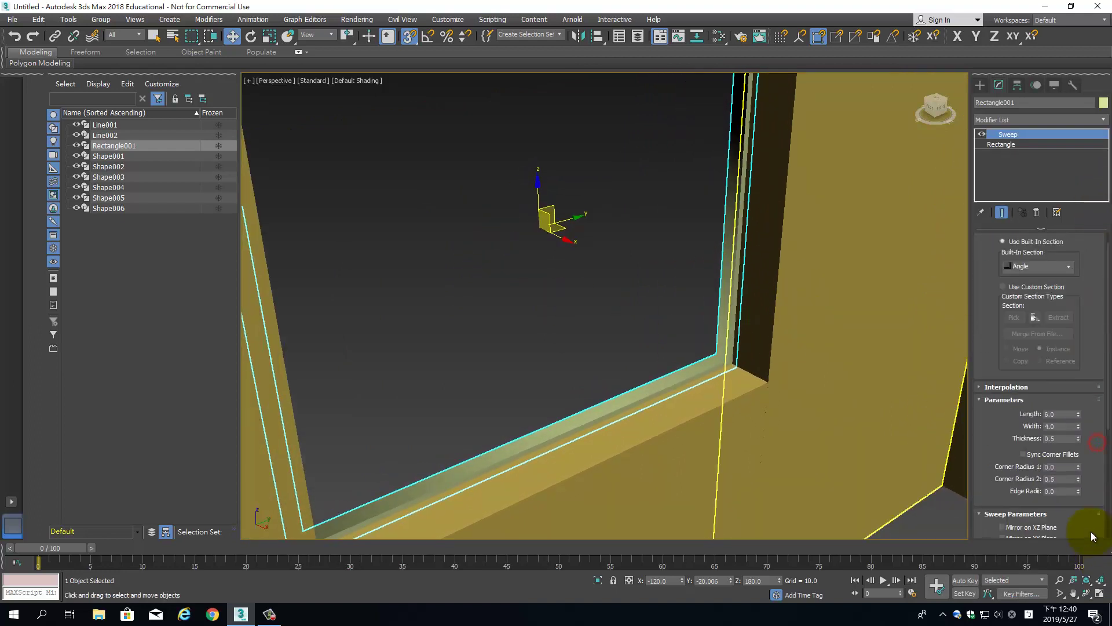
left_click(1068, 268)
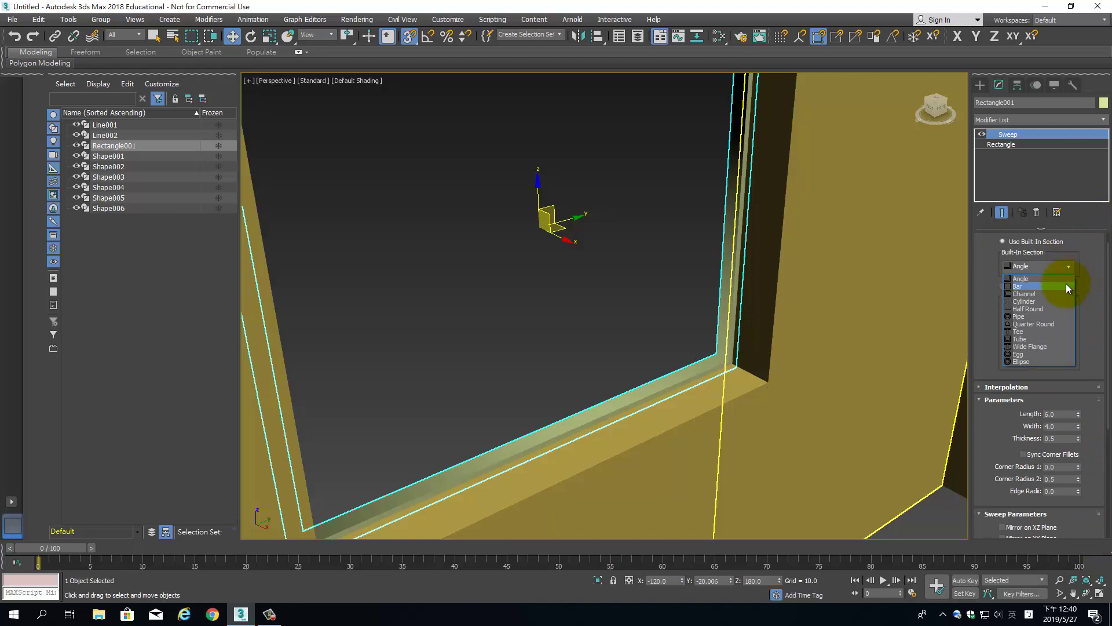
left_click(1030, 331)
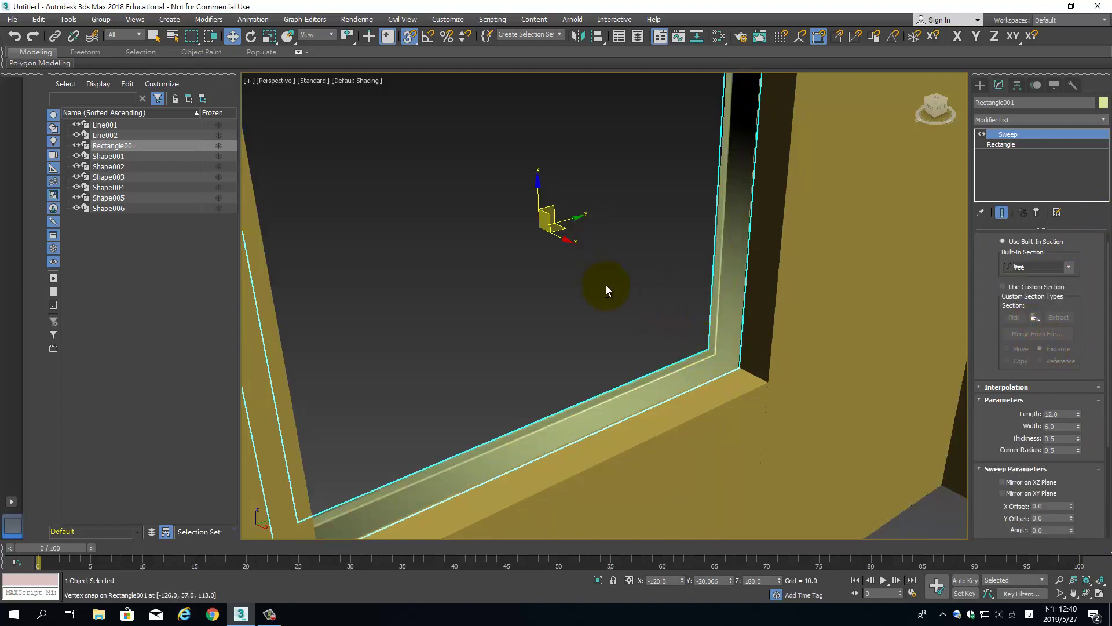
Set the Sweep angle to -90 degrees in the four-viewport layout
key("alt+w")
scroll(333, 173, "up", 4)
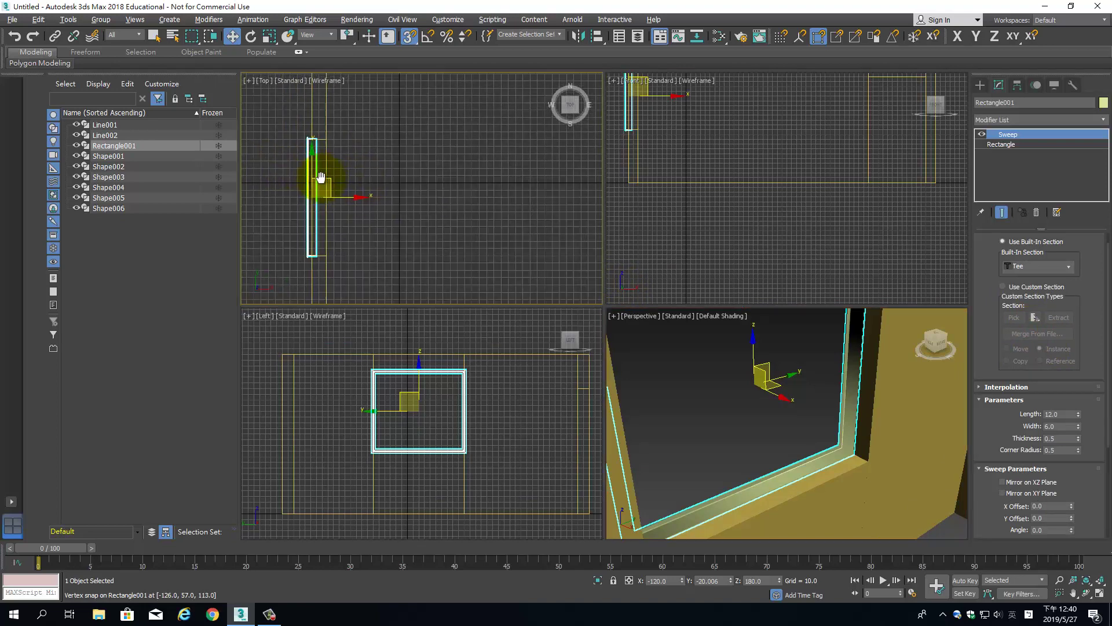
scroll(320, 177, "up", 3)
scroll(345, 178, "up", 2)
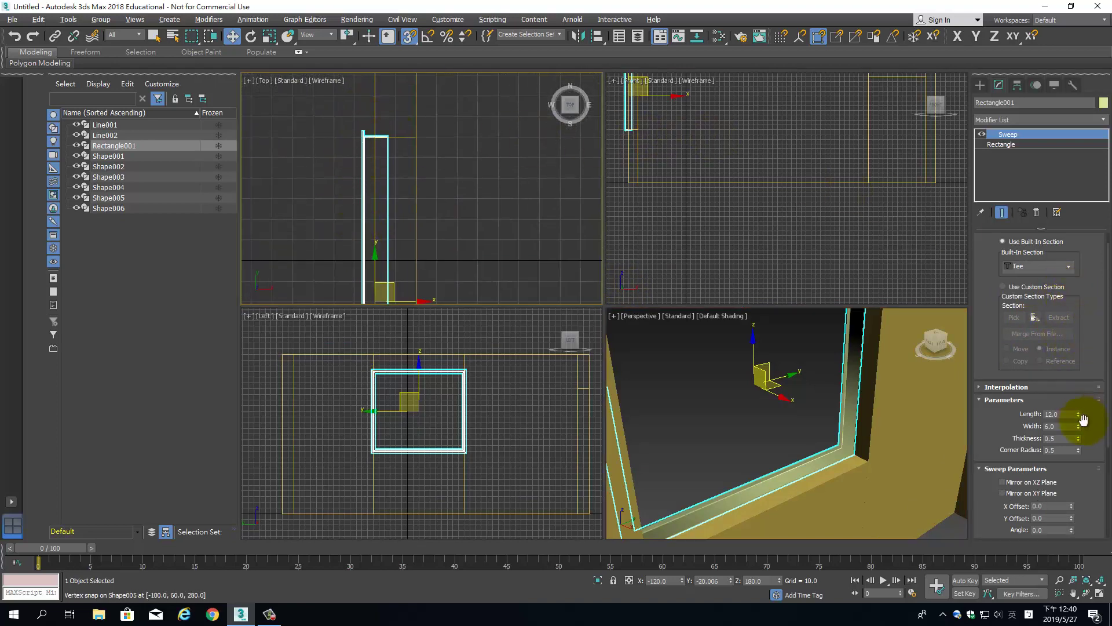
scroll(1090, 427, "down", 2)
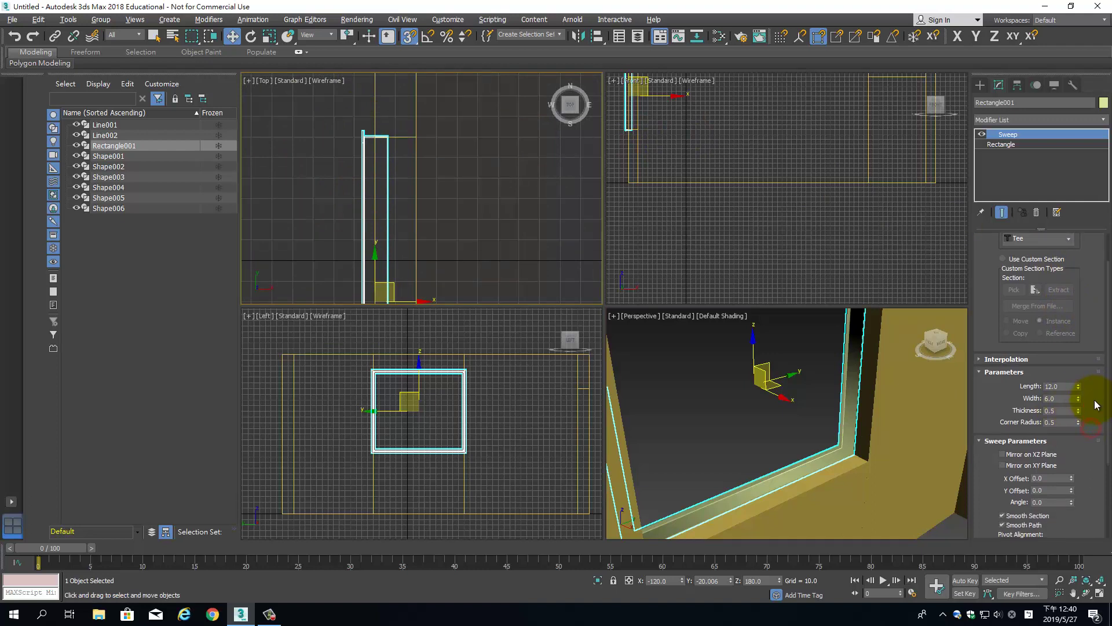
type("-90")
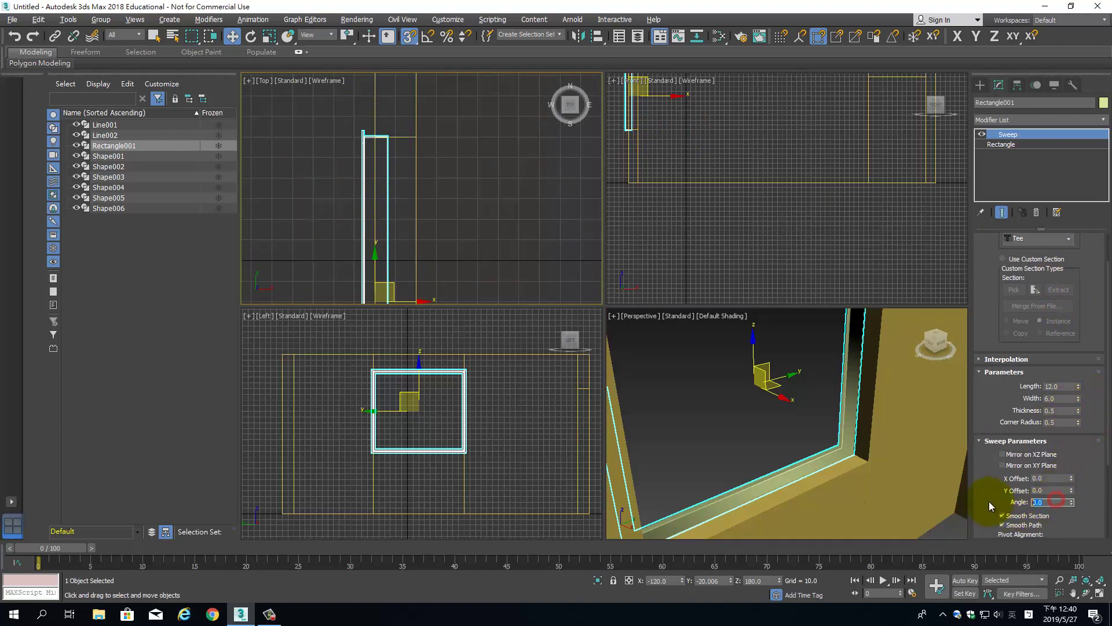
key("Return")
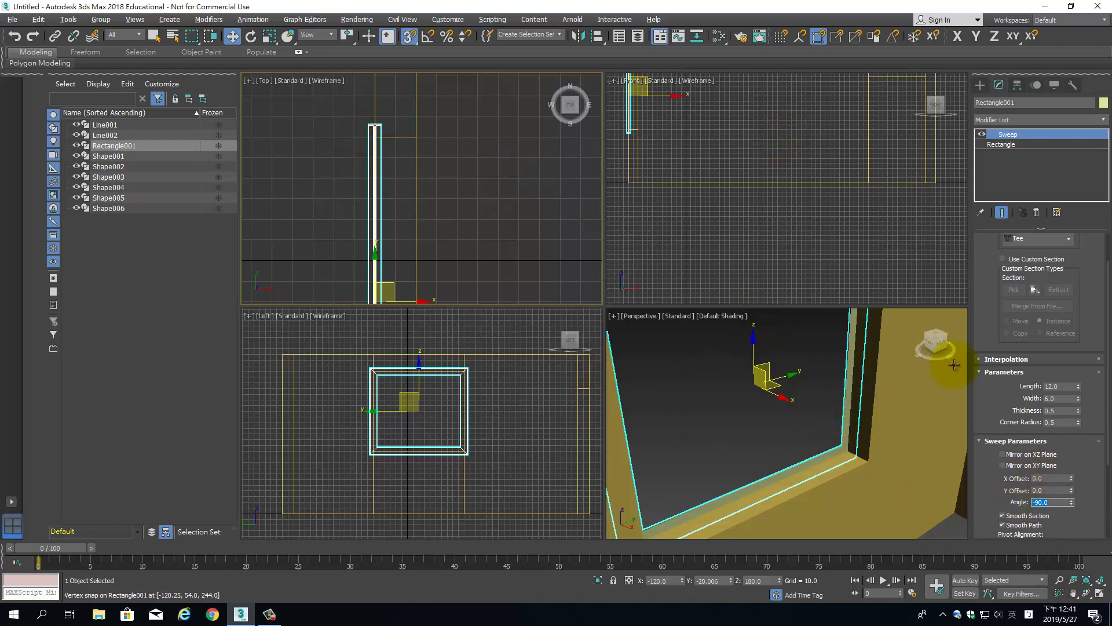
Set Pivot Alignment to right-middle and slide the frame left along X in Top view
mouse_move(954, 365)
middle_mouse_down()
mouse_move(740, 442)
mouse_move(814, 429)
mouse_move(742, 390)
middle_mouse_up()
scroll(814, 425, "down", 3)
scroll(841, 422, "up", 5)
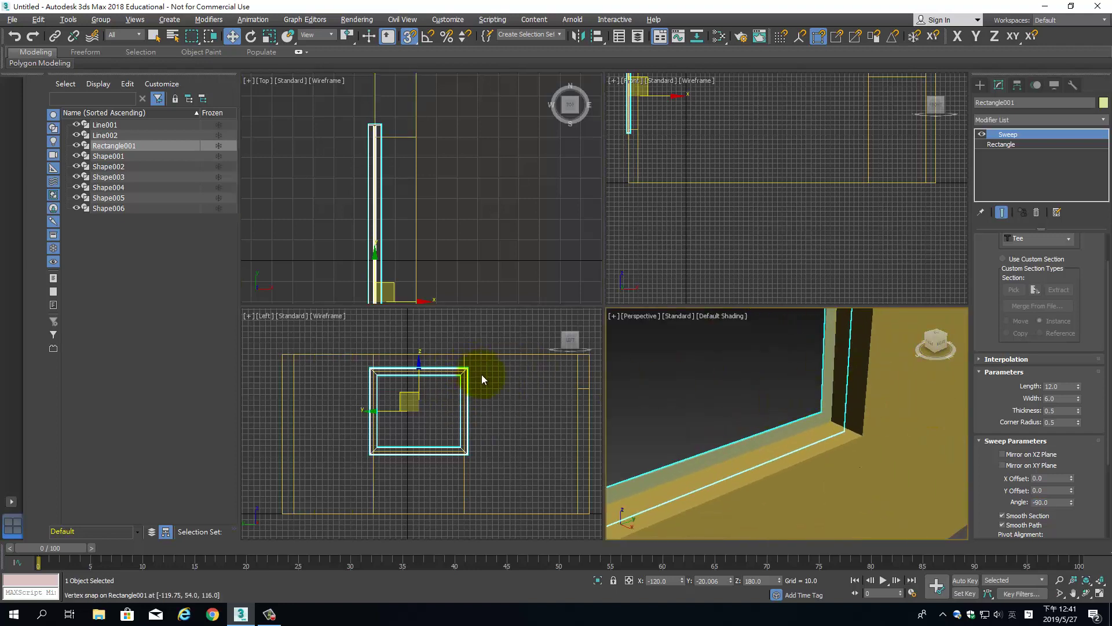
left_click_drag(1096, 288, 1093, 418)
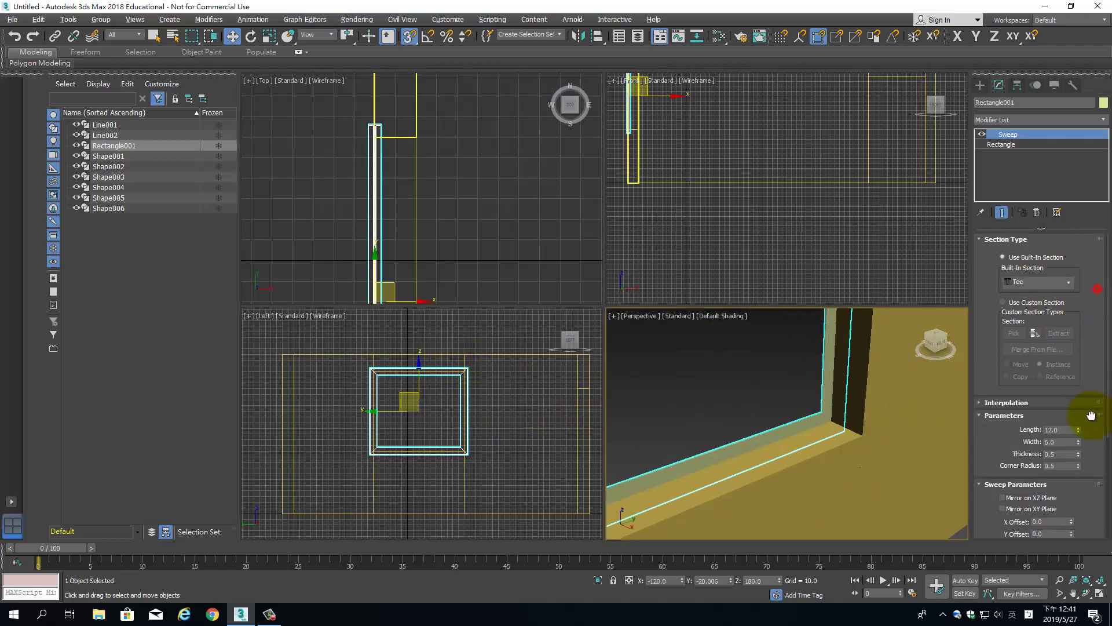
left_click_drag(1095, 367, 1084, 227)
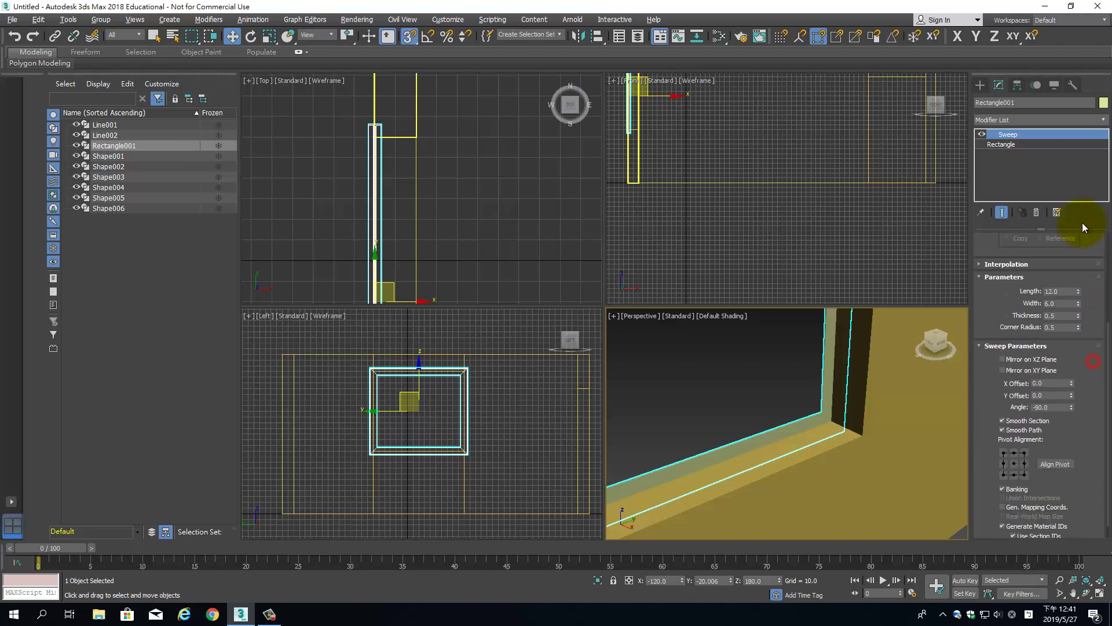
left_click(1024, 463)
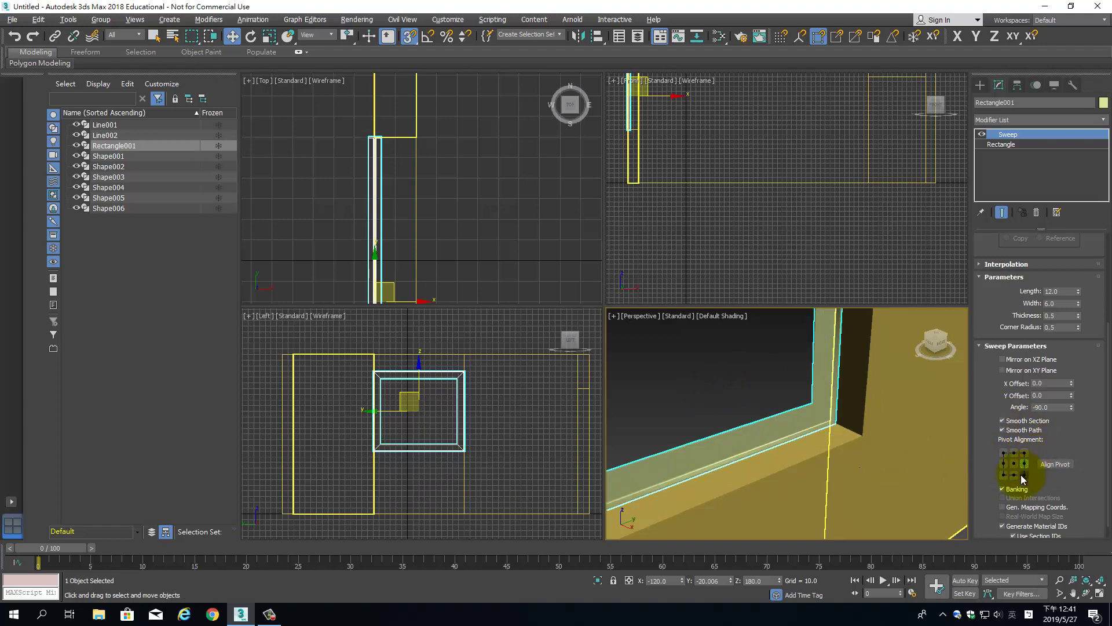
left_click(1024, 474)
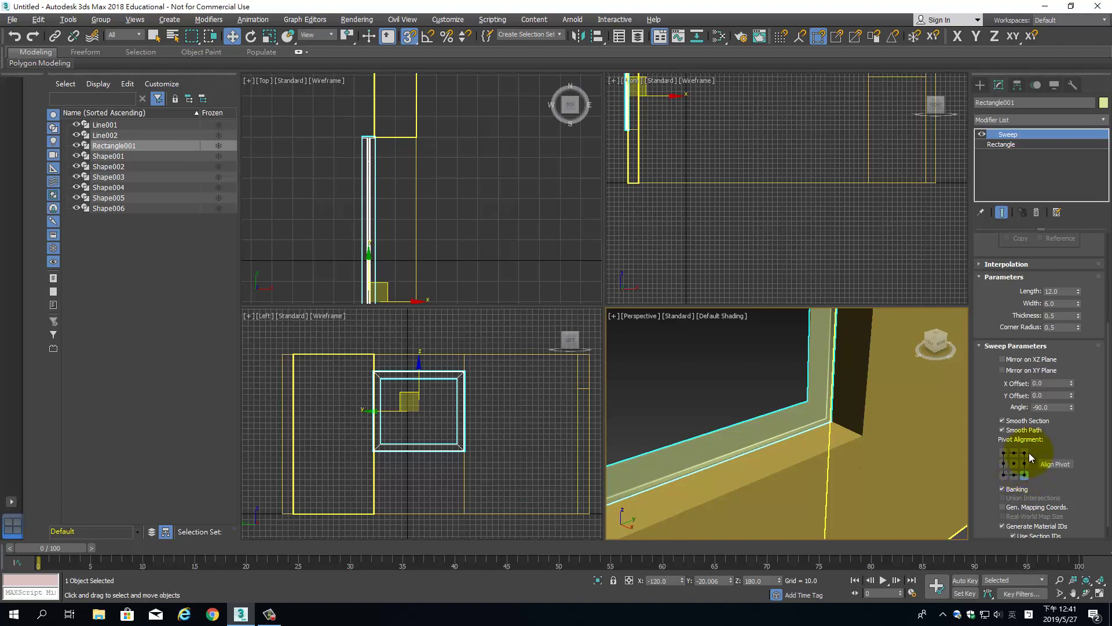
left_click(1025, 454)
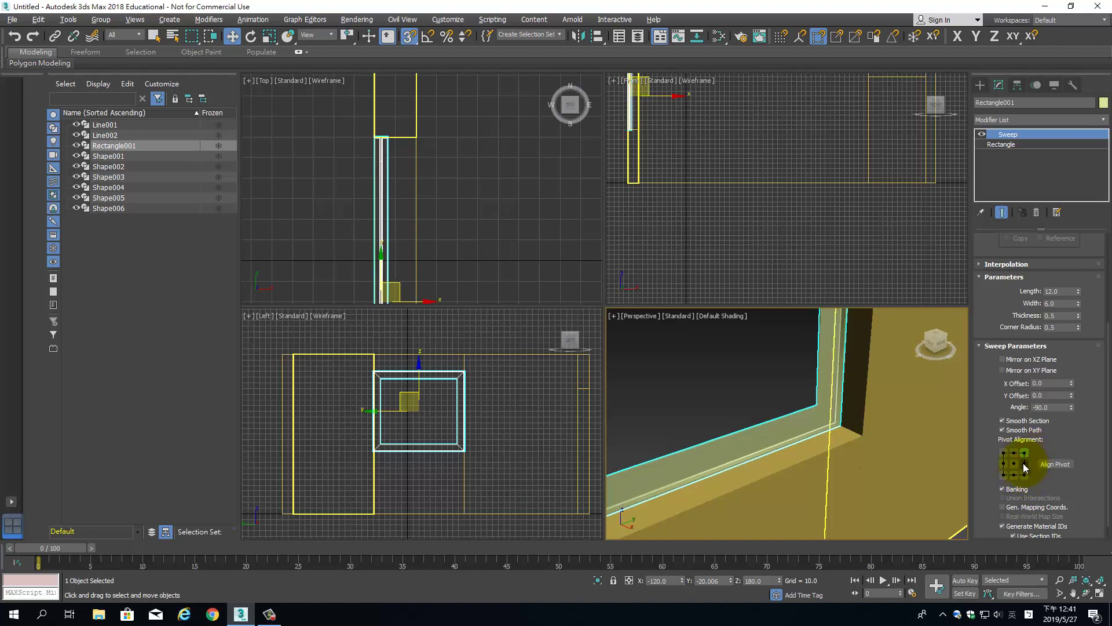
left_click(1024, 463)
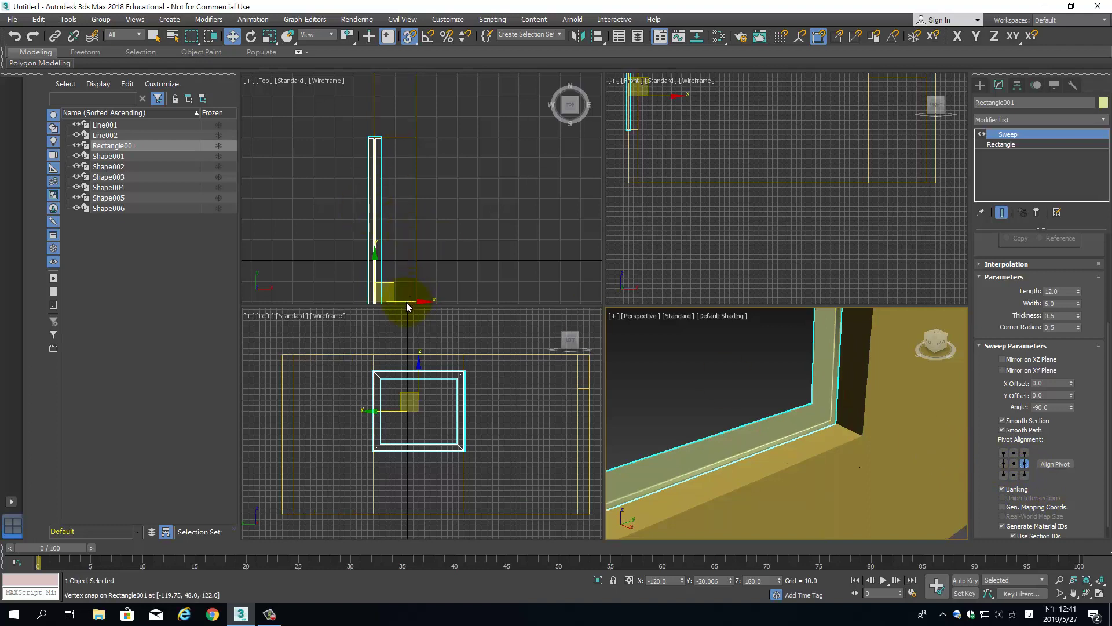
middle_click_drag(454, 277, 424, 247)
mouse_move(424, 255)
left_mouse_down()
mouse_move(454, 251)
mouse_move(410, 251)
mouse_move(482, 270)
mouse_move(450, 266)
mouse_move(472, 282)
left_mouse_up()
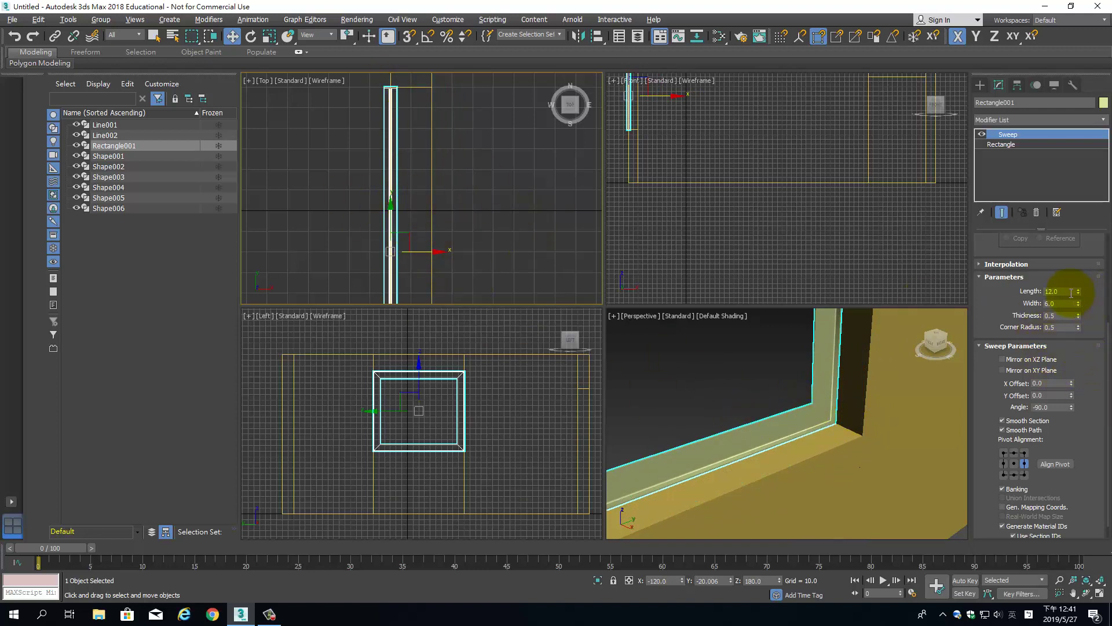
Adjust the Tee profile's length, width and thickness spinners while previewing the frame
key("Return")
left_click_drag(1079, 291, 1080, 300)
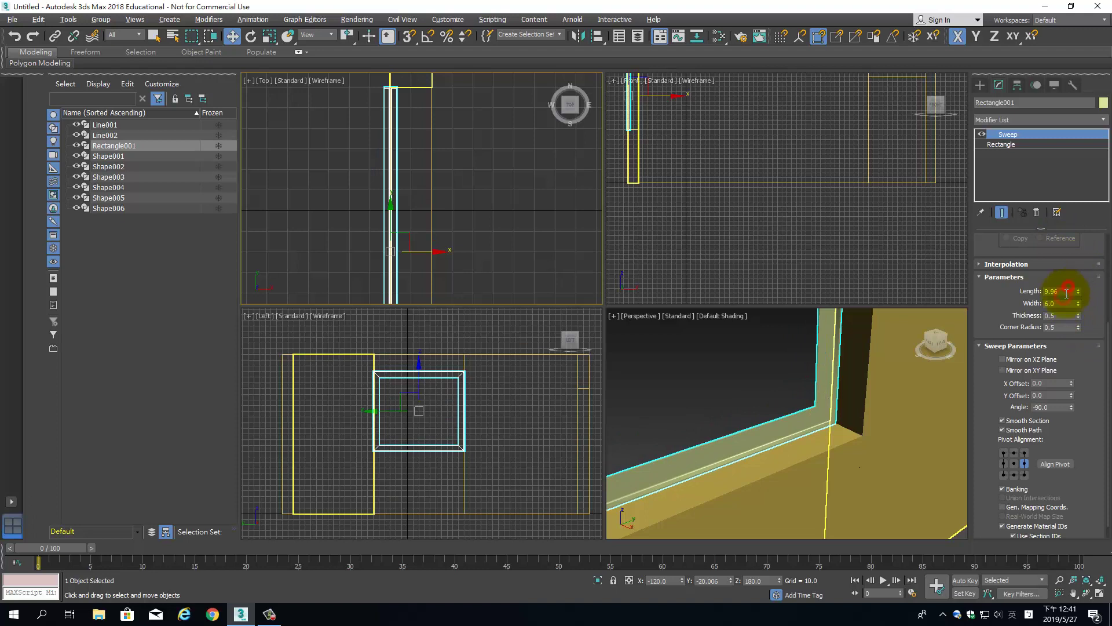
double_click(1066, 293)
type("10")
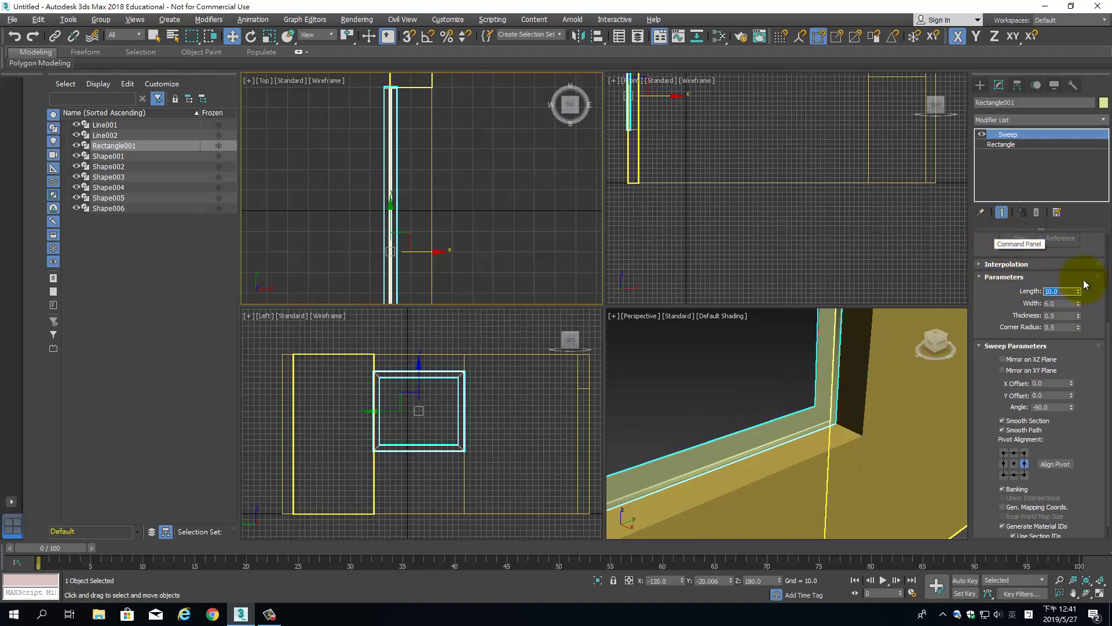
left_click_drag(1080, 317, 1072, 139)
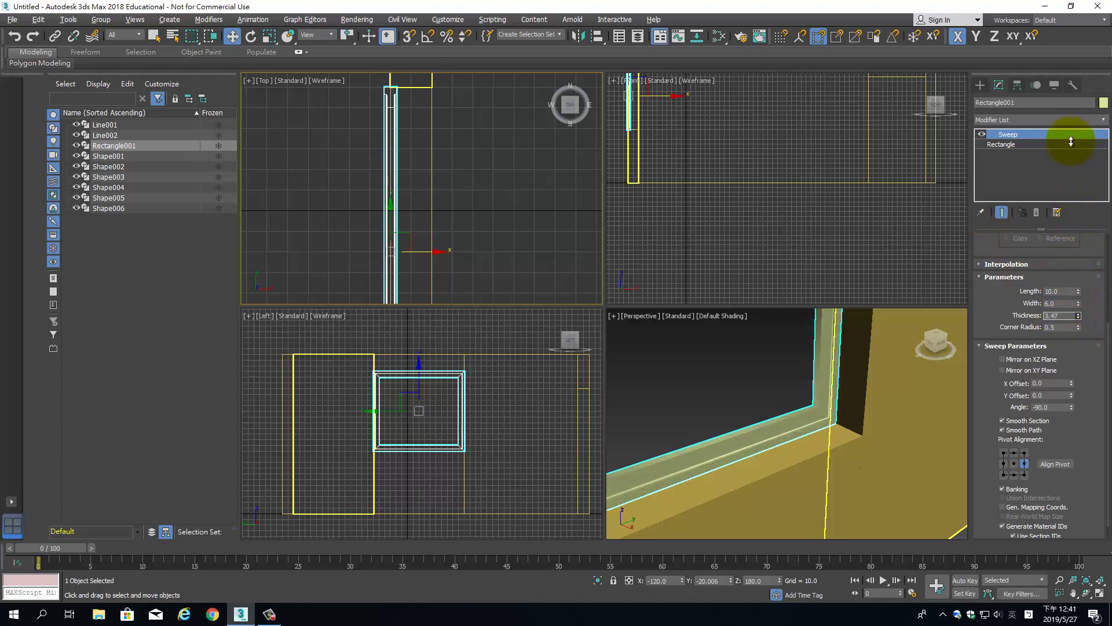
scroll(795, 425, "up", 2)
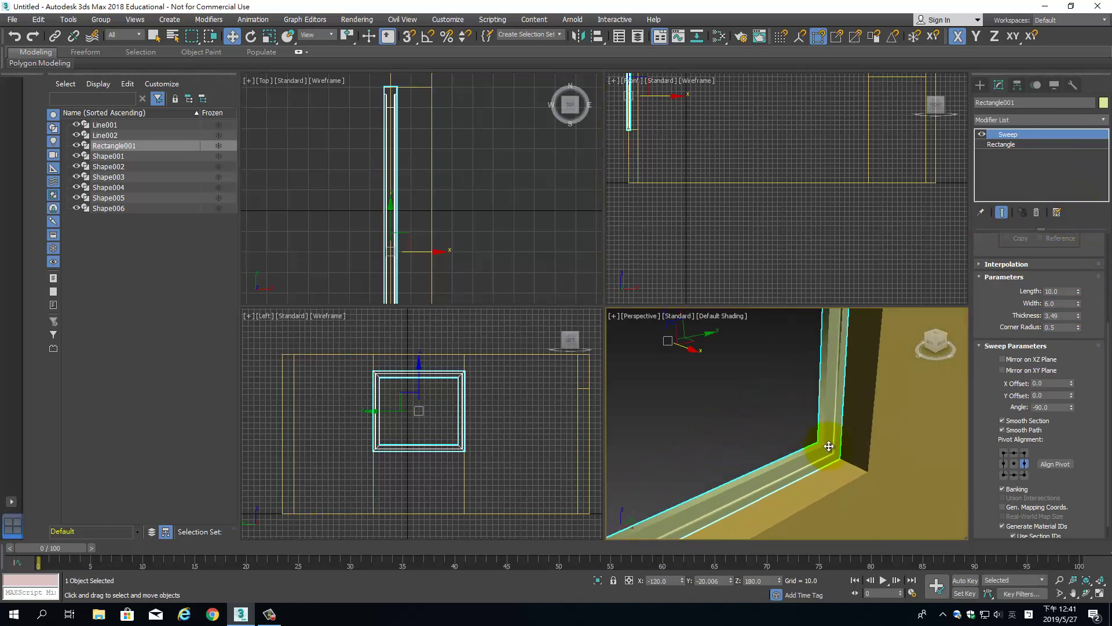
key("alt+w")
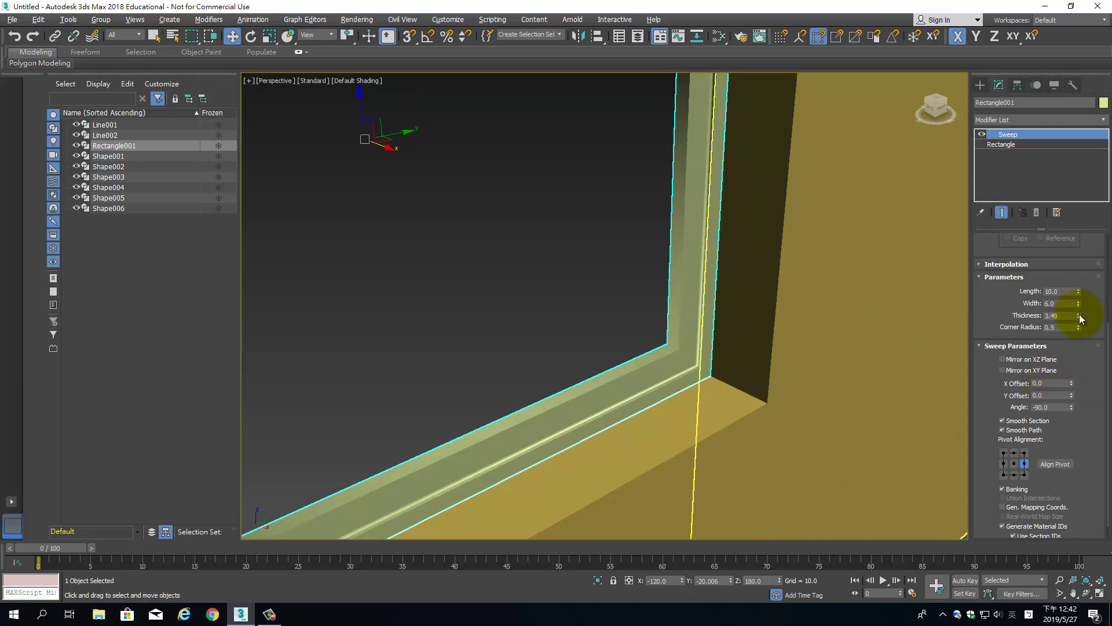
mouse_move(1079, 318)
left_mouse_down()
mouse_move(1062, 229)
mouse_move(1073, 285)
left_mouse_up()
mouse_move(838, 388)
middle_mouse_down("alt")
mouse_move(658, 405)
mouse_move(743, 403)
mouse_move(628, 377)
mouse_move(601, 385)
mouse_move(636, 377)
mouse_move(510, 380)
mouse_move(700, 389)
mouse_move(477, 377)
mouse_move(748, 393)
middle_mouse_up("alt")
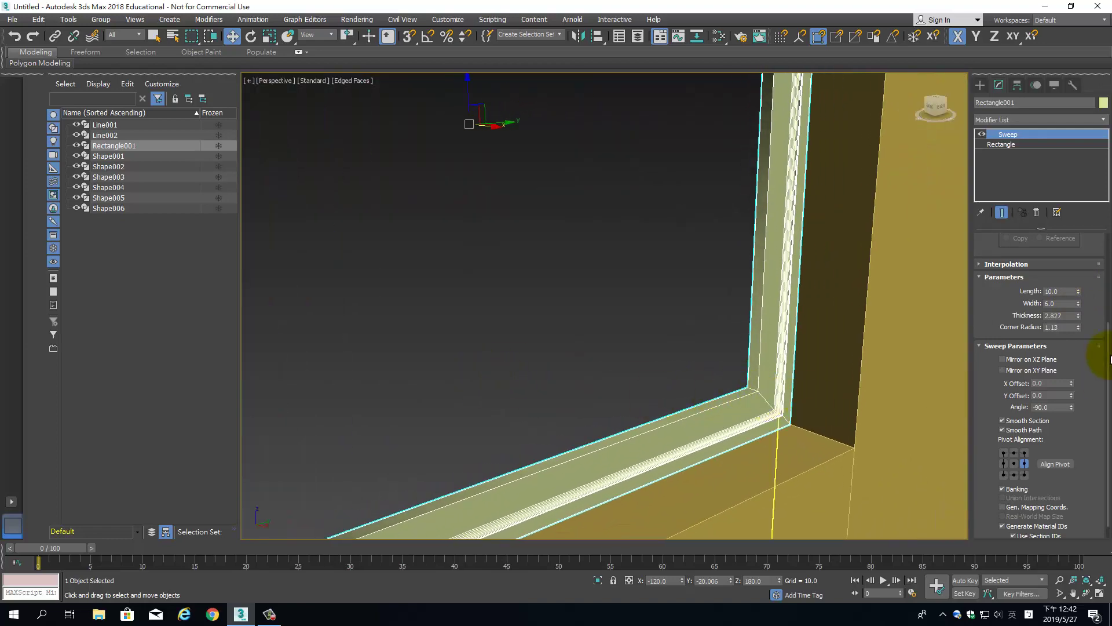
mouse_move(1080, 307)
left_mouse_down()
mouse_move(1063, 189)
mouse_move(1063, 218)
mouse_move(1067, 170)
mouse_move(1093, 139)
mouse_move(1085, 178)
left_mouse_up()
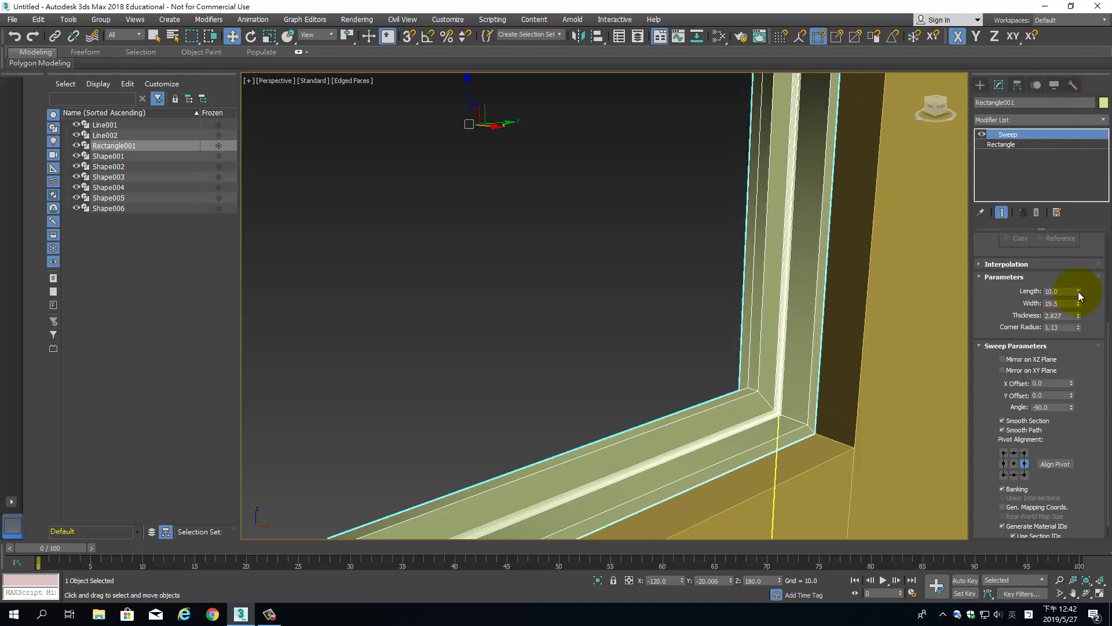
mouse_move(1078, 296)
left_mouse_down()
mouse_move(1053, 179)
mouse_move(1075, 313)
mouse_move(1072, 268)
mouse_move(1083, 287)
mouse_move(1033, 211)
mouse_move(1085, 336)
left_mouse_up()
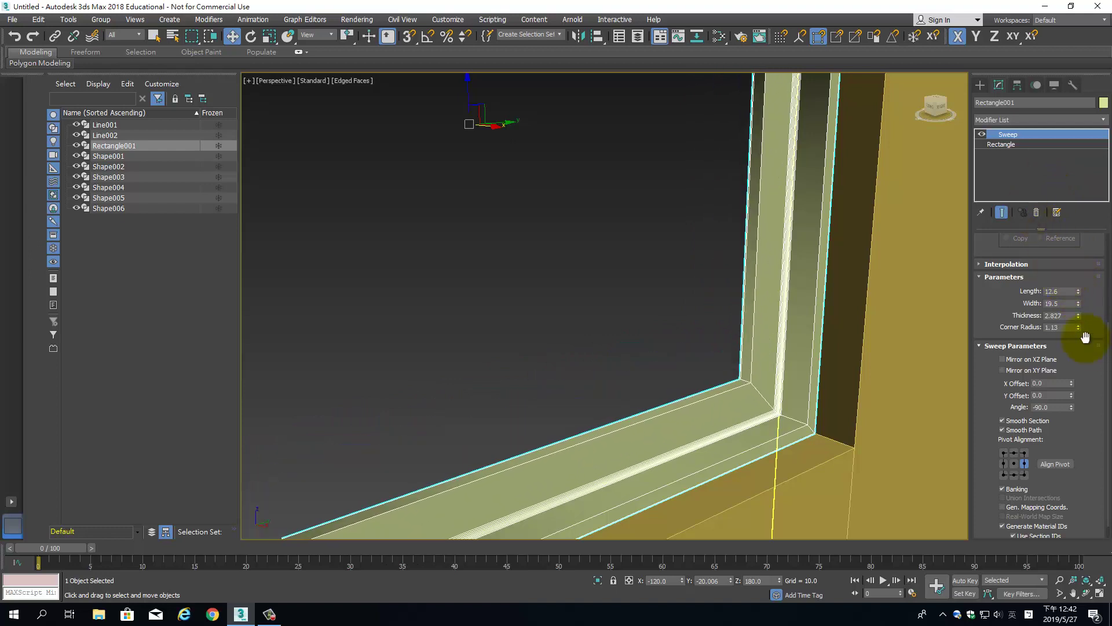
Enter Width 10, Length 10, Thickness 3 and Corner Radius 1 for the Tee profile
left_click(1069, 302)
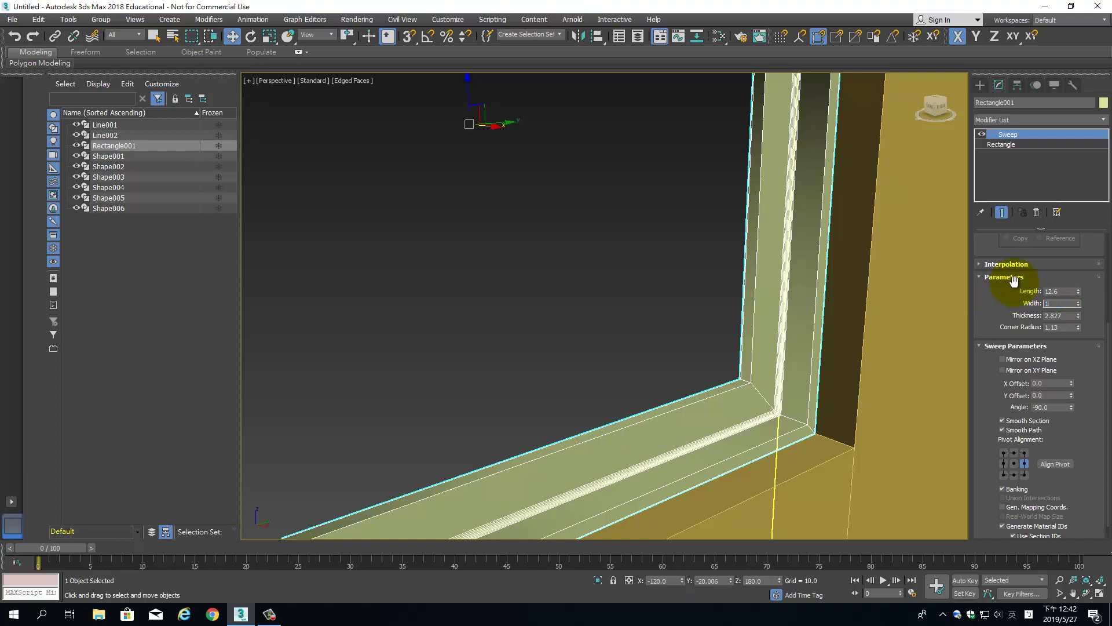
type("0")
key("Return")
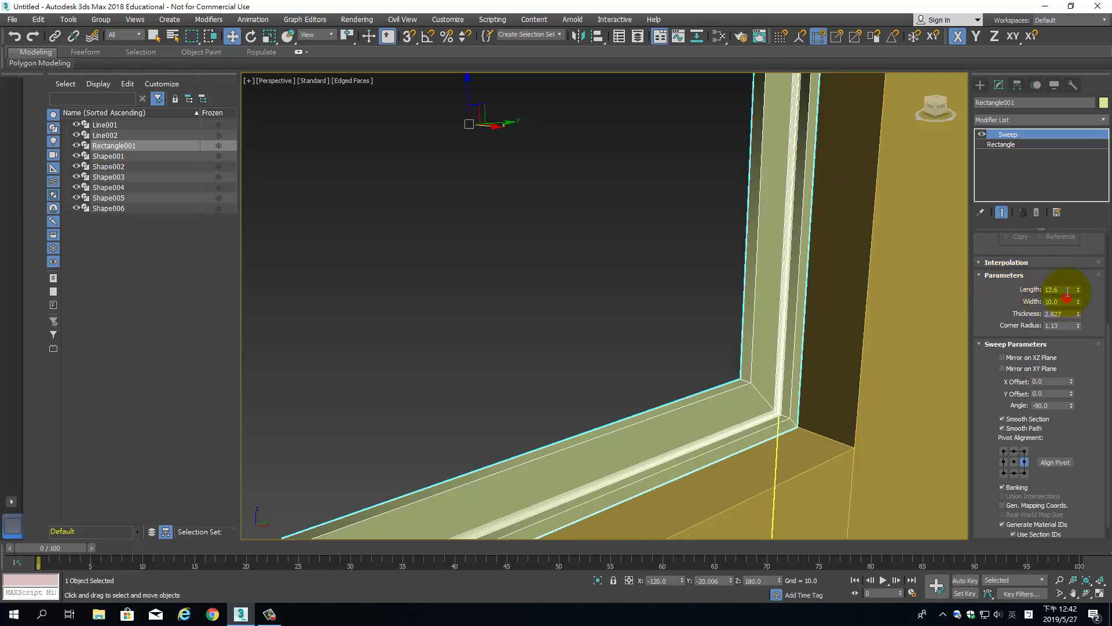
left_click(1066, 290)
type("10")
key("Return")
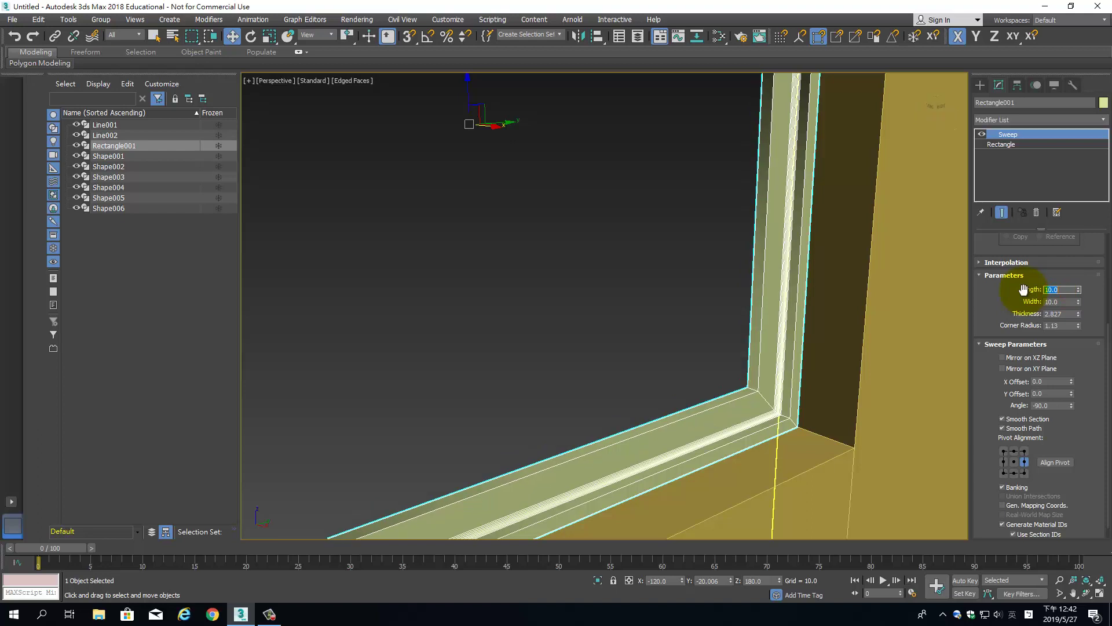
left_click(1073, 313)
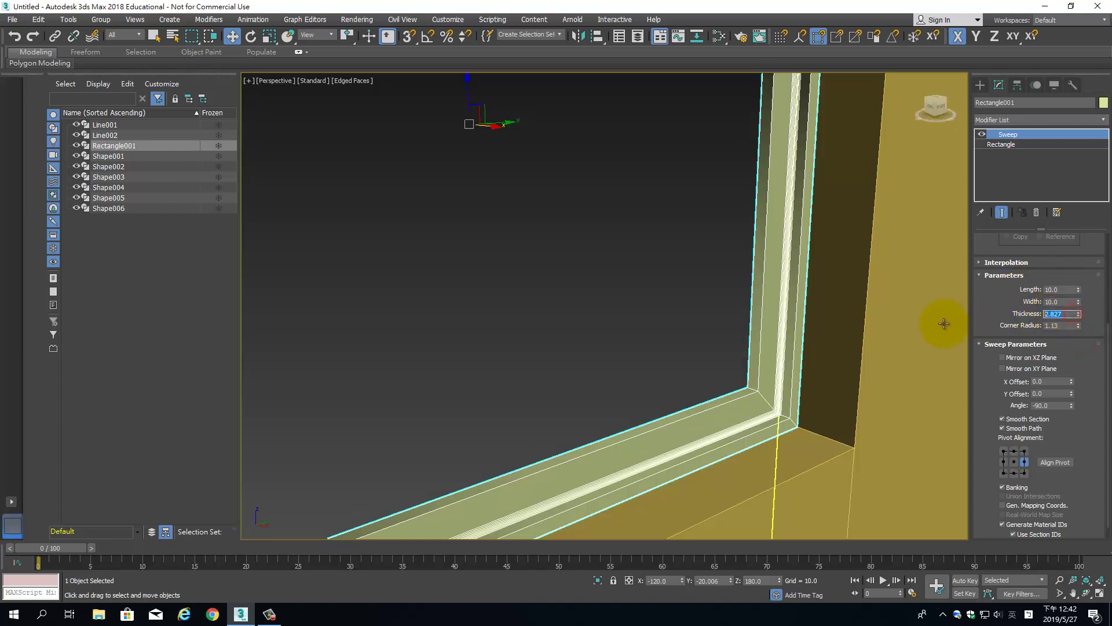
type("3")
key("Return")
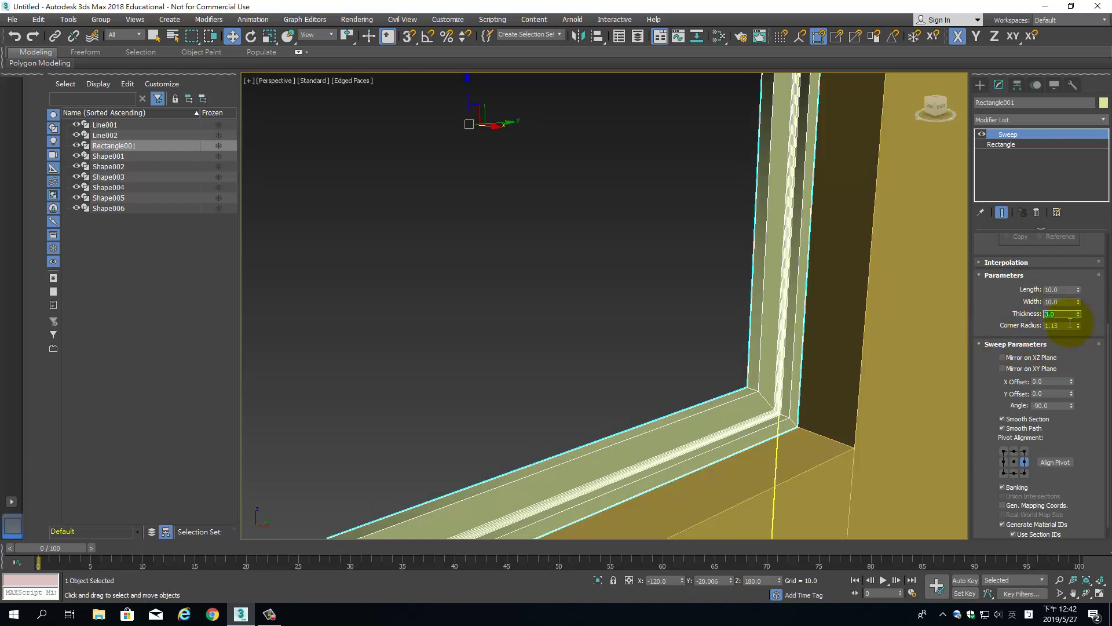
left_click(1066, 325)
type("1")
key("Return")
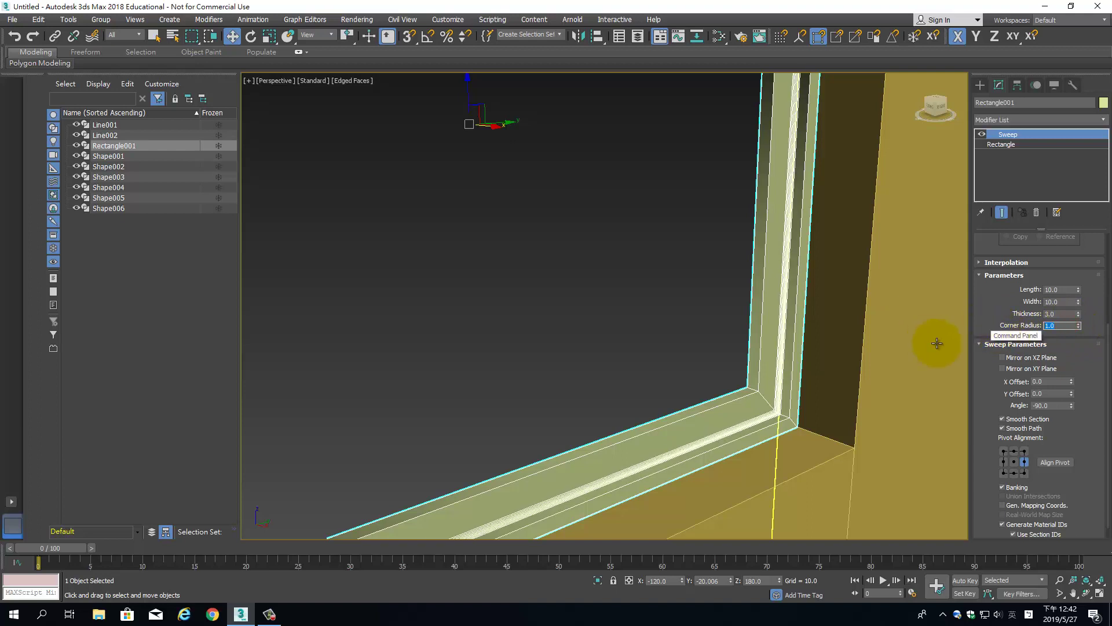
Turn off edged faces and select the swept window frame Rectangle001
left_click(631, 339)
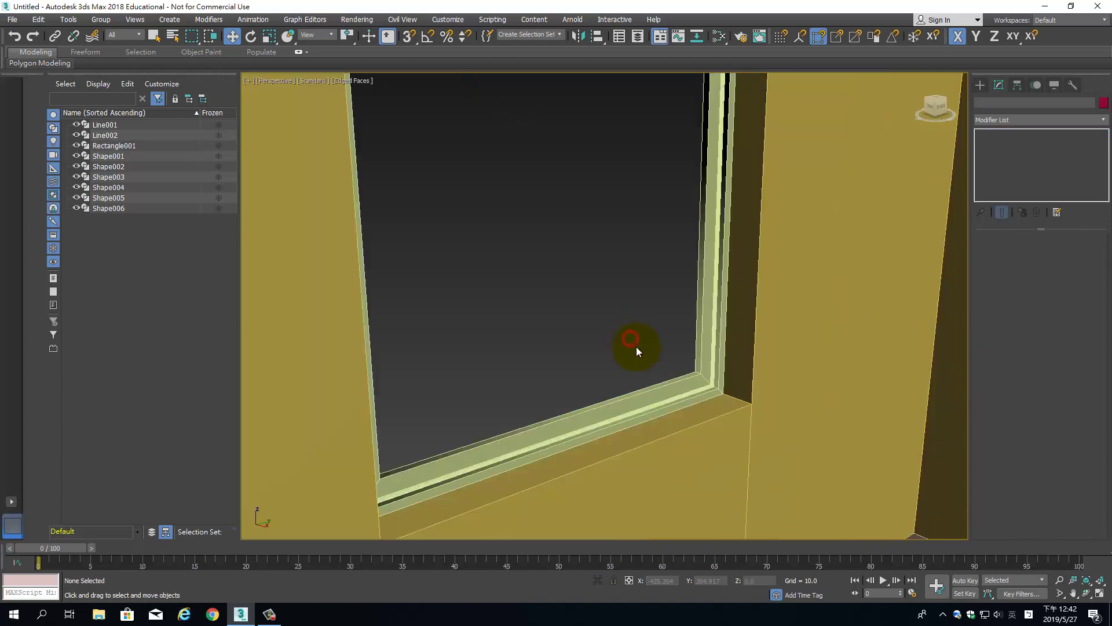
scroll(636, 346, "down", 3)
key("F4")
middle_click_drag(626, 343, 645, 345, "alt")
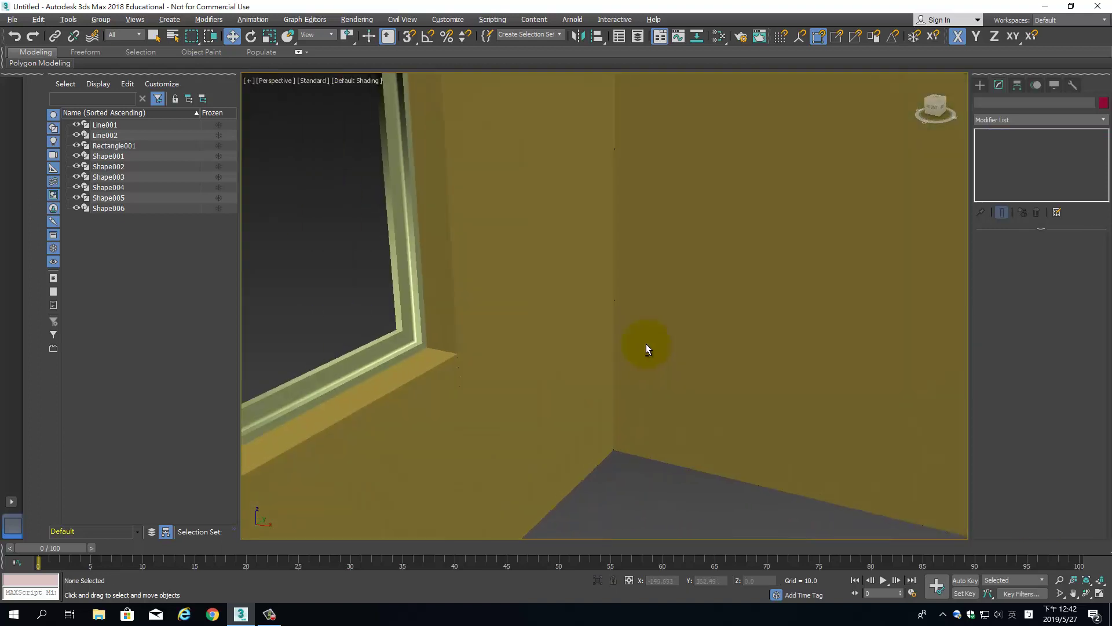
left_click(397, 350)
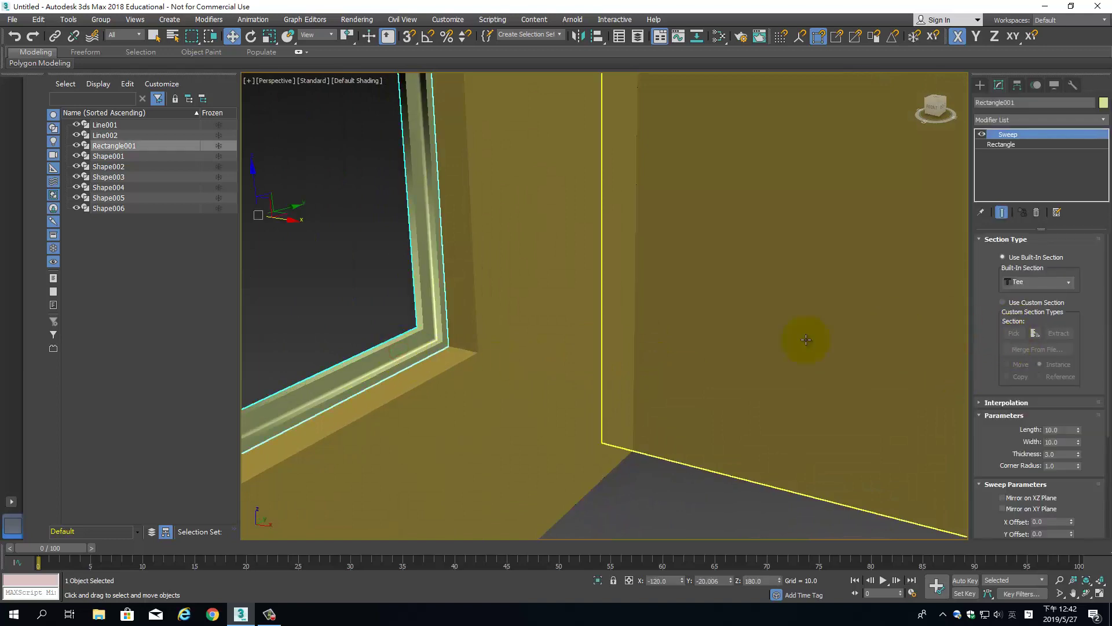
left_click(1054, 465)
type("0")
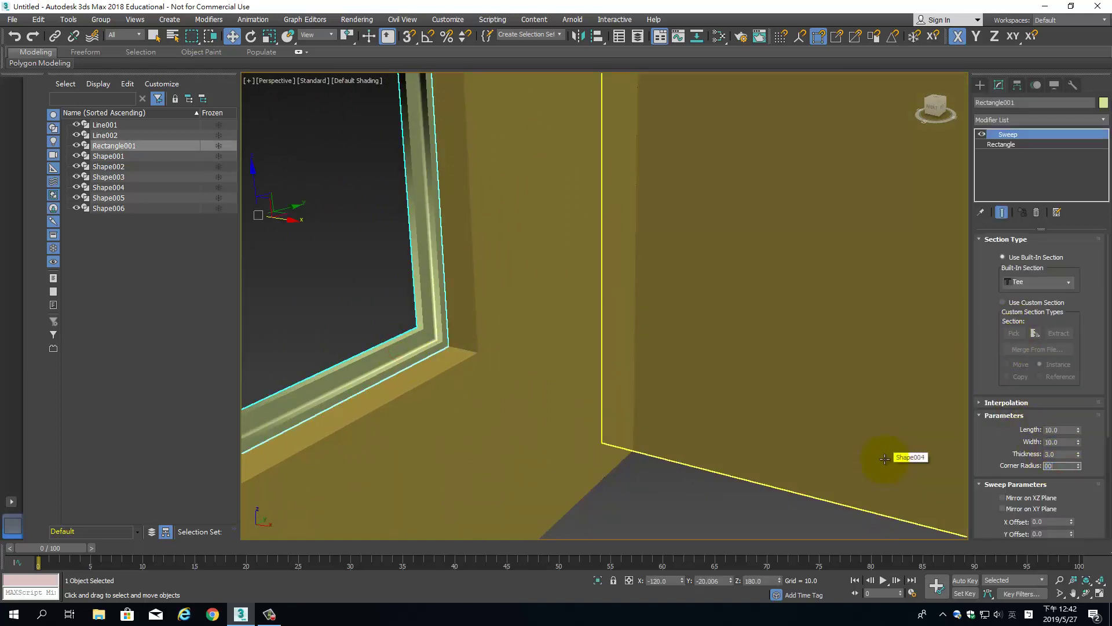
mouse_move(405, 377)
middle_mouse_down()
mouse_move(608, 405)
mouse_move(589, 405)
mouse_move(615, 397)
mouse_move(514, 398)
mouse_move(584, 405)
mouse_move(622, 397)
middle_mouse_up()
Align the frame to the wall on X Position using Center to Center
key("alt+a")
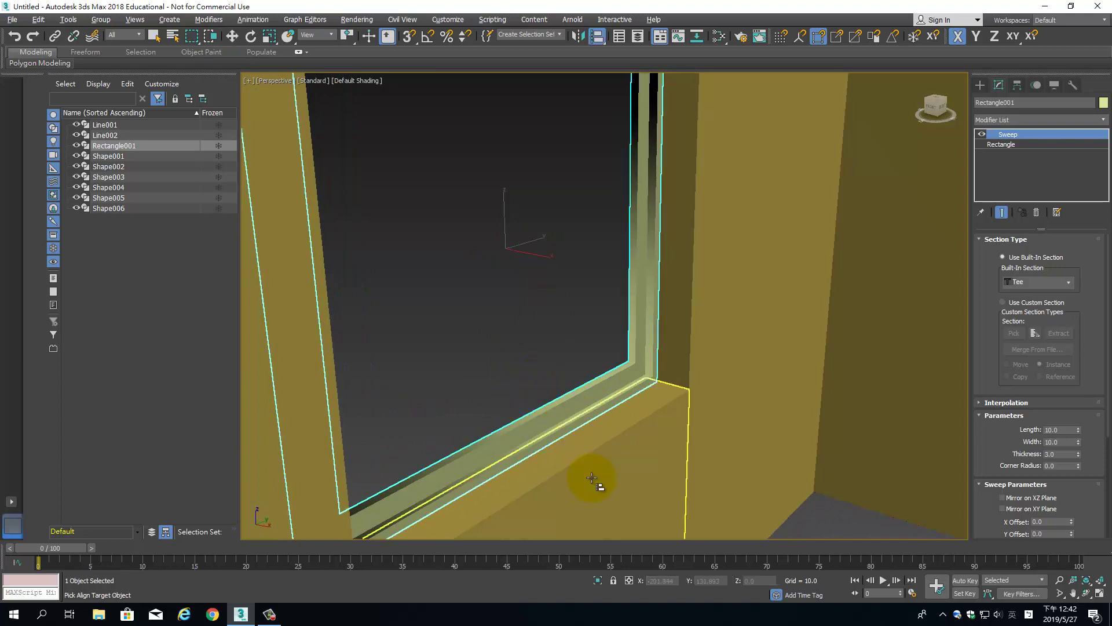
left_click(584, 470)
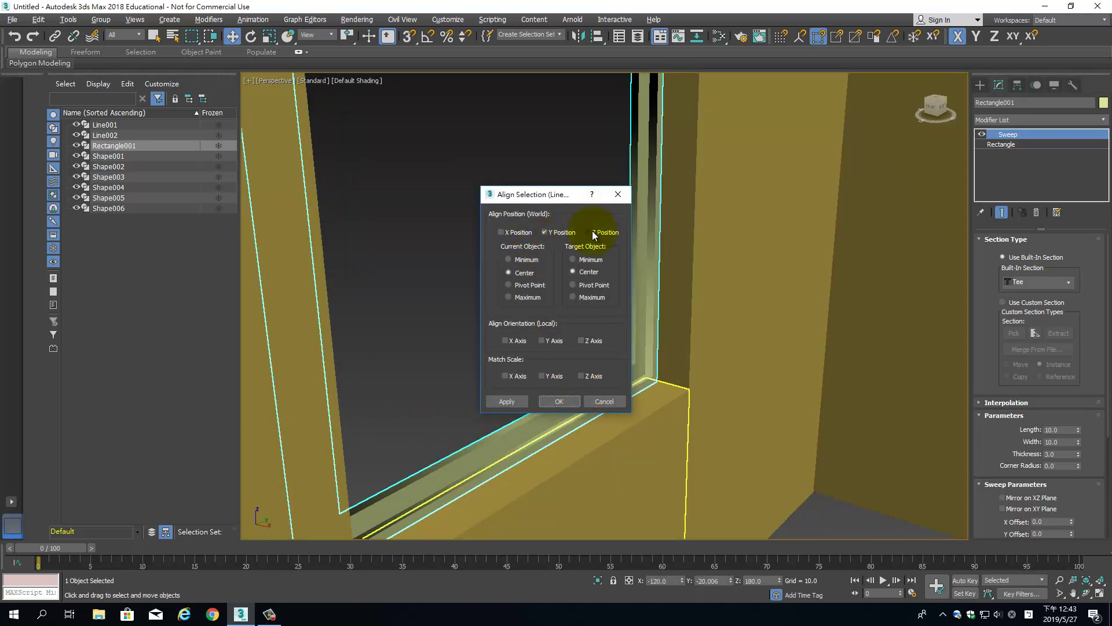
left_click_drag(562, 194, 778, 181)
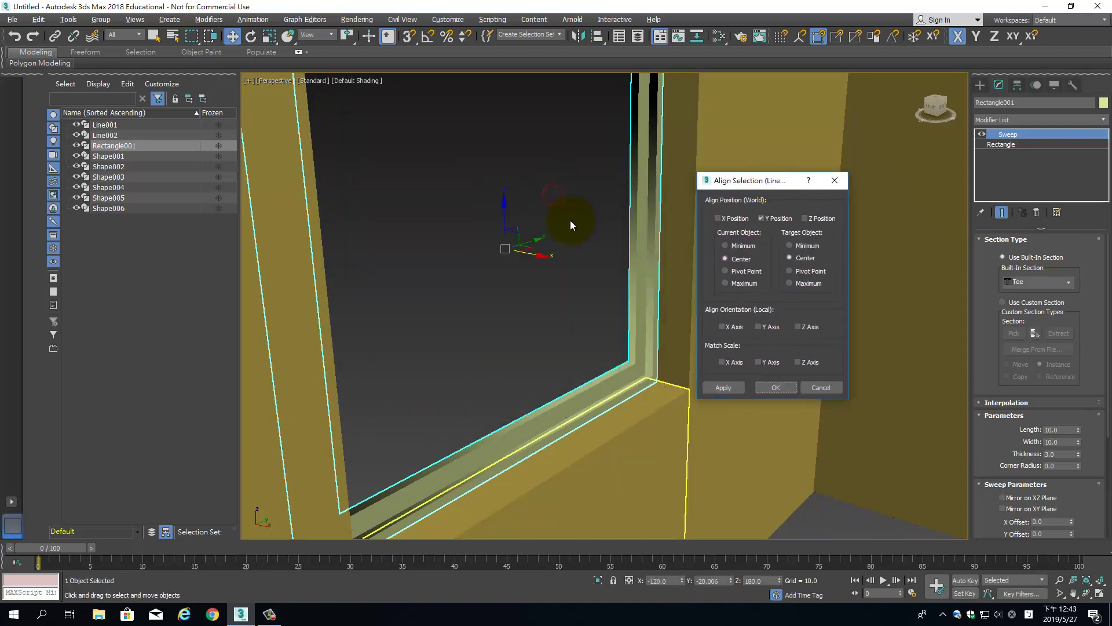
left_click(731, 218)
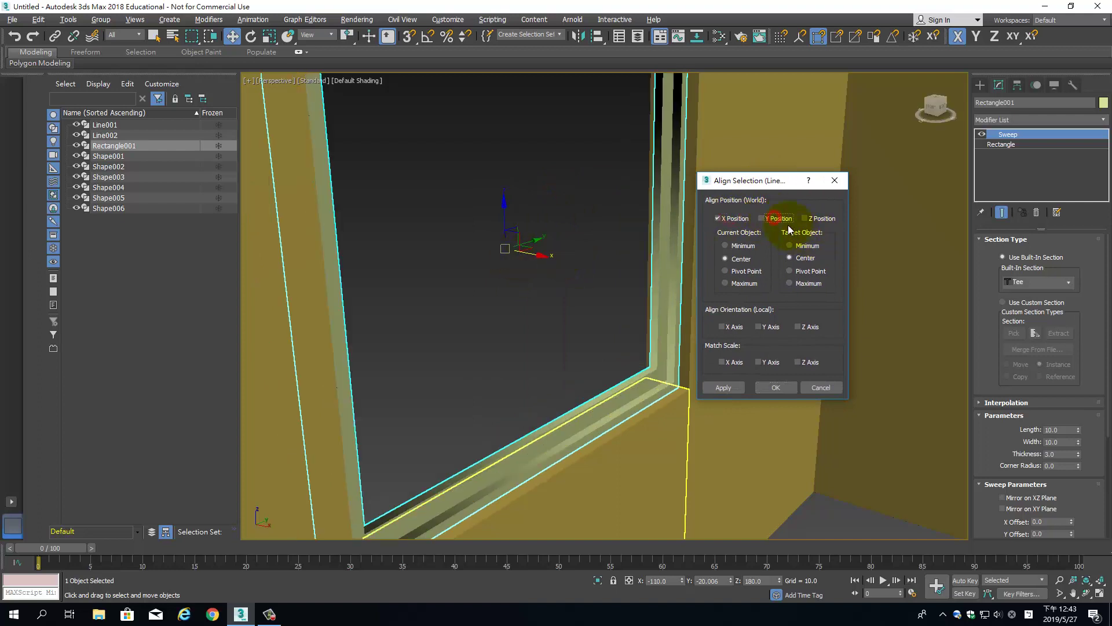
left_click(771, 386)
scroll(533, 329, "down", 5)
mouse_move(533, 329)
middle_mouse_down("alt")
mouse_move(692, 373)
mouse_move(740, 348)
mouse_move(792, 363)
mouse_move(751, 386)
mouse_move(610, 369)
mouse_move(596, 383)
mouse_move(608, 382)
middle_mouse_up("alt")
key("alt+a")
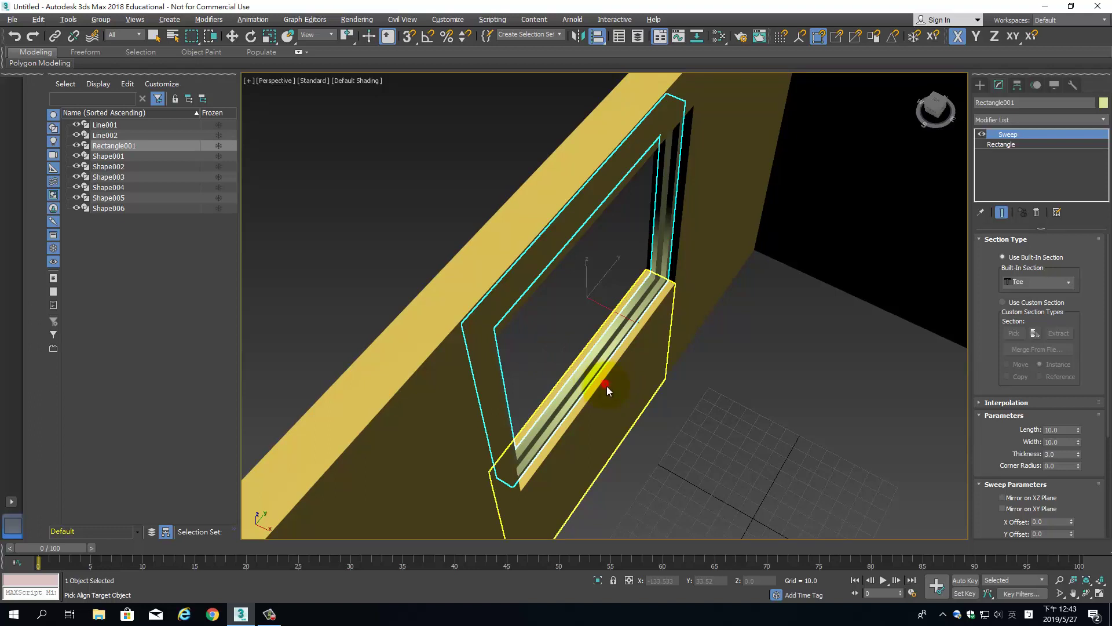
Align the frame to the wall on X using Maximum for both current and target objects
left_click(606, 386)
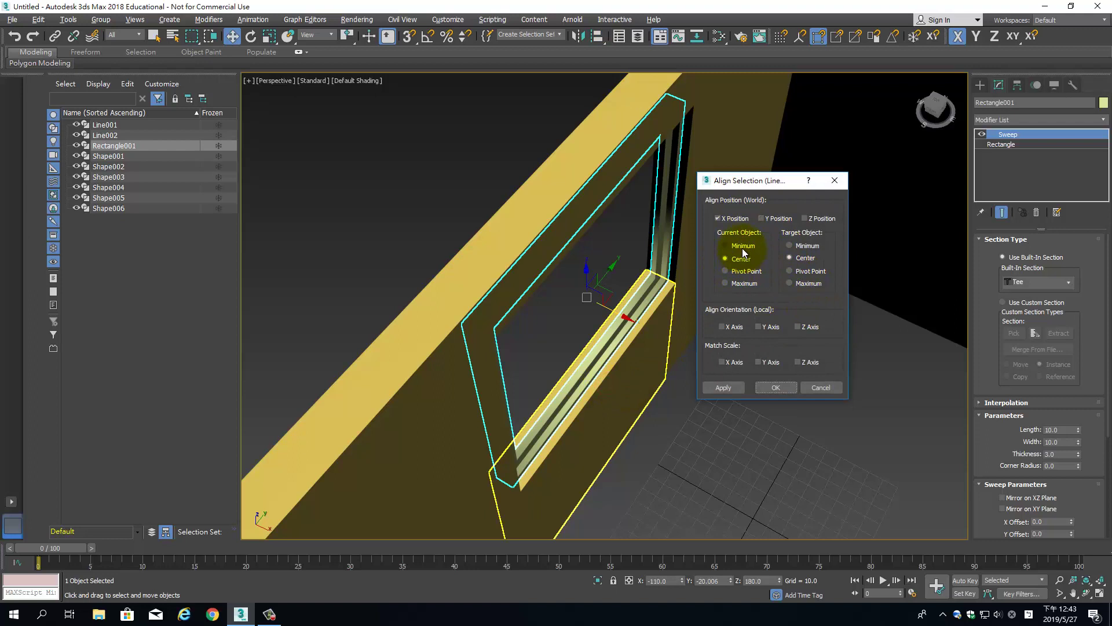
left_click(742, 284)
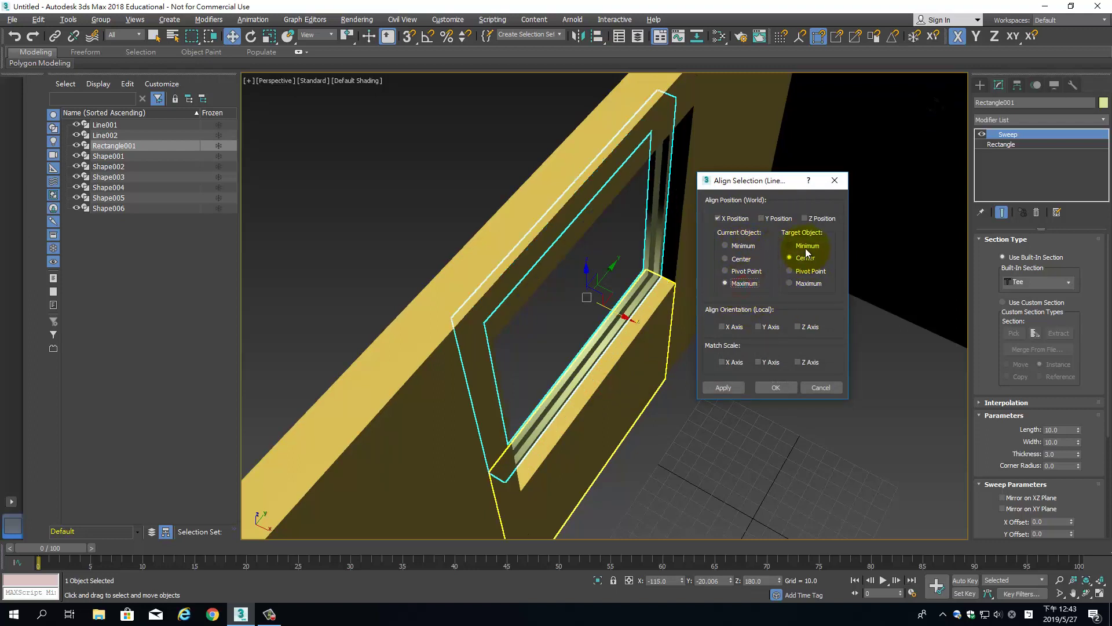
left_click(807, 247)
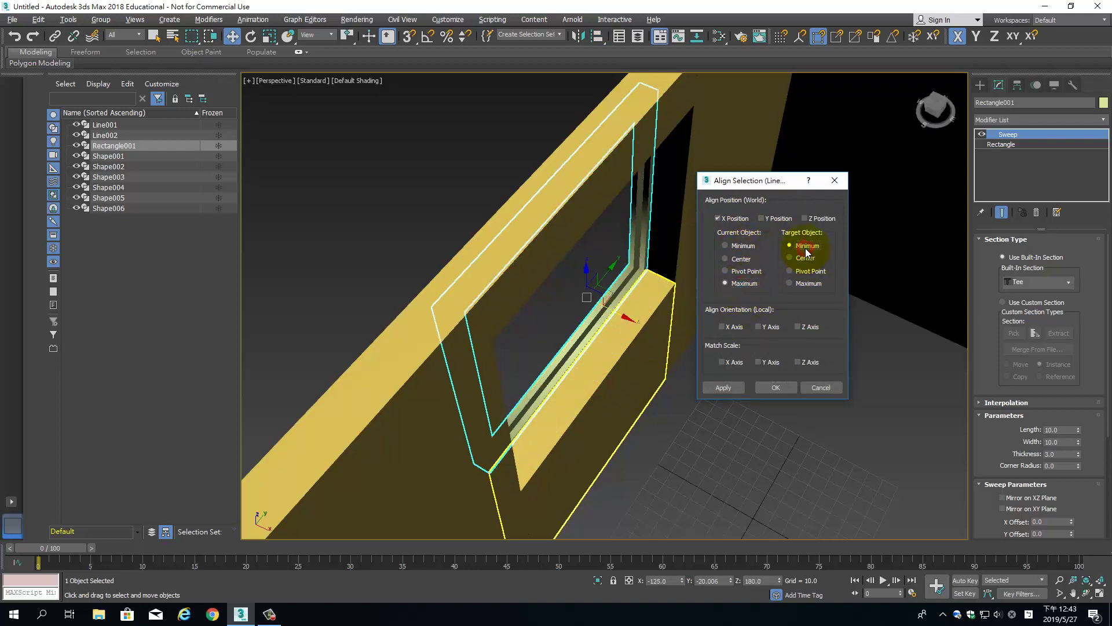
left_click(725, 247)
left_click(792, 283)
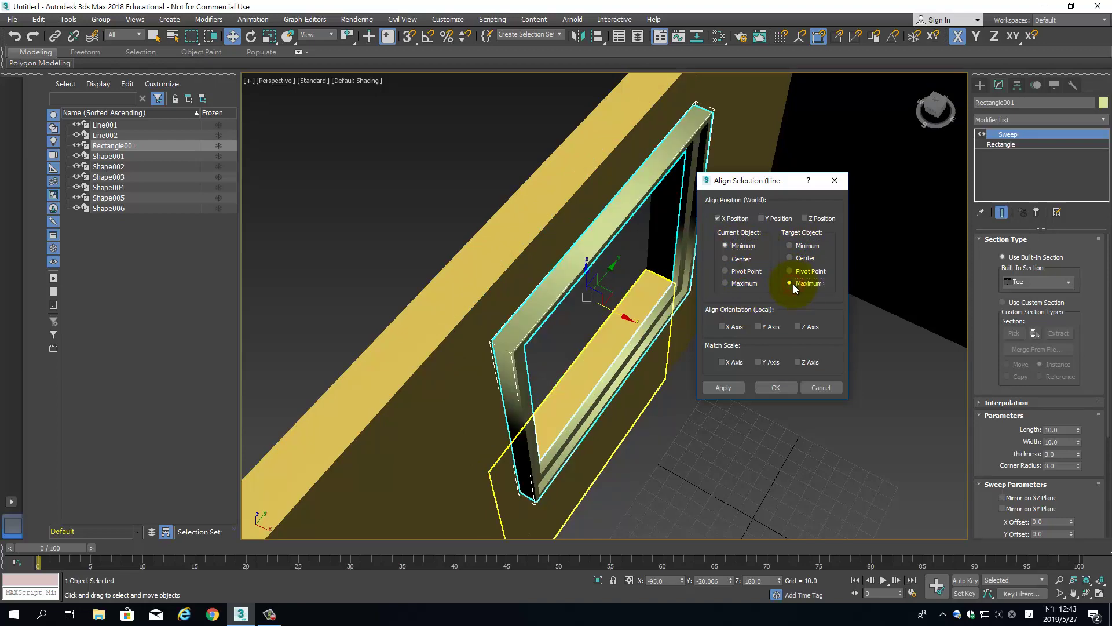
left_click(737, 283)
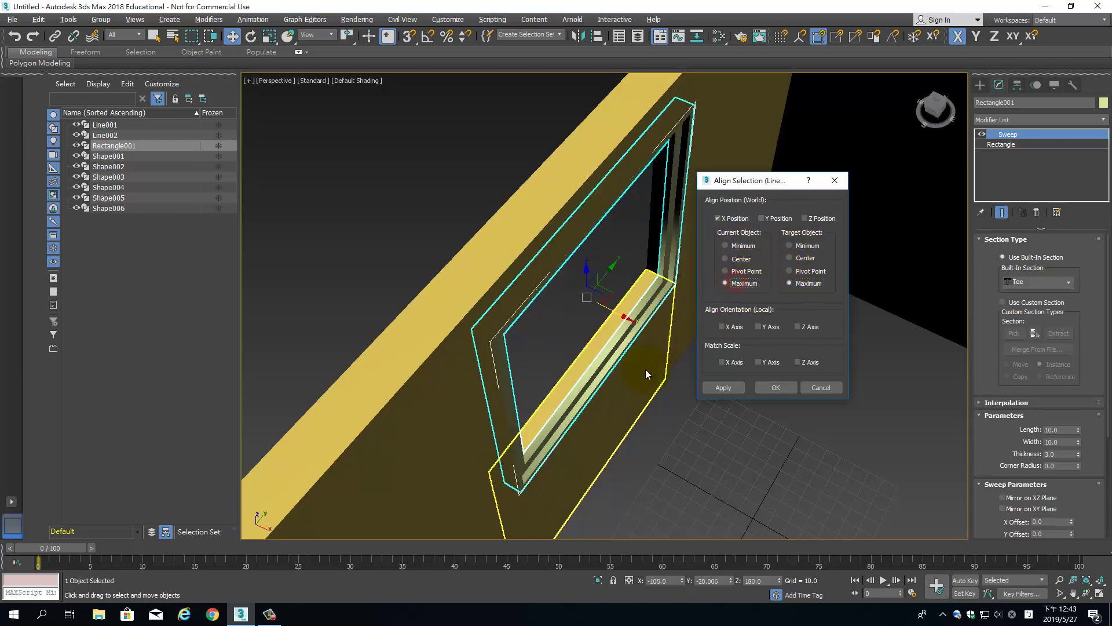
left_click(768, 386)
Deselect the frame, orbit to face the window wall, and return to four viewports
mouse_move(750, 389)
middle_mouse_down("alt")
mouse_move(654, 411)
mouse_move(492, 208)
mouse_move(533, 272)
mouse_move(541, 236)
mouse_move(528, 231)
middle_mouse_up("alt")
scroll(550, 245, "down", 5)
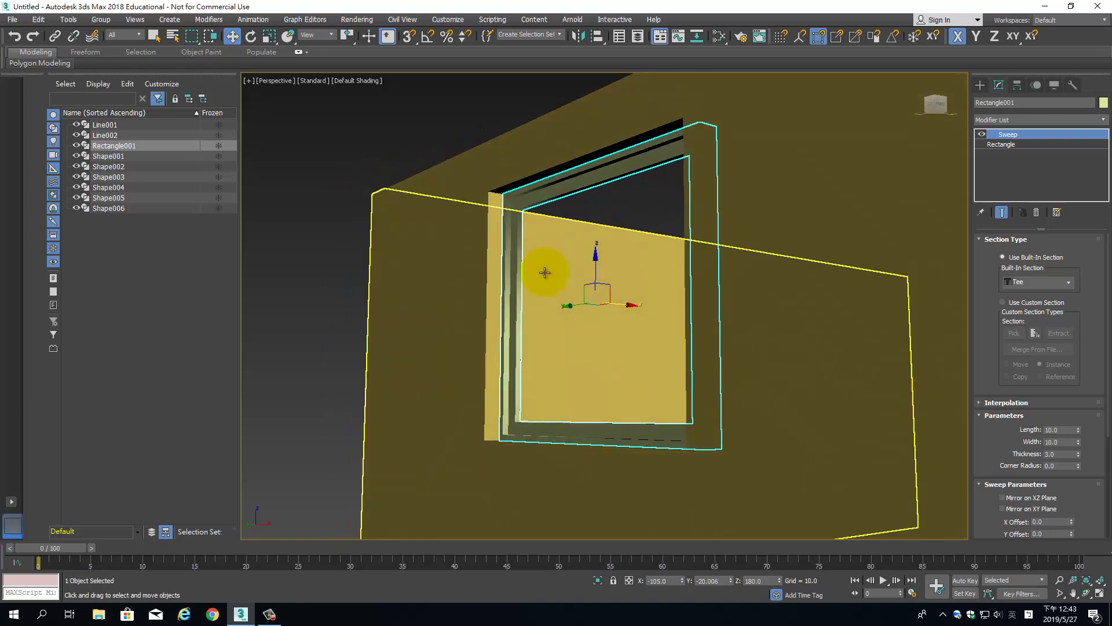
middle_click_drag(541, 268, 397, 406, "alt")
left_click(312, 407)
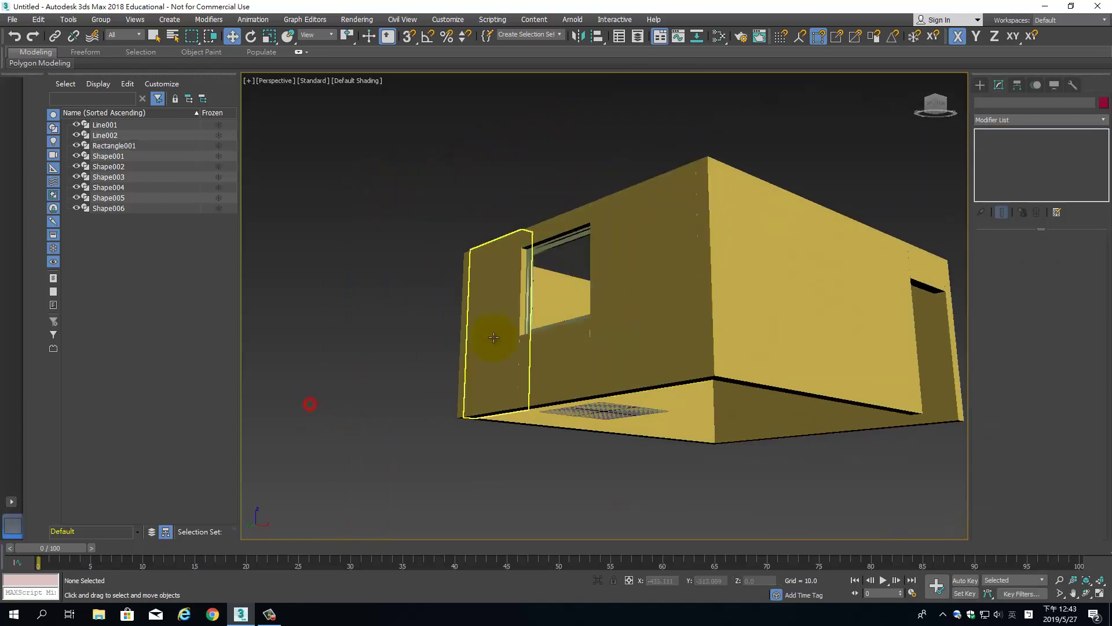
mouse_move(570, 314)
middle_mouse_down("alt")
mouse_move(489, 377)
mouse_move(472, 377)
middle_mouse_up("alt")
scroll(590, 377, "up", 3)
scroll(492, 329, "up", 5)
scroll(492, 329, "down", 5)
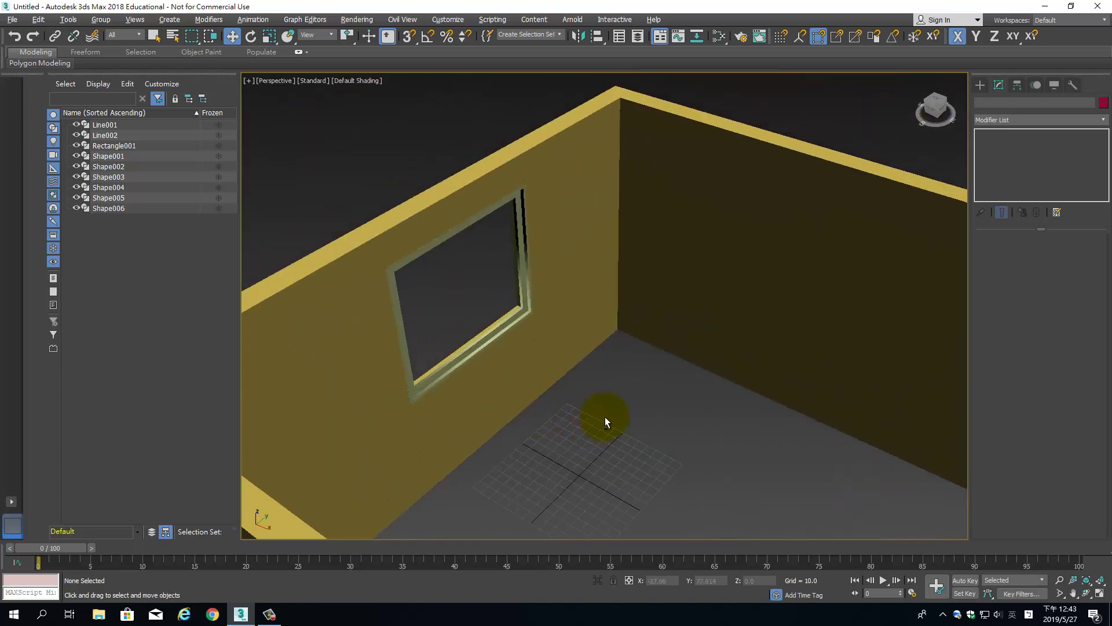
middle_click_drag(605, 416, 574, 405, "alt")
key("alt+w")
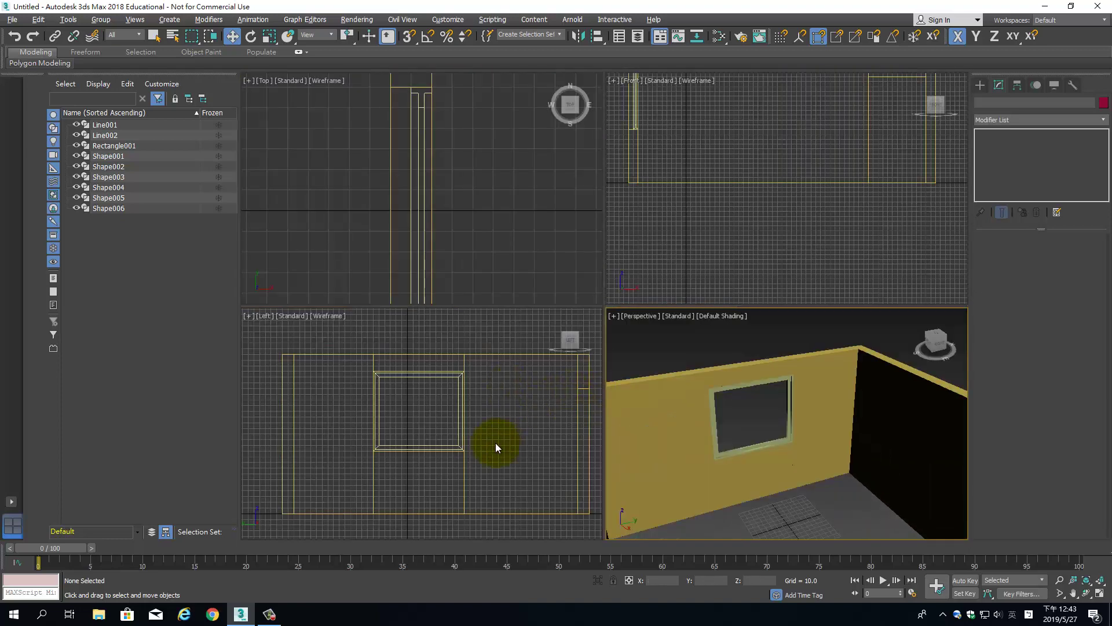
scroll(496, 376, "up", 3)
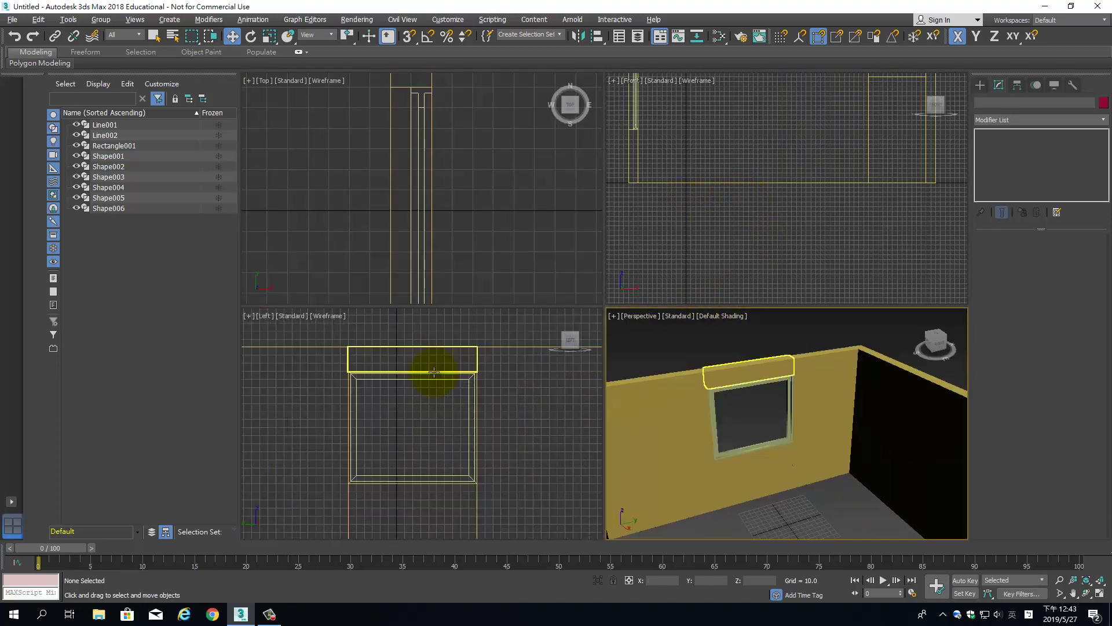
scroll(435, 365, "up", 2)
With grid snapping on, draw a vertical mullion line from the window bottom to its top
left_click(984, 85)
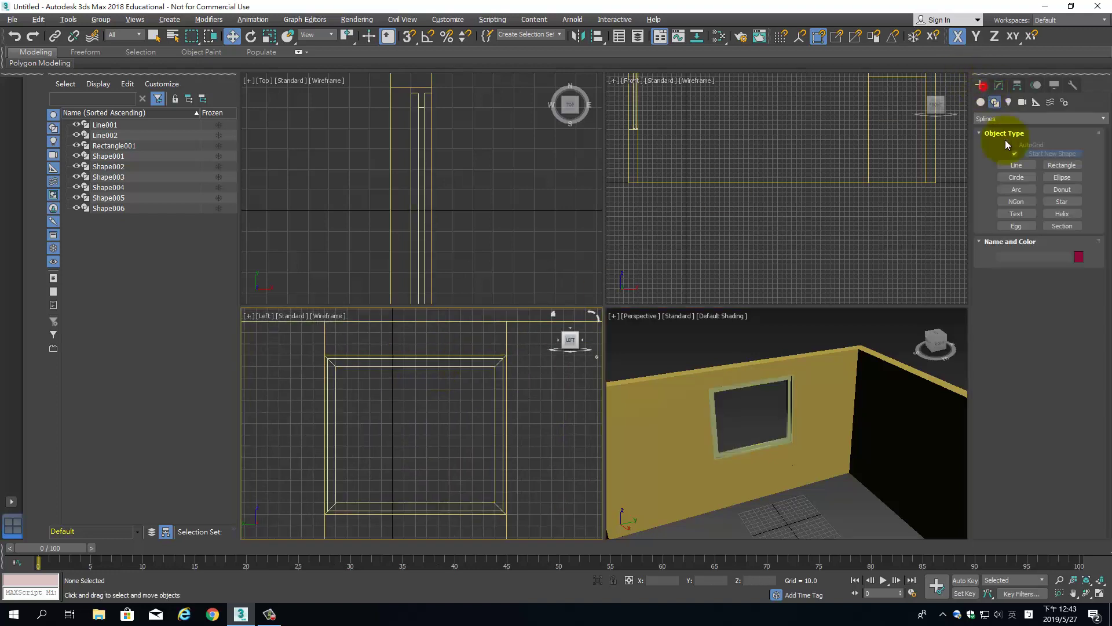
left_click(1016, 165)
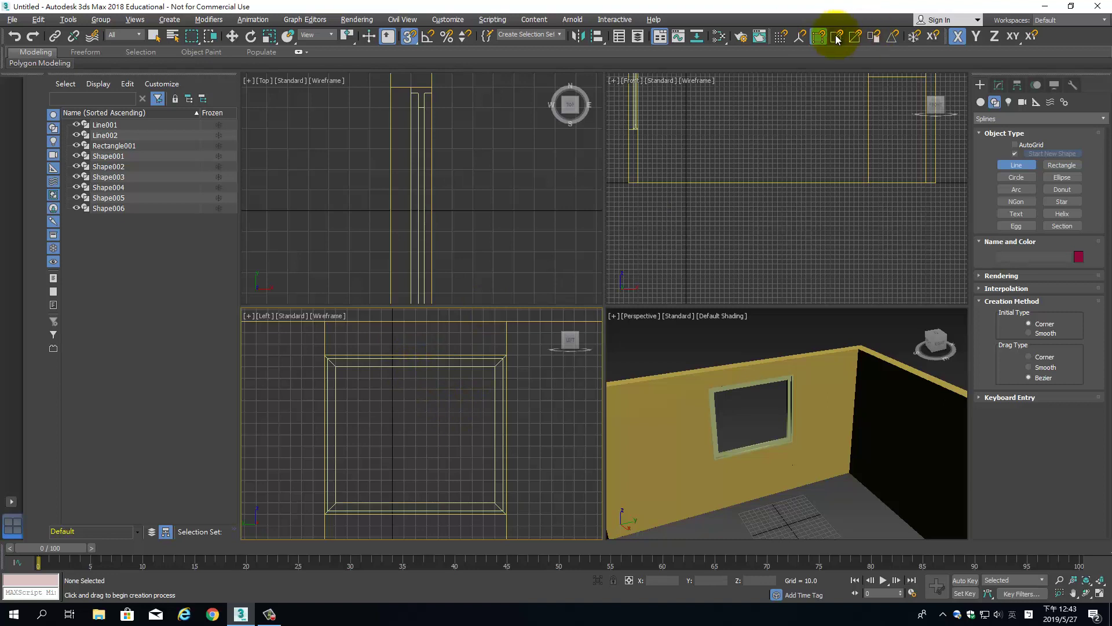
left_click(817, 36)
left_click(781, 36)
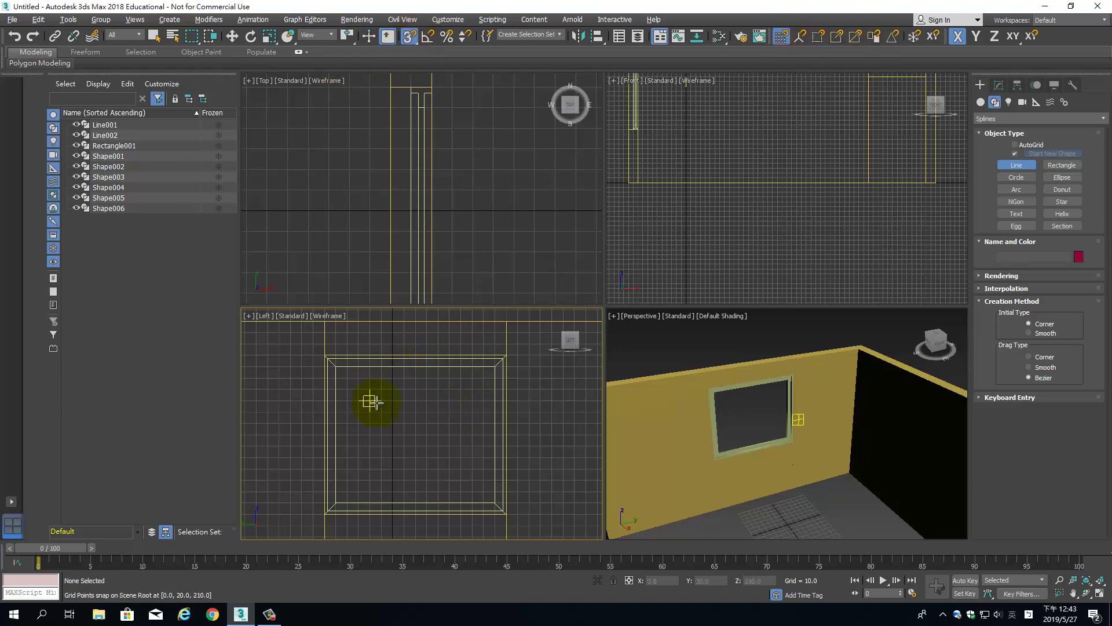
left_click(414, 503)
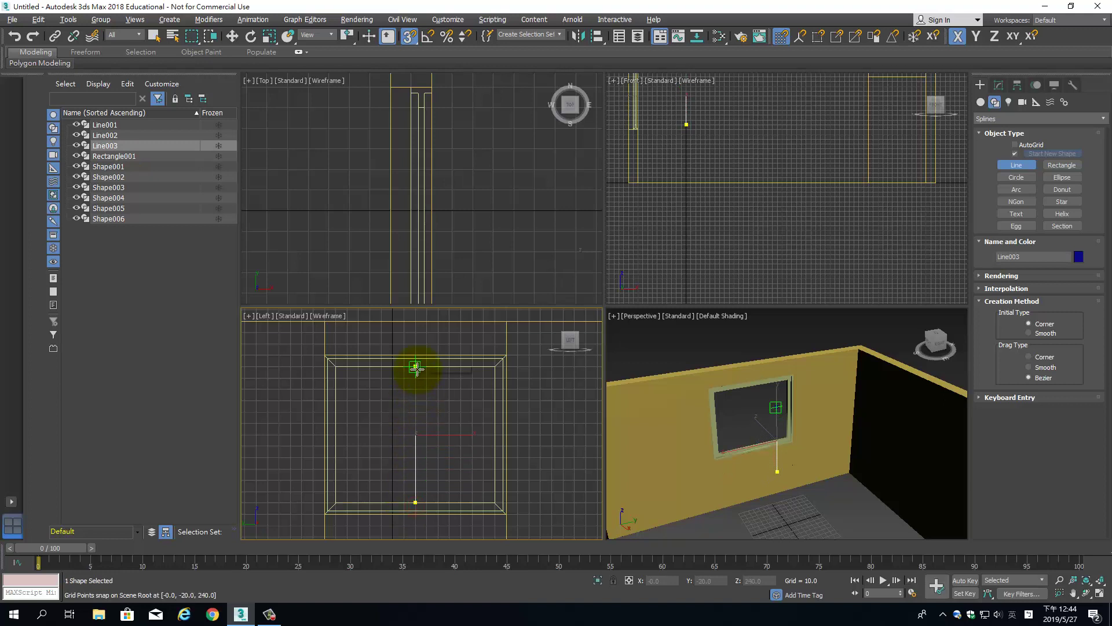
left_click(416, 367)
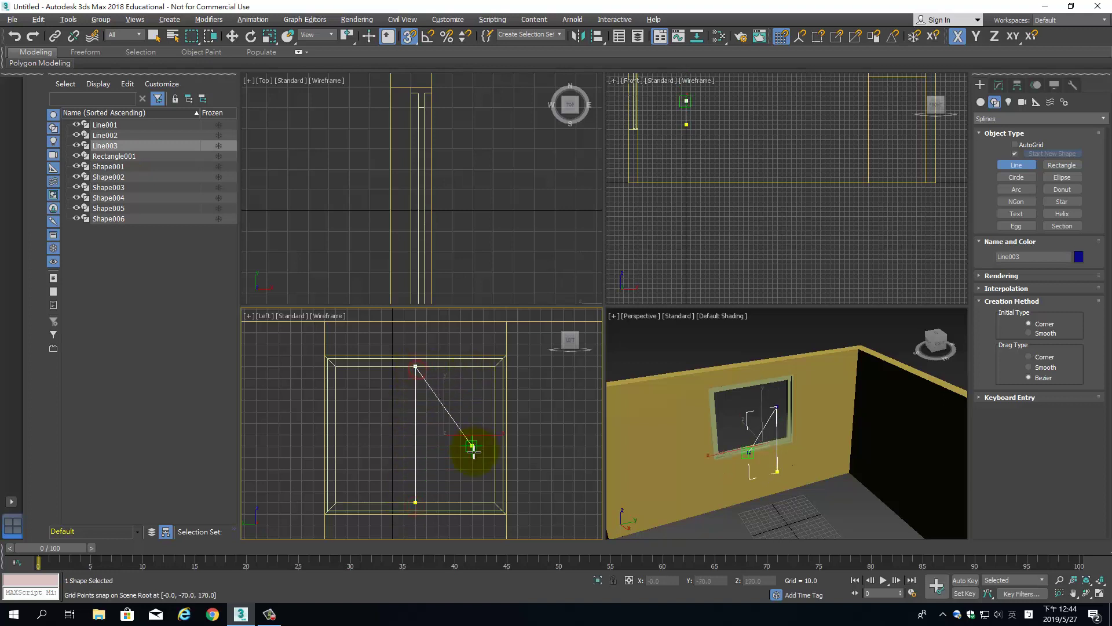
right_click(467, 434)
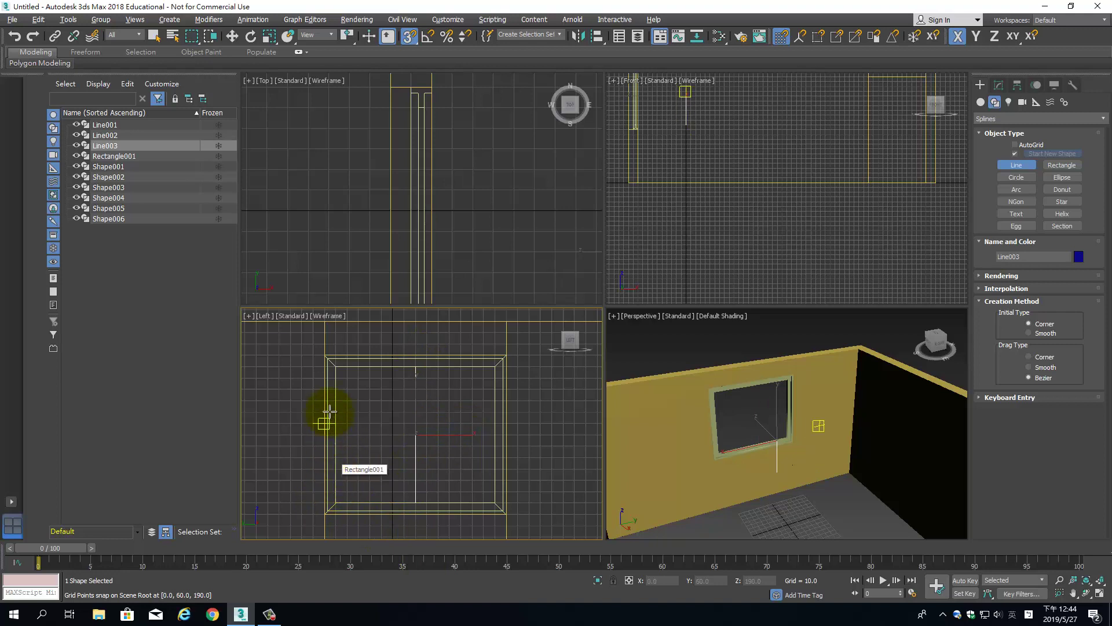
Draw a horizontal line across the frame and delete the vertical Line003
left_click(336, 469)
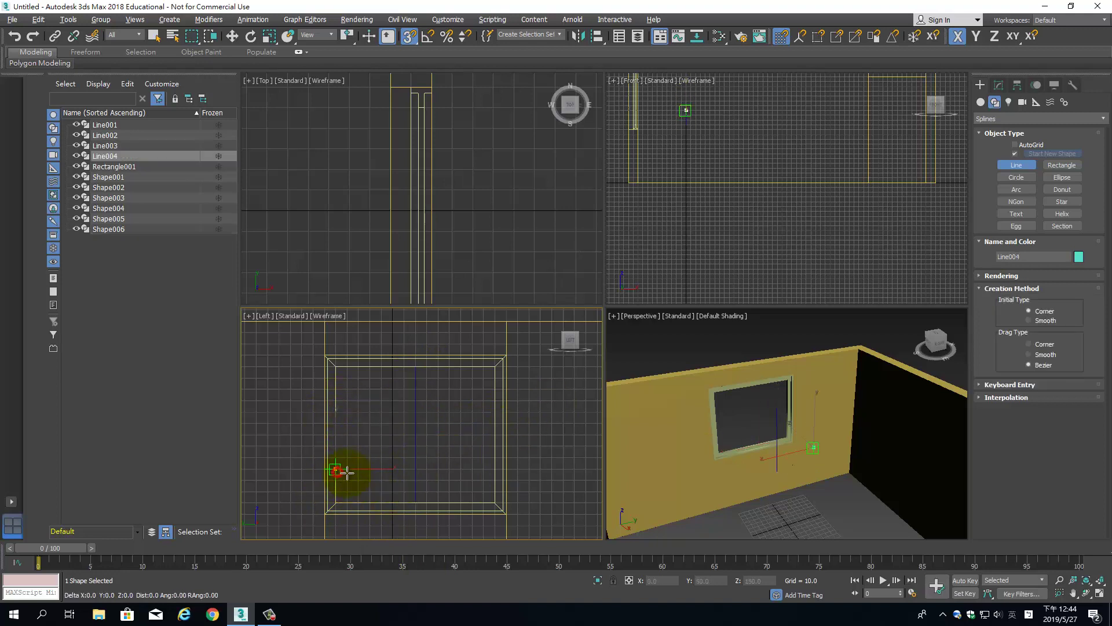
left_click(495, 468)
right_click(422, 491)
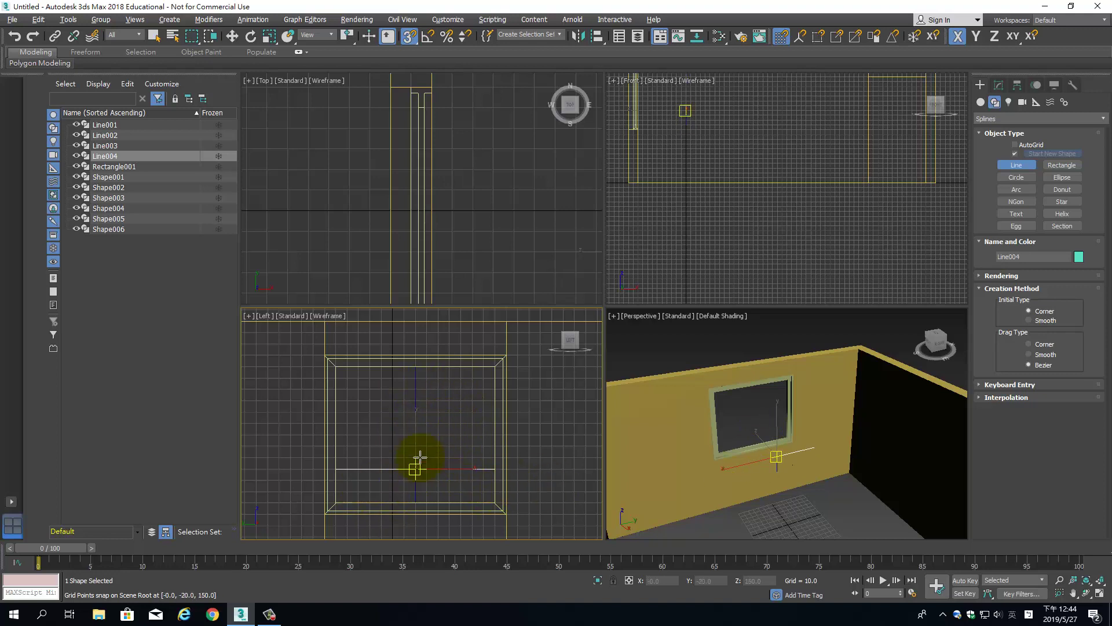
right_click(458, 481)
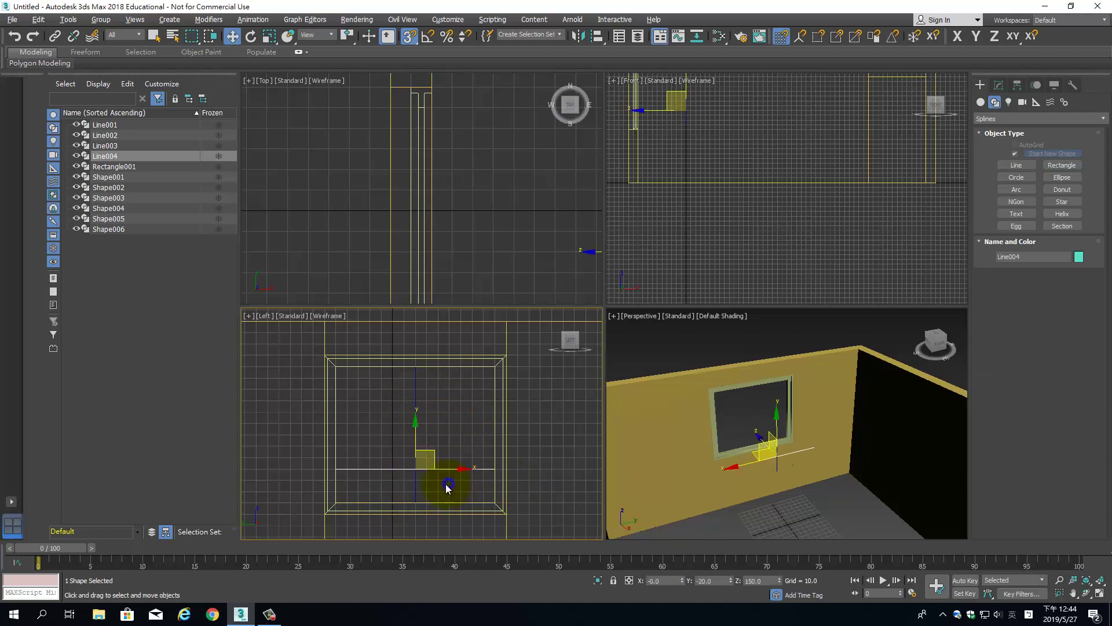
key("w")
left_click(416, 484)
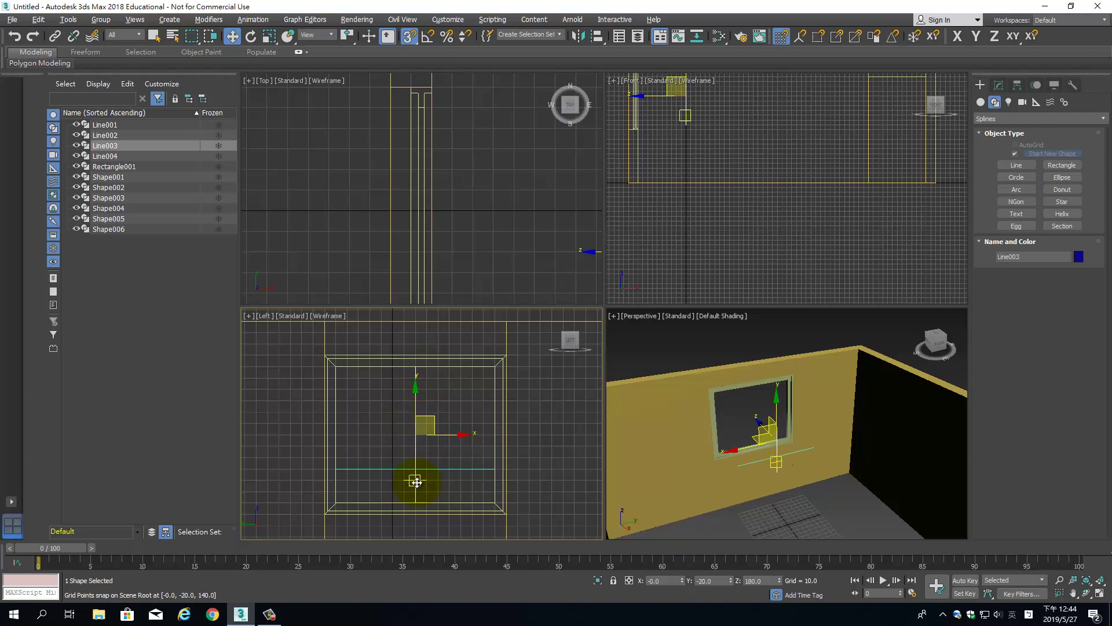
key("Delete")
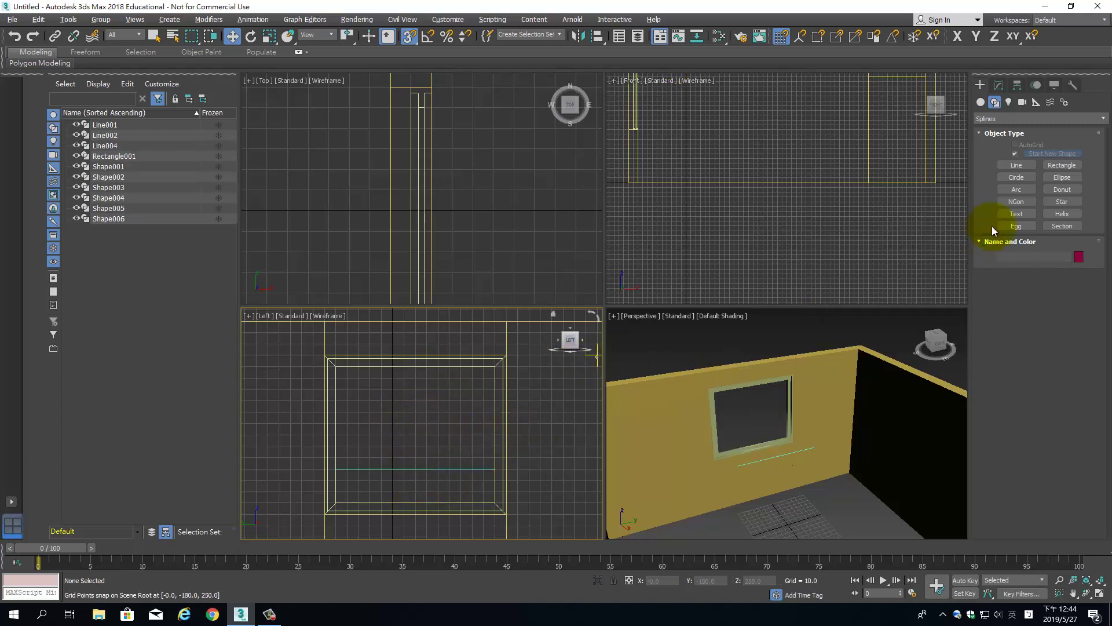
Draw vertical Line005 from the horizontal line up to the window top, forming a T
left_click(1016, 167)
left_click(415, 469)
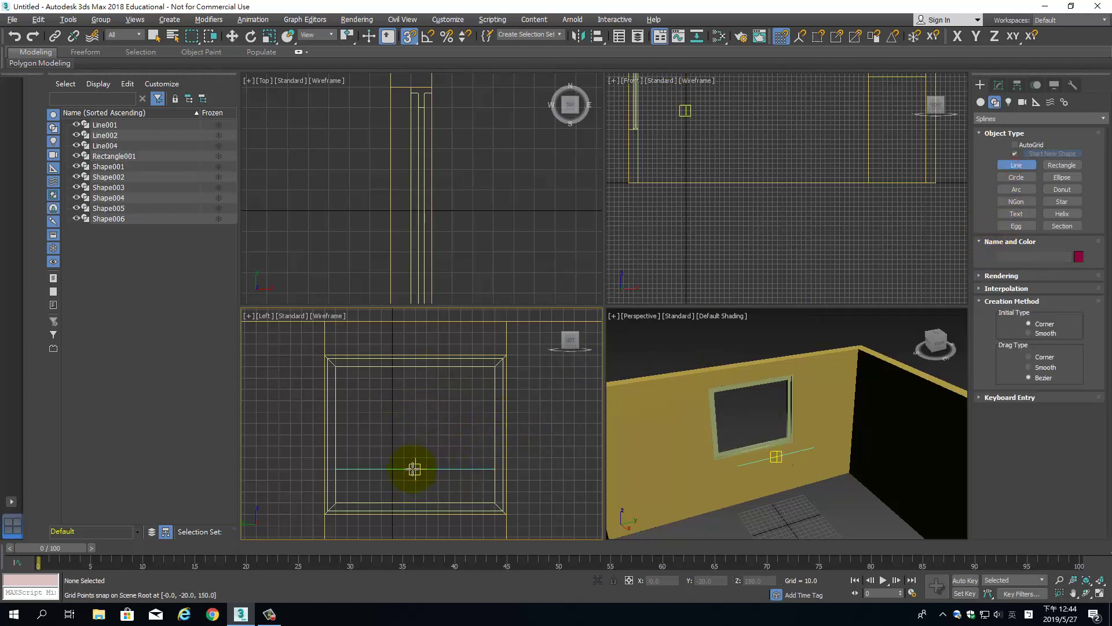
right_click(417, 368)
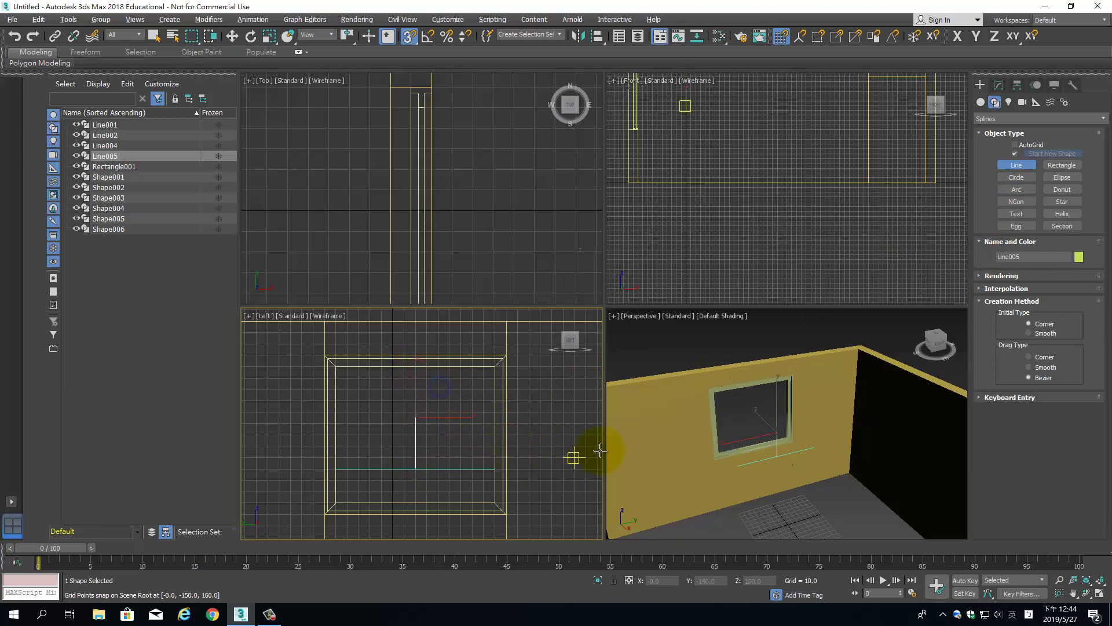
key("w")
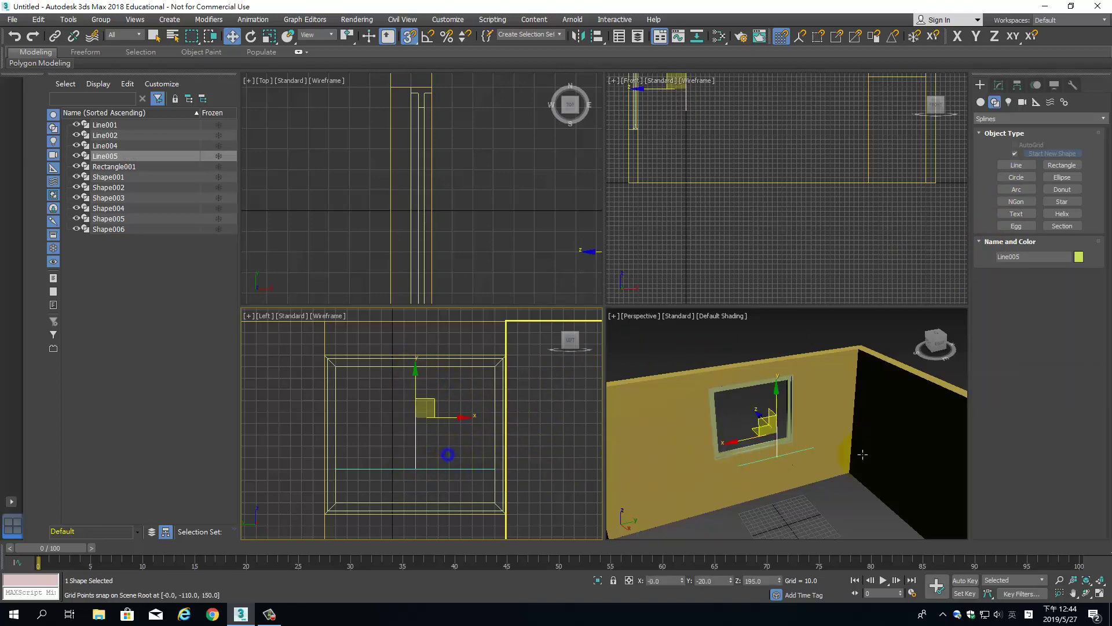
mouse_move(782, 457)
middle_mouse_down("alt")
mouse_move(772, 476)
mouse_move(852, 479)
mouse_move(804, 464)
middle_mouse_up("alt")
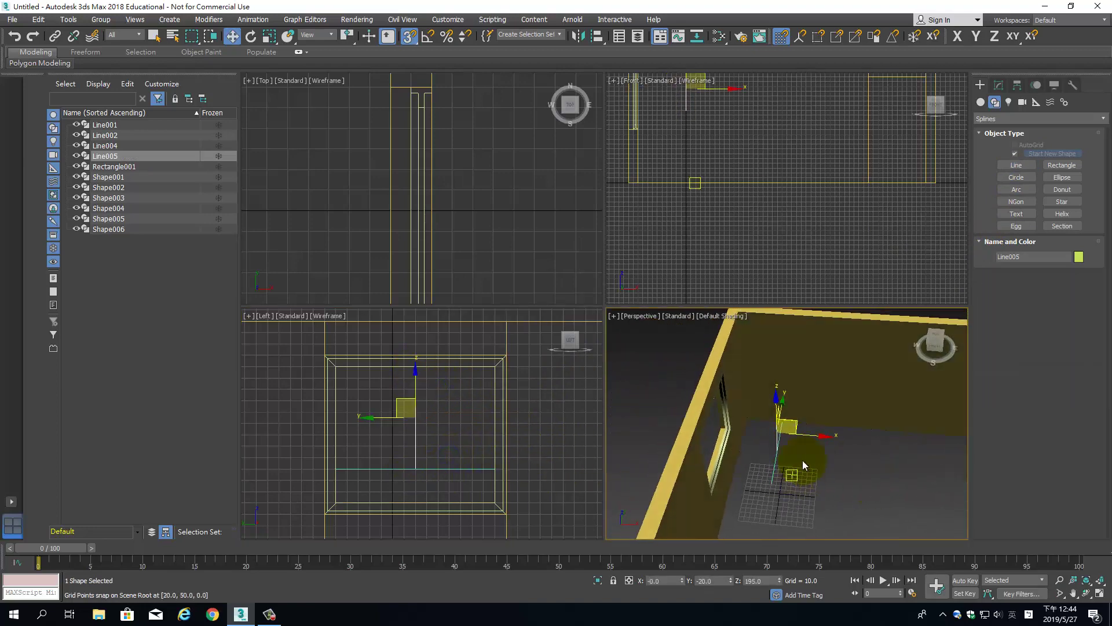
Attach the vertical Line005 to the horizontal Line004 as one shape
left_click(425, 469)
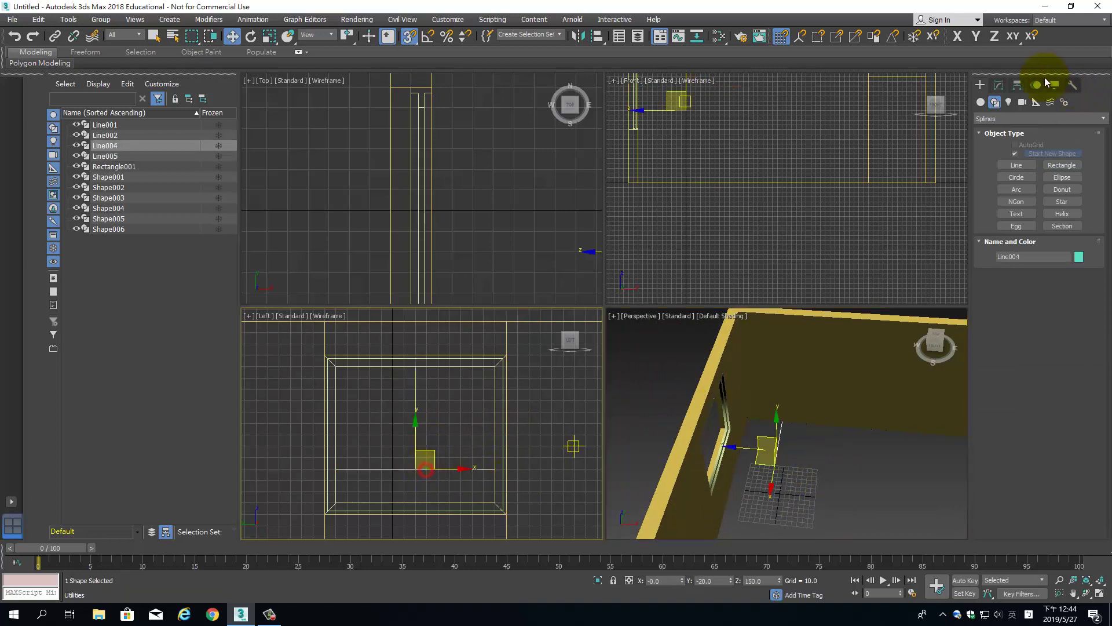
left_click(998, 85)
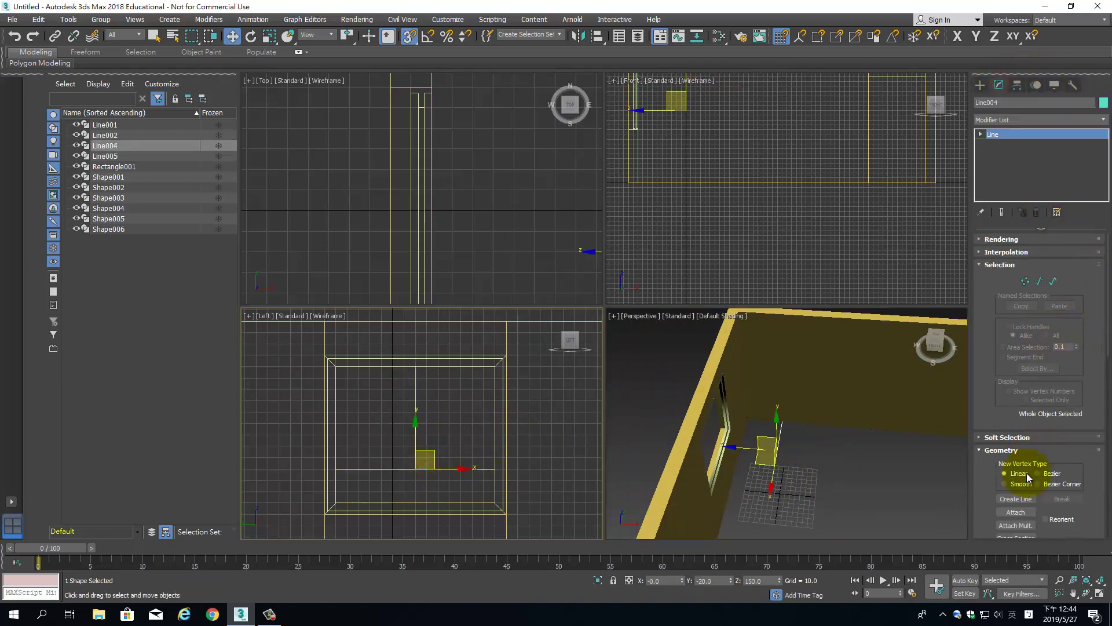
left_click(1017, 512)
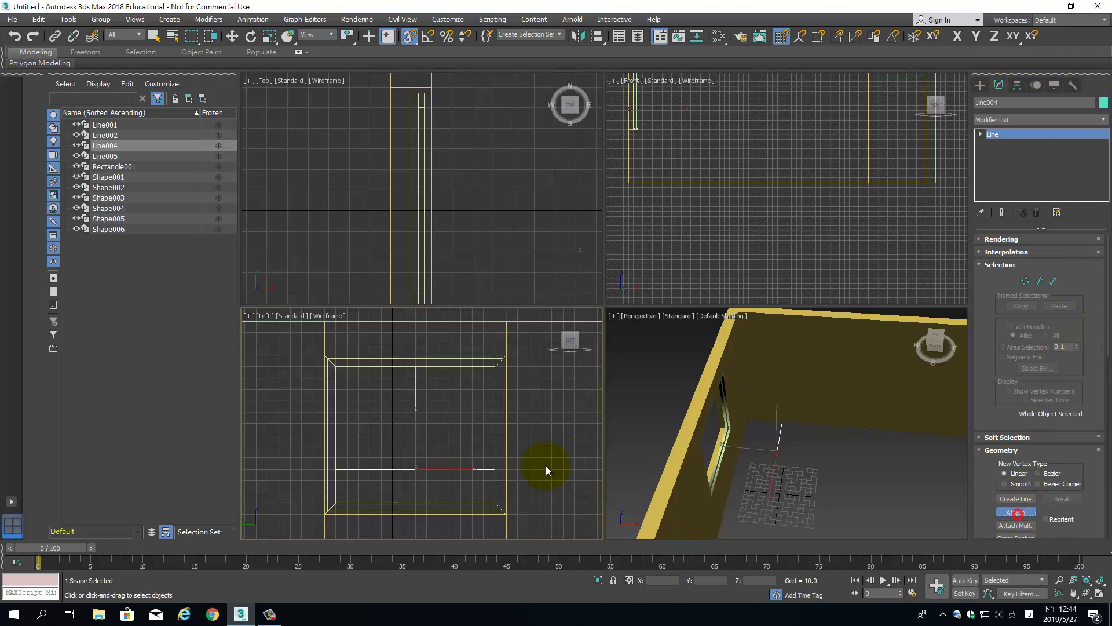
left_click(418, 415)
Enable viewport rendering on Line004 with a rectangular section, length 3 and width 5
left_click(1025, 239)
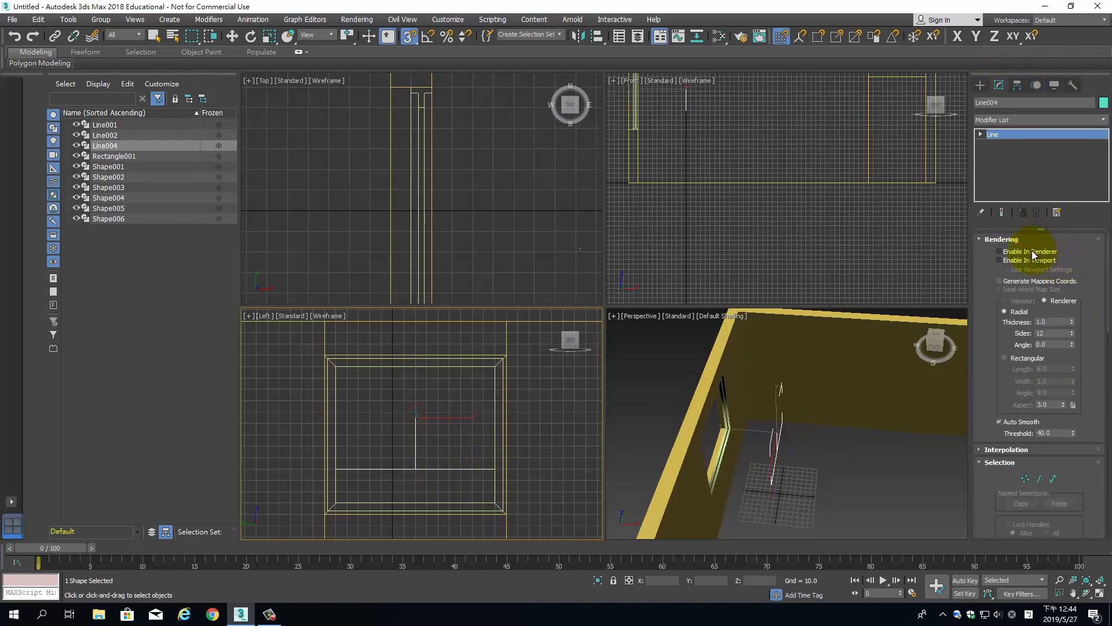
left_click(1029, 260)
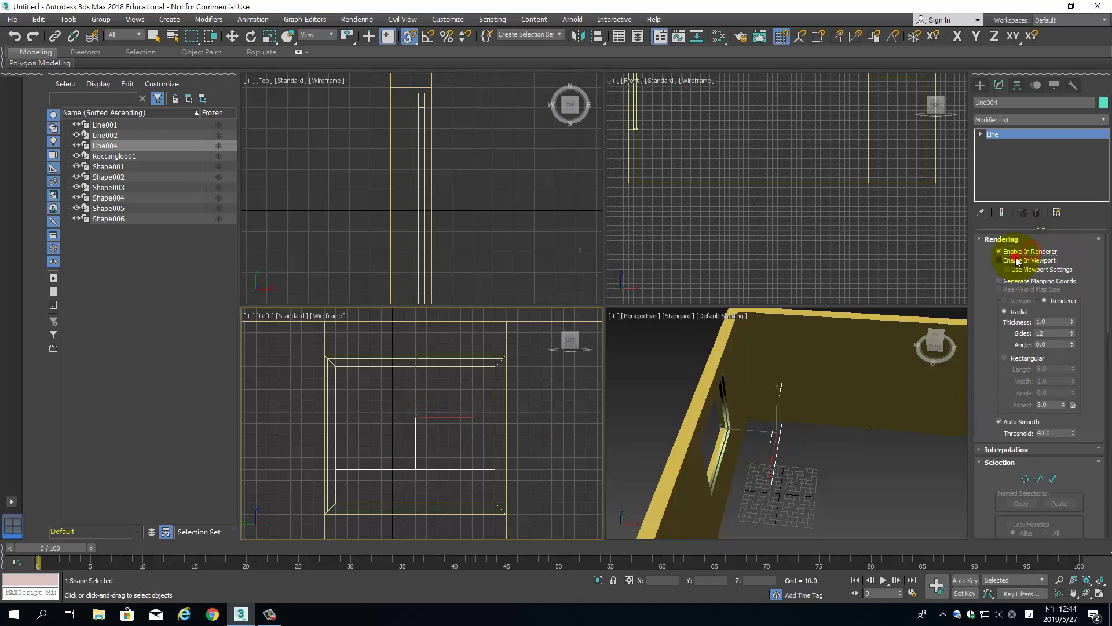
left_click(1025, 359)
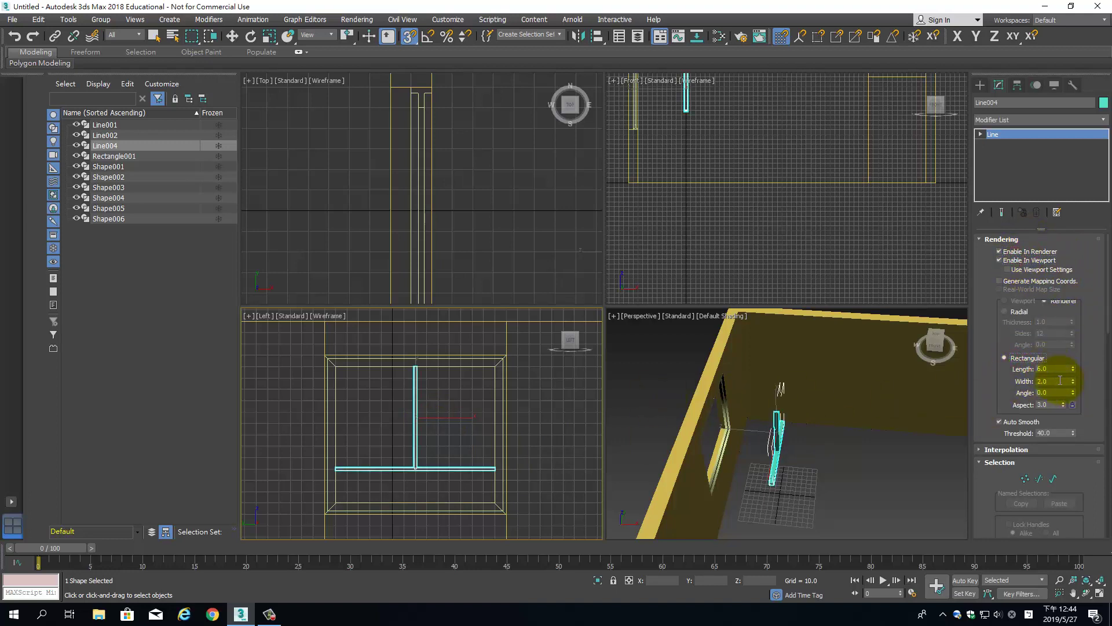
left_click(1053, 380)
type("3")
key("Return")
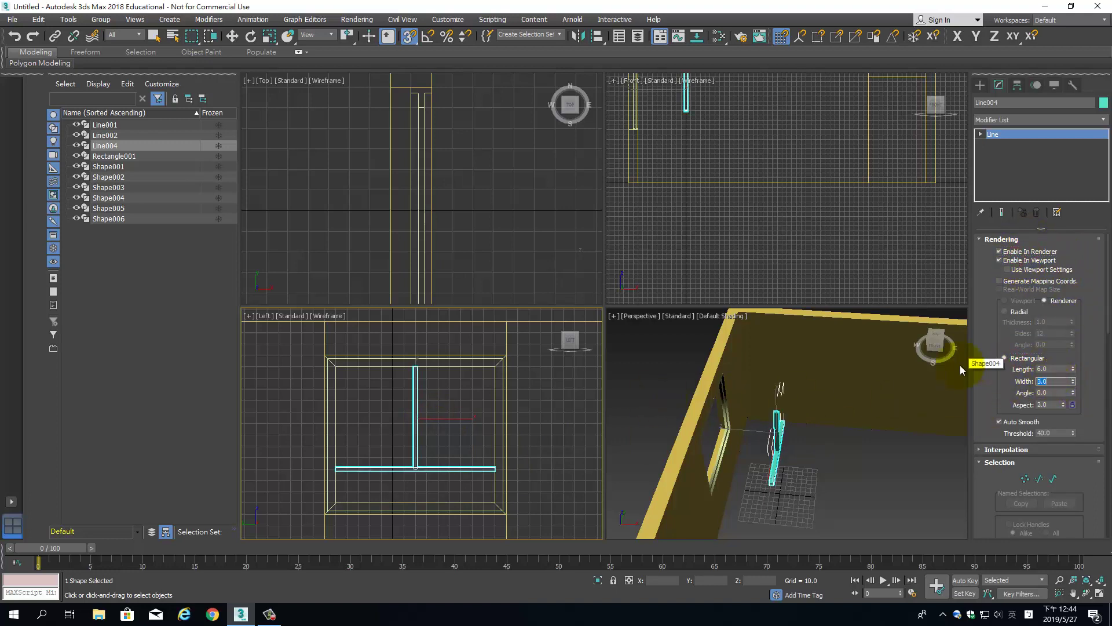
scroll(829, 426, "up", 3)
scroll(788, 420, "up", 2)
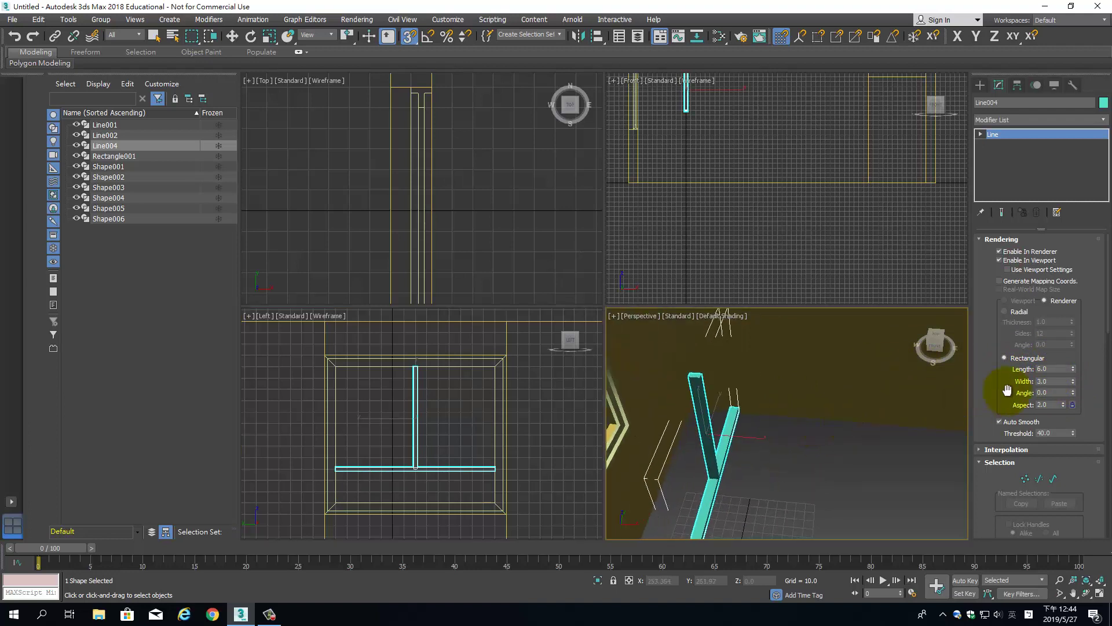
left_click(1053, 368)
type("3")
key("Return")
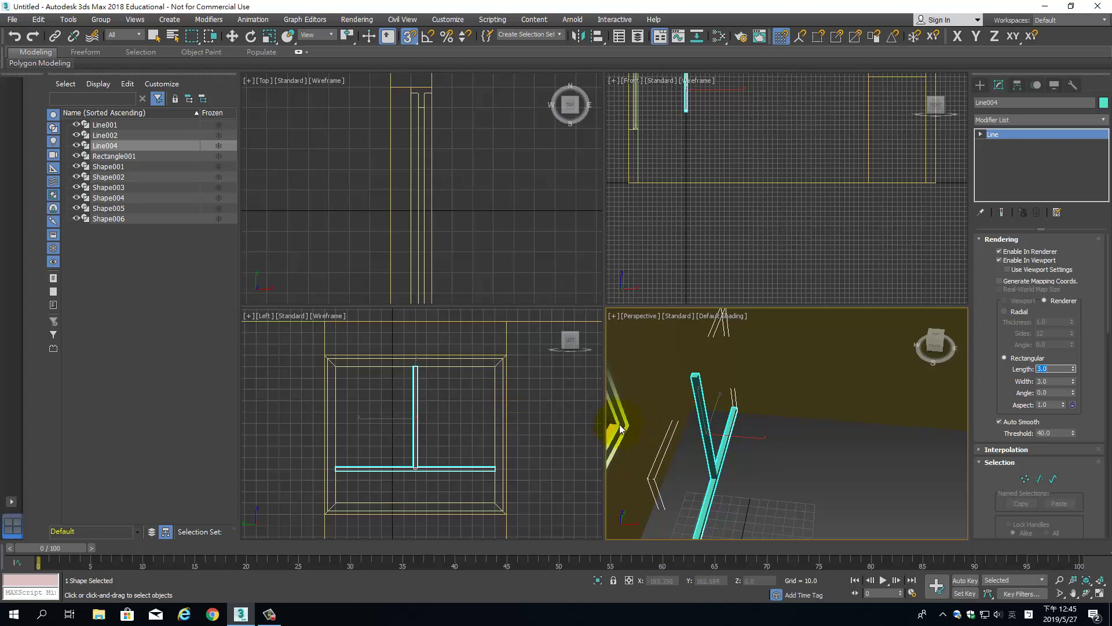
left_click(1047, 381)
type("5")
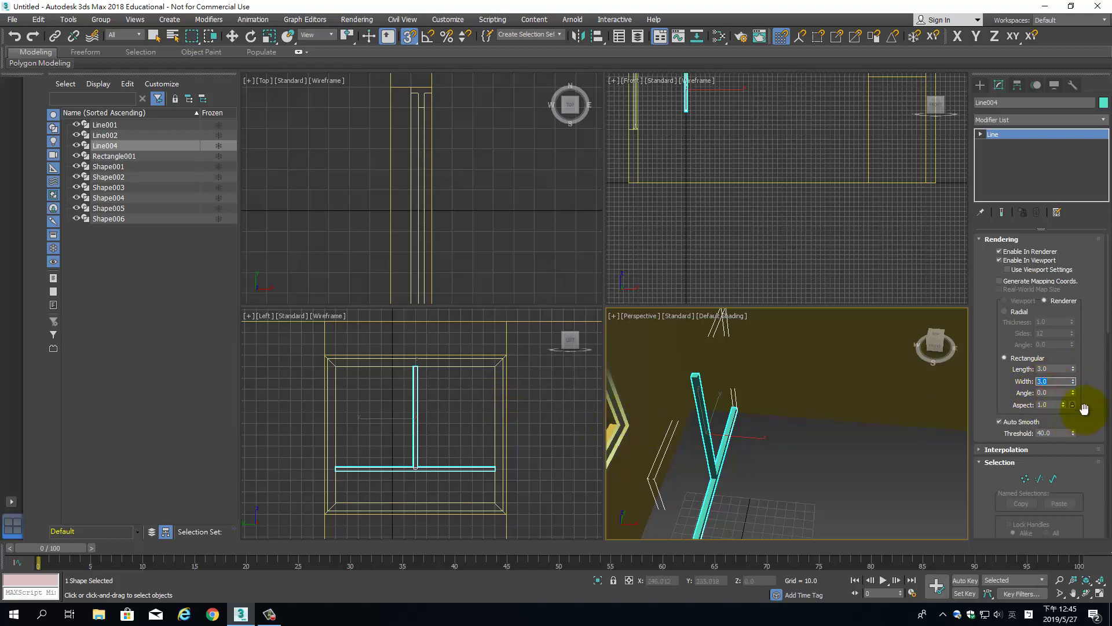
key("Return")
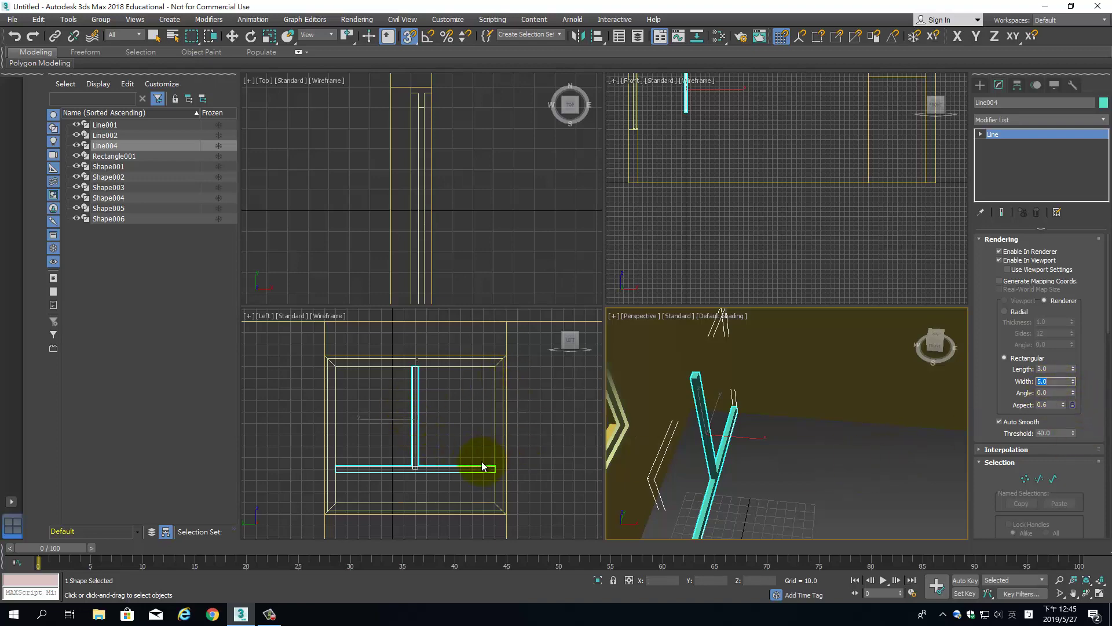
key("alt+a")
Align the mullion to the window frame on X Position, Center to Center
left_click(536, 427)
scroll(698, 447, "up", 3)
scroll(780, 427, "up", 4)
key("alt+a")
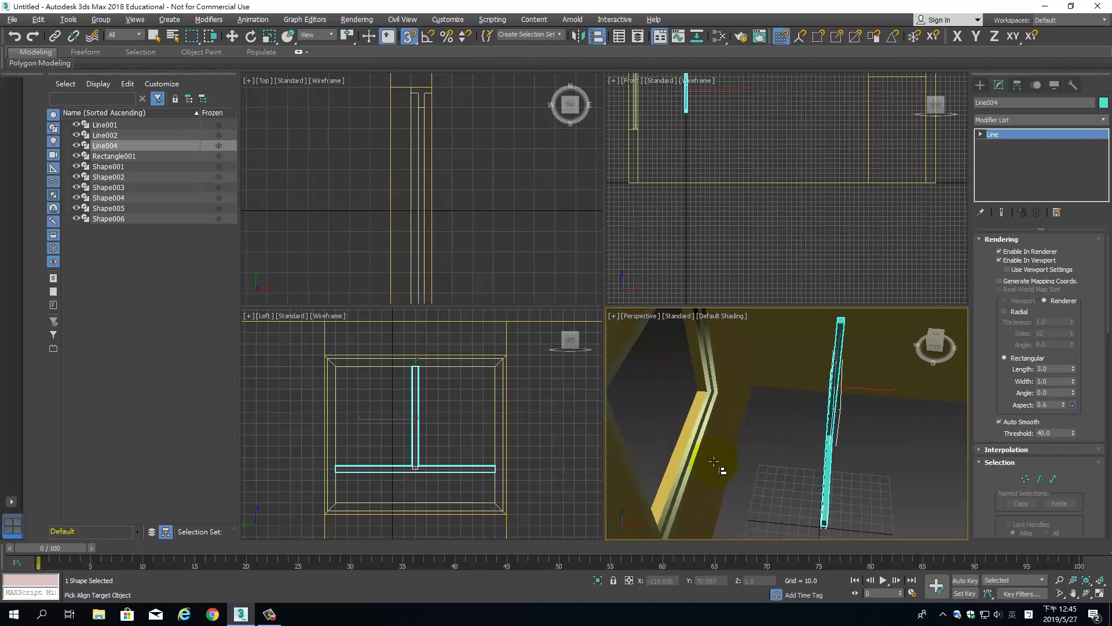
left_click(696, 447)
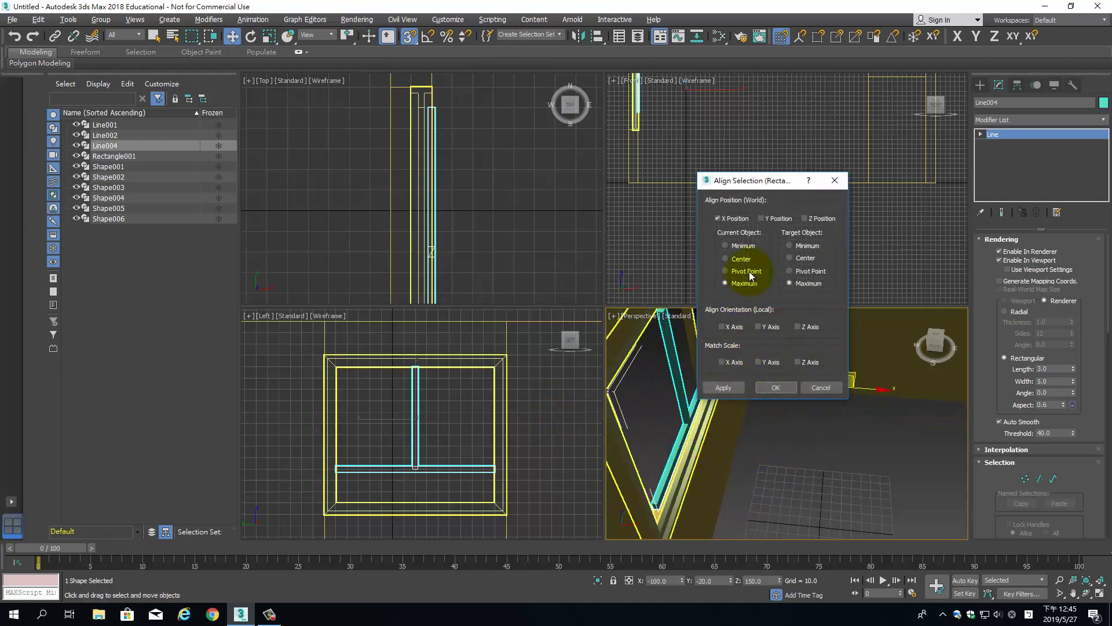
left_click(731, 258)
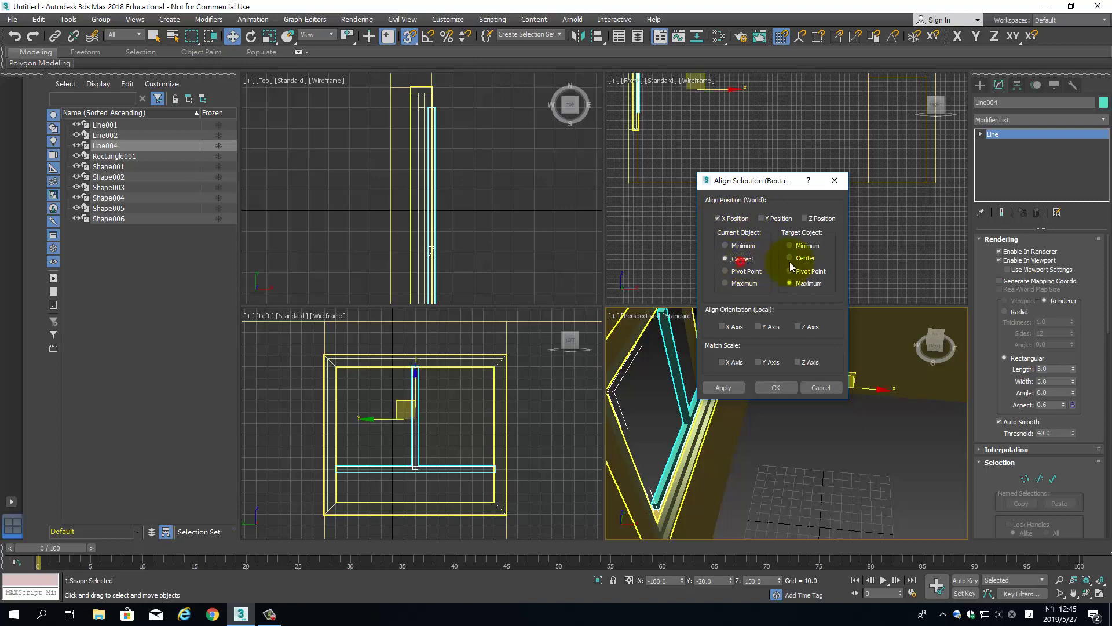
left_click(790, 258)
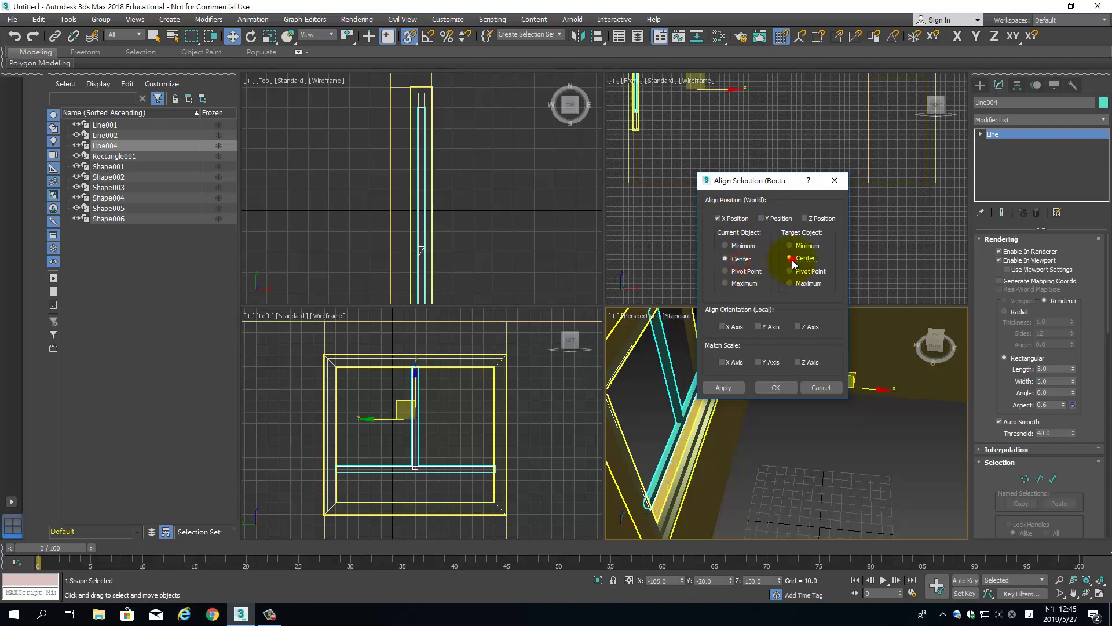
left_click(777, 389)
Deselect the mullion and reframe the perspective and top views
mouse_move(771, 453)
middle_mouse_down("alt")
mouse_move(710, 458)
mouse_move(700, 398)
mouse_move(857, 392)
mouse_move(924, 402)
mouse_move(712, 413)
mouse_move(705, 398)
mouse_move(723, 406)
mouse_move(711, 415)
mouse_move(584, 393)
middle_mouse_up("alt")
left_click(444, 332)
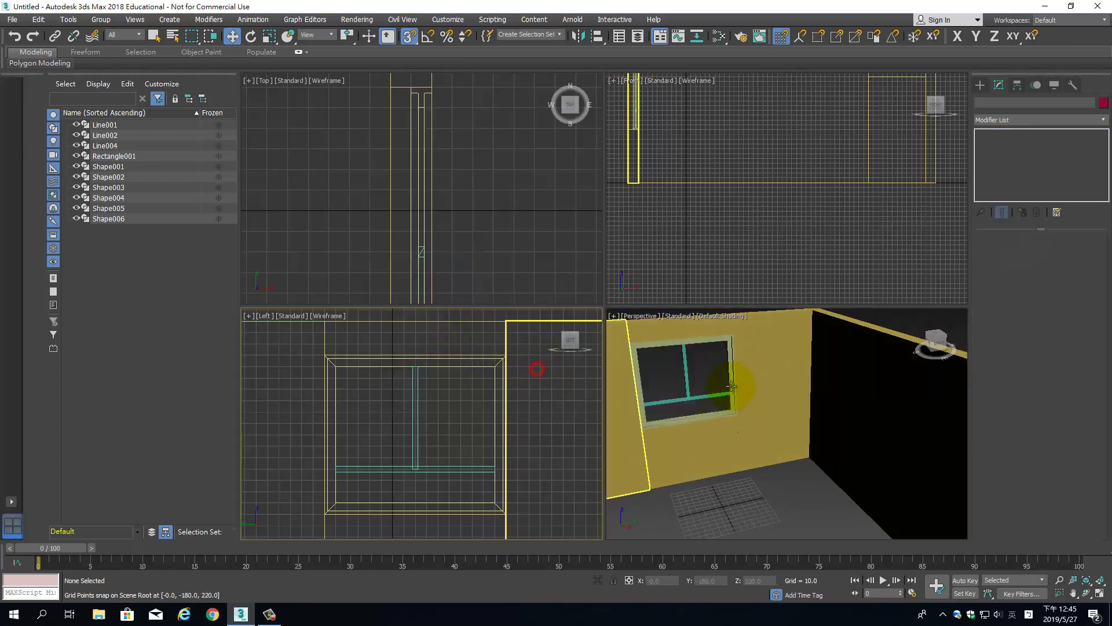
mouse_move(700, 412)
middle_mouse_down("alt")
mouse_move(713, 406)
mouse_move(738, 434)
middle_mouse_up("alt")
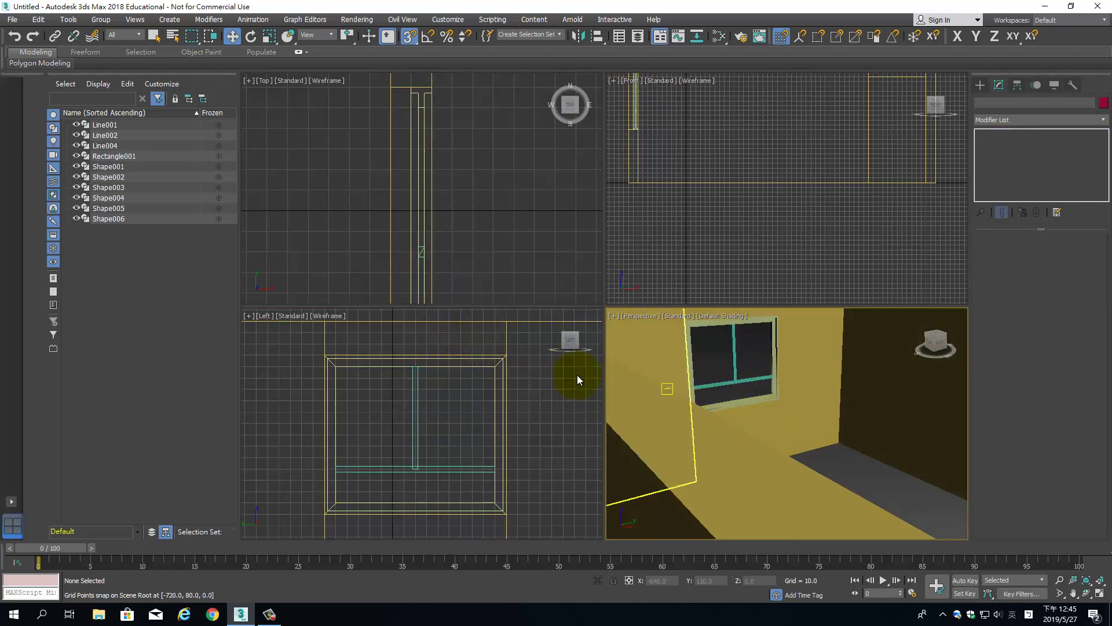
middle_click_drag(398, 199, 457, 176)
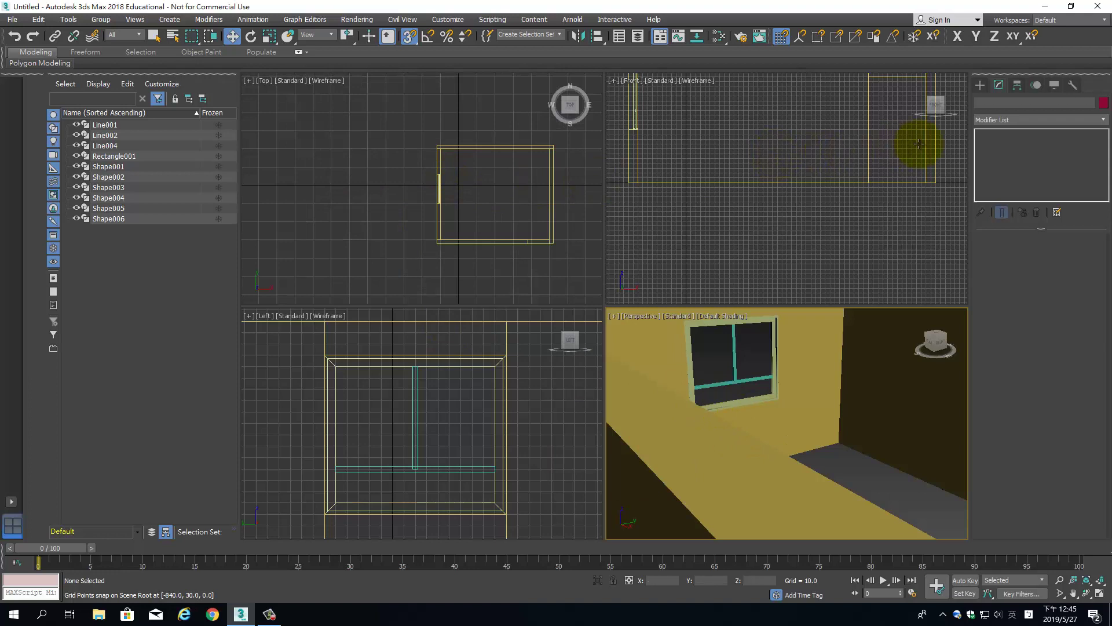
Start the Standard Primitives Plane tool and bring the room into view in the Top viewport
left_click(980, 86)
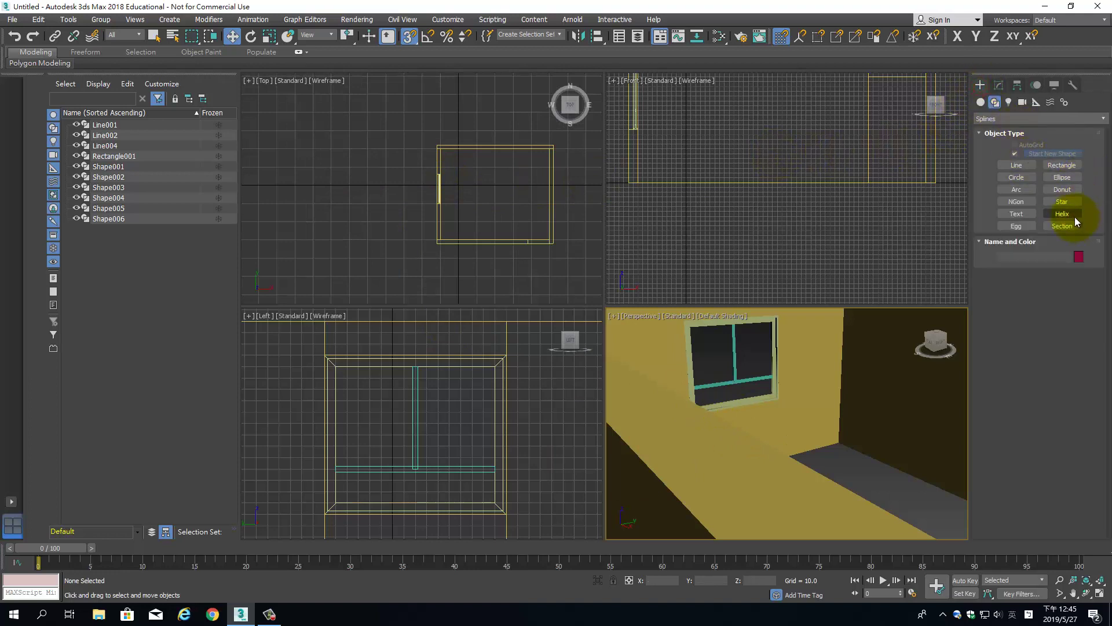
left_click(981, 102)
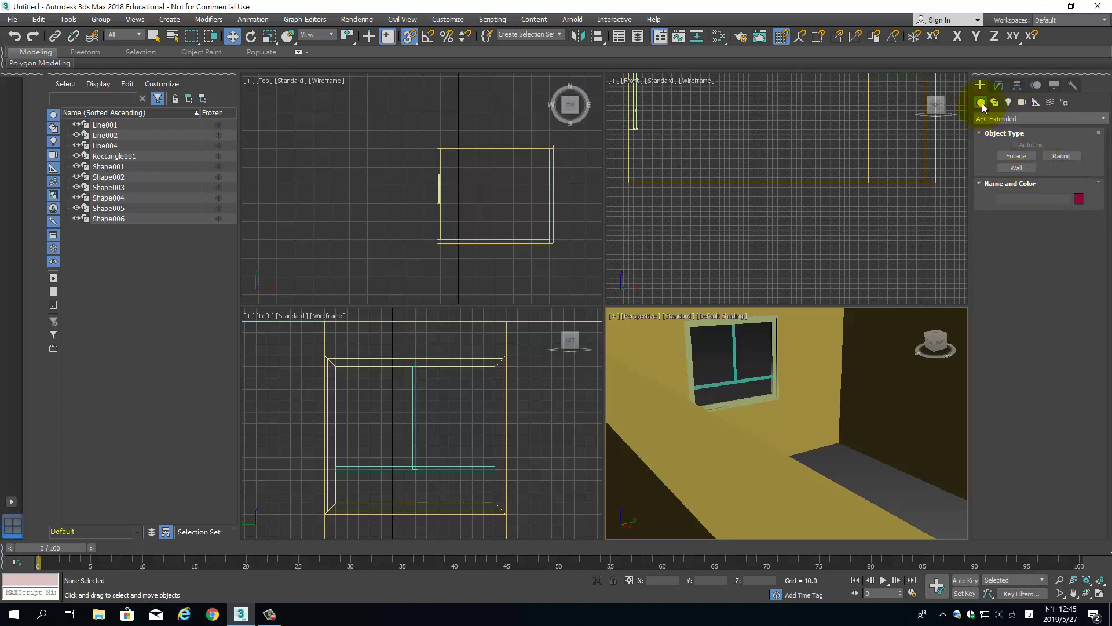
left_click(996, 117)
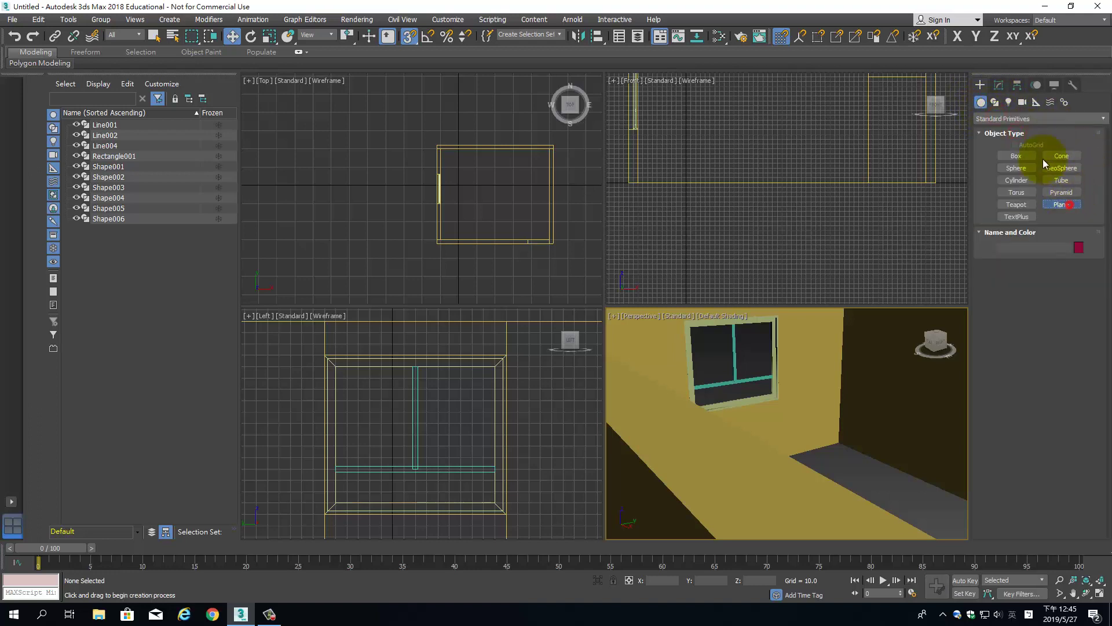
left_click(1062, 204)
middle_click_drag(463, 155, 377, 154)
scroll(394, 152, "up", 2)
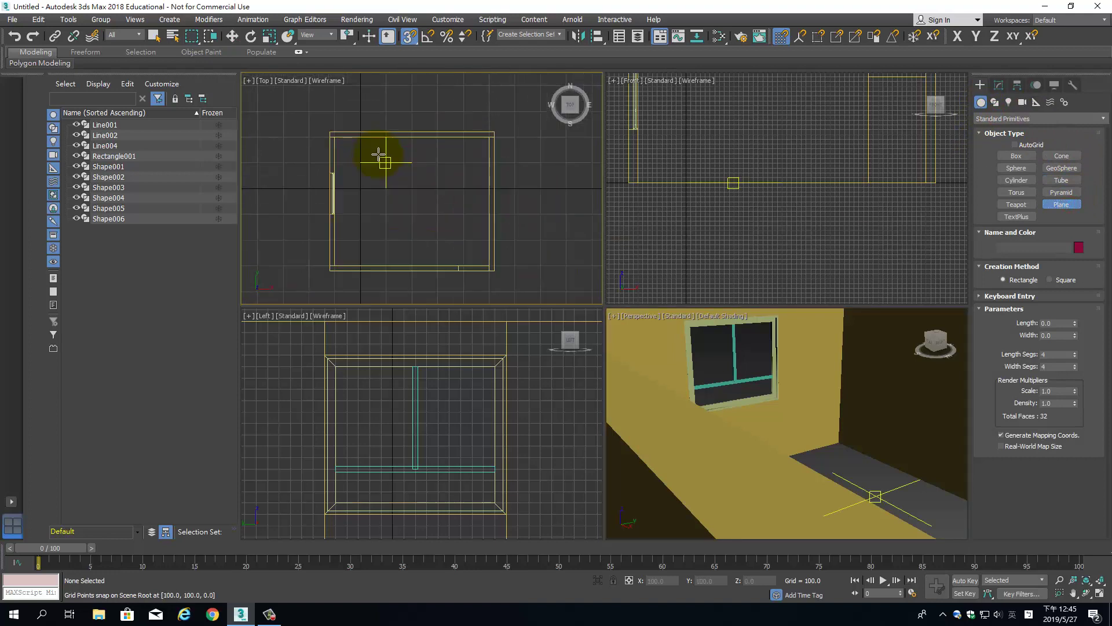
left_click(332, 136)
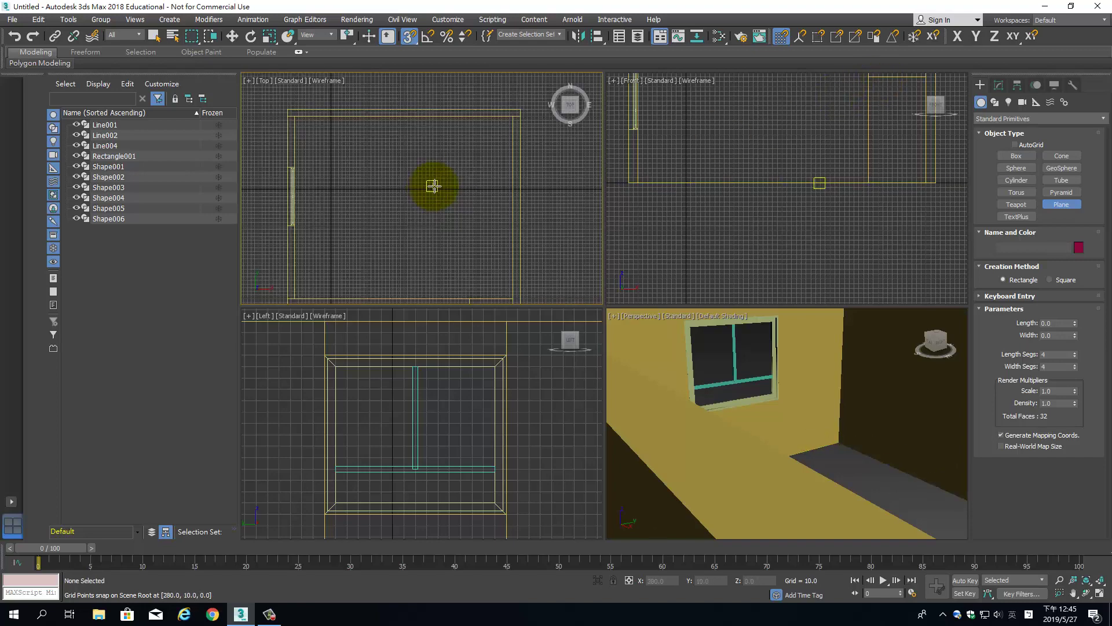
scroll(435, 184, "up", 2)
Drag a 540 by 640 floor plane with 4x4 segments across the whole room
key("alt+w")
scroll(405, 174, "down", 1)
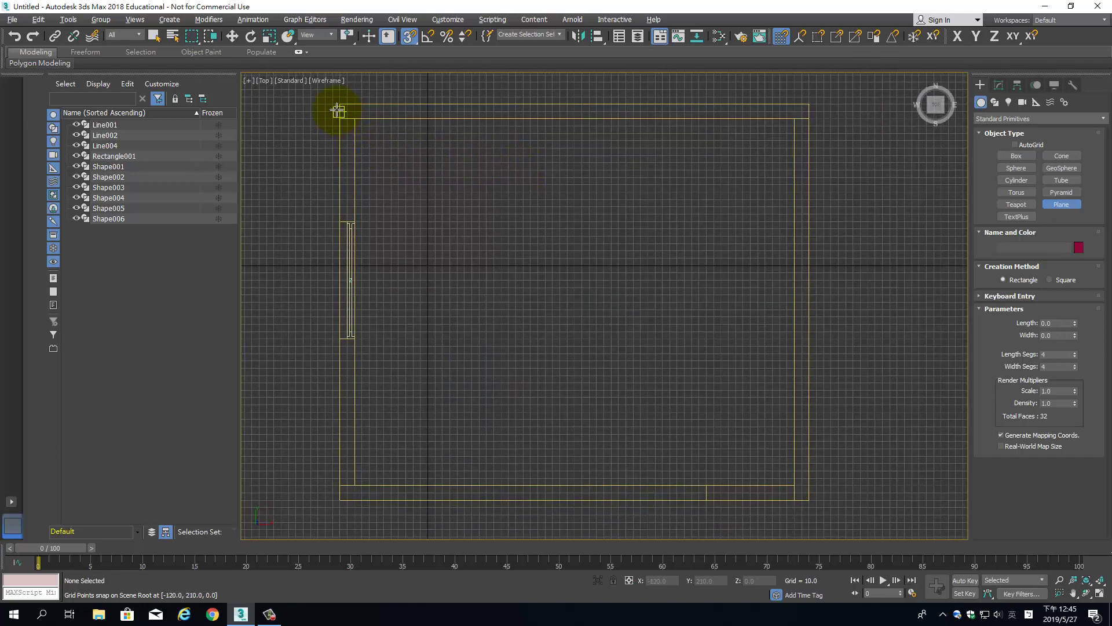
left_click_drag(339, 104, 809, 499)
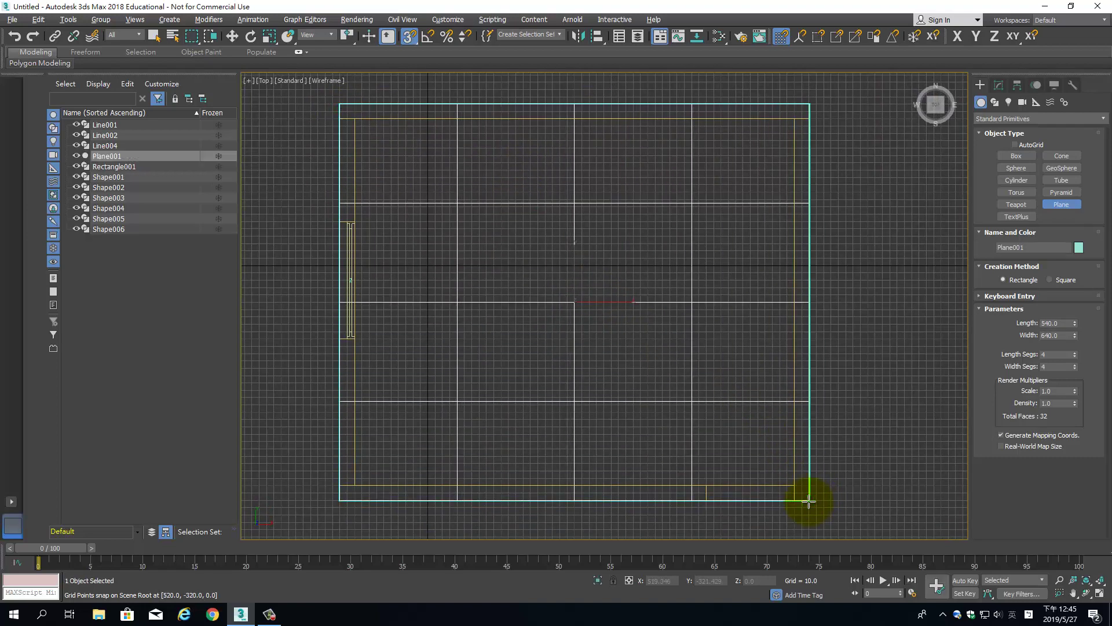
key("alt+w")
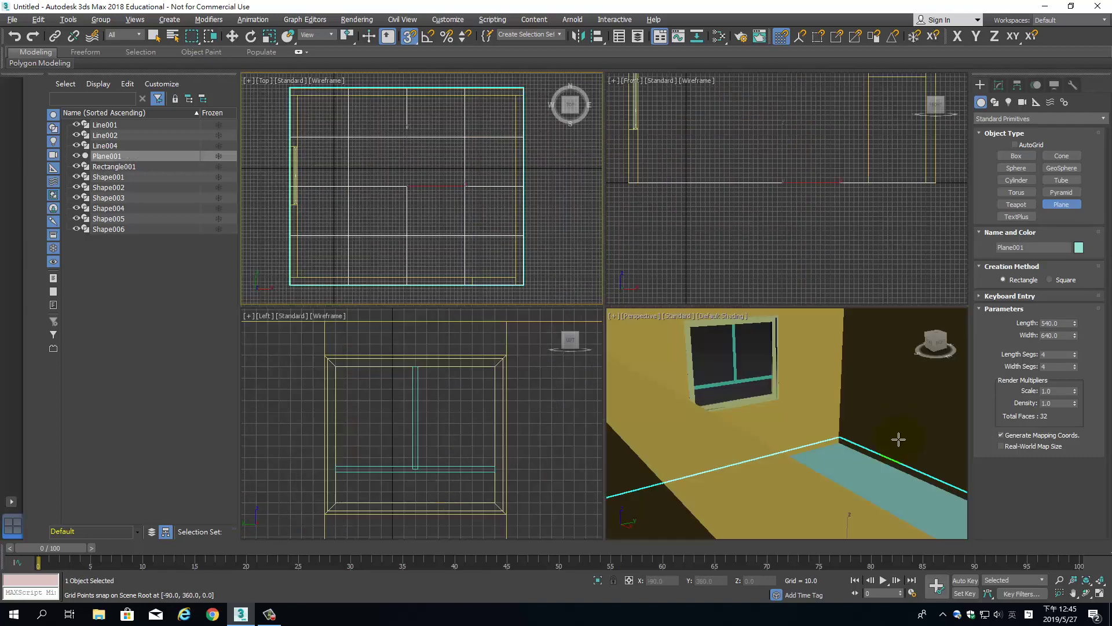
mouse_move(873, 456)
middle_mouse_down("alt")
mouse_move(814, 447)
mouse_move(898, 442)
middle_mouse_up("alt")
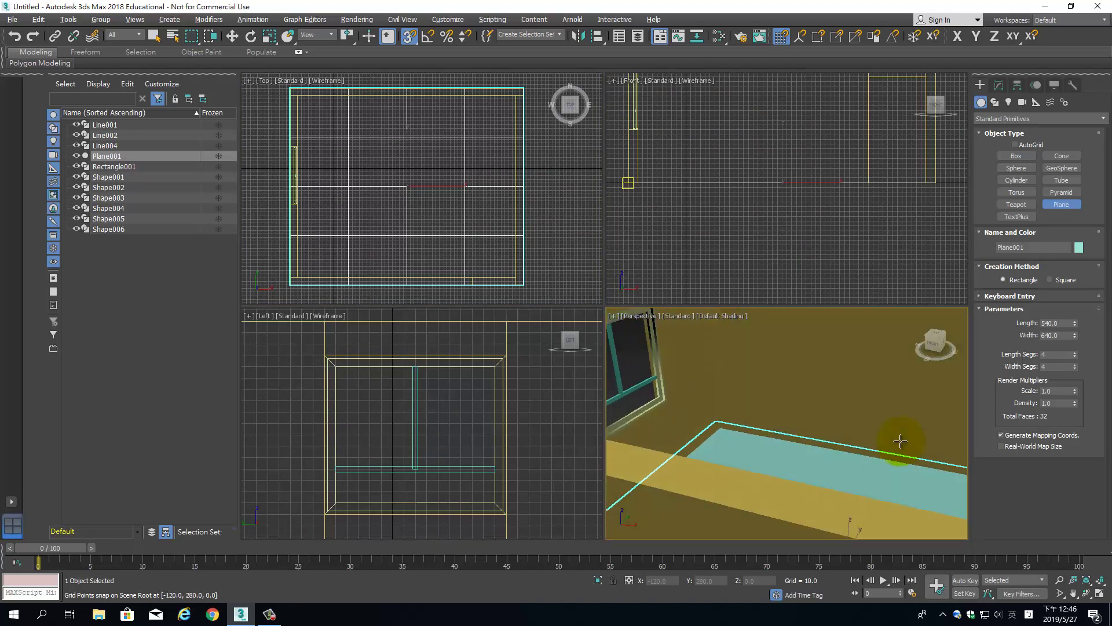
left_click(1014, 157)
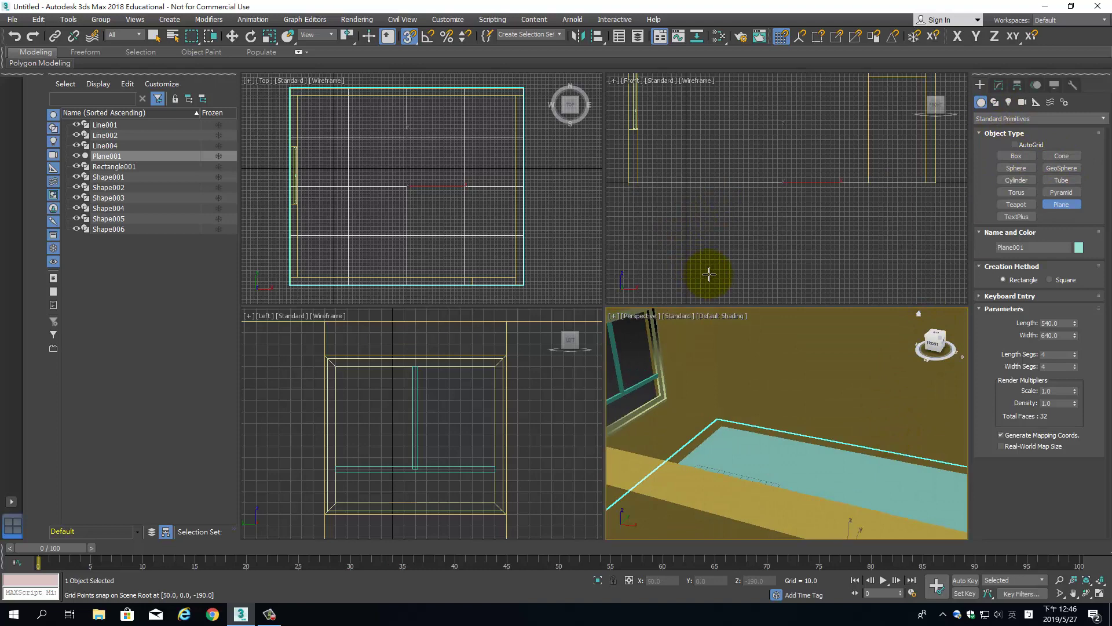
left_click(561, 215)
key("alt+w")
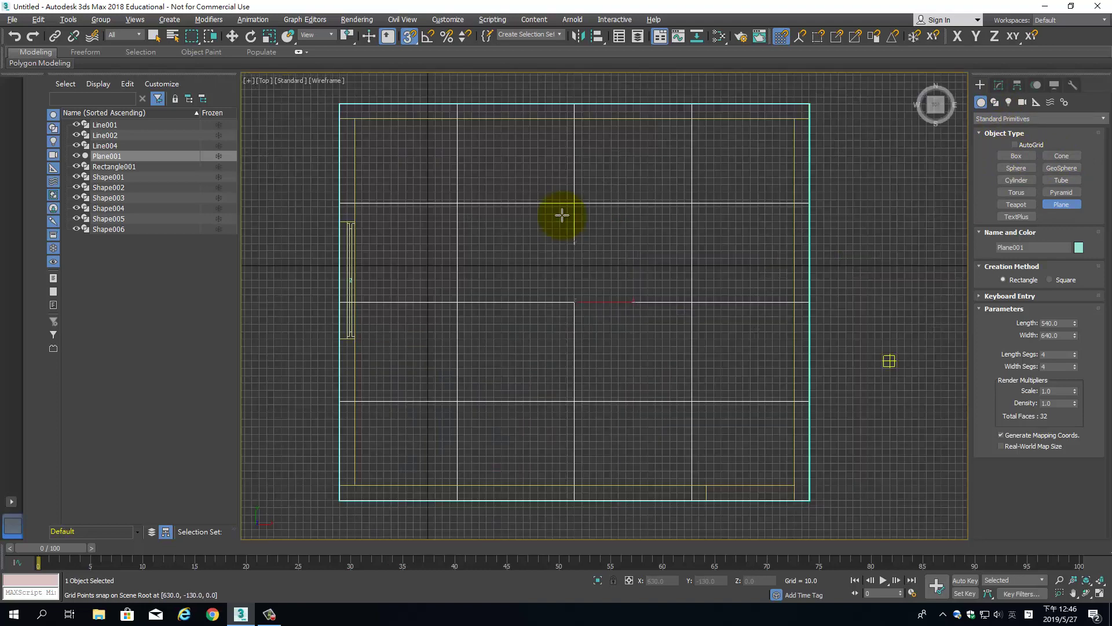
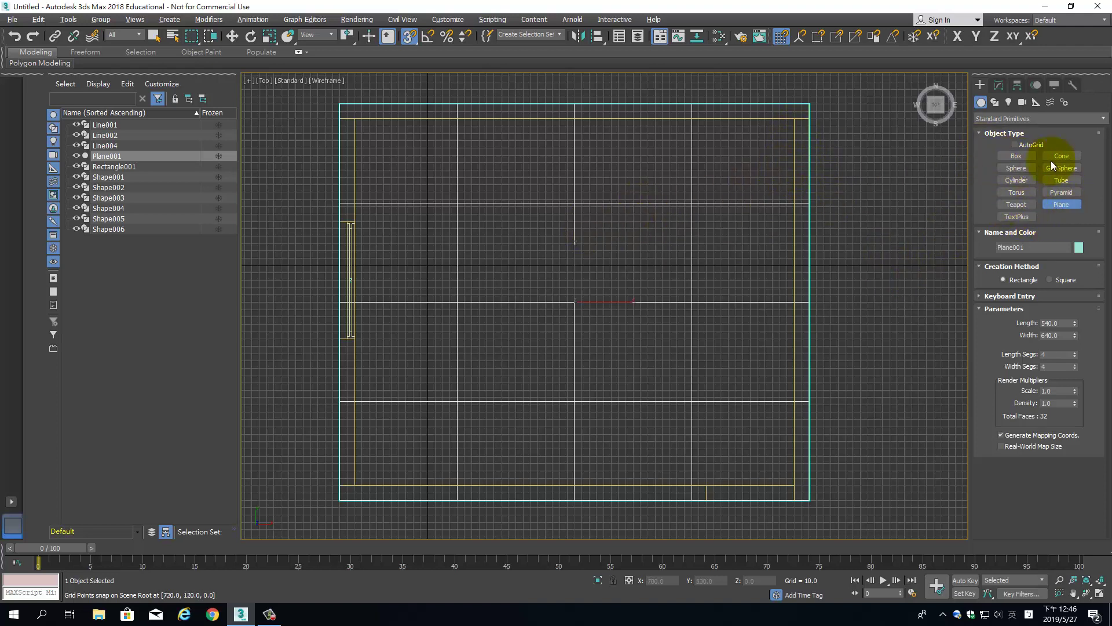
Trace a Line through the room's four corners in Top view, leaving the bottom wall open
left_click(995, 102)
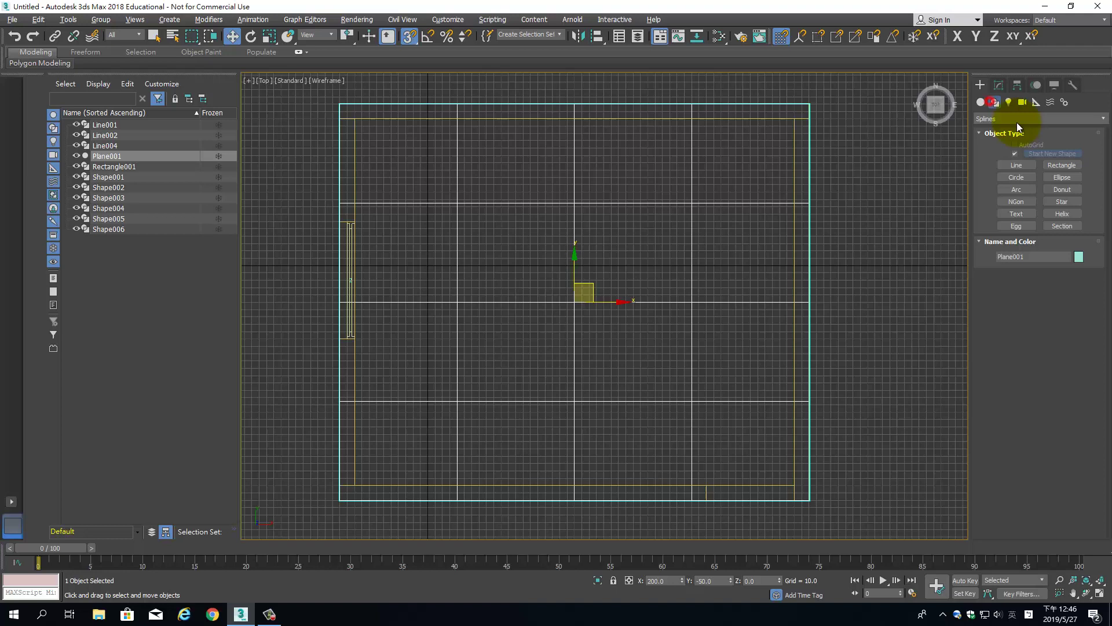
left_click(1060, 166)
left_click(1021, 167)
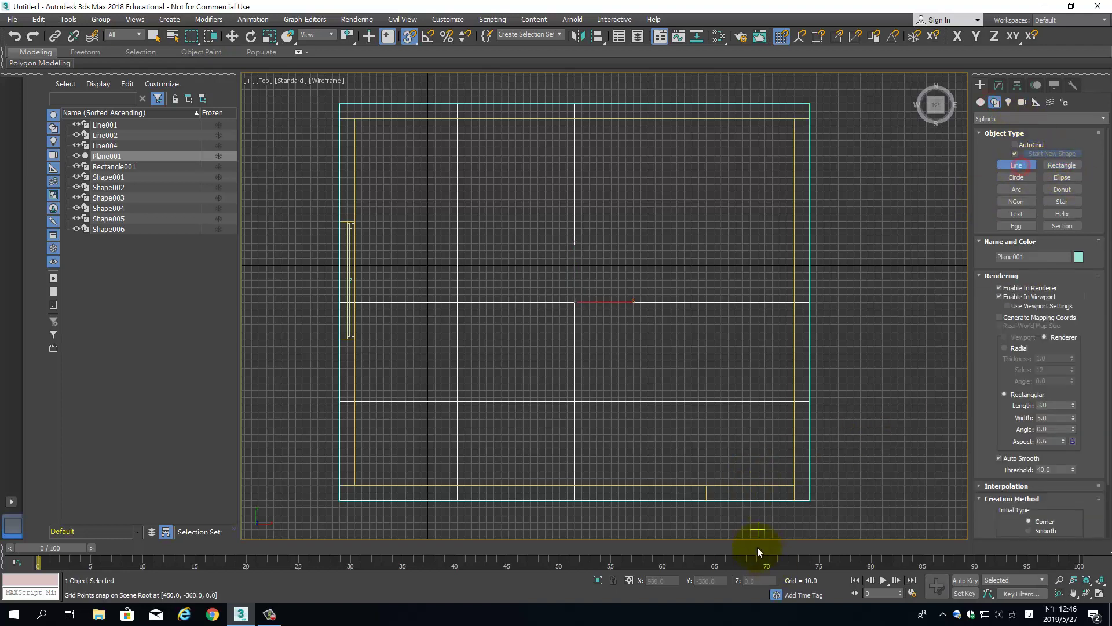
left_click(707, 485)
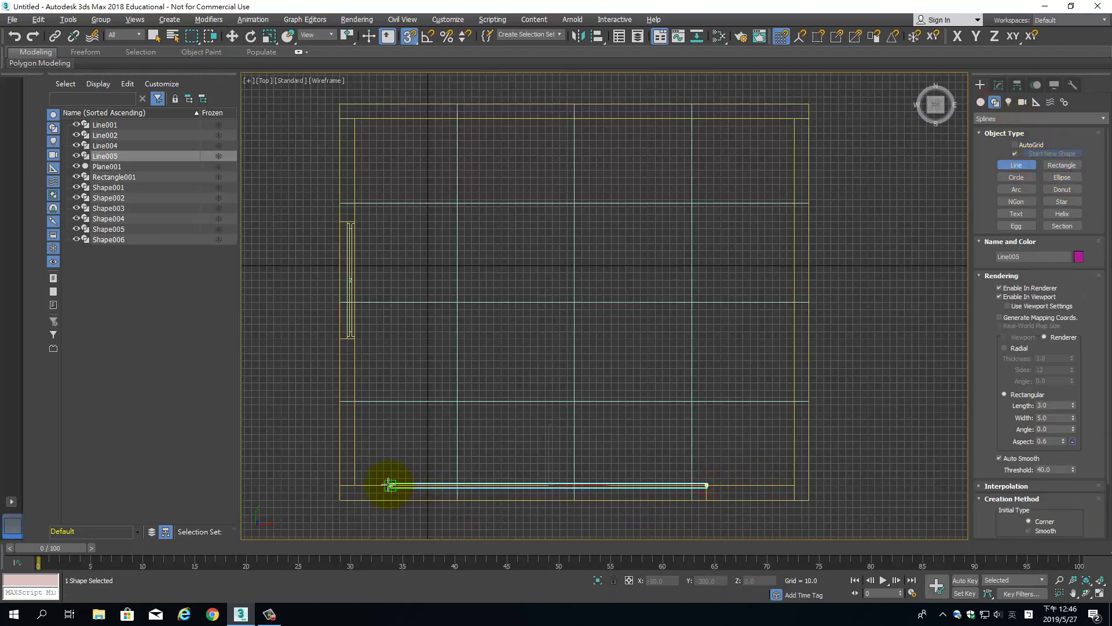
left_click(352, 485)
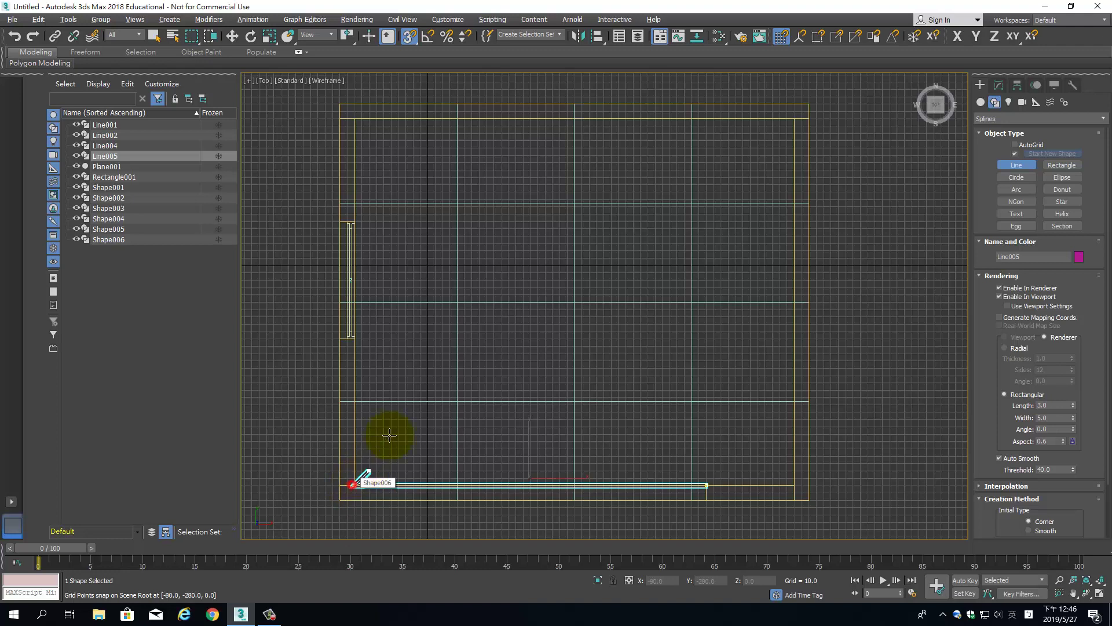
left_click(354, 117)
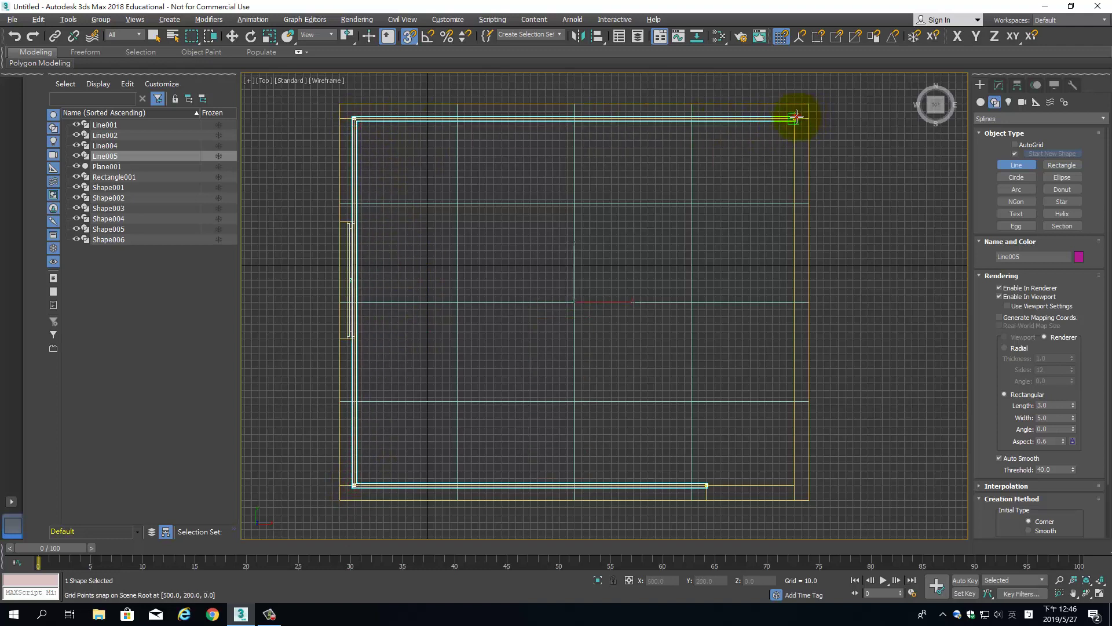
left_click(795, 118)
left_click(794, 485)
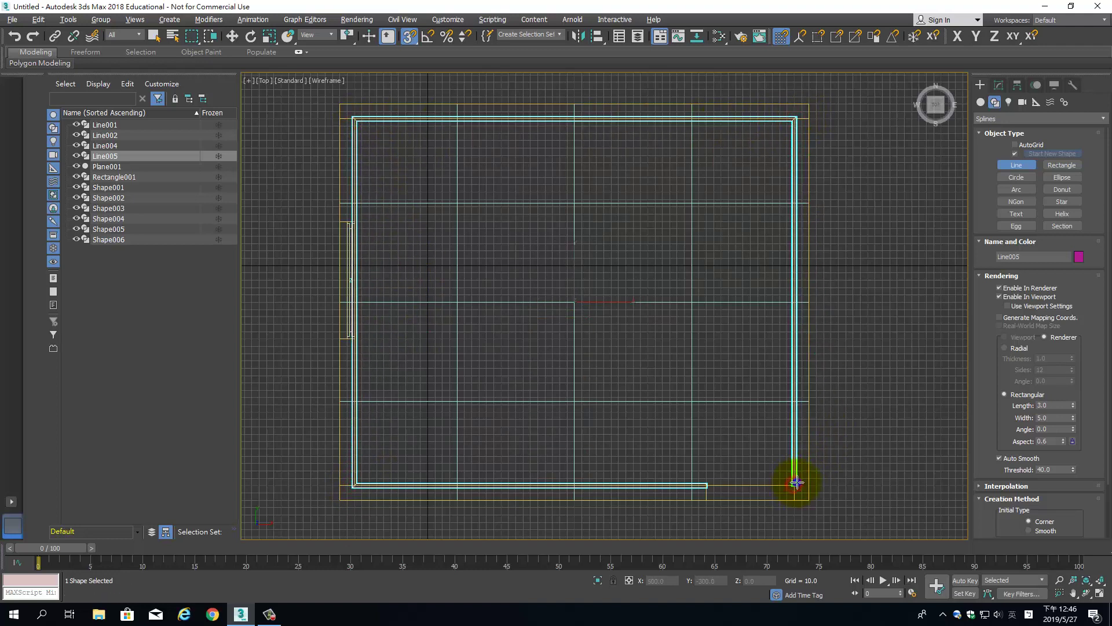
right_click(794, 485)
Maximize the Perspective viewport and pan across the room's corner
key("alt+w")
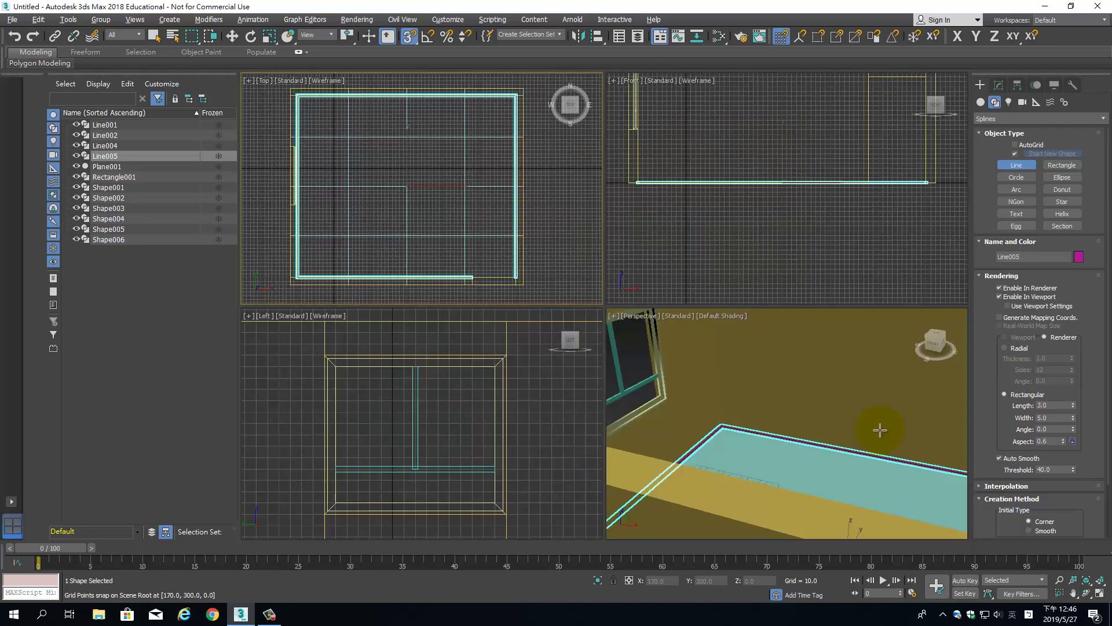
right_click(725, 446)
key("alt+w")
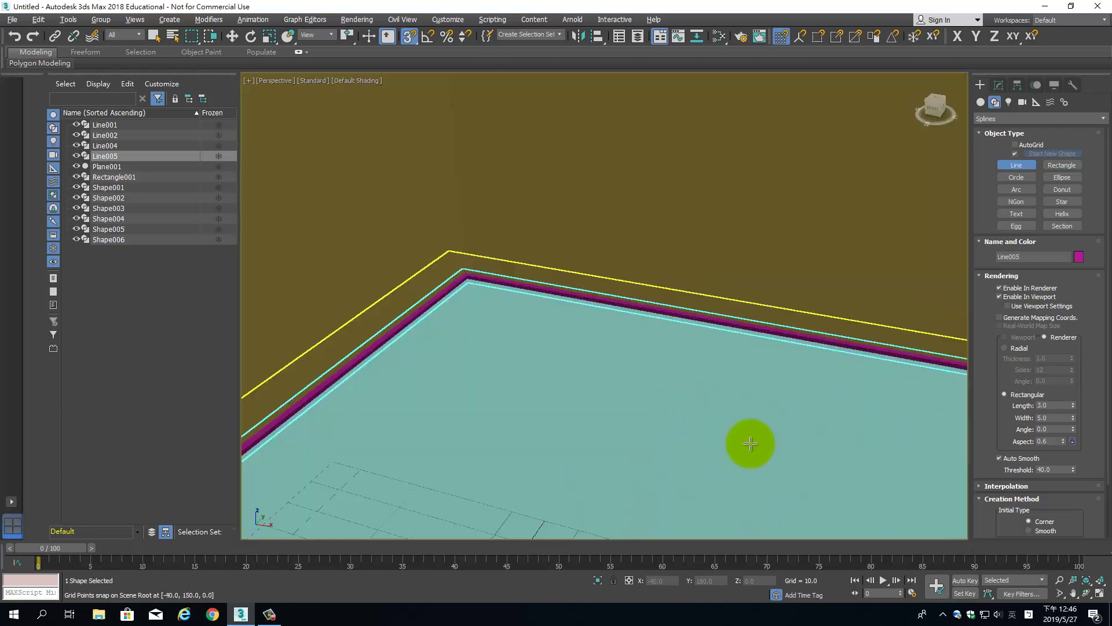
middle_click_drag(574, 338, 643, 330)
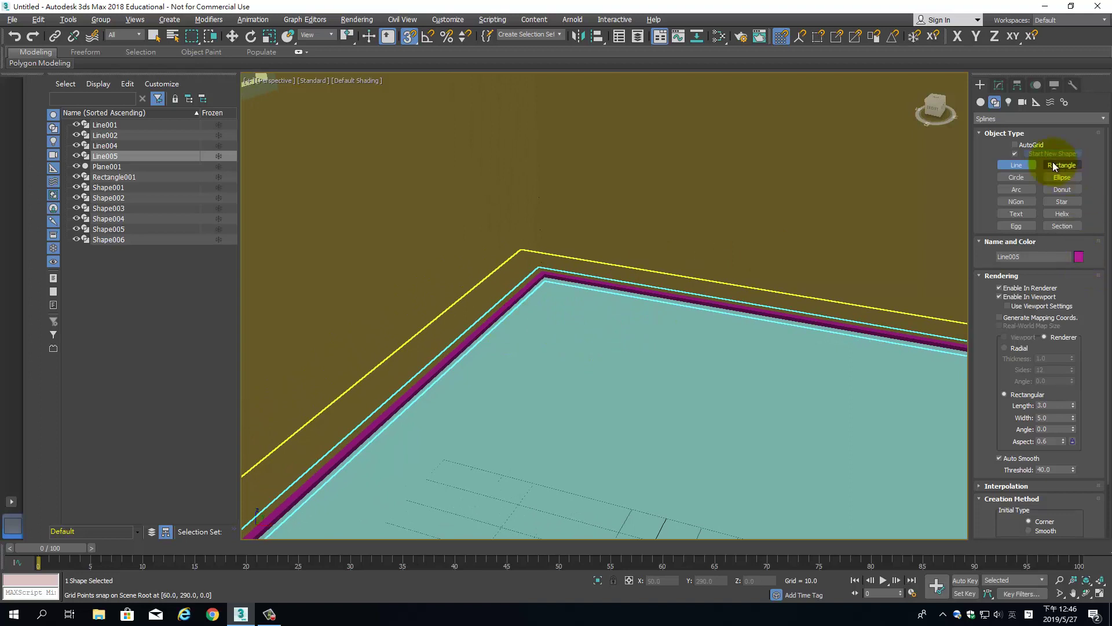
Turn off the line's renderer and viewport thickness and add a Sweep modifier
left_click(1027, 293)
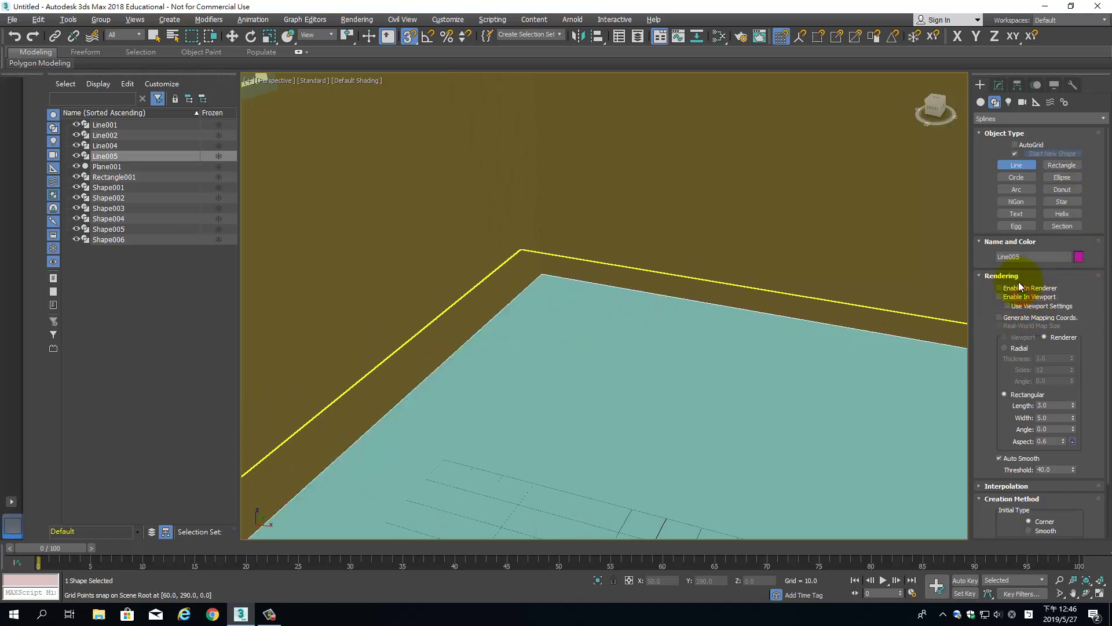
left_click(979, 277)
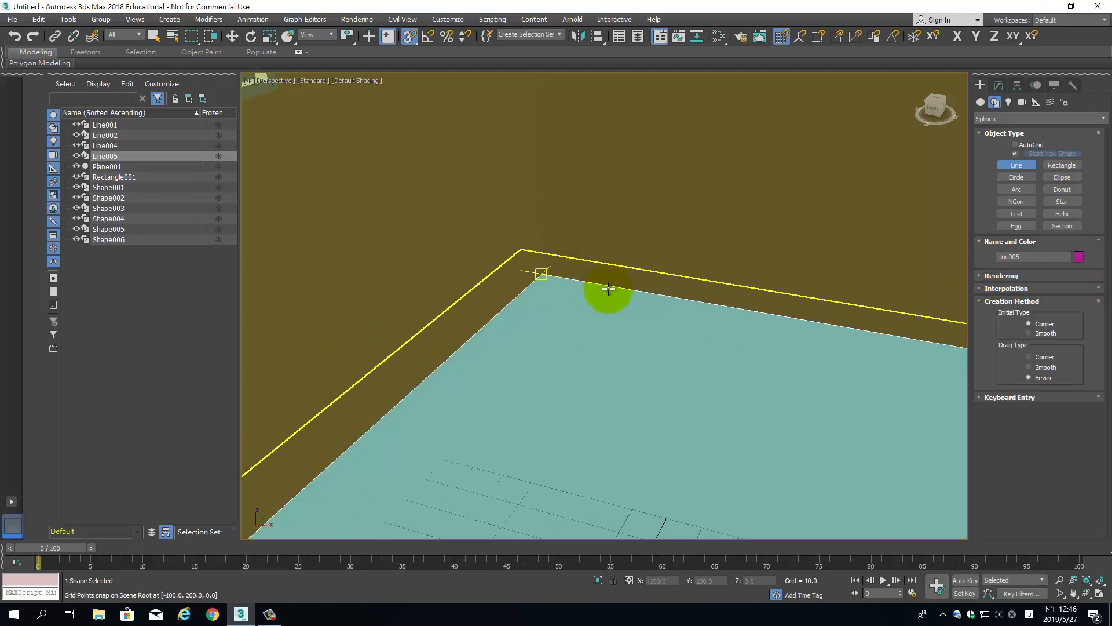
left_click(999, 86)
left_click(1105, 120)
left_click_drag(1105, 139, 1105, 509)
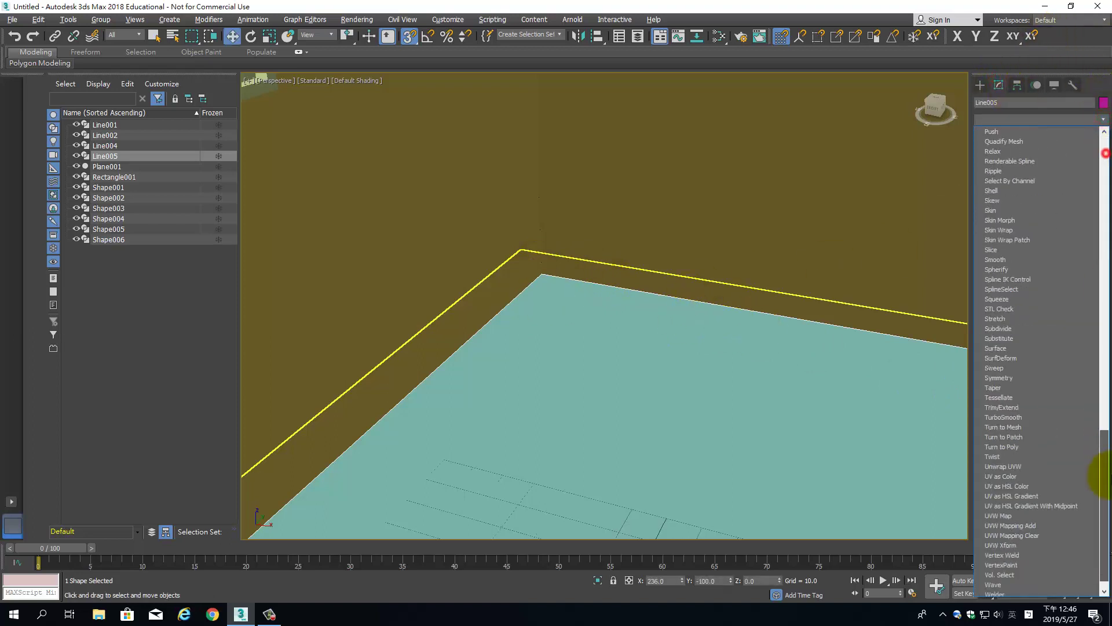
left_click(1038, 348)
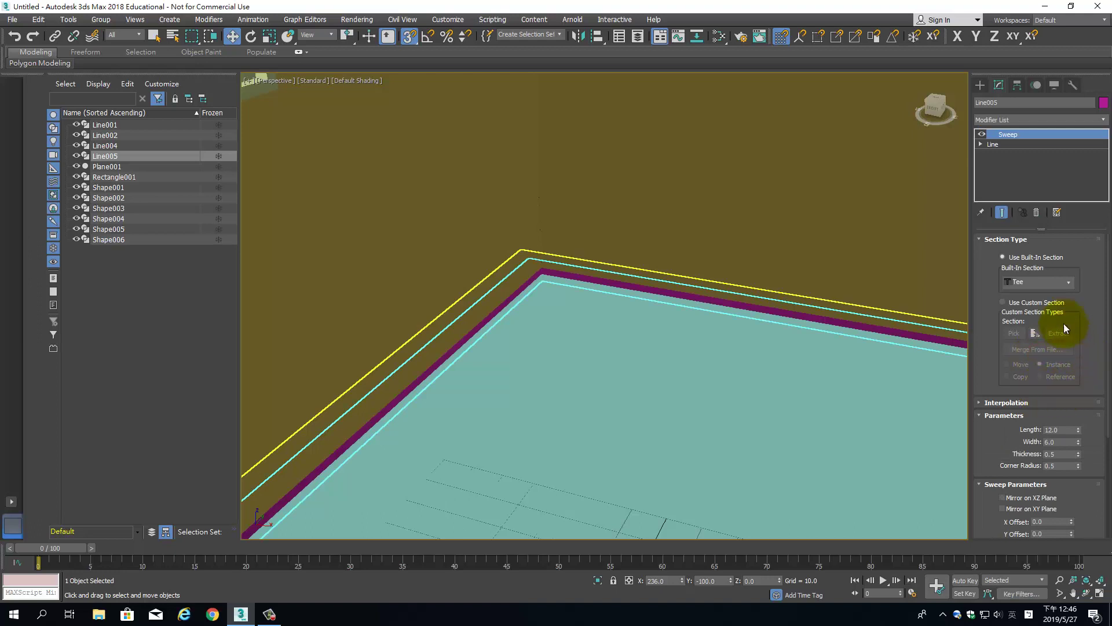
Set the Sweep built-in section to Angle and zoom the Left view onto the profile
left_click(1063, 282)
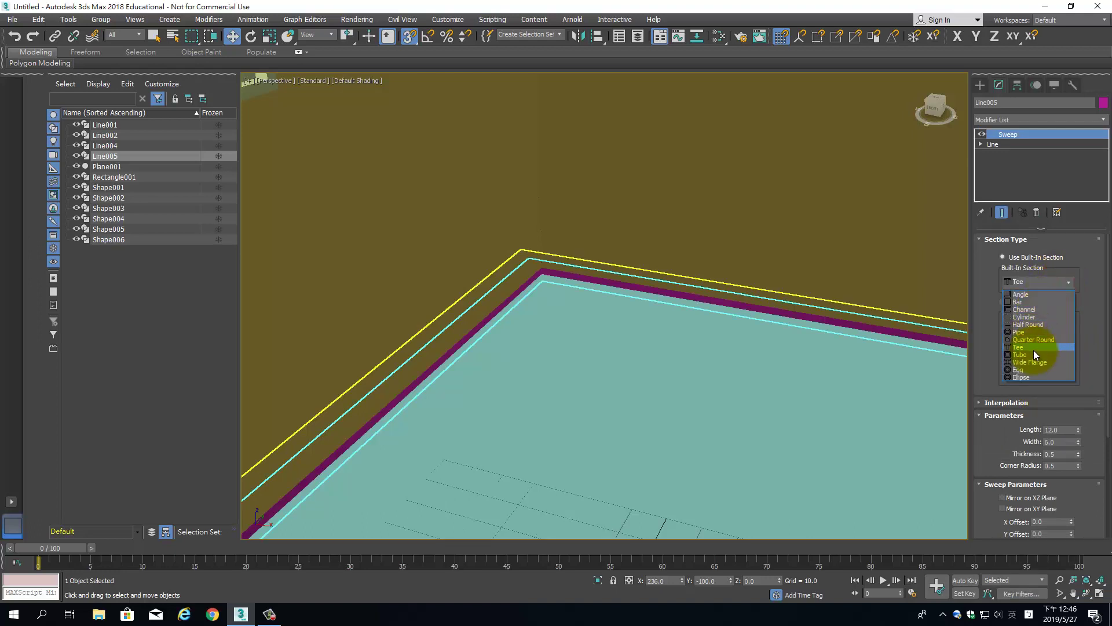
left_click(1030, 295)
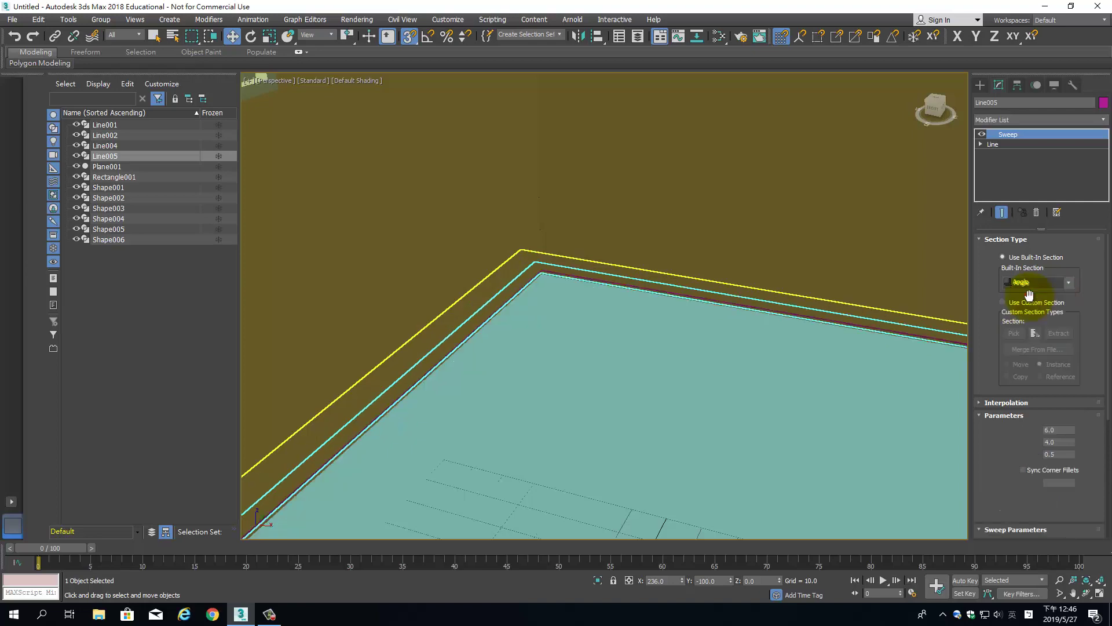
key("alt+w")
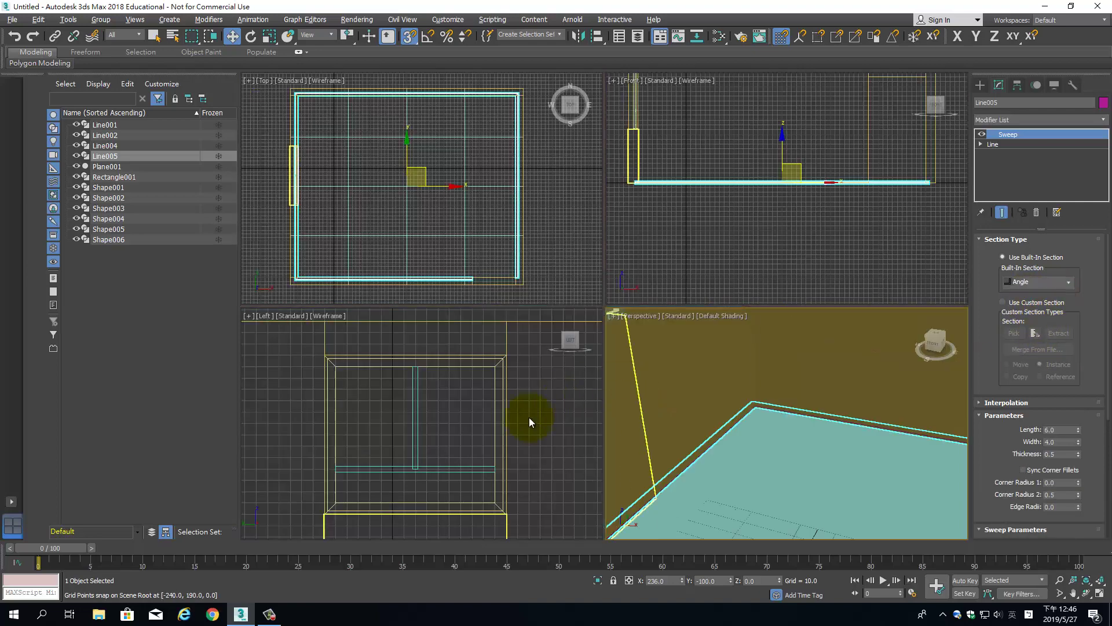
scroll(529, 421, "up", 3)
middle_click_drag(439, 441, 373, 423)
scroll(373, 422, "up", 3)
middle_click_drag(430, 452, 449, 381)
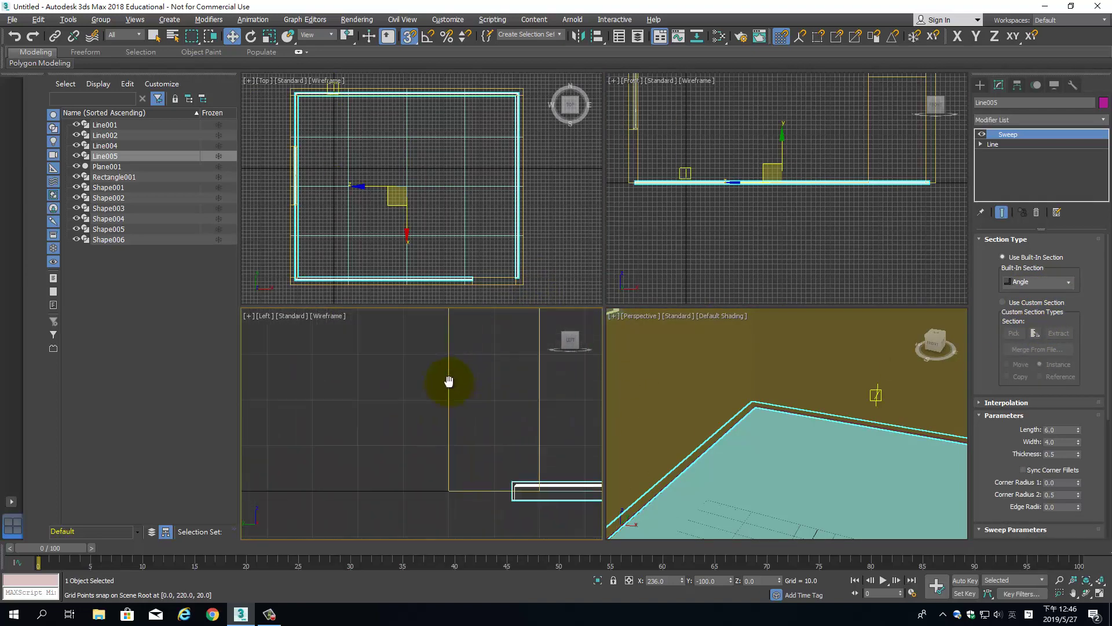
middle_click_drag(496, 434, 458, 407)
scroll(459, 408, "up", 3)
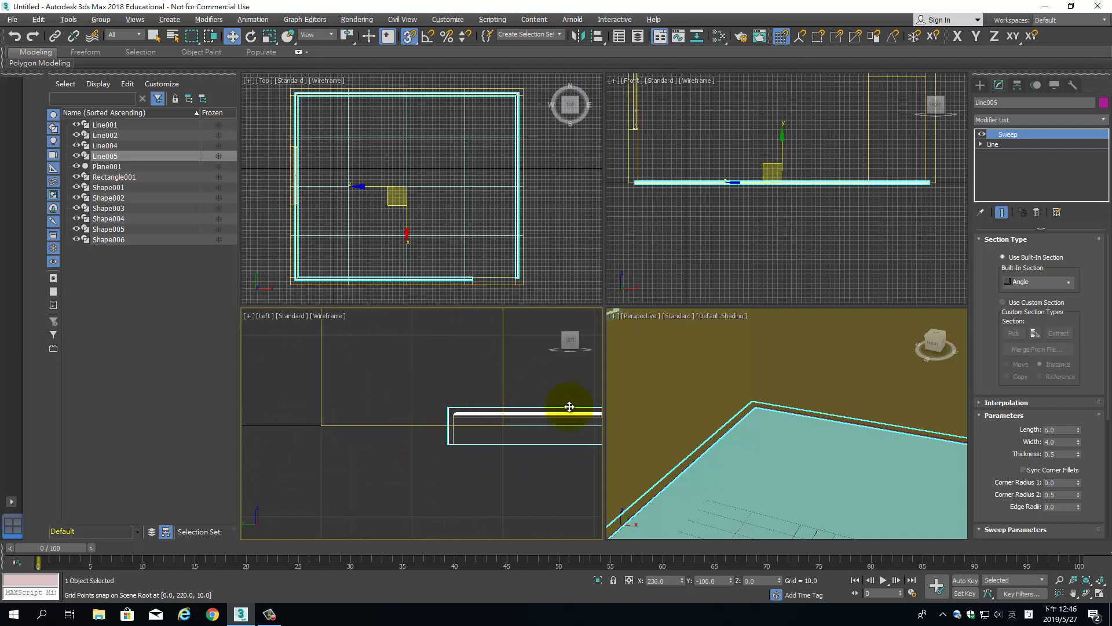
Set the Sweep Angle to 0
left_click(1057, 507)
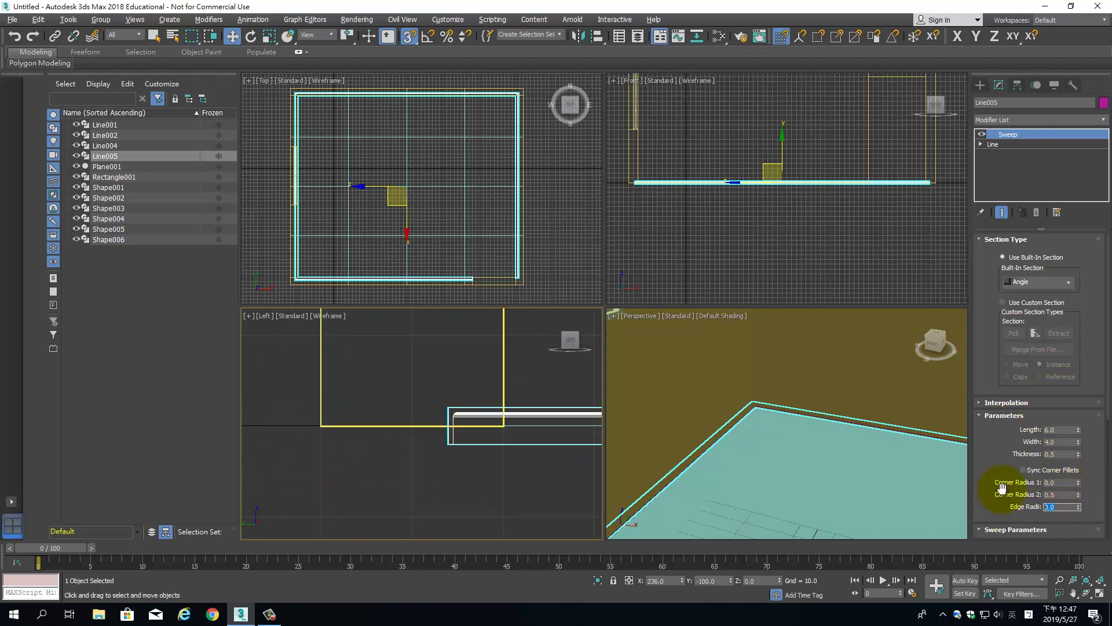
left_click_drag(990, 451, 990, 376)
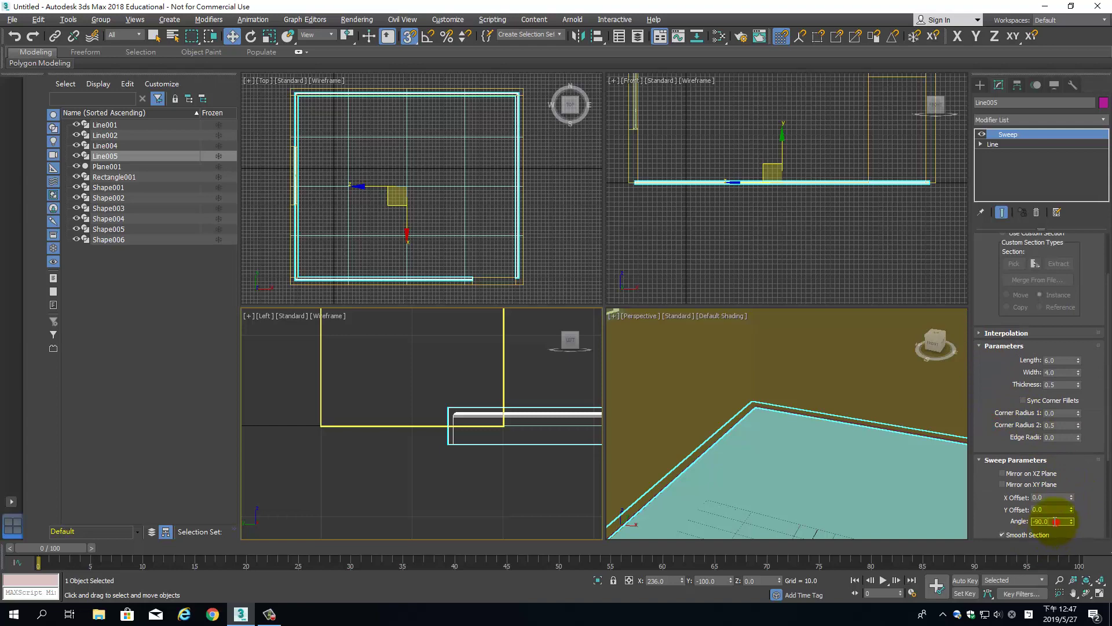
type("0")
key("Return")
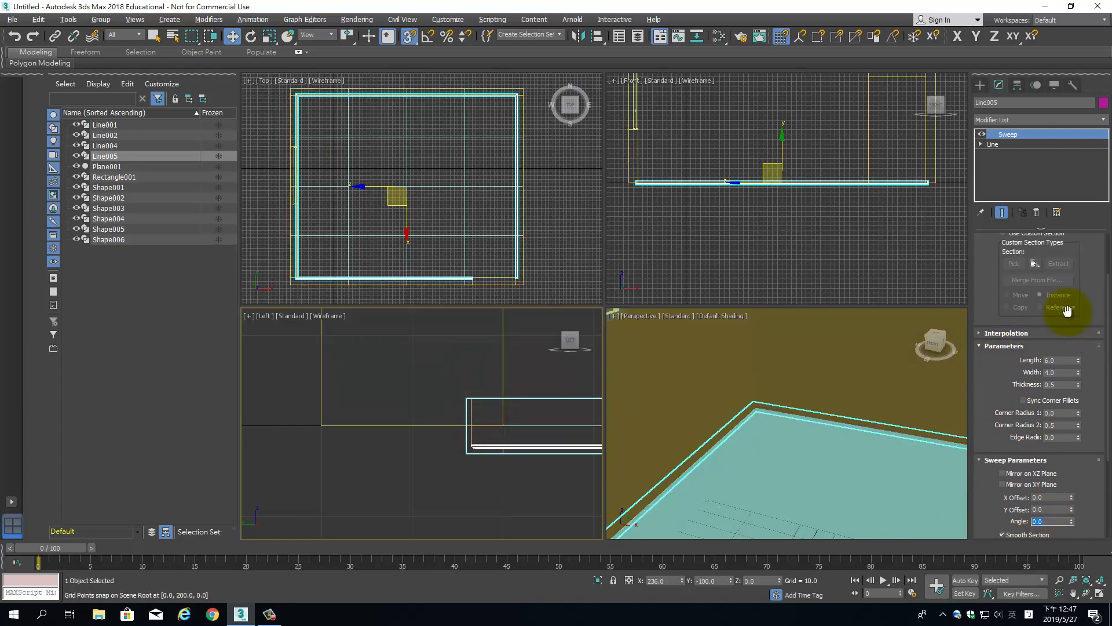
Align the profile pivot to its bottom-left corner and set the section length to 10
mouse_move(1092, 266)
left_mouse_down()
mouse_move(1085, 311)
mouse_move(1089, 190)
left_mouse_up()
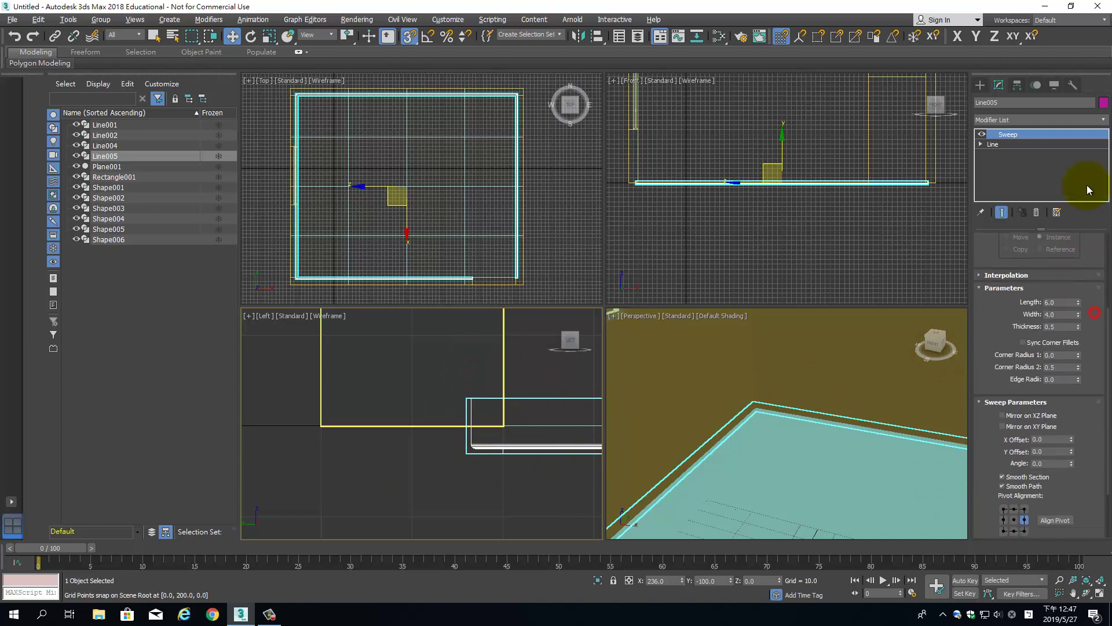
left_click(1004, 530)
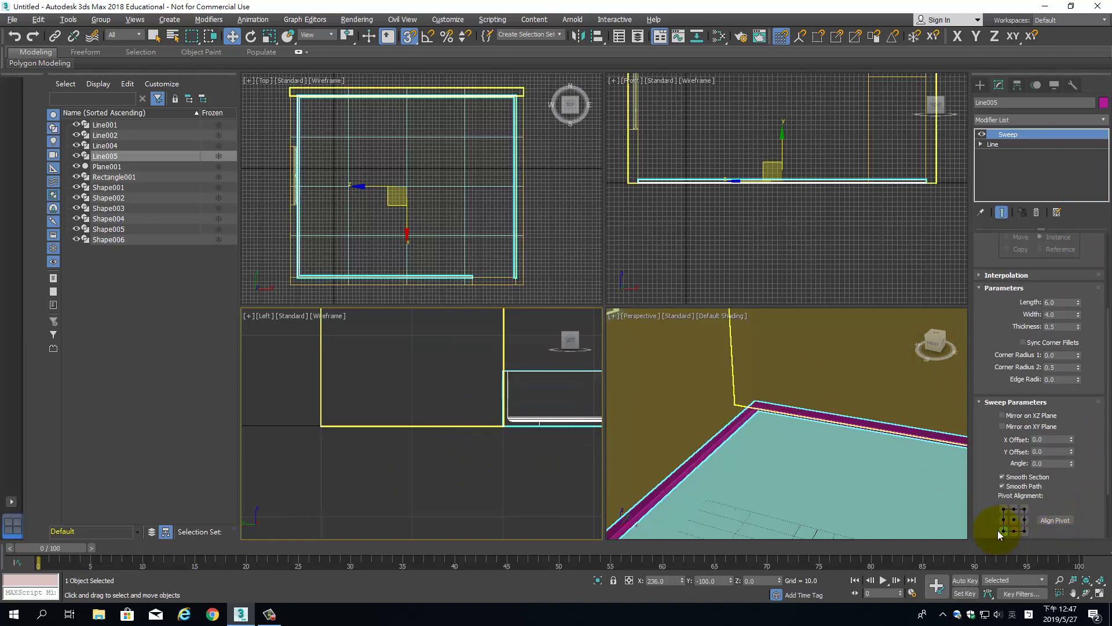
scroll(516, 395, "up", 3)
scroll(446, 422, "up", 2)
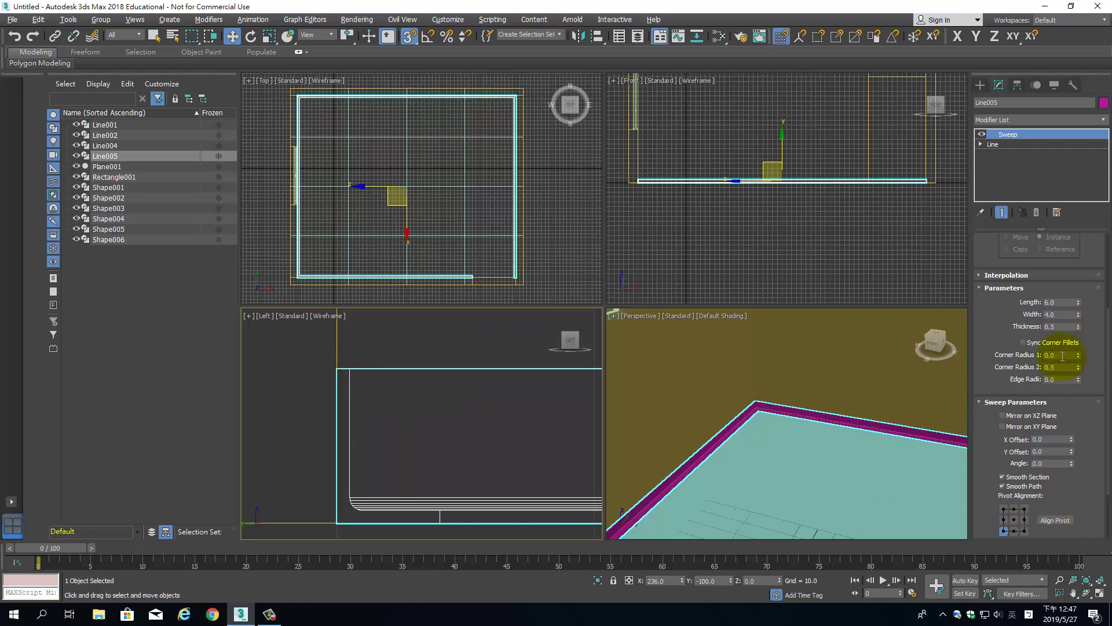
double_click(1061, 301)
type("5")
key("Return")
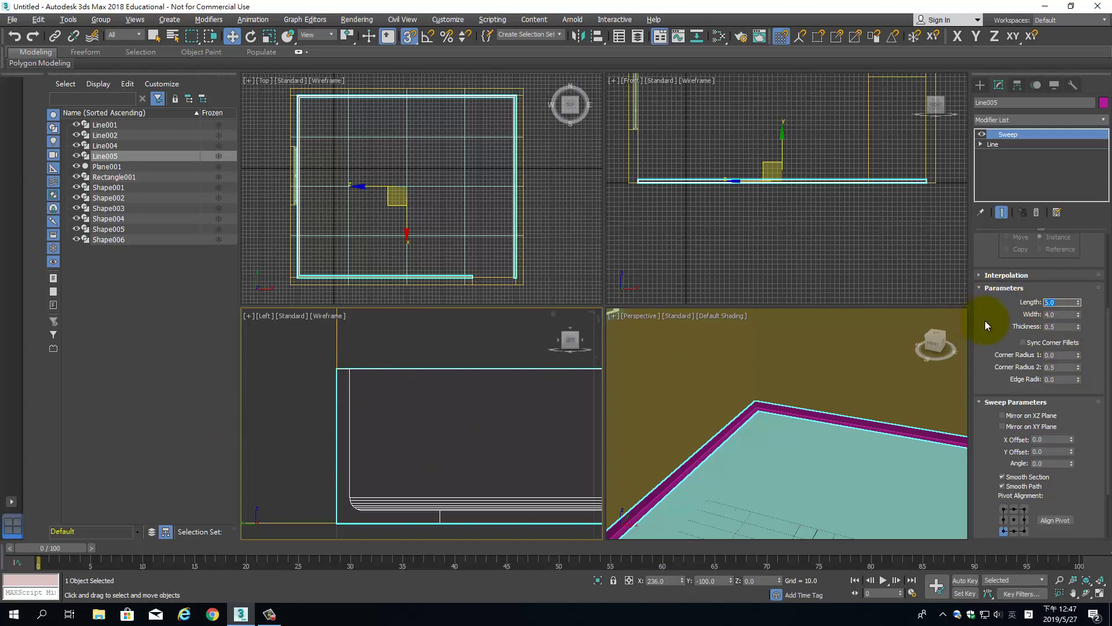
key("ctrl+z")
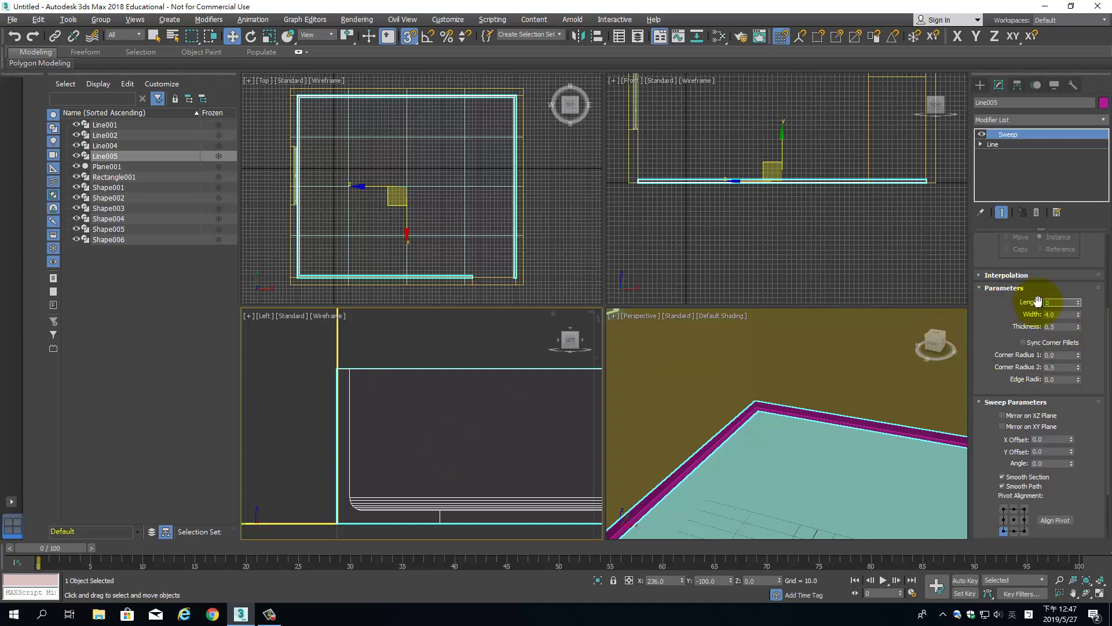
type("0.0")
key("Return")
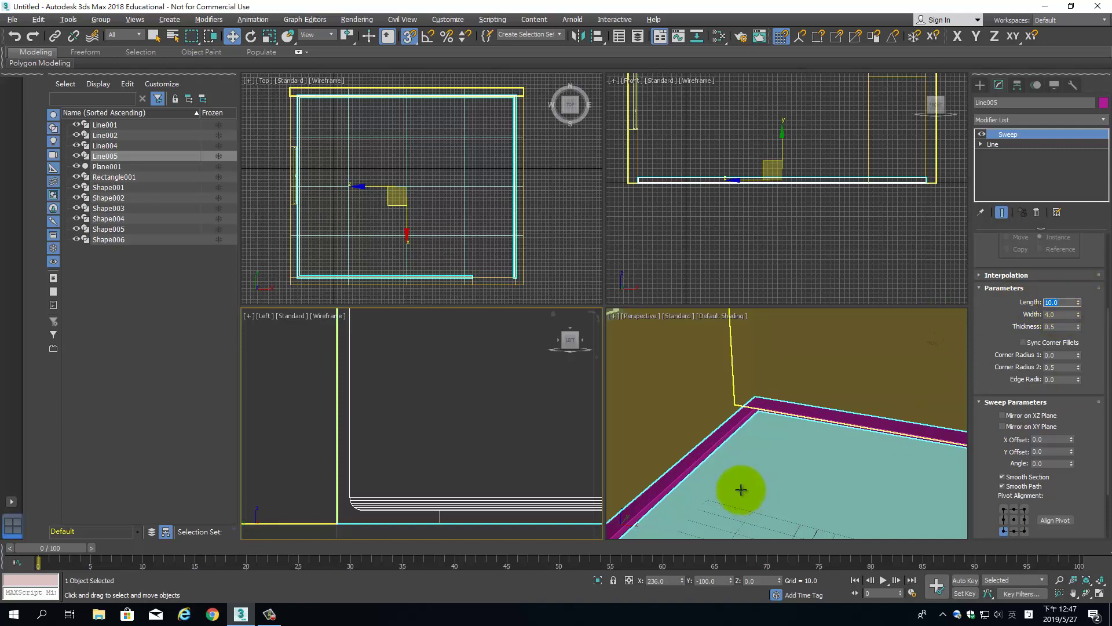
Set the sweep width to 2.0 and pan the side view to the baseboard corner
double_click(1060, 314)
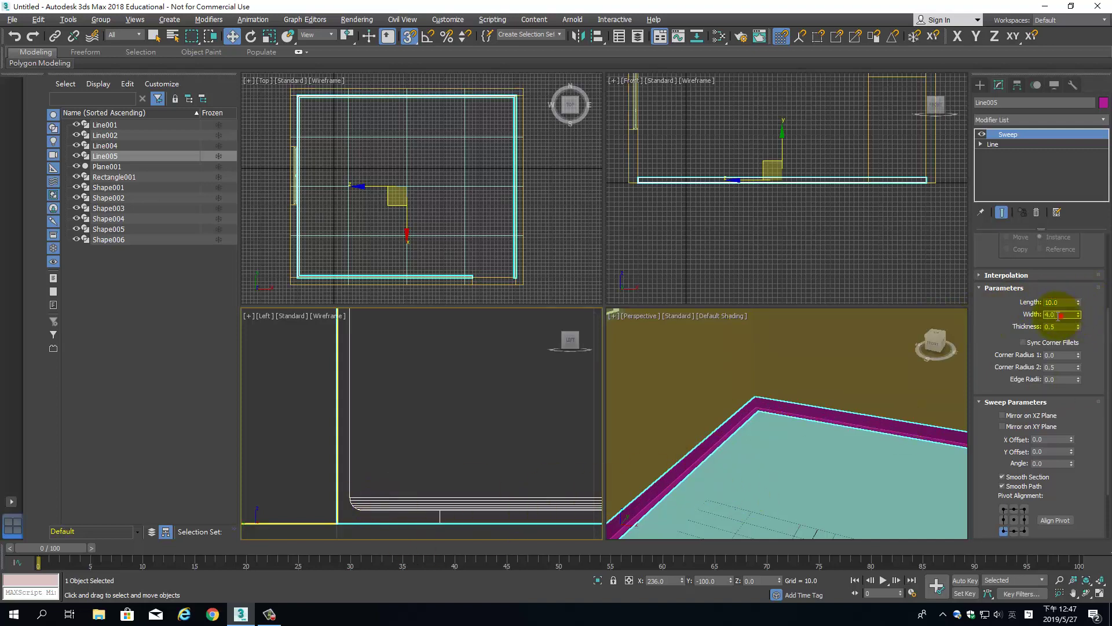
type("2")
key("Return")
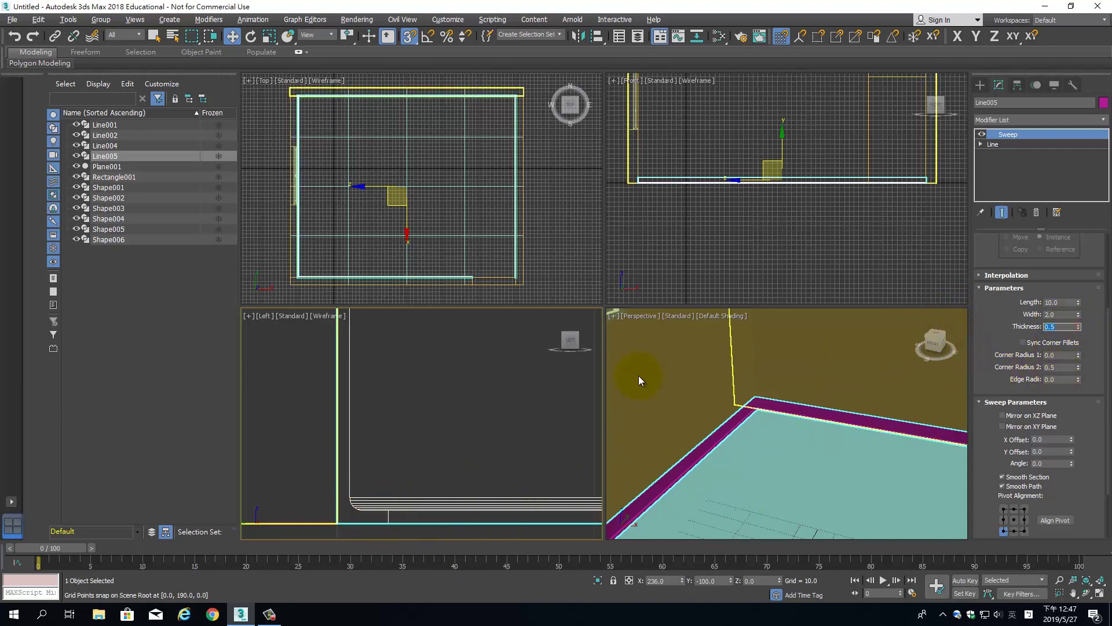
mouse_move(529, 418)
middle_mouse_down()
mouse_move(545, 449)
mouse_move(540, 391)
middle_mouse_up()
scroll(499, 399, "down", 2)
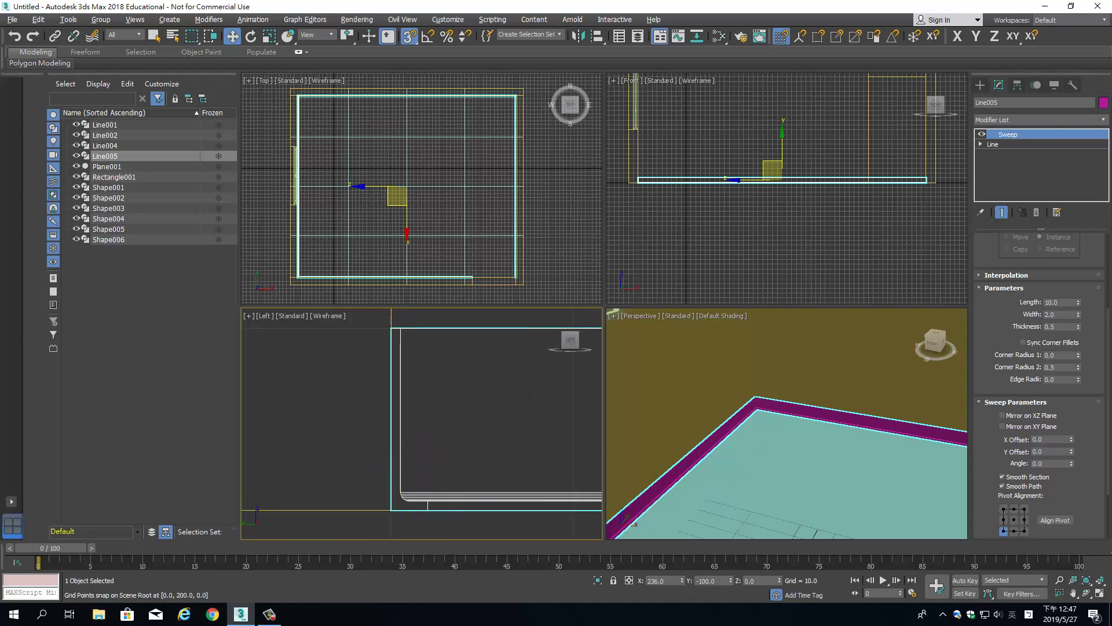
Set the Angle profile's Edge Radii to 0.5
left_click(1079, 353)
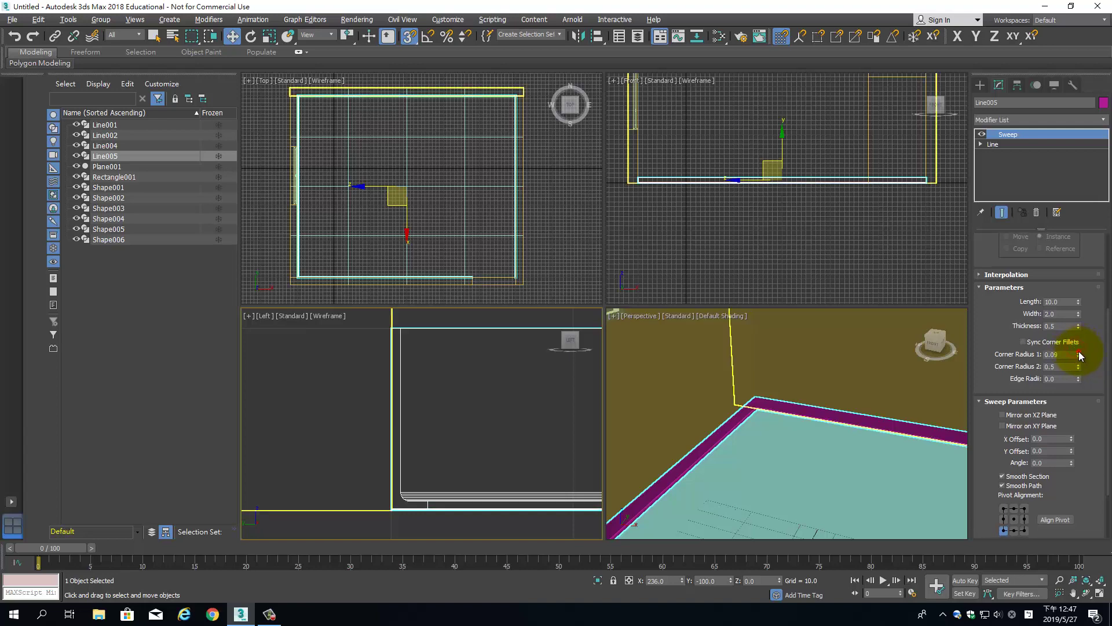
mouse_move(1078, 353)
left_mouse_down()
mouse_move(1077, 338)
mouse_move(1081, 350)
left_mouse_up()
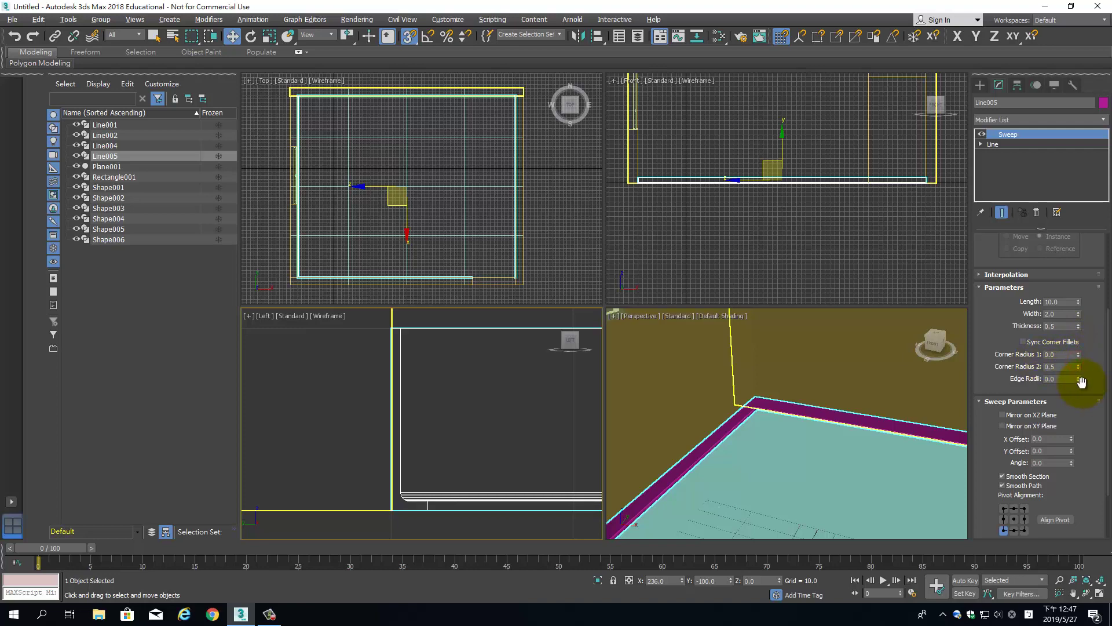
left_click_drag(1079, 380, 1080, 369)
double_click(1065, 378)
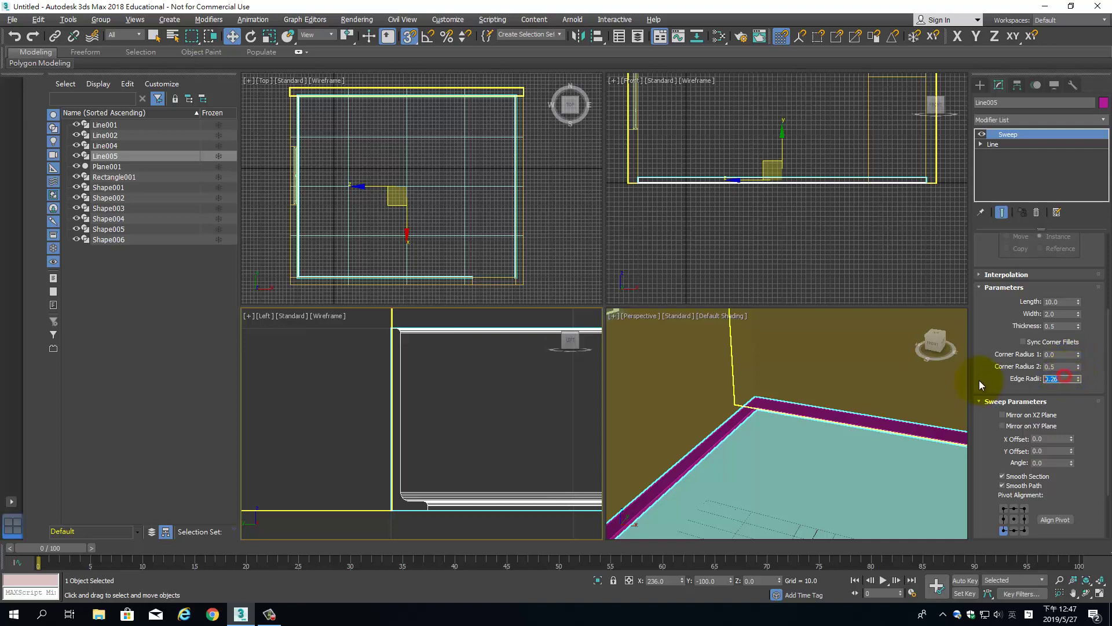
type("0.5")
key("Return")
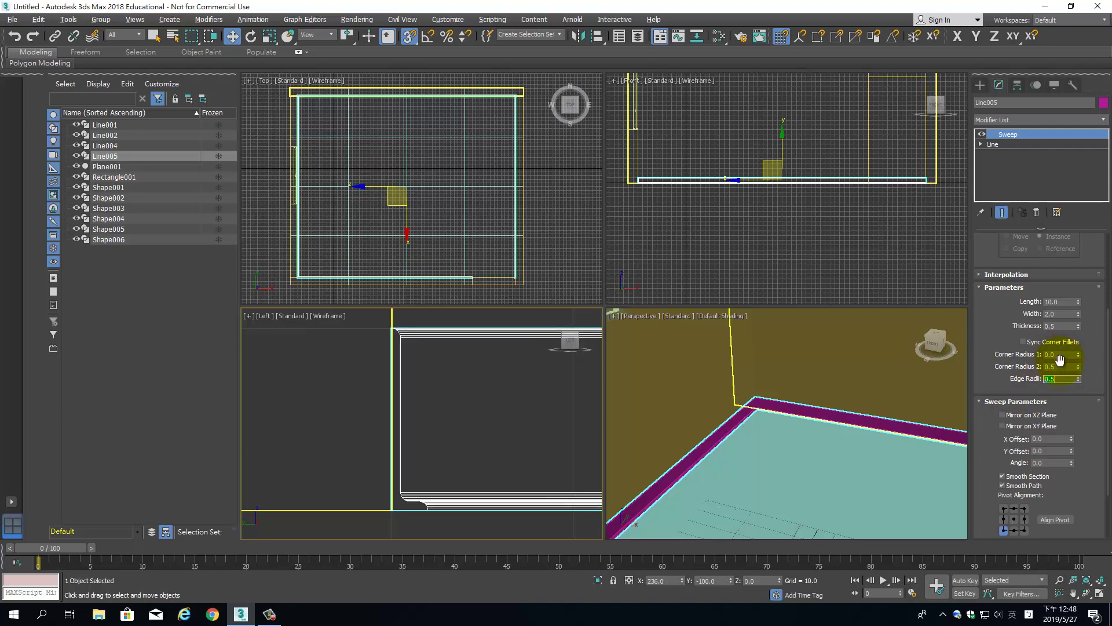
Set Corner Radius 2 to 1.0 and orbit Perspective to show the room and window
double_click(1060, 366)
type("1")
key("Return")
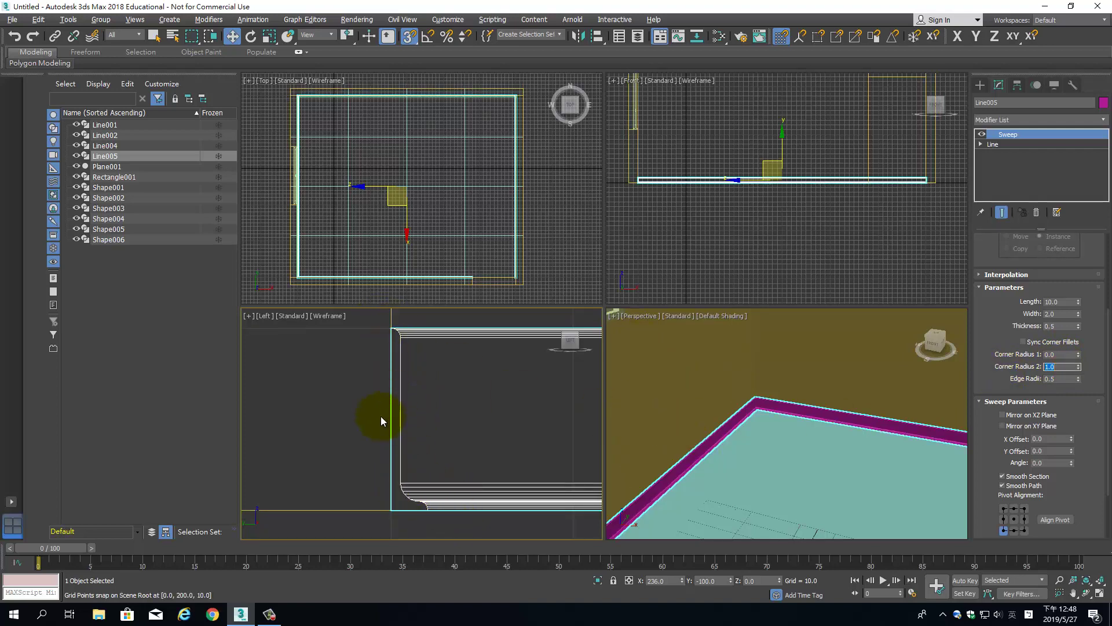
scroll(704, 445, "up", 2)
scroll(770, 448, "up", 2)
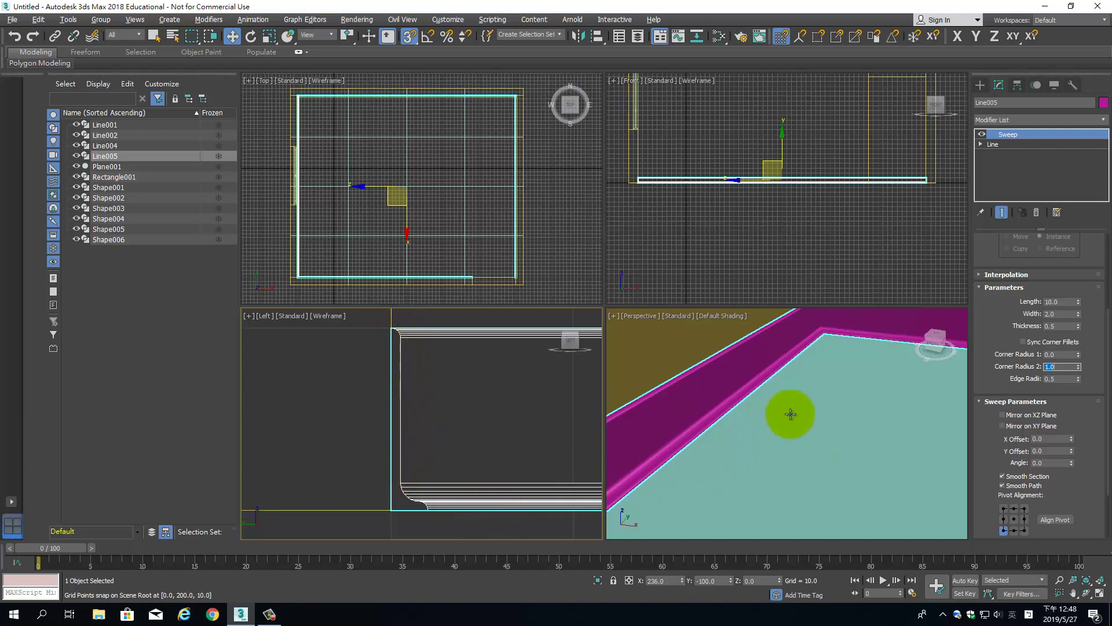
scroll(472, 409, "down", 5)
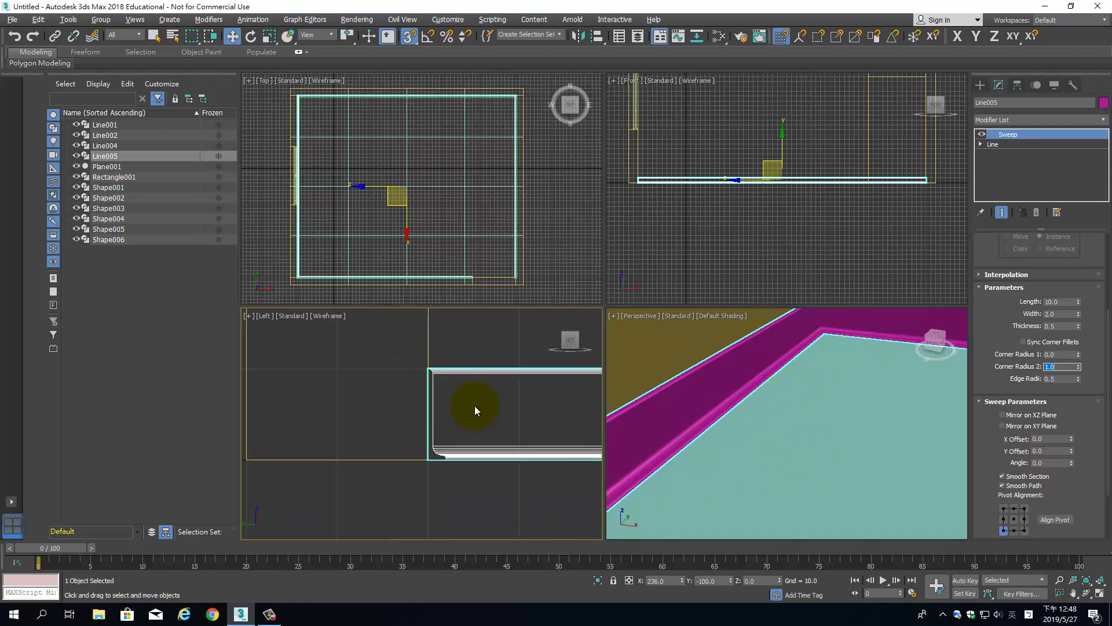
mouse_move(747, 373)
middle_mouse_down("alt")
mouse_move(660, 378)
mouse_move(799, 392)
mouse_move(794, 417)
mouse_move(790, 397)
mouse_move(707, 427)
mouse_move(834, 447)
mouse_move(757, 464)
mouse_move(784, 437)
middle_mouse_up("alt")
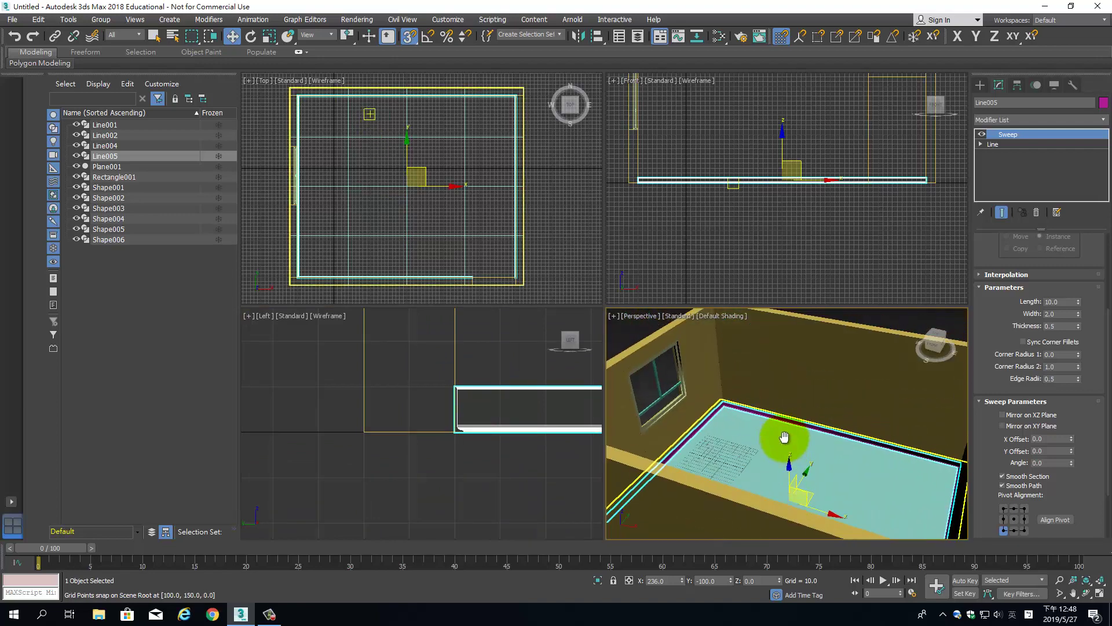
Draw a Standard Primitives box covering the whole room outline in the Top view
left_click(982, 84)
left_click(995, 102)
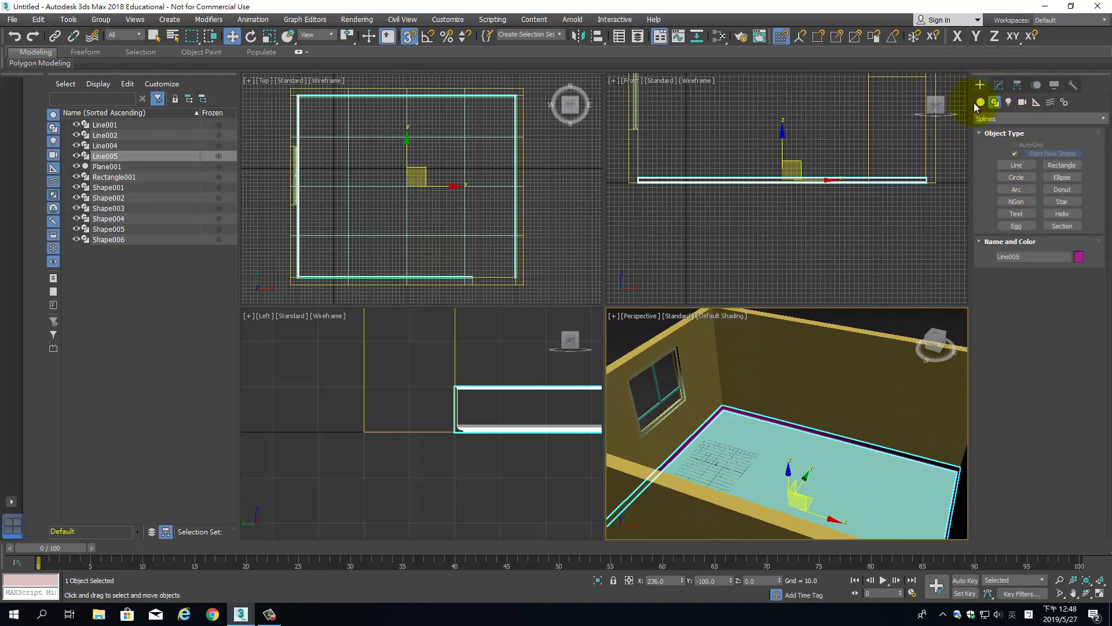
left_click(979, 102)
left_click(1010, 155)
scroll(451, 171, "down", 3)
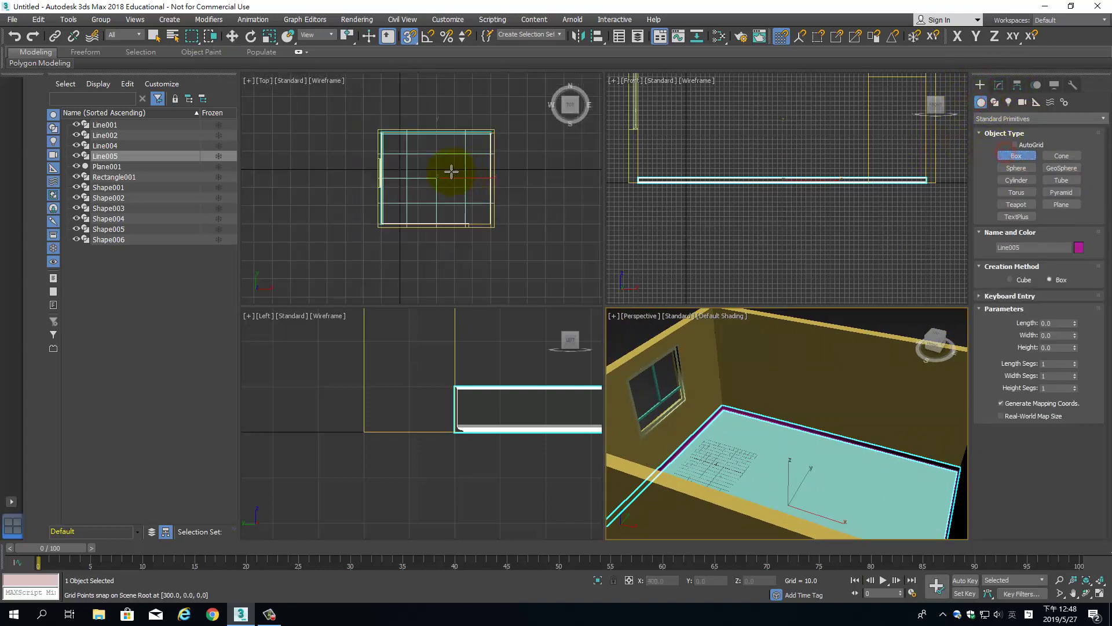
scroll(451, 172, "up", 3)
key("alt+w")
middle_click_drag(360, 163, 334, 124)
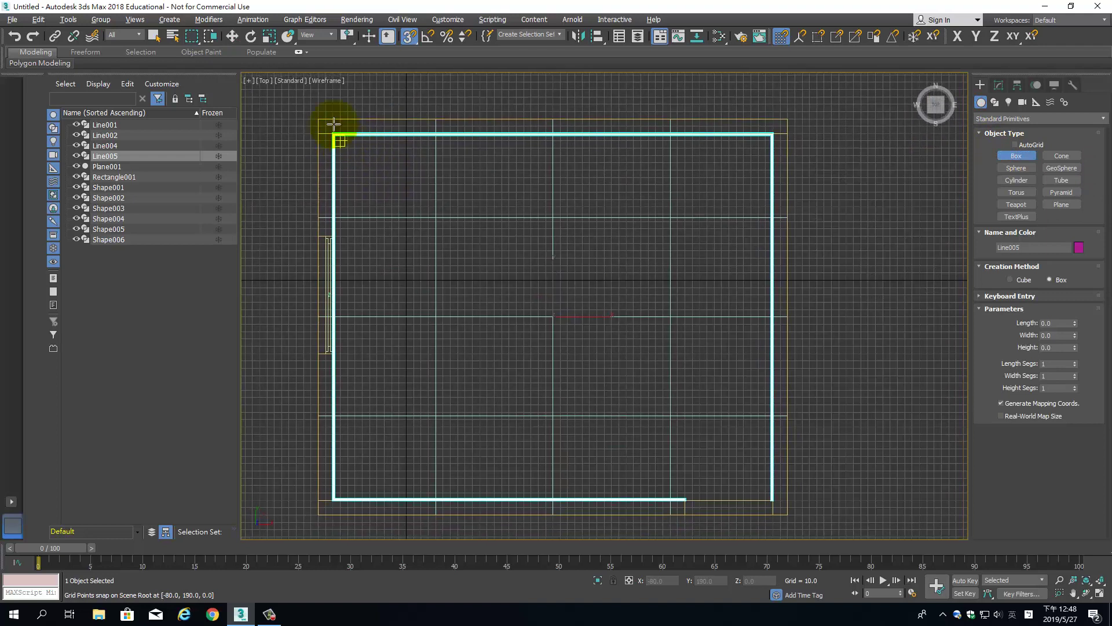
mouse_move(319, 119)
left_mouse_down()
mouse_move(782, 492)
mouse_move(787, 514)
left_mouse_up()
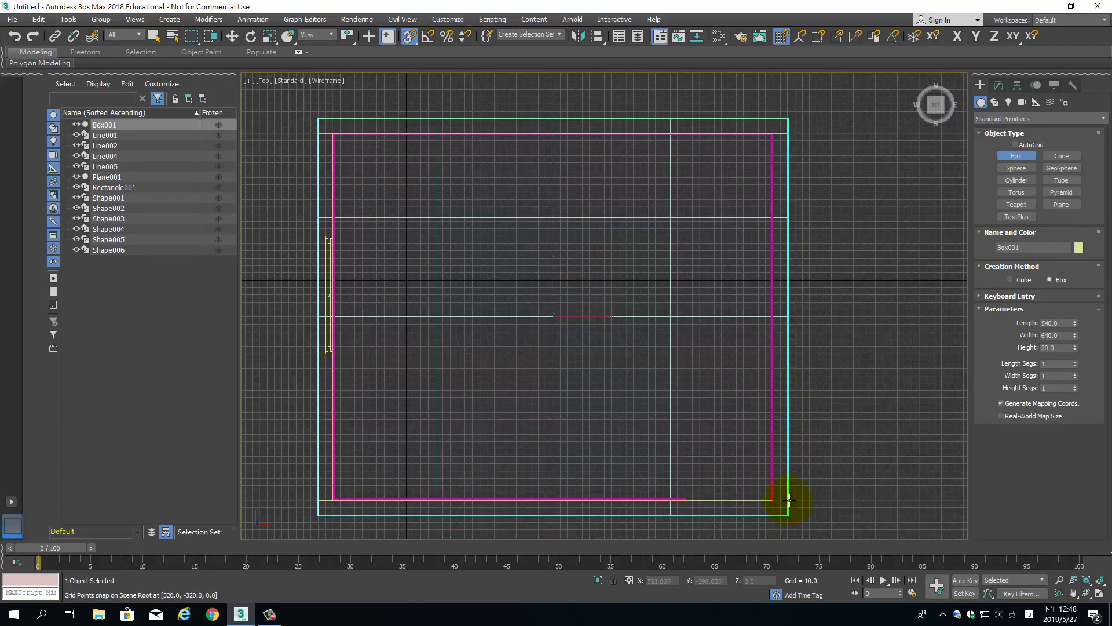
Move the box up to Z 280 so it caps the room as a ceiling
key("alt+w")
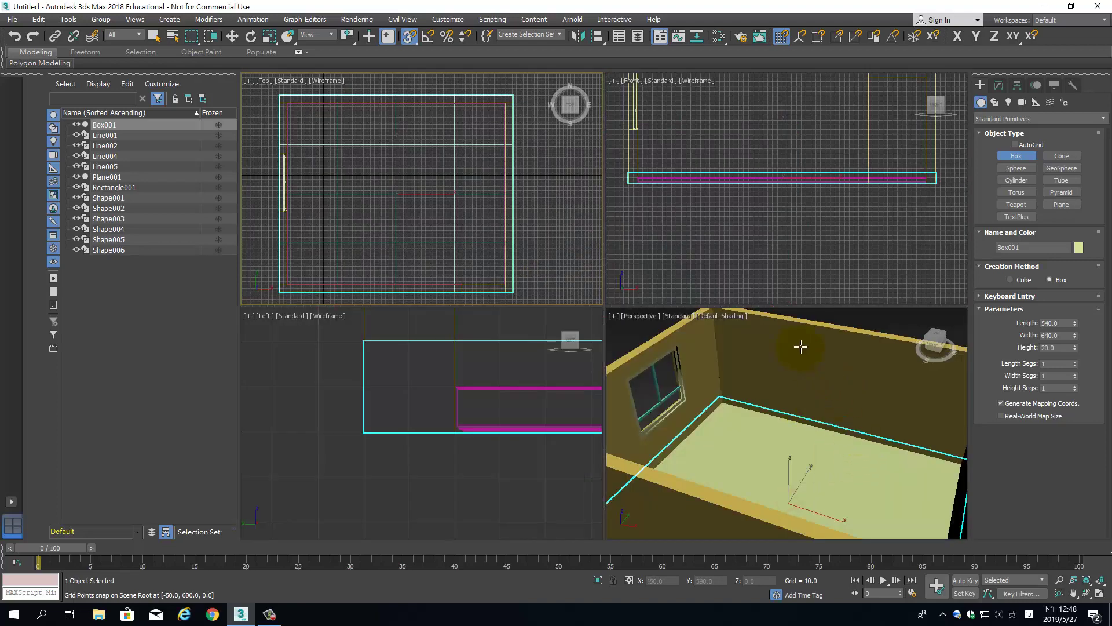
middle_click_drag(778, 164, 763, 249)
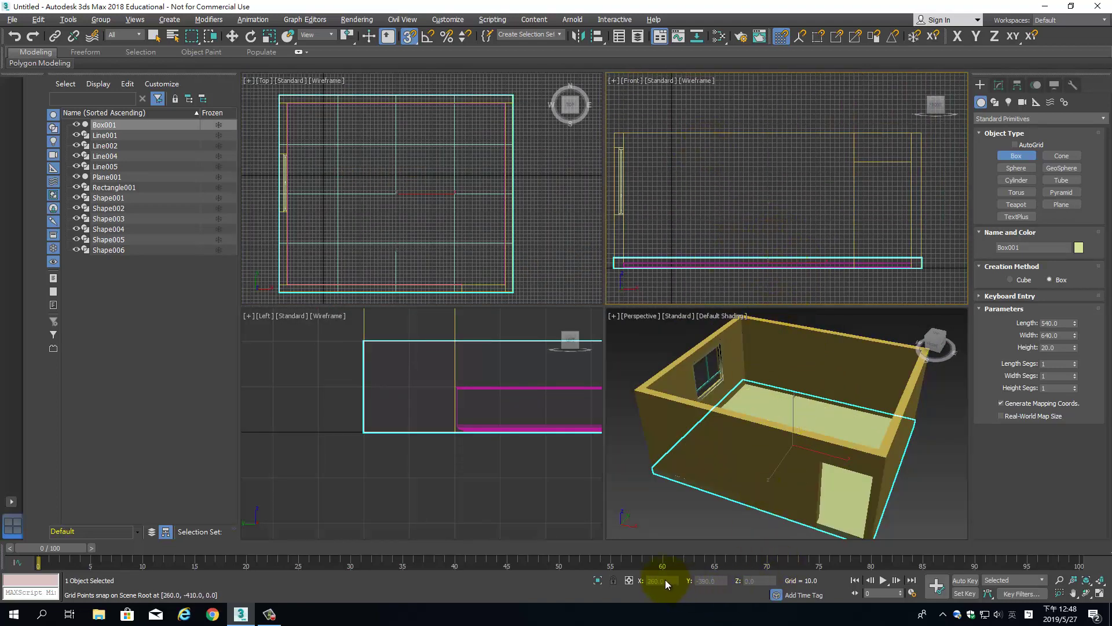
left_click(232, 36)
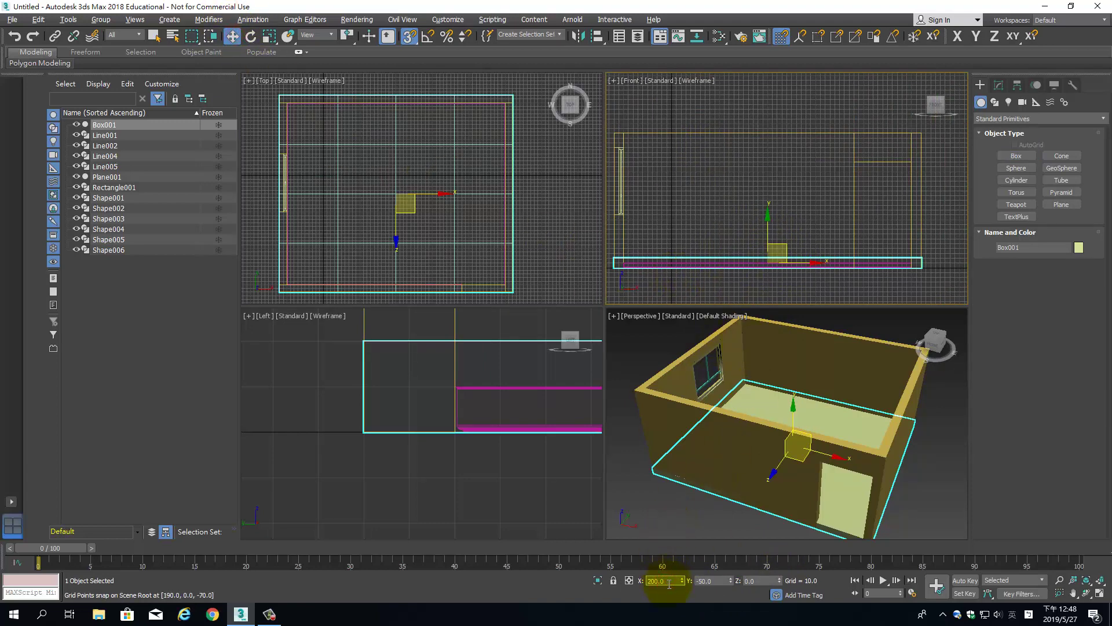
key("Return")
left_click_drag(759, 579, 728, 576)
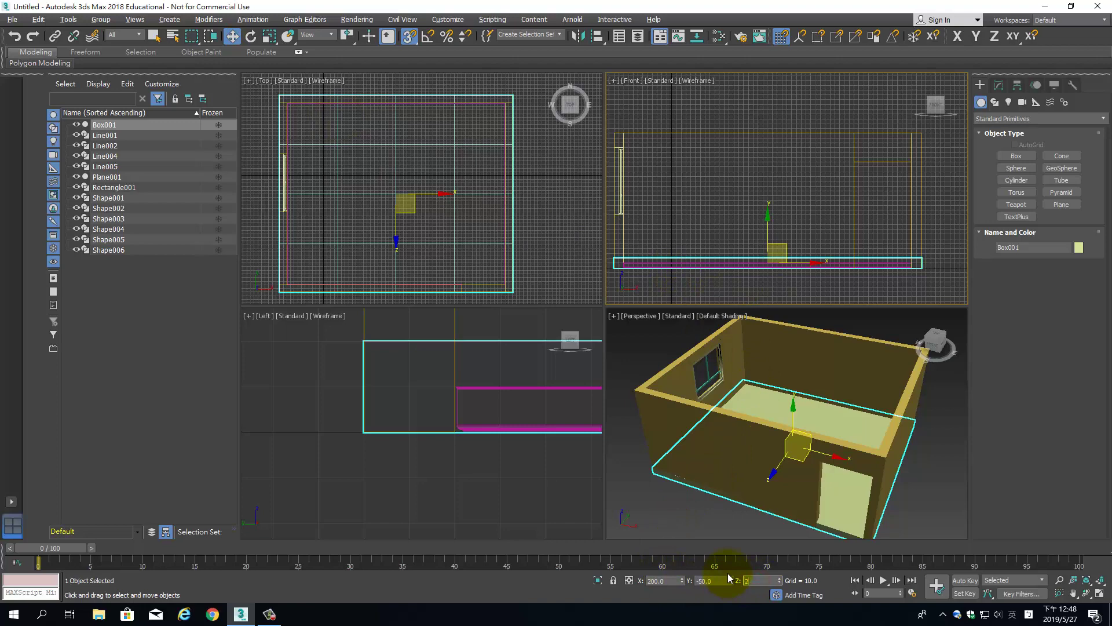
type("80")
key("Return")
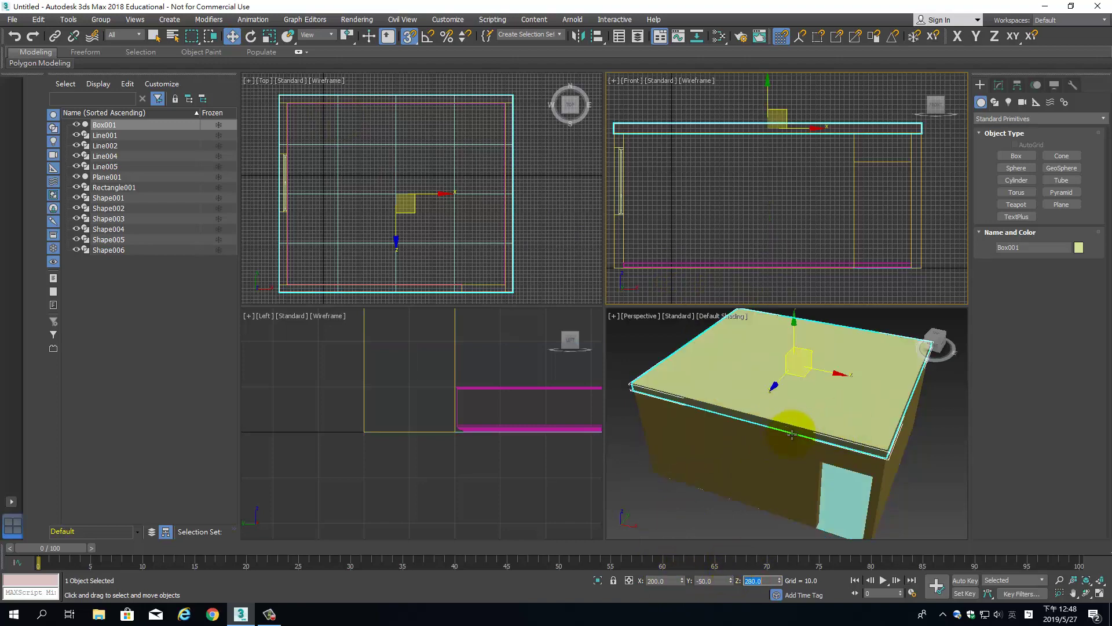
mouse_move(791, 434)
middle_mouse_down("alt")
mouse_move(762, 417)
mouse_move(807, 377)
mouse_move(931, 412)
mouse_move(819, 415)
mouse_move(819, 372)
middle_mouse_up("alt")
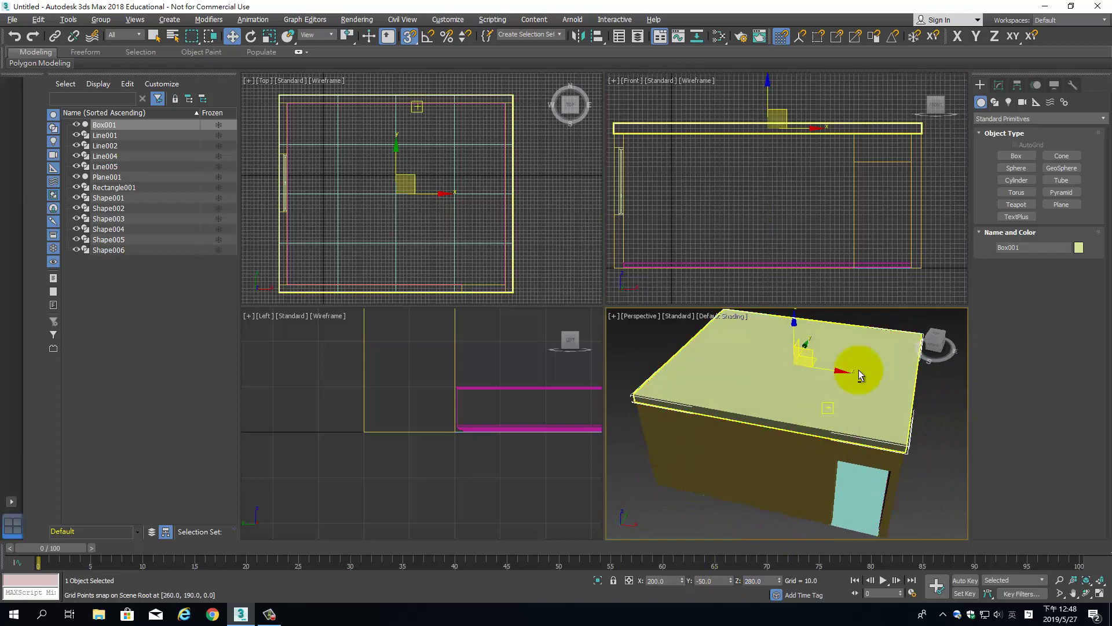
Place a targeted Physical camera in the Top view aimed at the window wall
left_click(984, 83)
left_click(1023, 103)
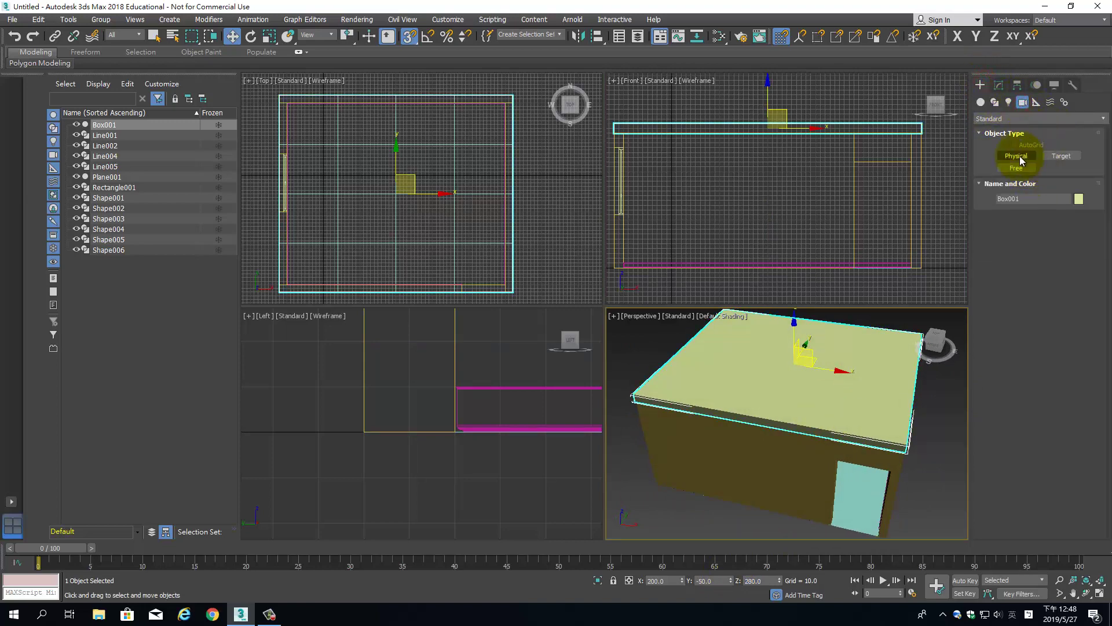
left_click(1016, 156)
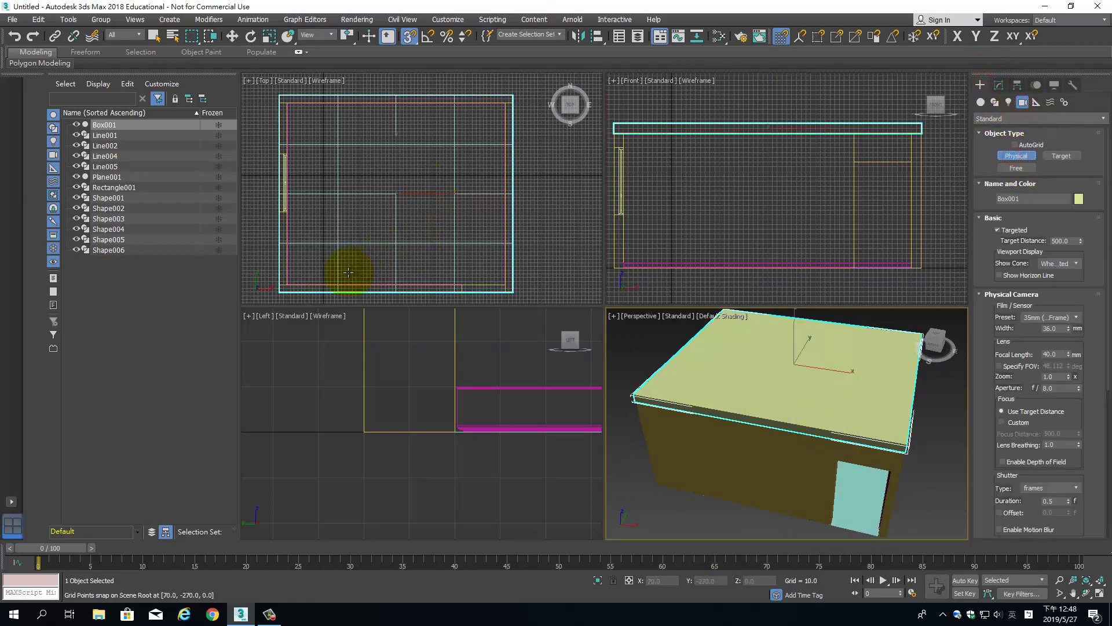
left_click_drag(348, 272, 308, 188)
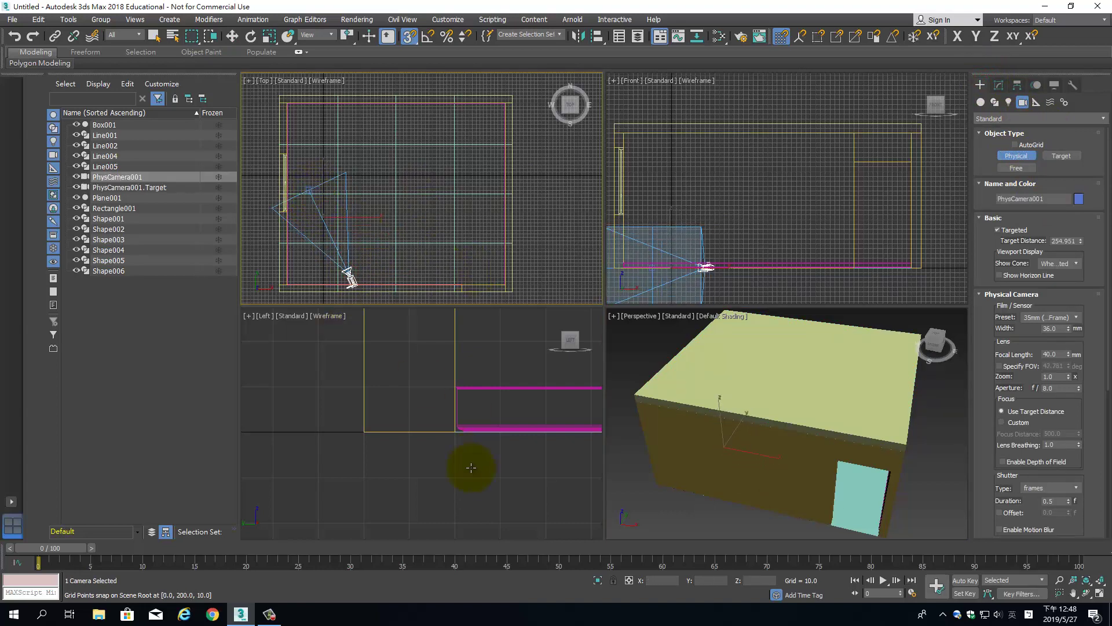
scroll(440, 458, "down", 4)
scroll(440, 450, "down", 3)
scroll(435, 438, "down", 3)
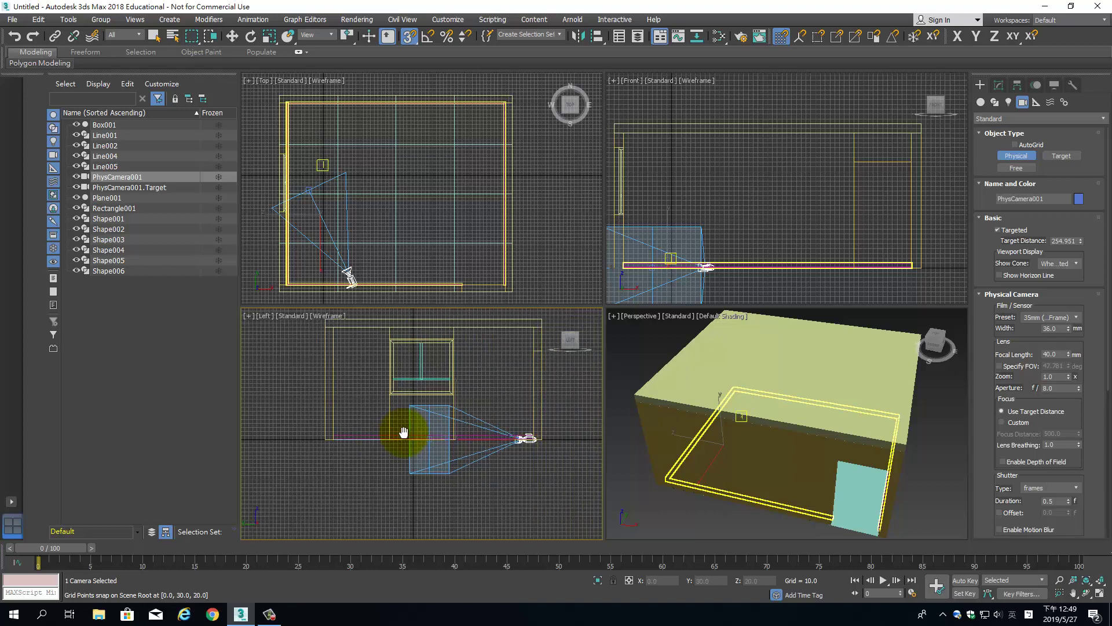
scroll(405, 434, "down", 2)
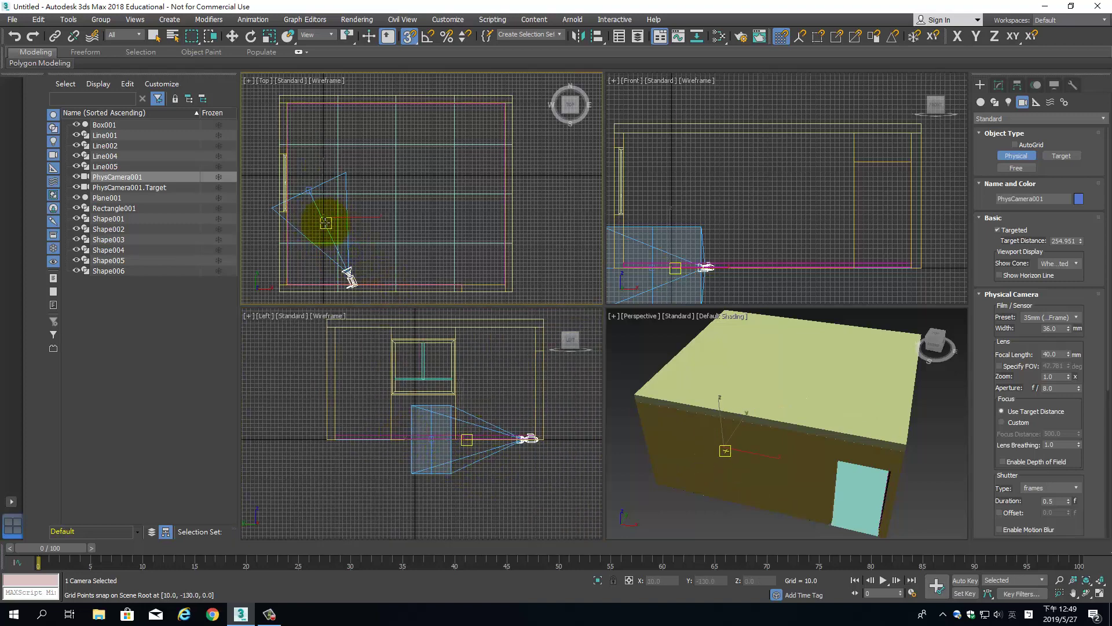
left_click(325, 222)
Raise the camera and its target to mid-wall height, then deselect them
key("w")
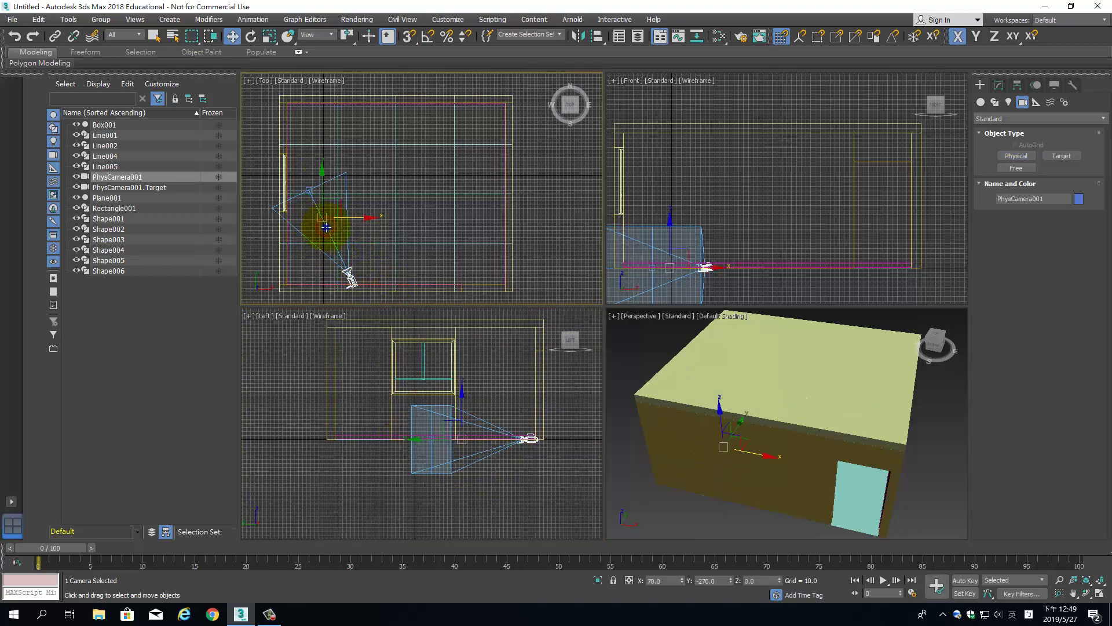
left_click(329, 229)
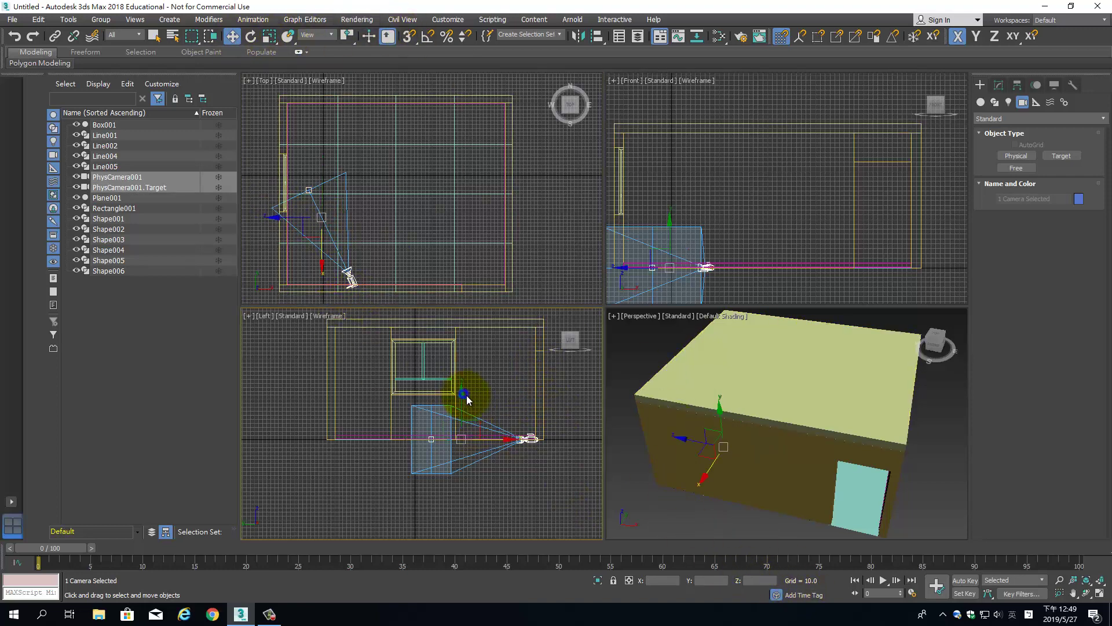
left_click_drag(463, 394, 464, 342)
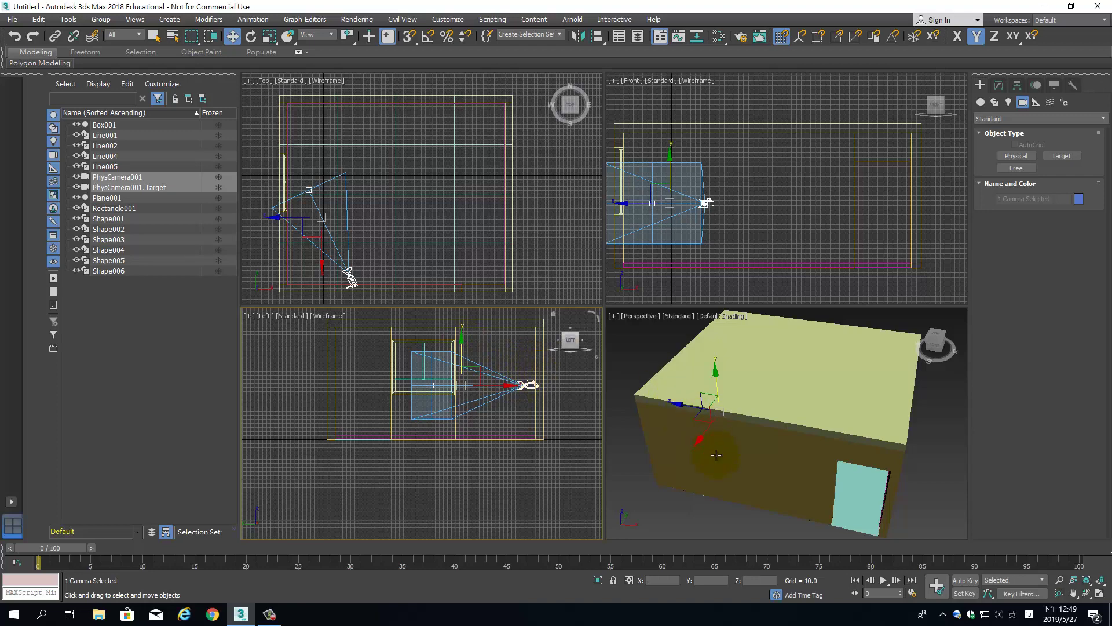
left_click(729, 519)
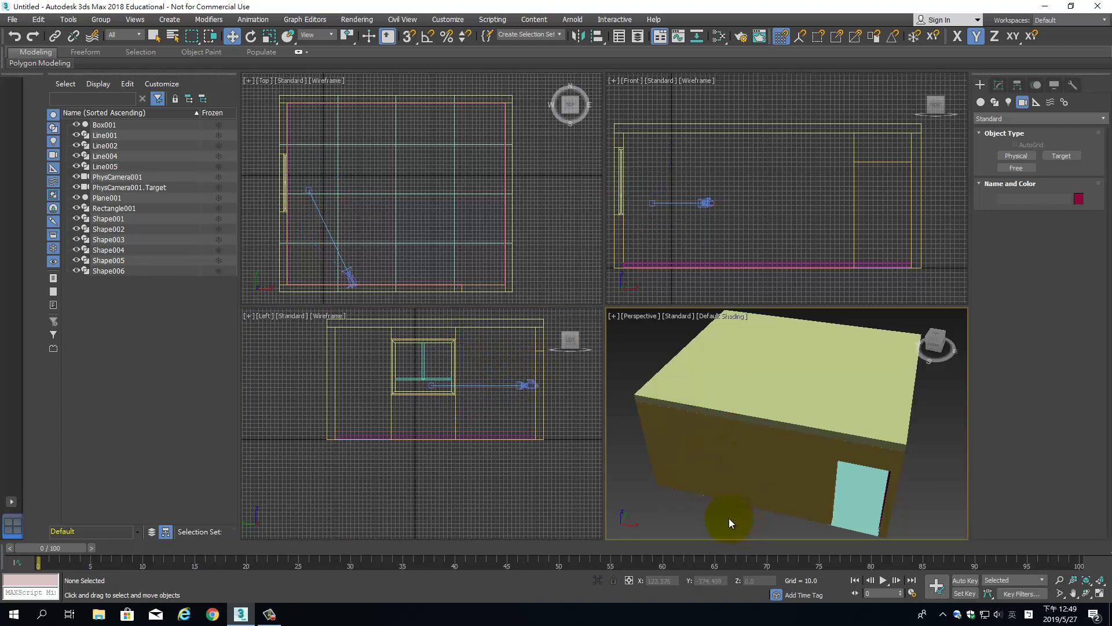
Switch the Perspective viewport to PhysCamera001 and show the camera's parameters in Modify
key("c")
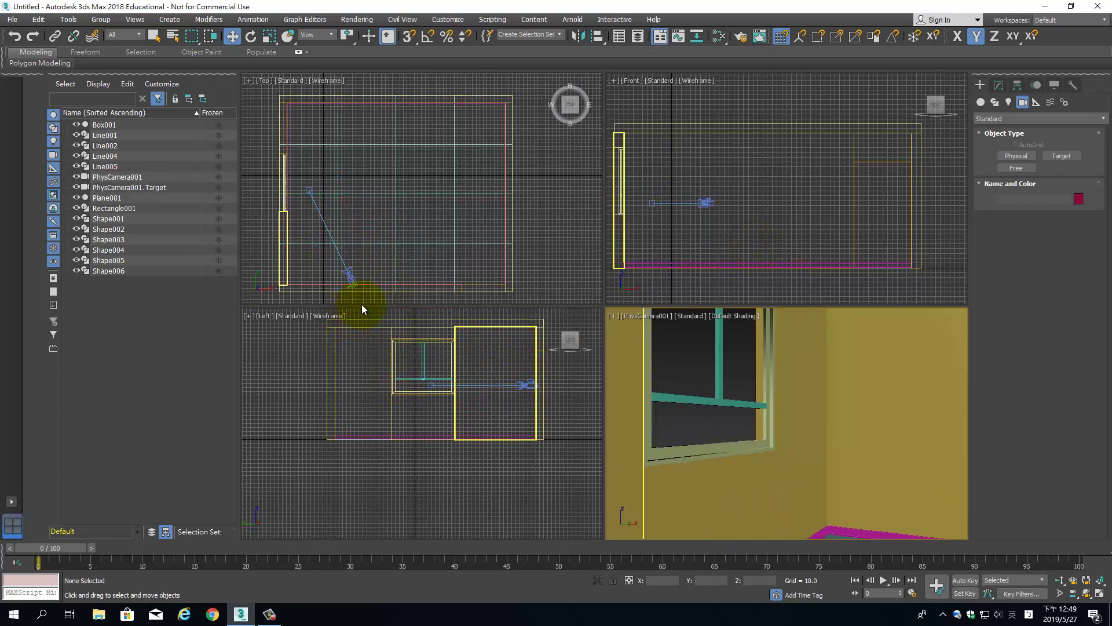
left_click(352, 271)
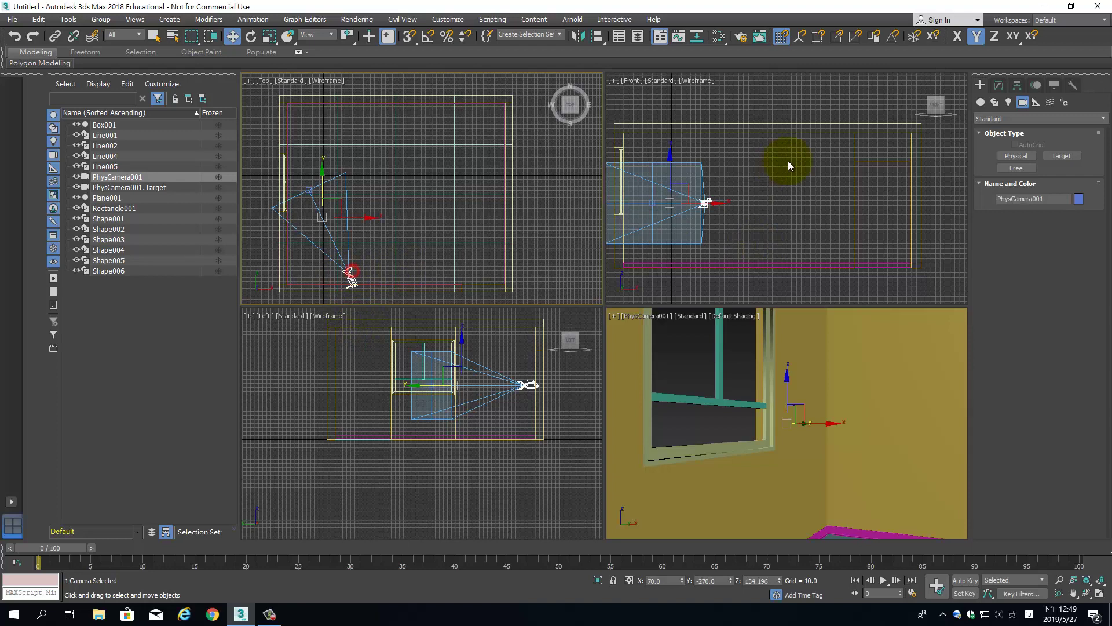
left_click(998, 86)
scroll(1092, 313, "up", 3)
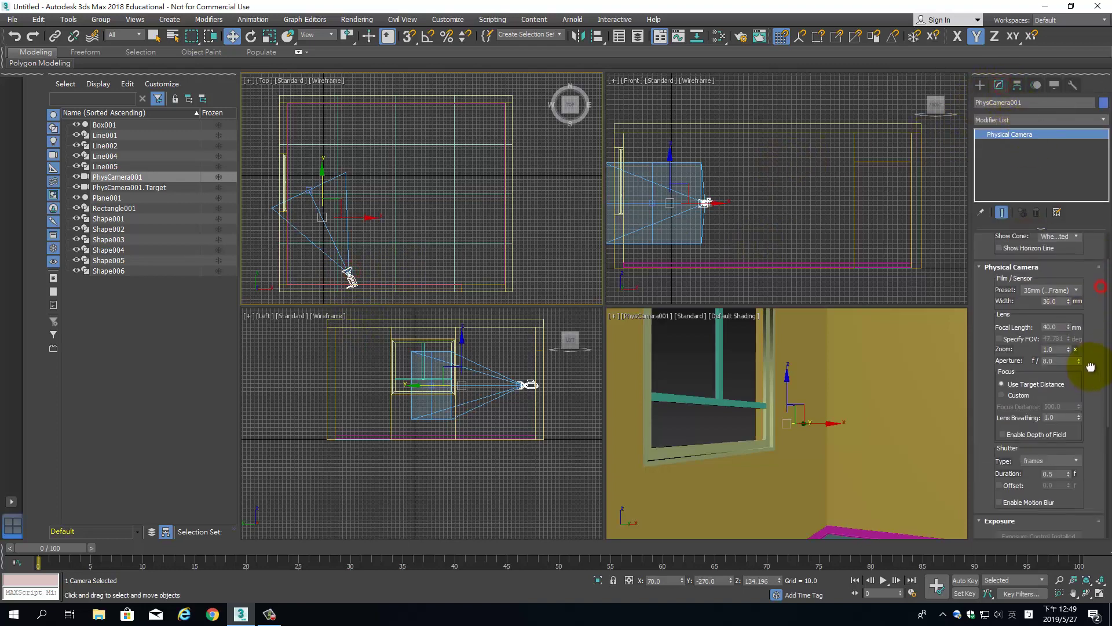
scroll(1097, 325, "up", 1)
scroll(1092, 316, "up", 1)
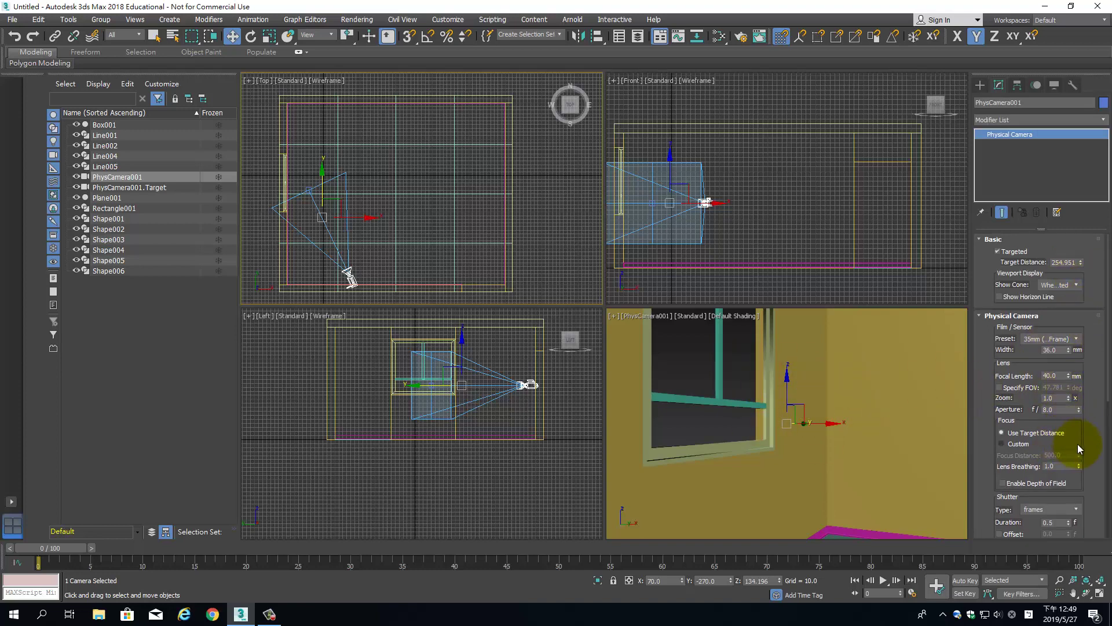
Choose the HDTV (video) 1920×1080 output size preset in Render Setup
left_click(741, 36)
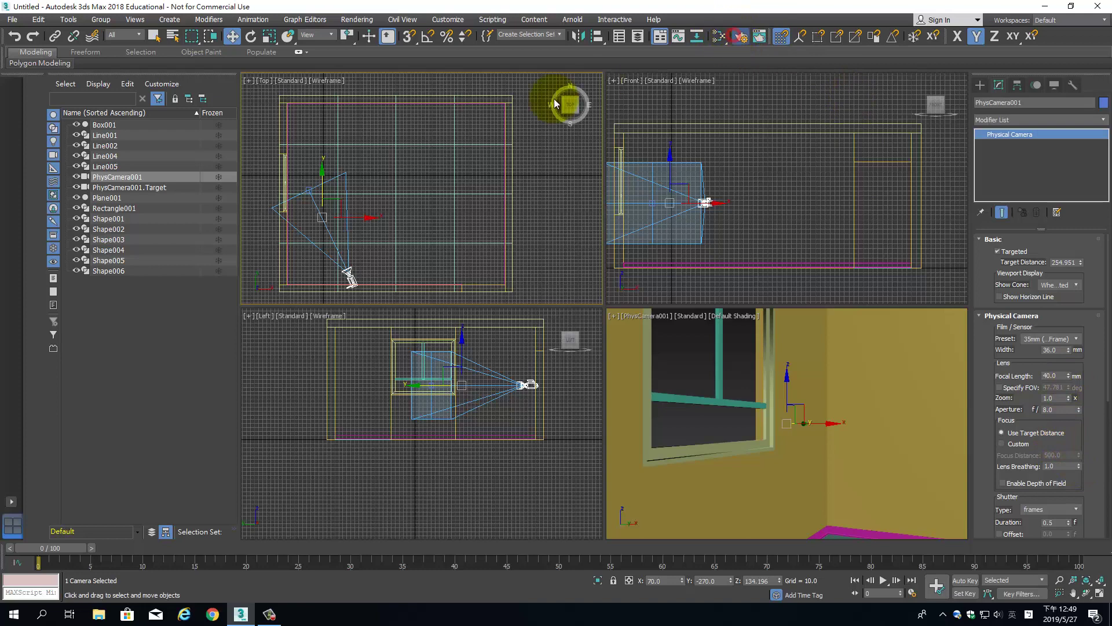
left_click_drag(409, 262, 314, 108)
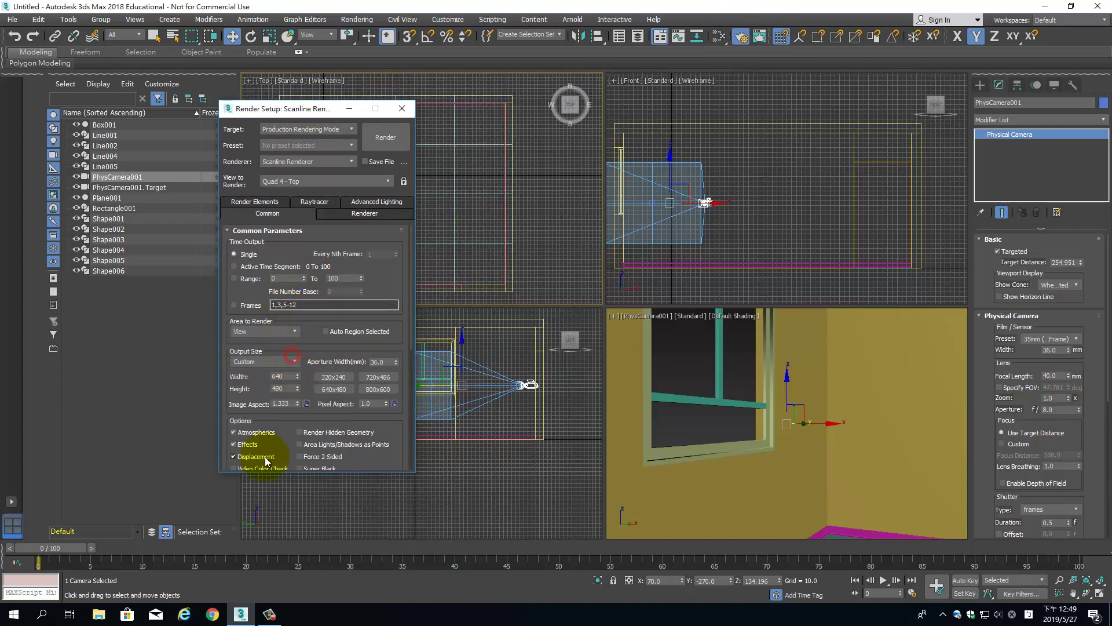
left_click(293, 360)
left_click(263, 508)
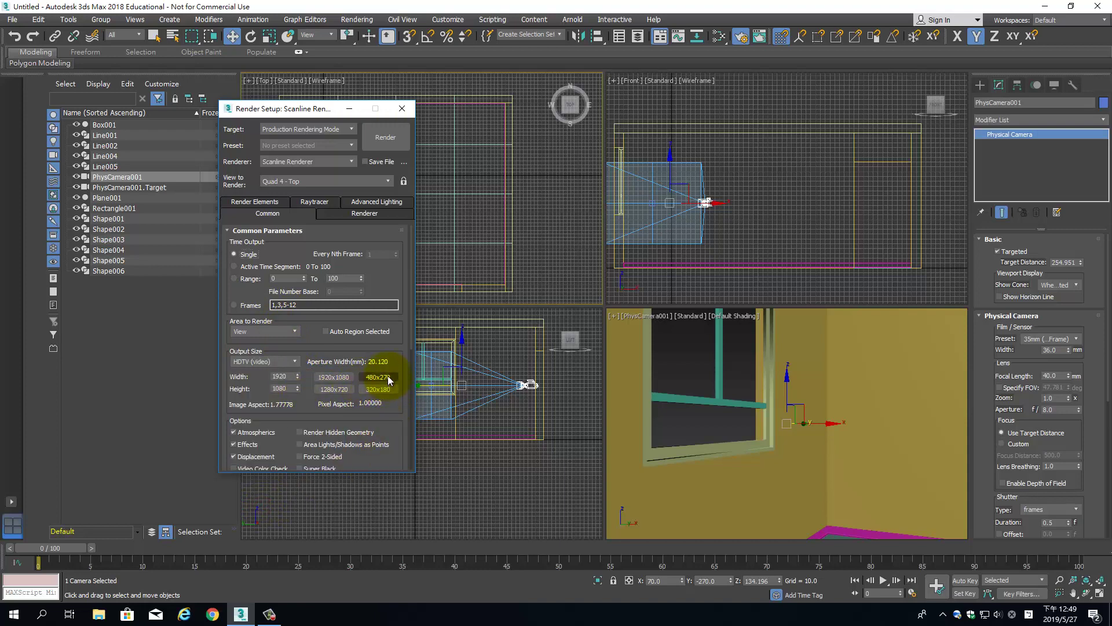
left_click(678, 382)
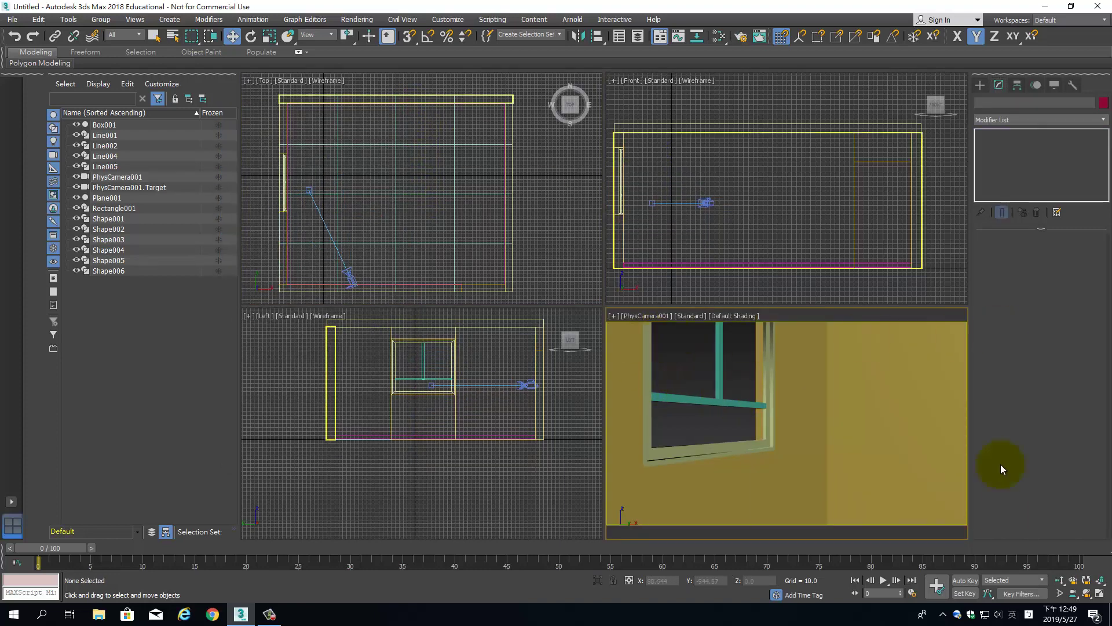
Move the camera and its target deeper into the room in the Top view
left_click(706, 203)
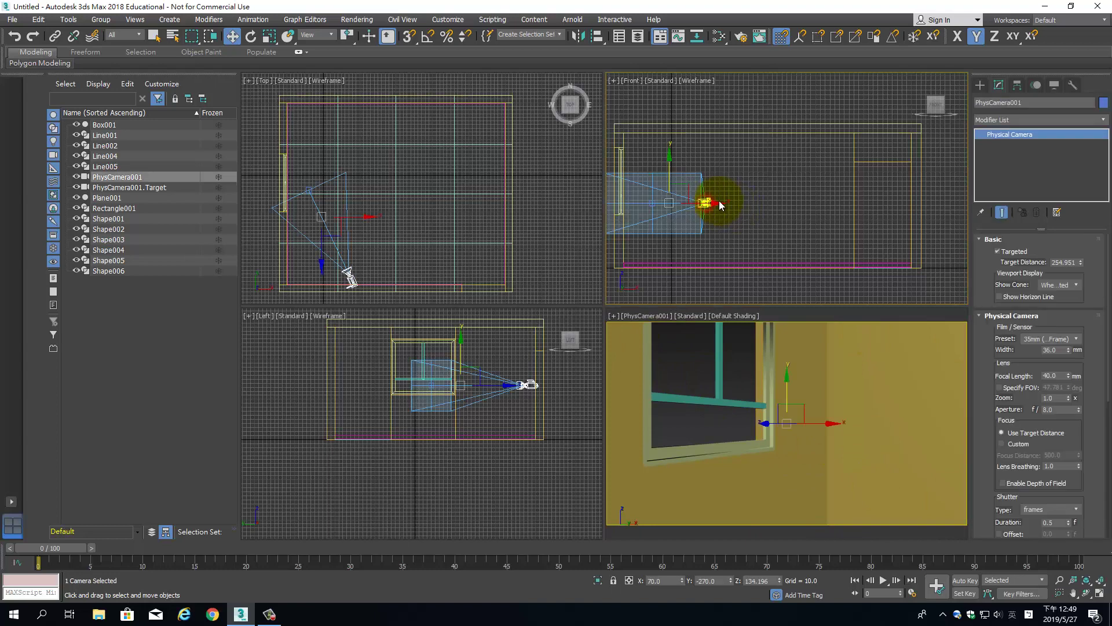
left_click(341, 258)
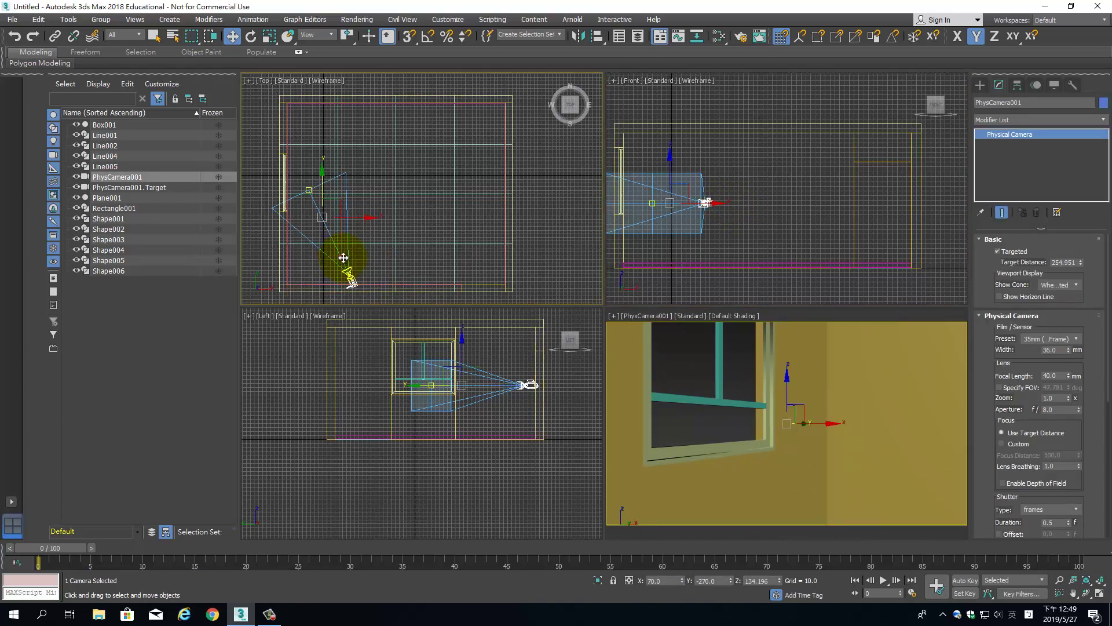
left_click_drag(348, 218, 373, 206)
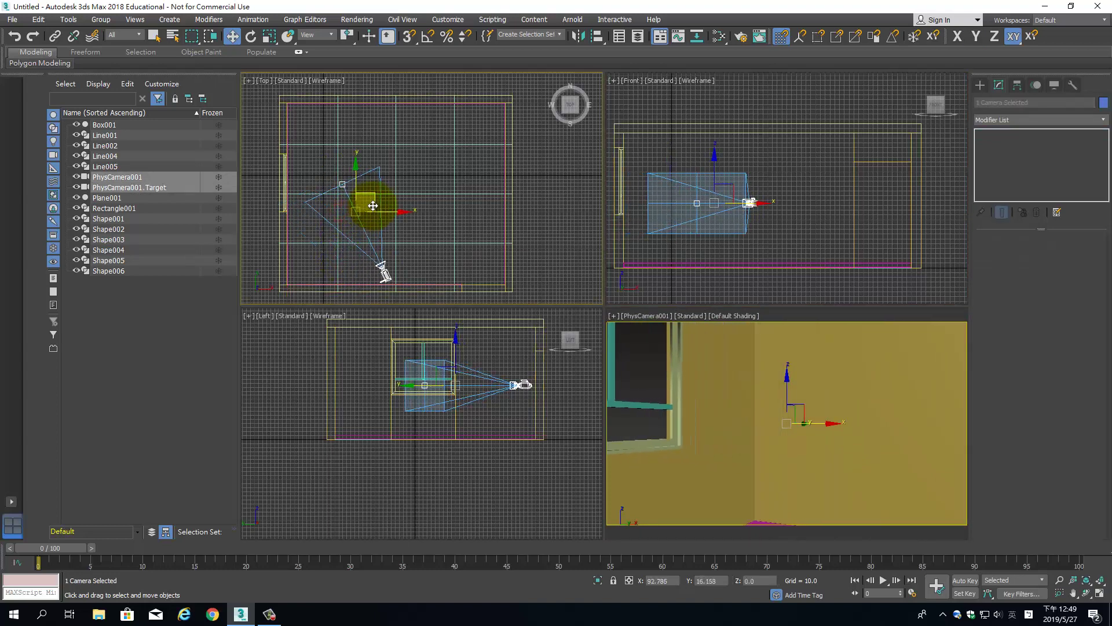
Set PhysCamera001's focal length to 24 mm, after briefly trying 35 mm
left_click(506, 391)
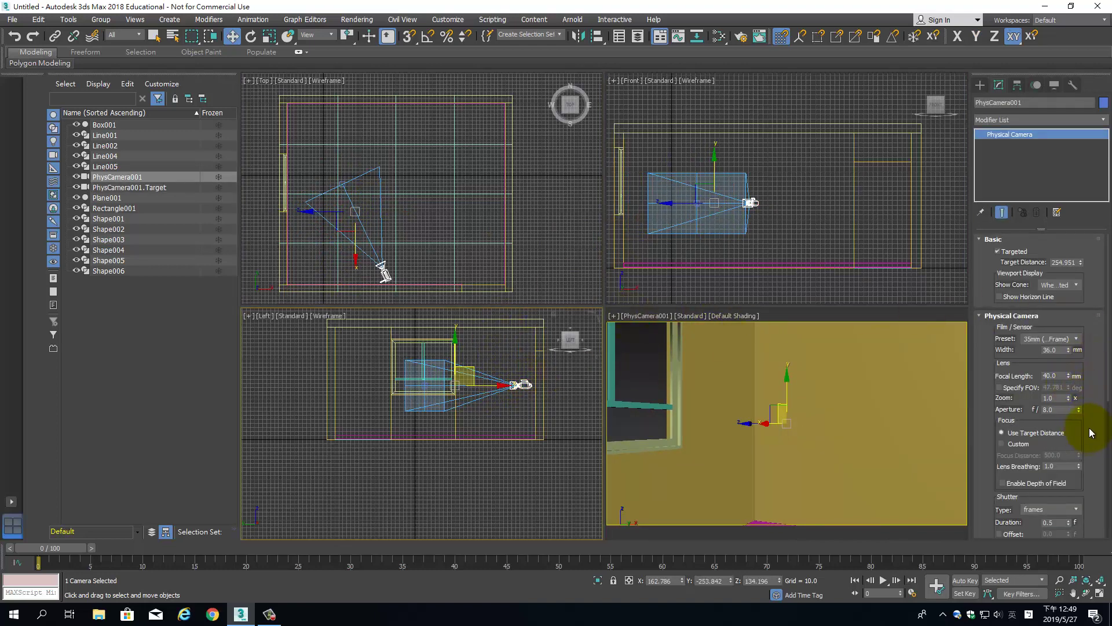
left_click(1051, 376)
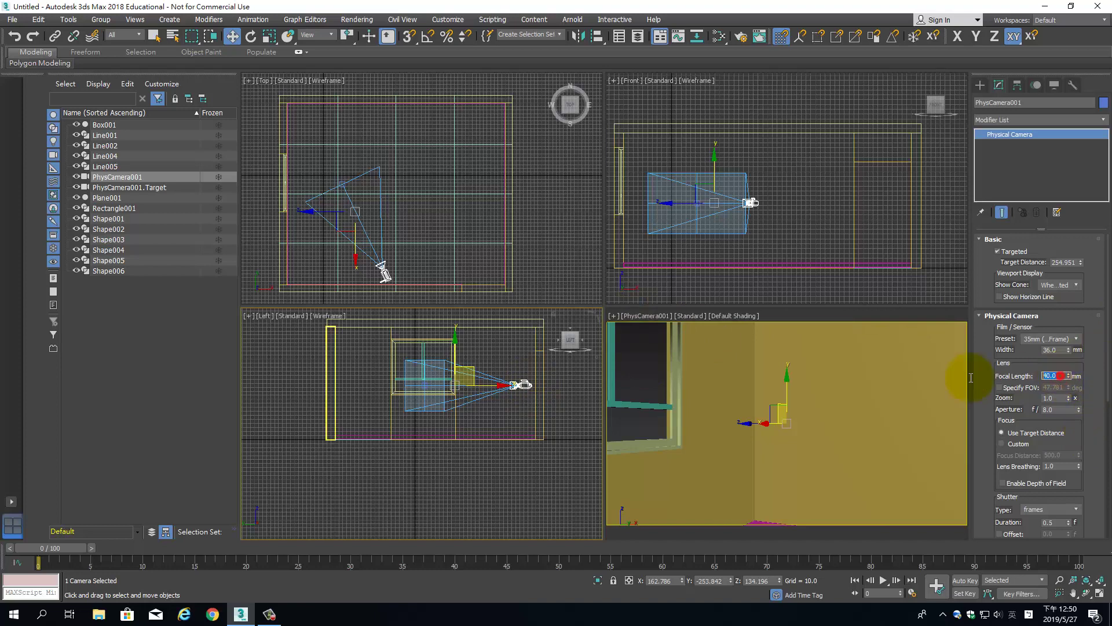
type("324")
key("Return")
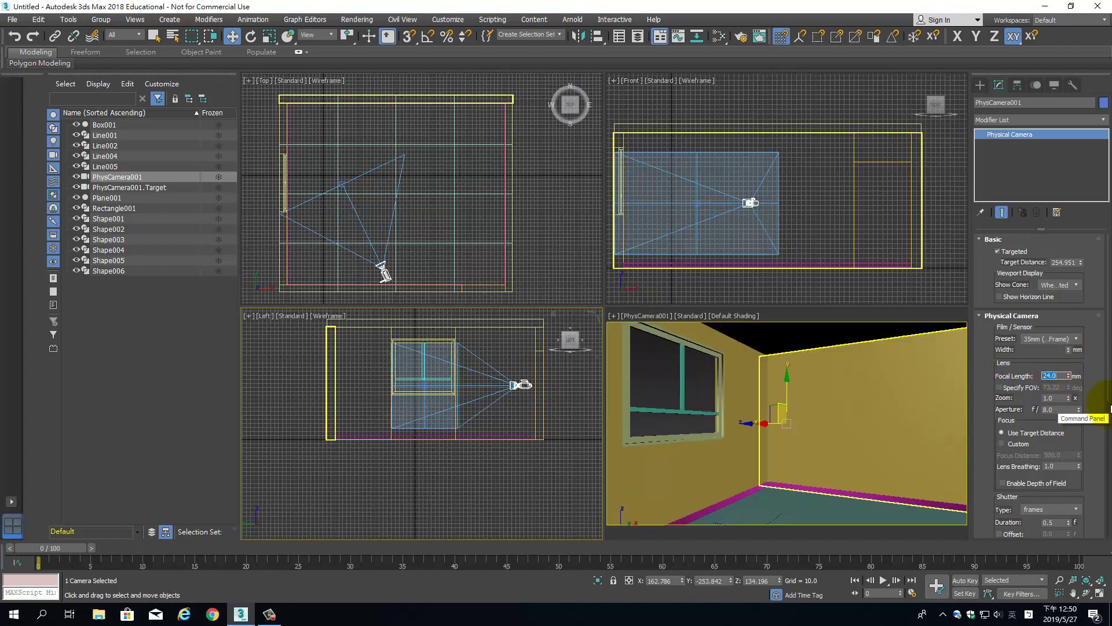
left_click(1057, 374)
type("35")
key("Return")
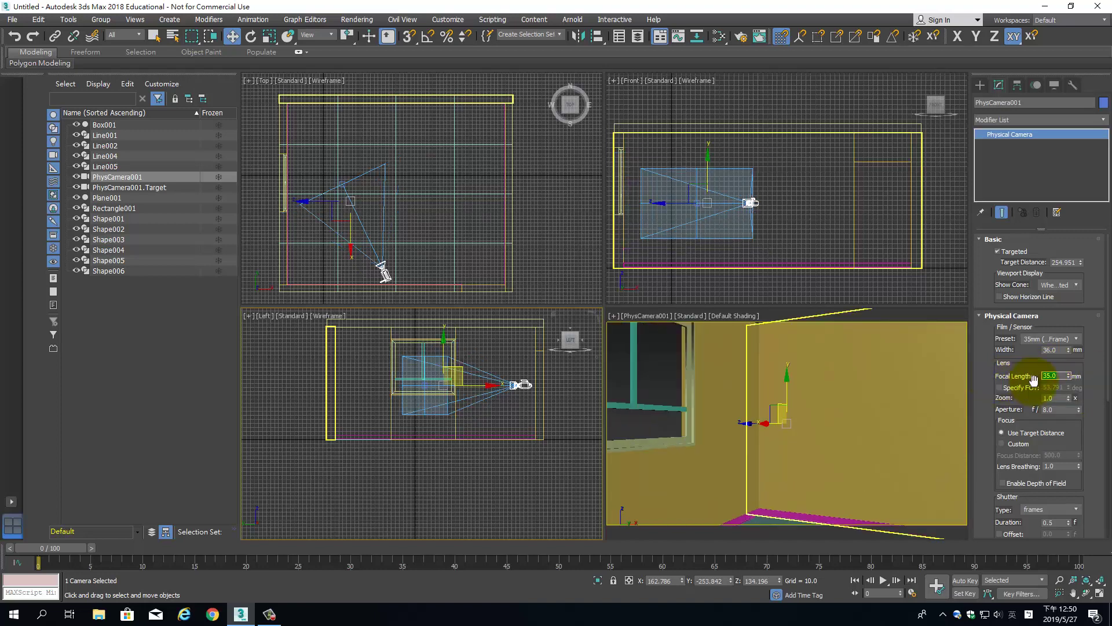
type("24")
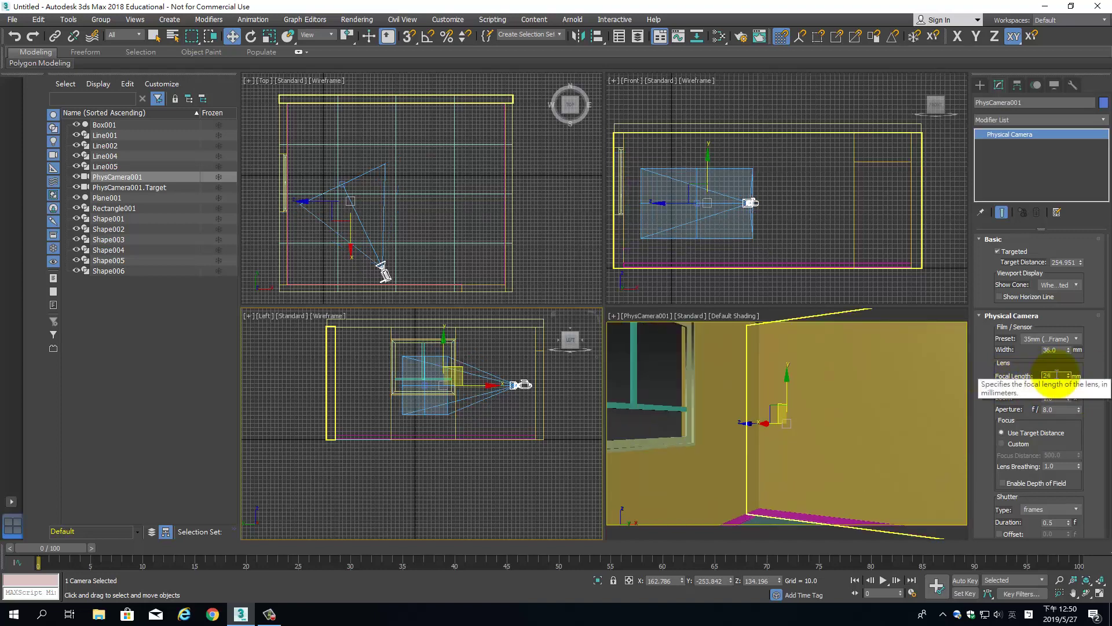
key("Return")
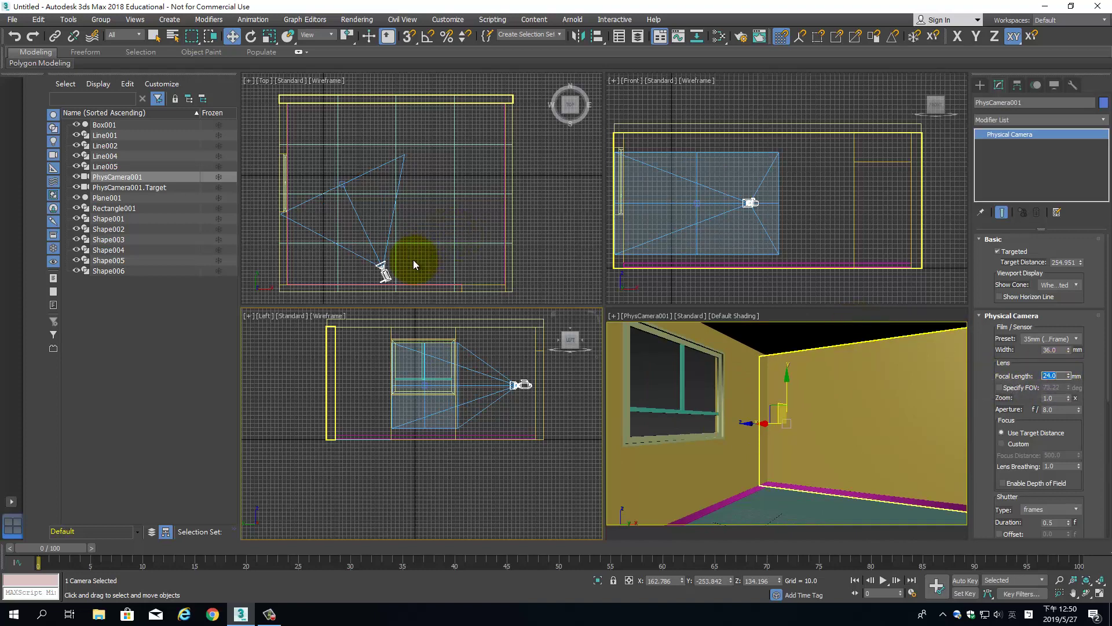
Move the camera in the Top and Front views, raising it toward the window wall
left_click(381, 268)
left_click_drag(365, 233, 362, 228)
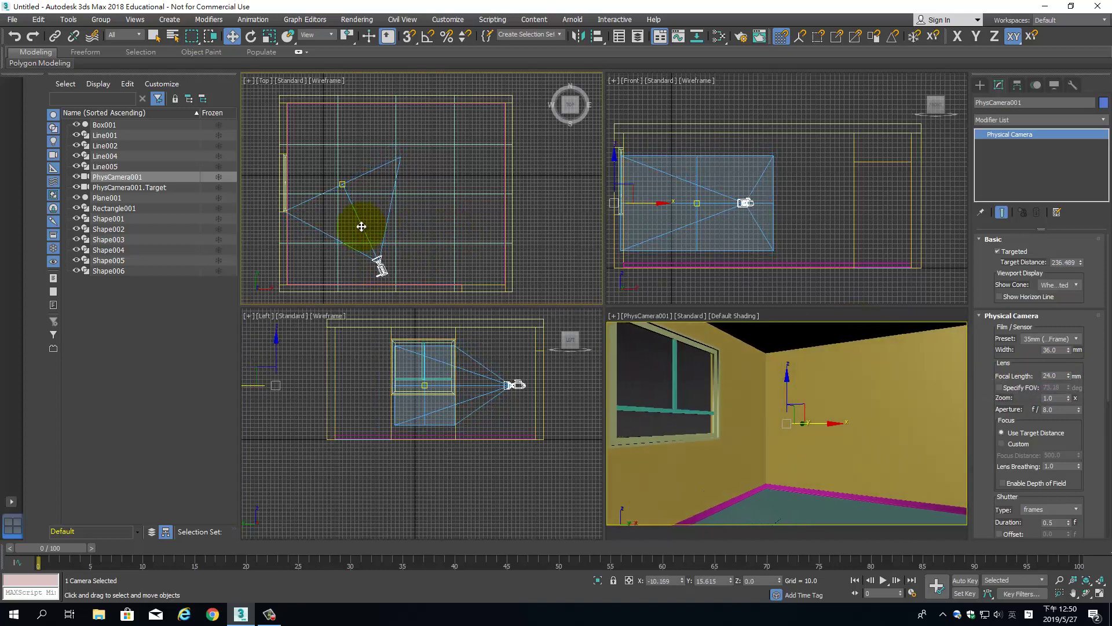
left_click(751, 203)
left_click(658, 205)
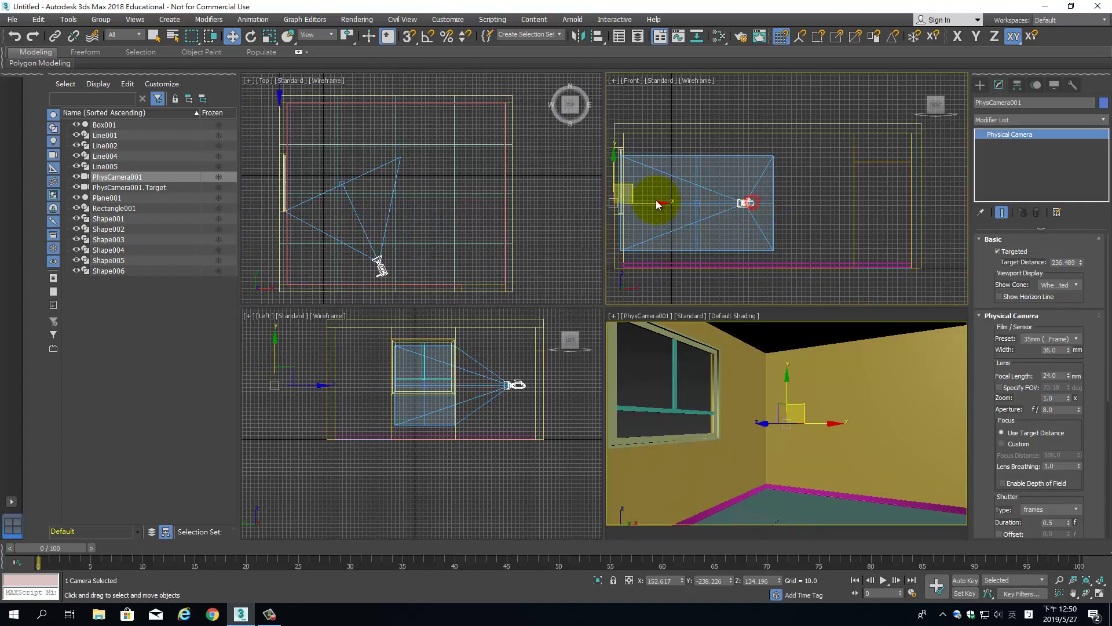
left_click(766, 206)
left_click_drag(748, 203, 758, 193)
left_click_drag(755, 194, 730, 199)
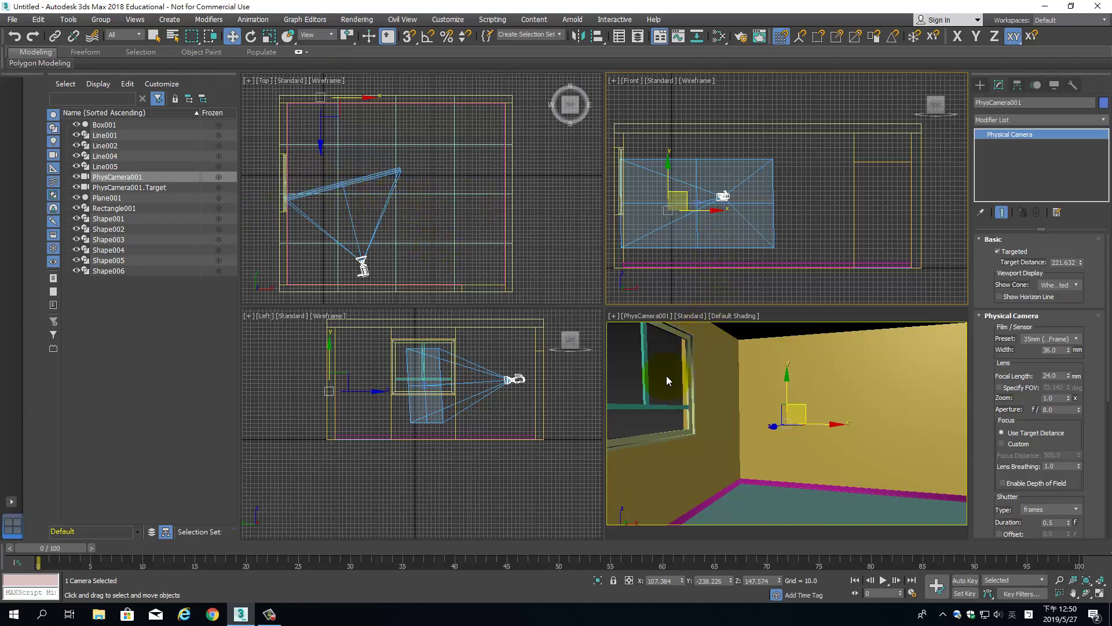
Slide the camera and target right, then nudge the camera to frame the window corner
left_click_drag(353, 233, 356, 228)
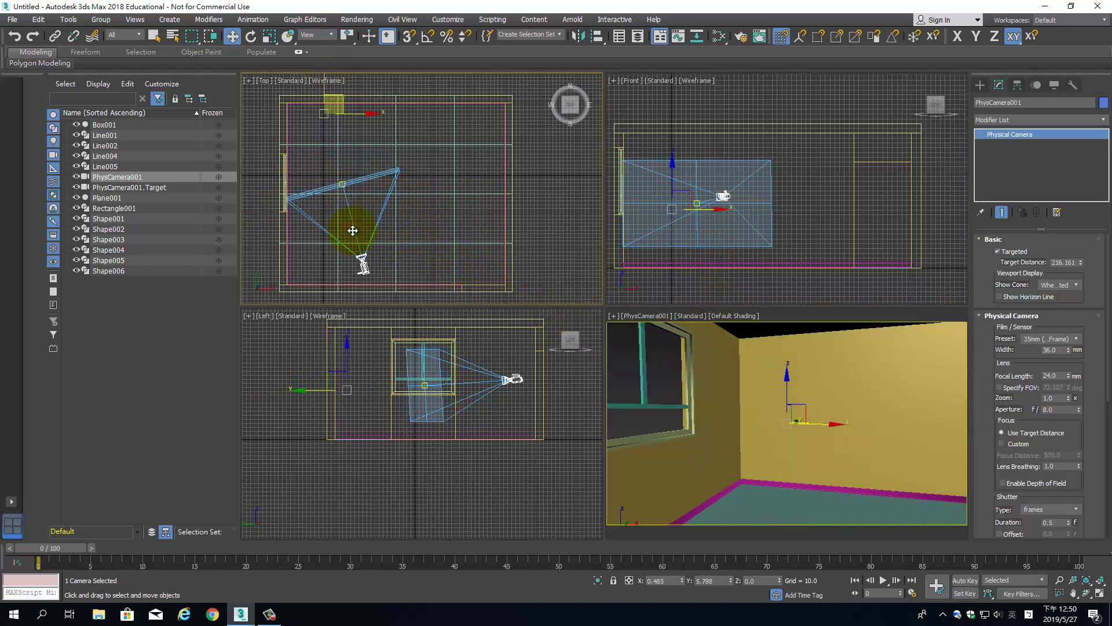
left_click(706, 199)
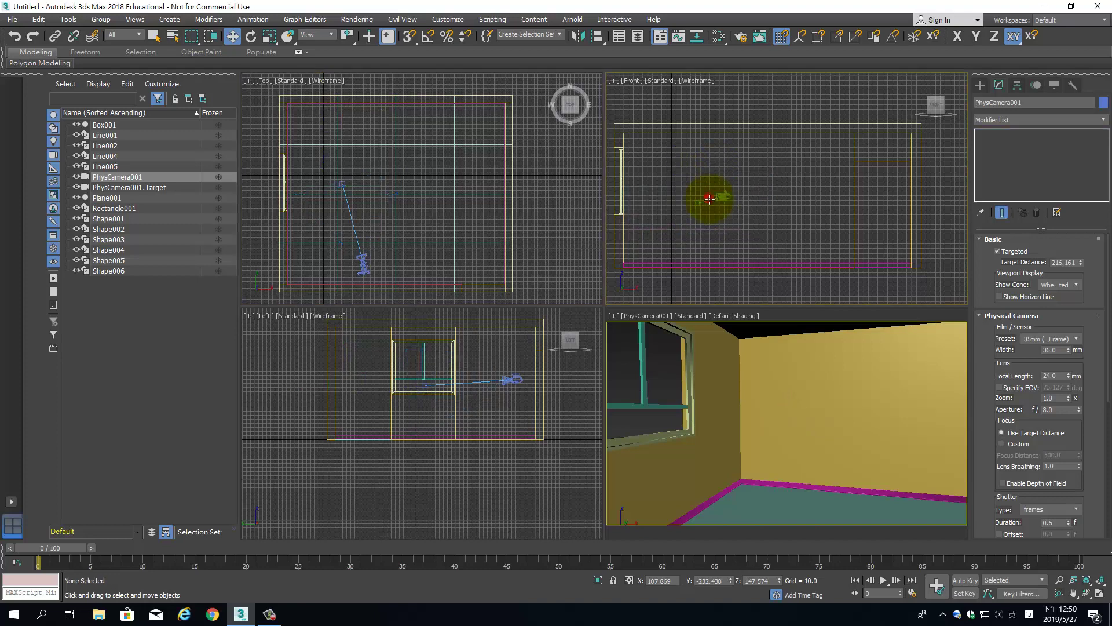
left_click(711, 204)
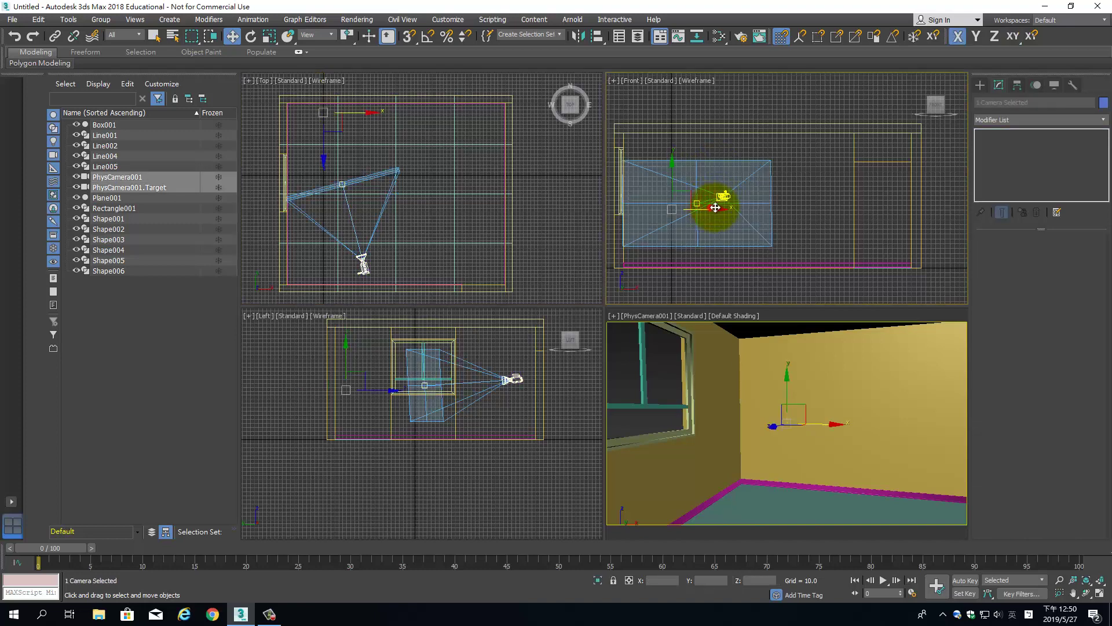
left_click_drag(712, 209, 729, 207)
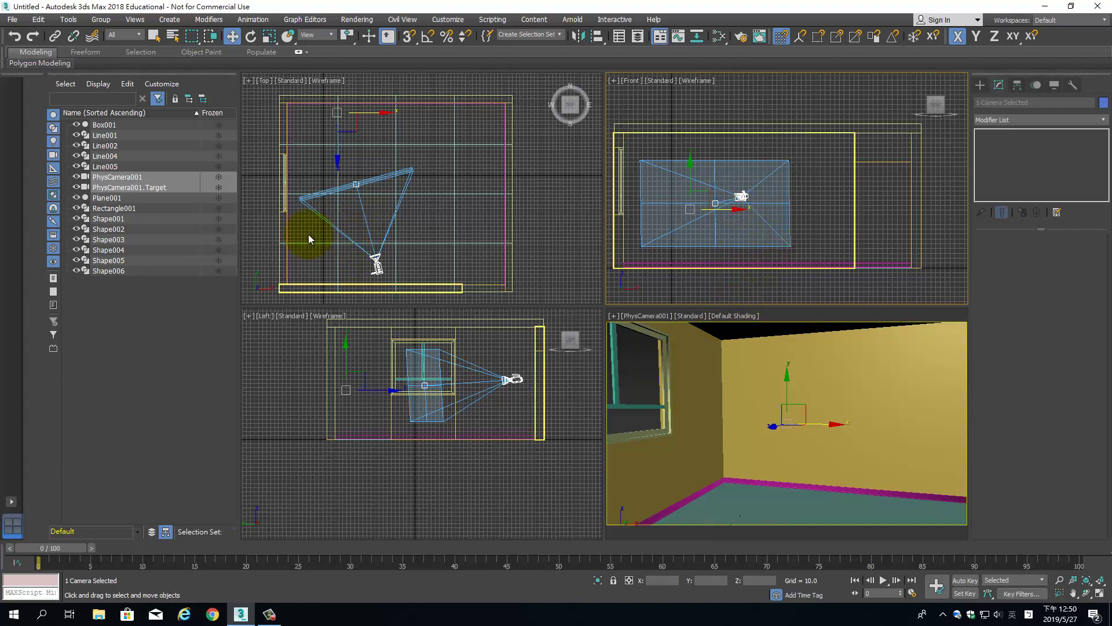
left_click(377, 264)
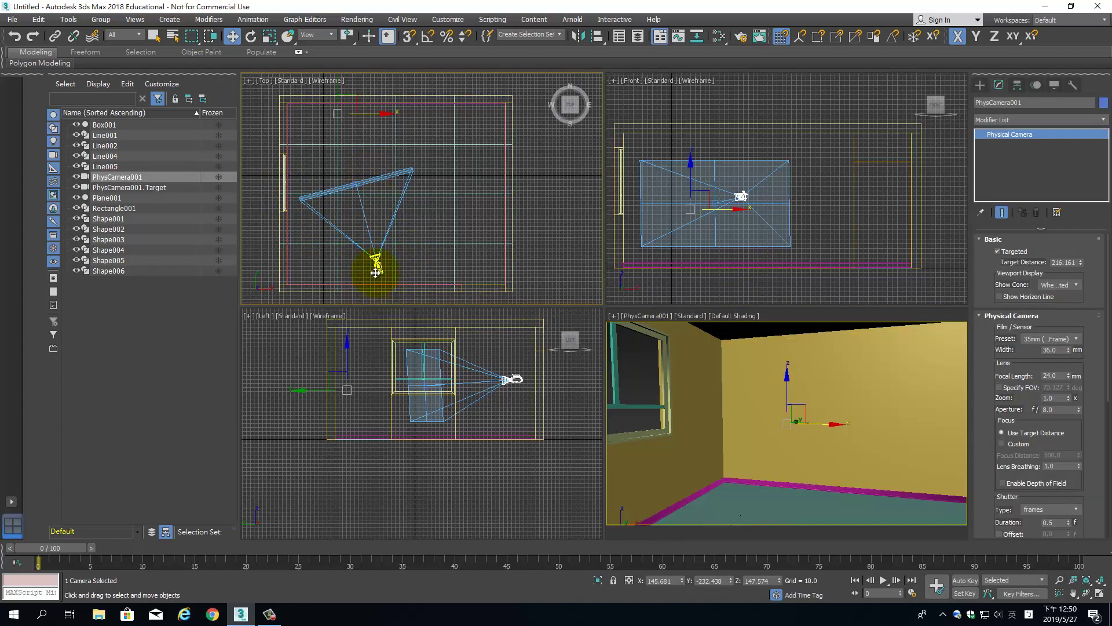
mouse_move(379, 262)
left_mouse_down()
mouse_move(367, 274)
mouse_move(304, 273)
mouse_move(375, 268)
left_mouse_up()
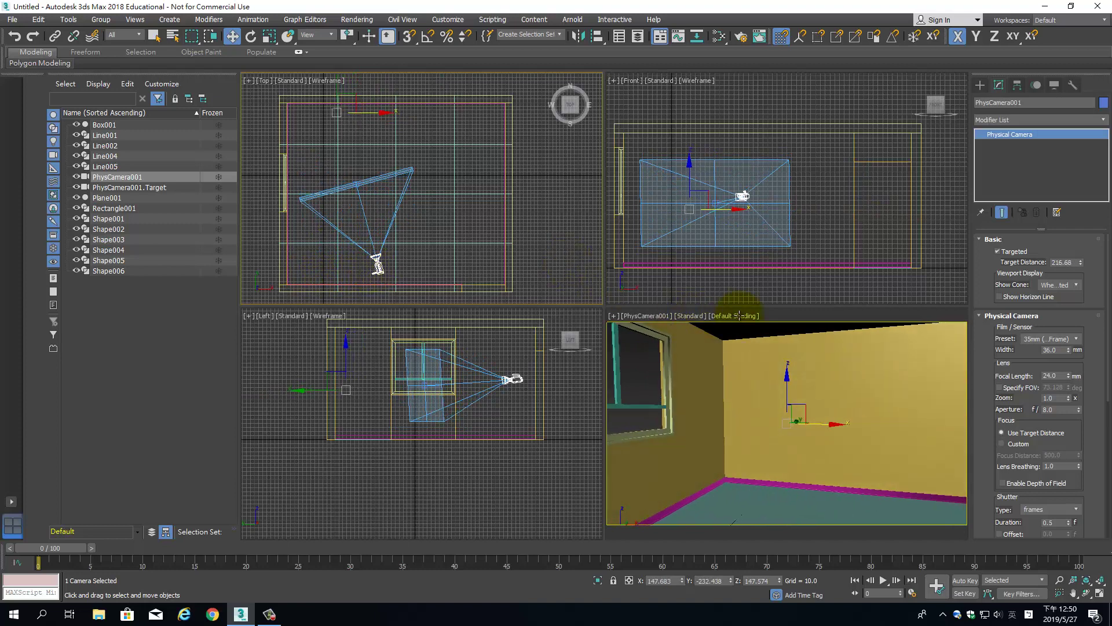